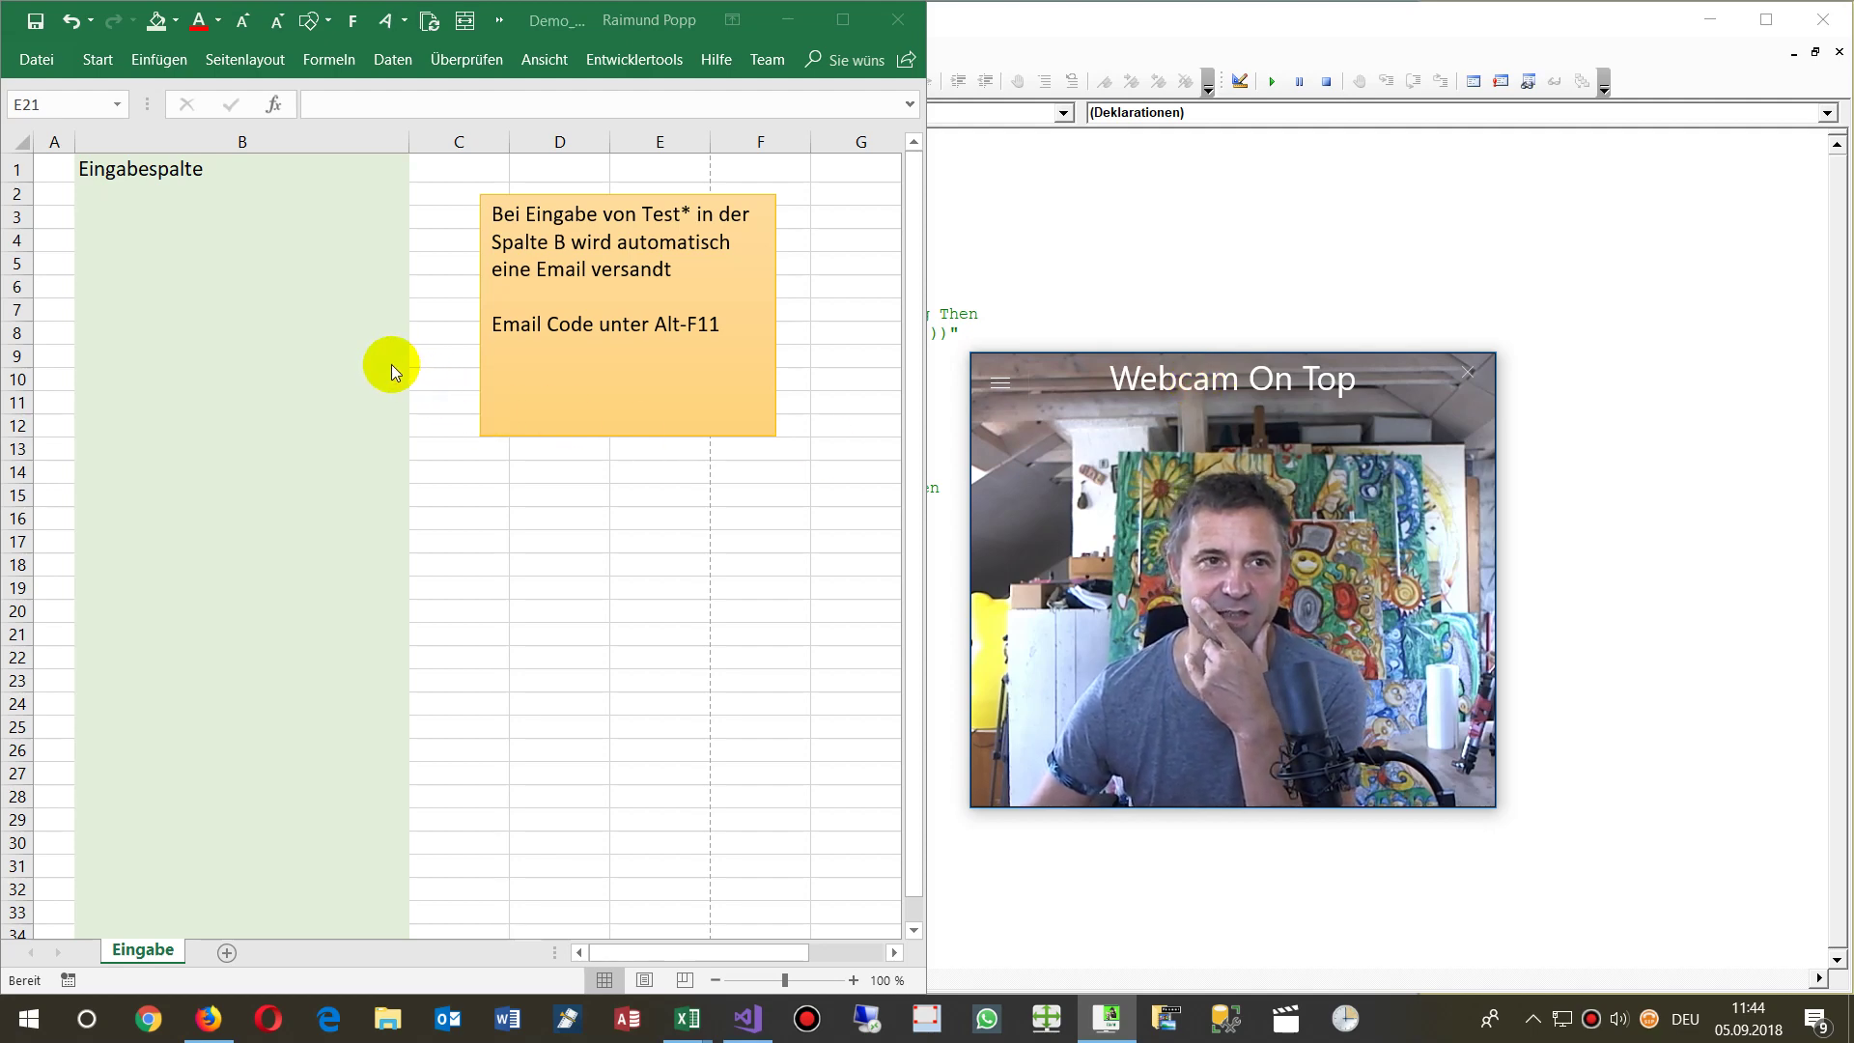
# - Switch to the Excel workbook and select cells B3 to B20 in the input column
pyautogui.hotkey('alt', 'Tab')
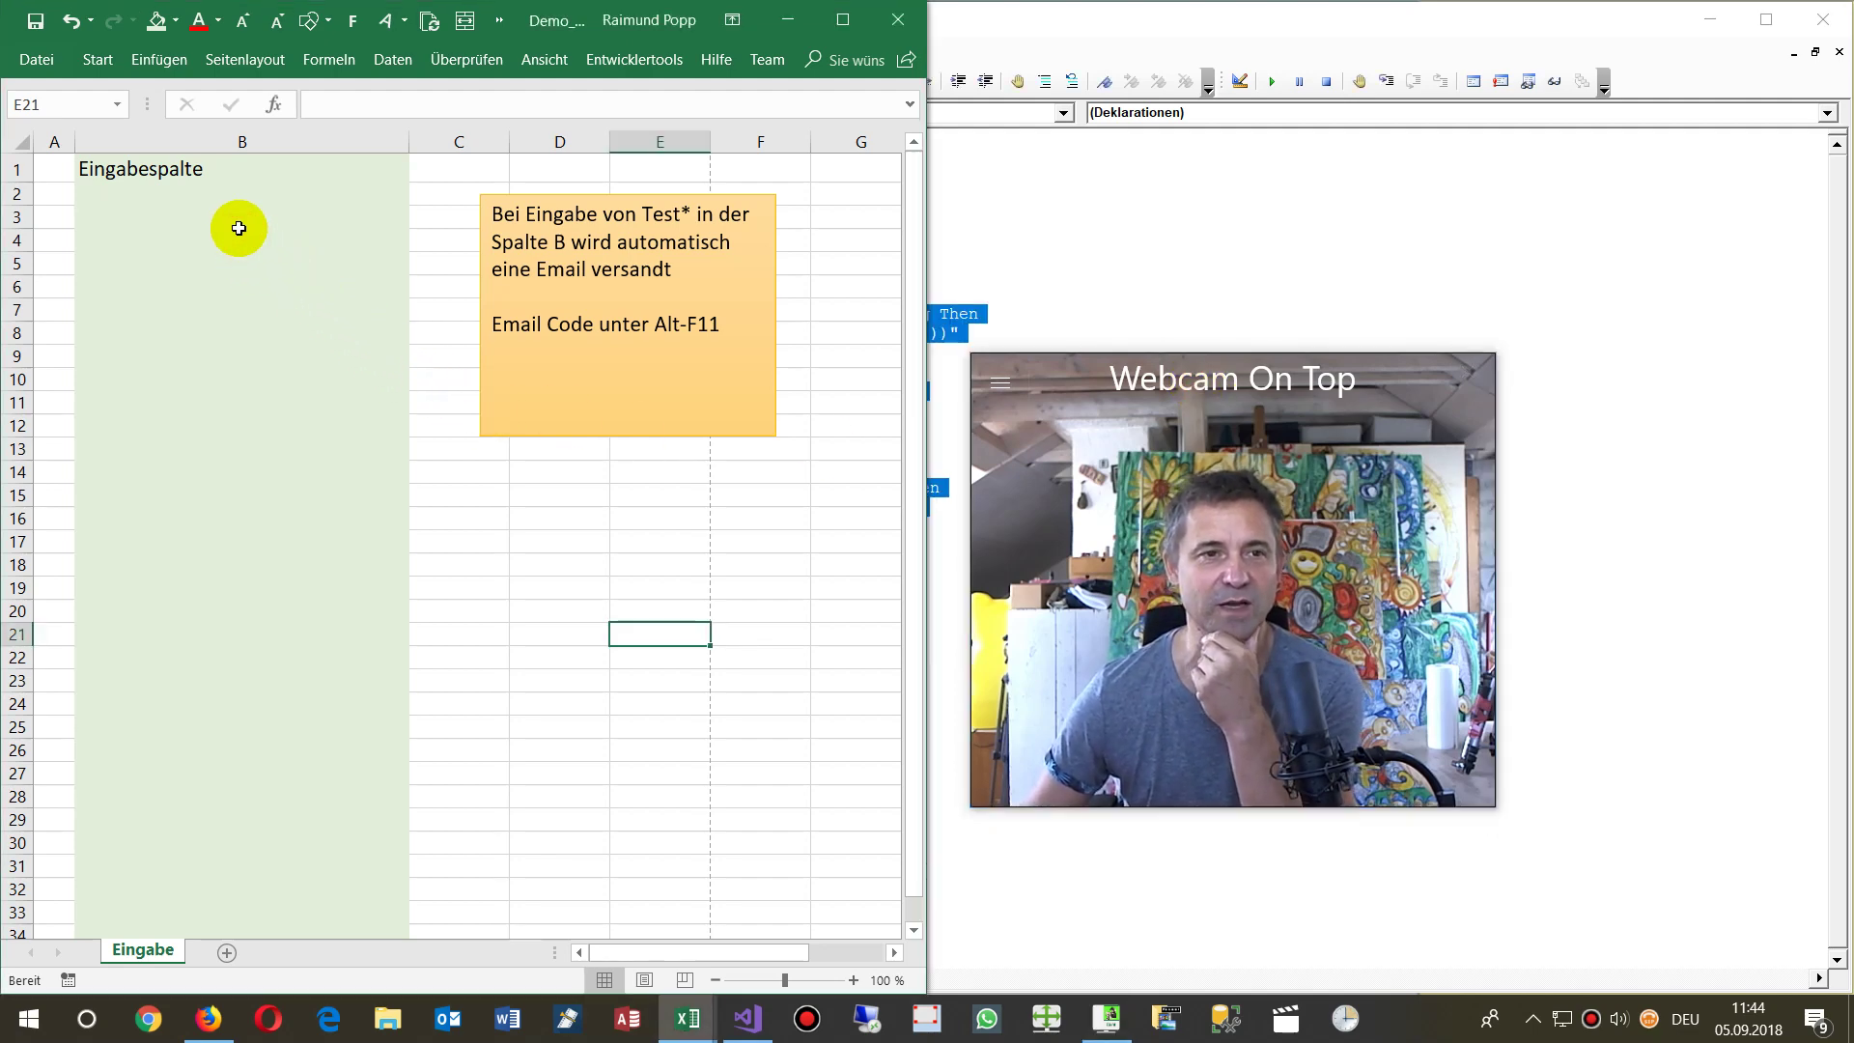
pyautogui.moveTo(238, 228); pyautogui.dragTo(275, 614)
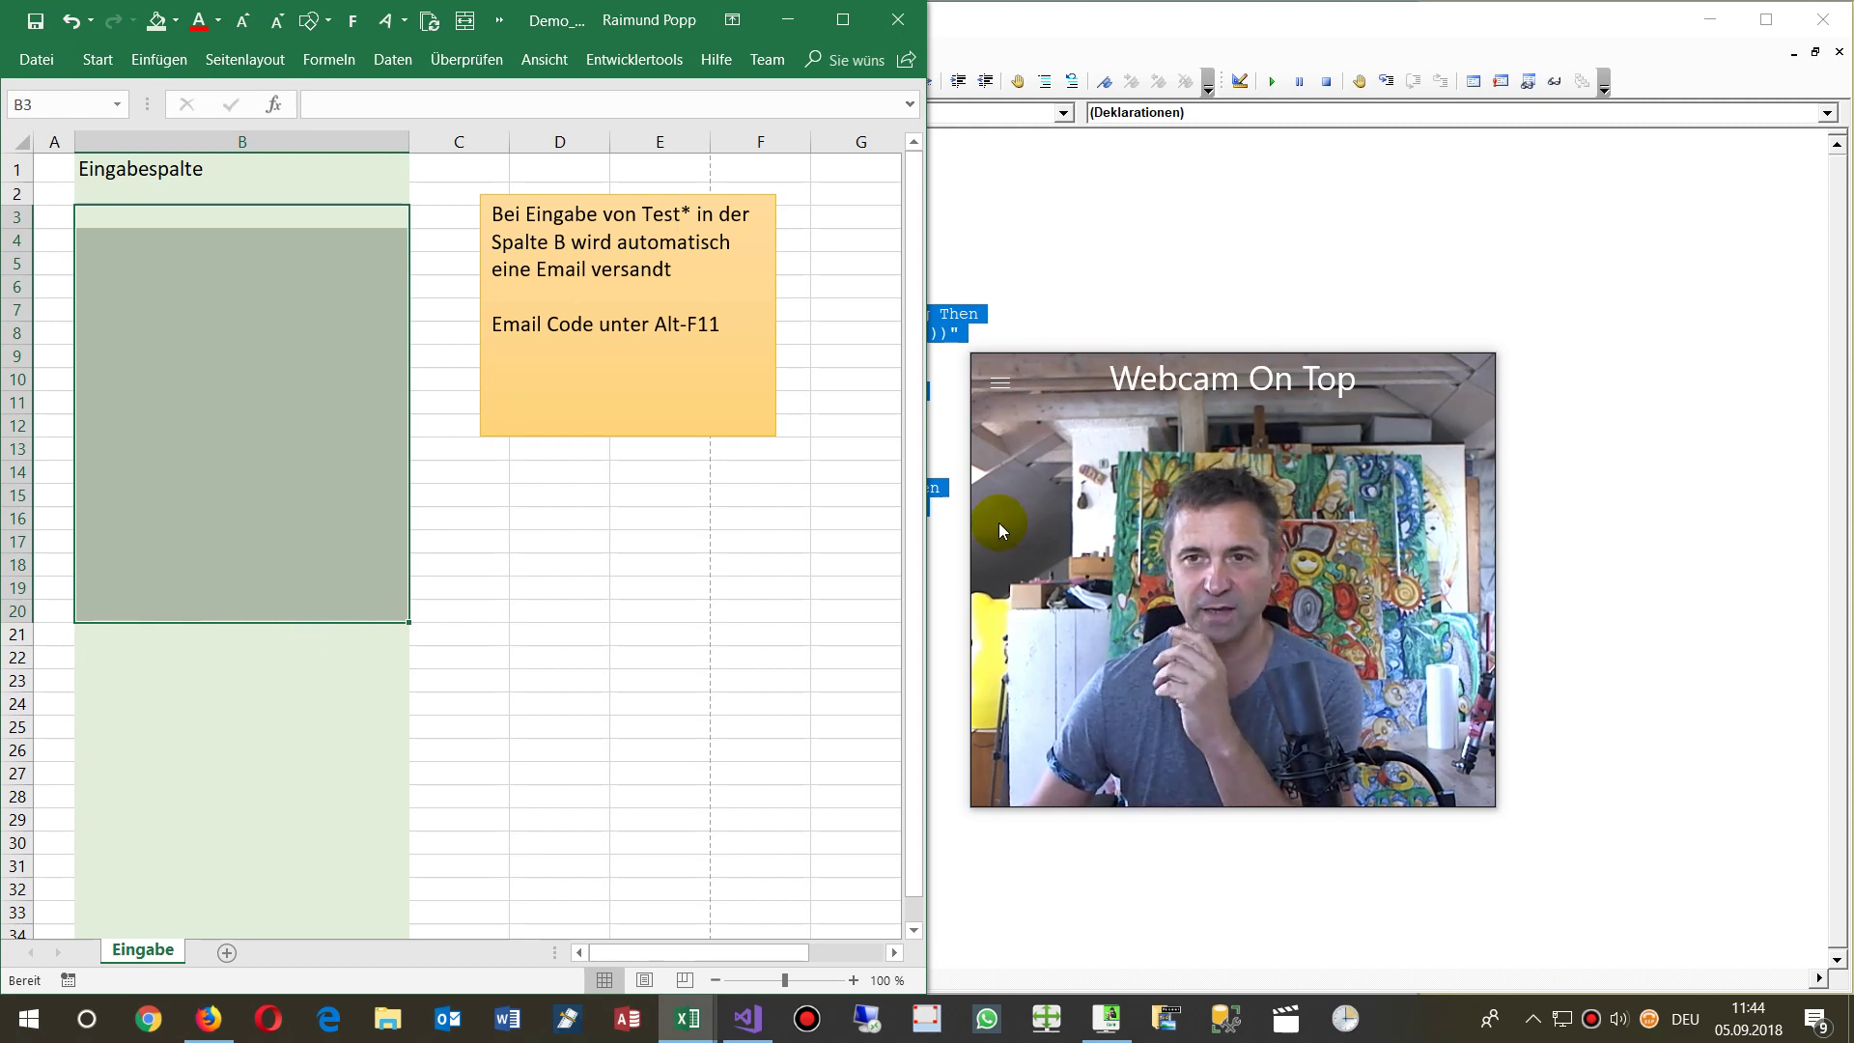
pyautogui.click(1478, 368)
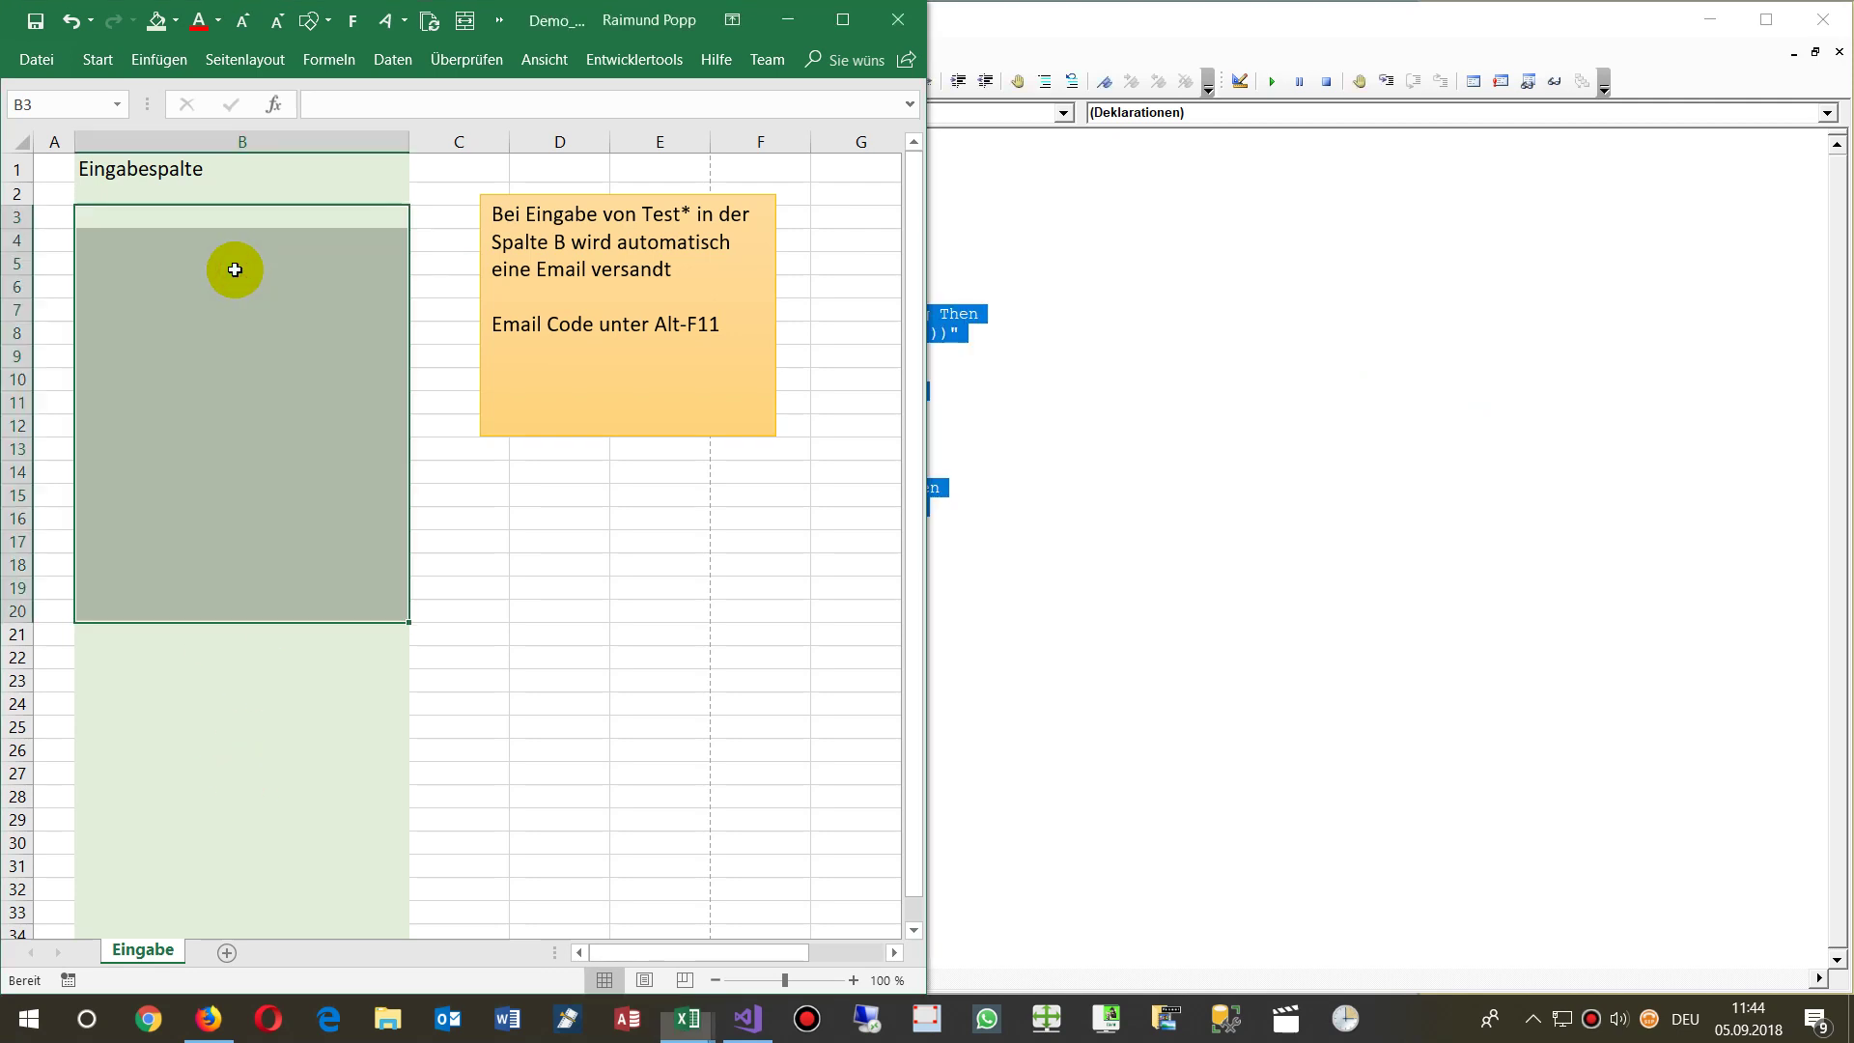
# - Add sheet Tabelle2, select B4:B24 in column B, and show the Entwicklertools ribbon
pyautogui.click(225, 951)
pyautogui.moveTo(184, 226)
pyautogui.mouseDown()
pyautogui.moveTo(331, 808)
pyautogui.moveTo(186, 787)
pyautogui.mouseUp()
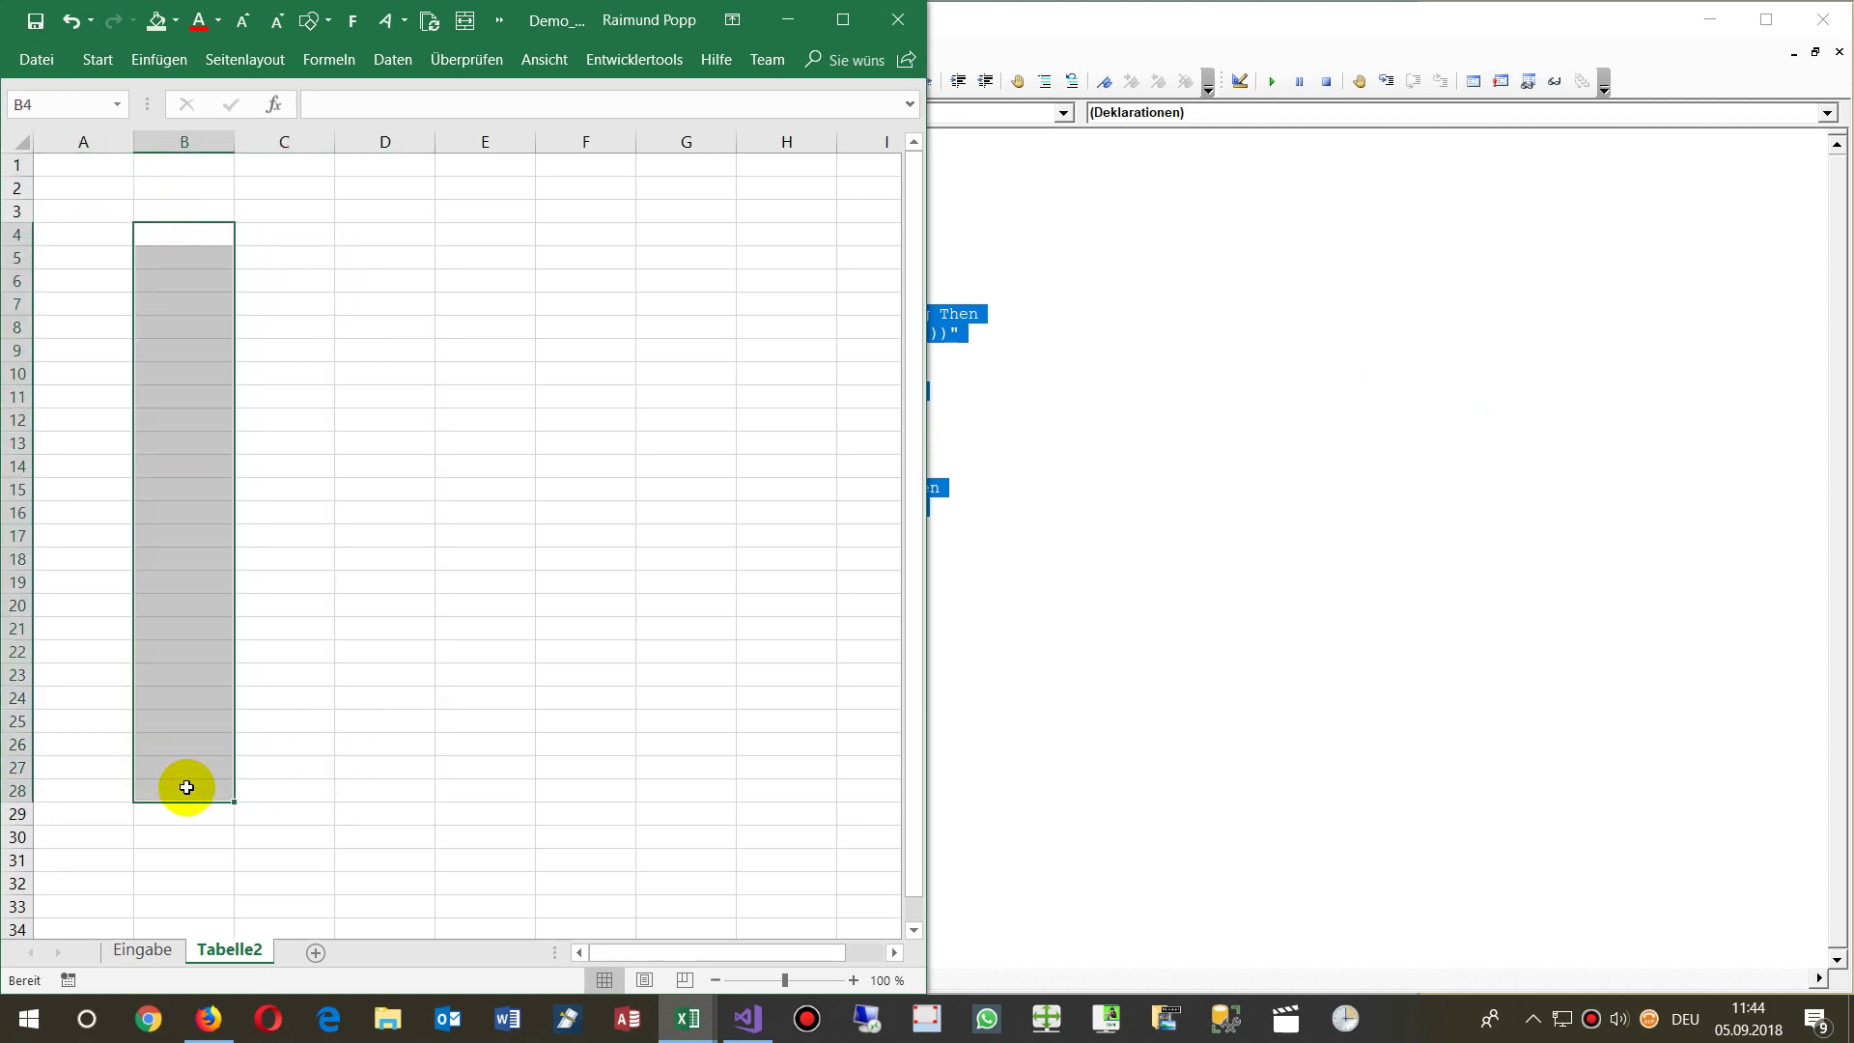
pyautogui.click(180, 142)
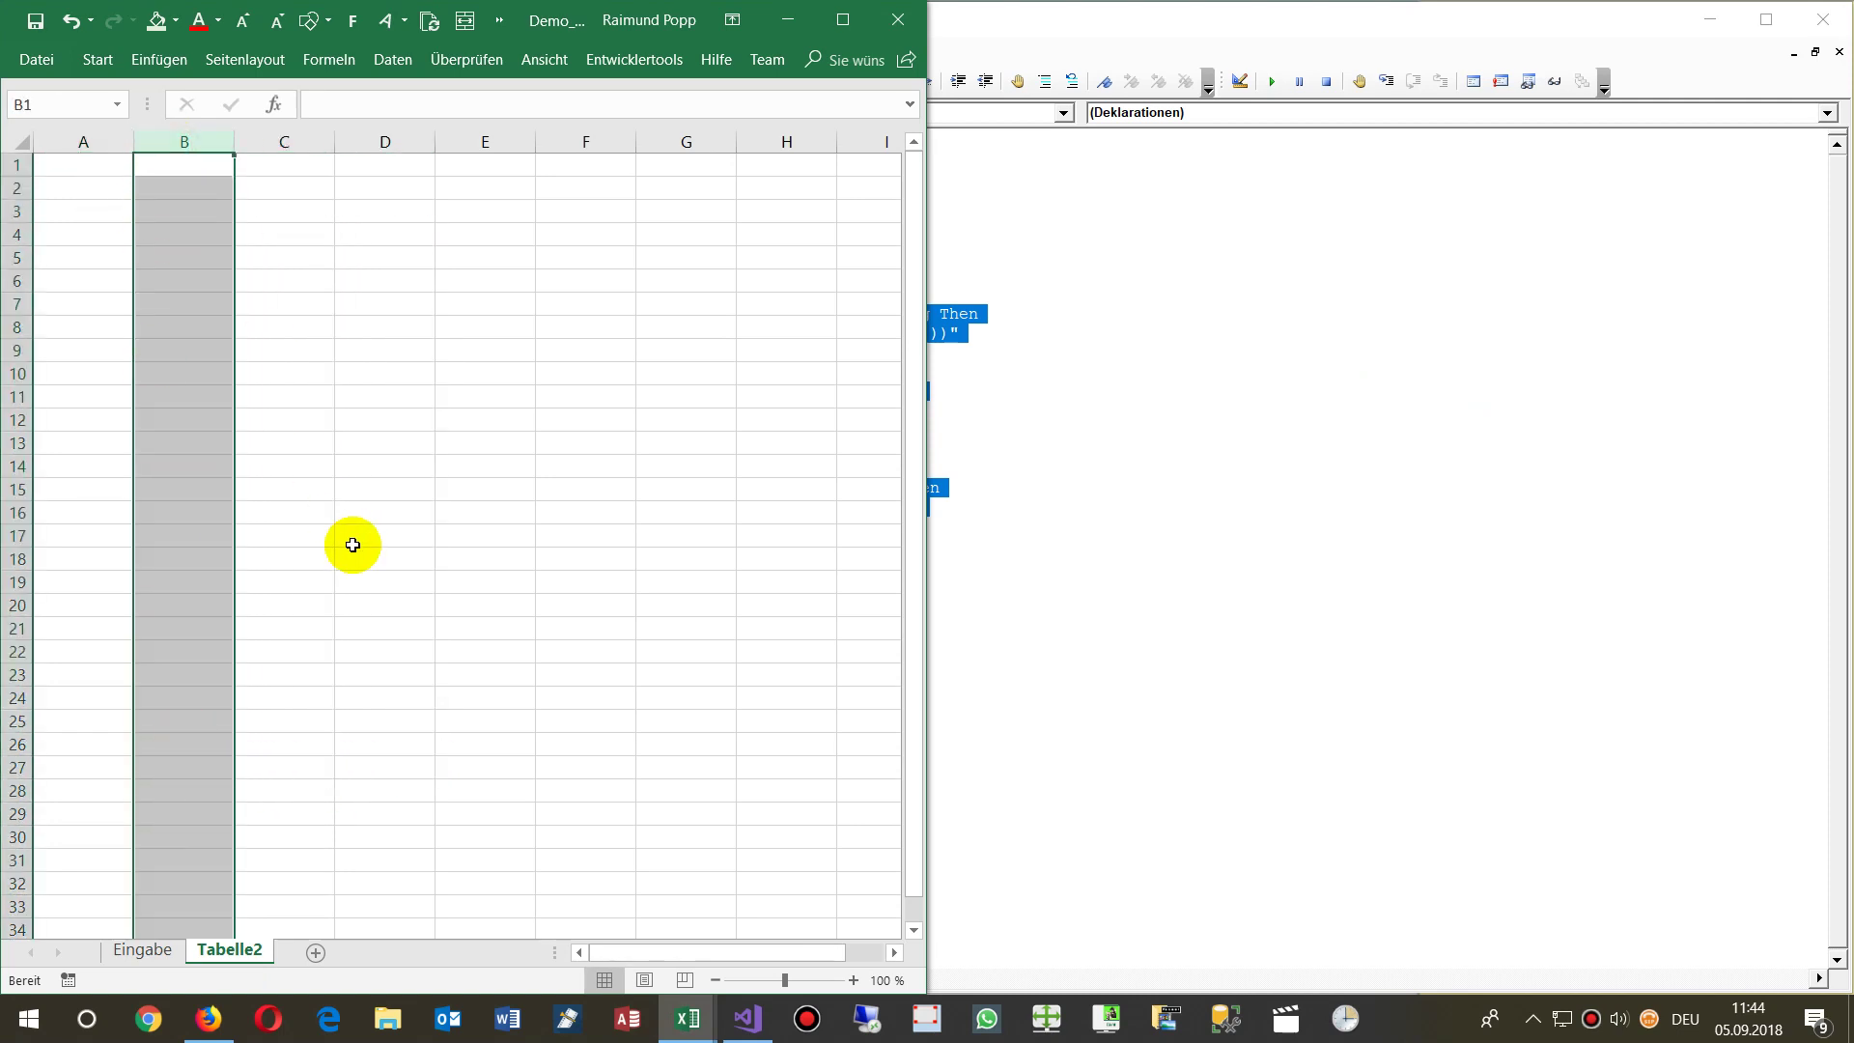
pyautogui.click(193, 366)
pyautogui.moveTo(178, 232); pyautogui.dragTo(200, 691)
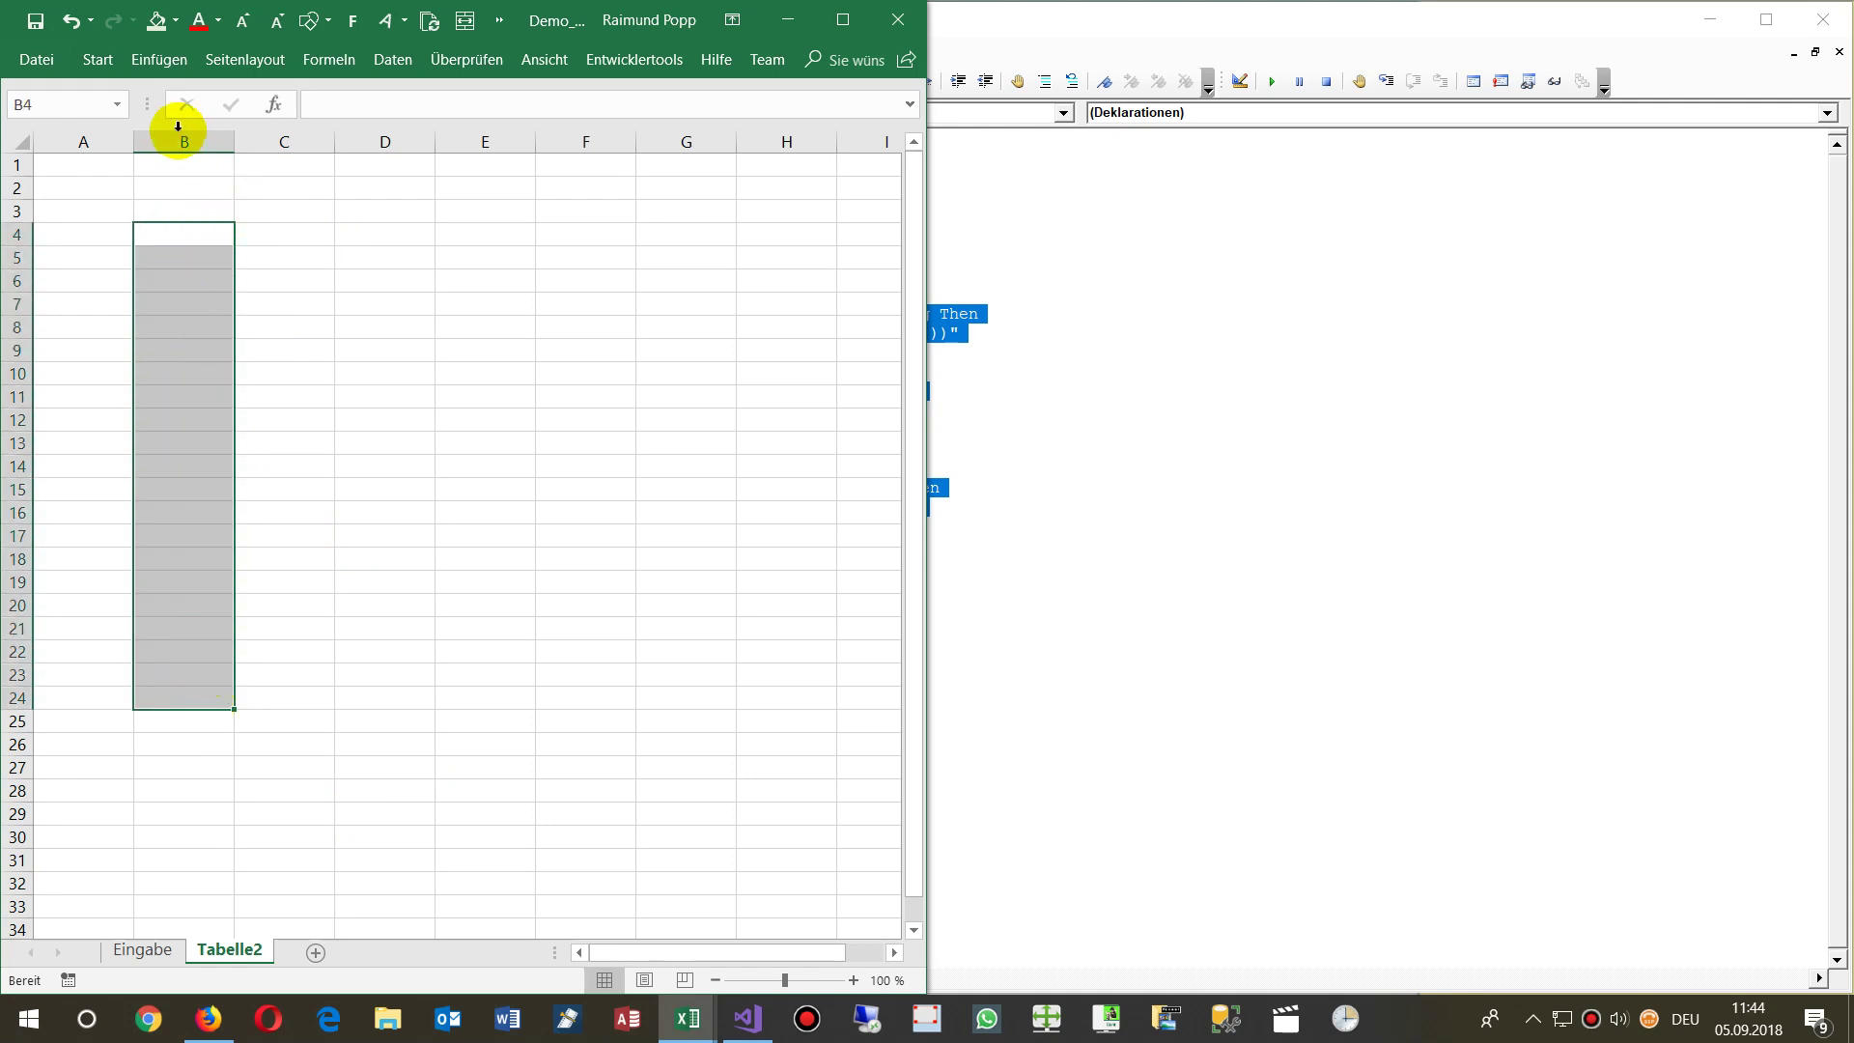
pyautogui.click(614, 64)
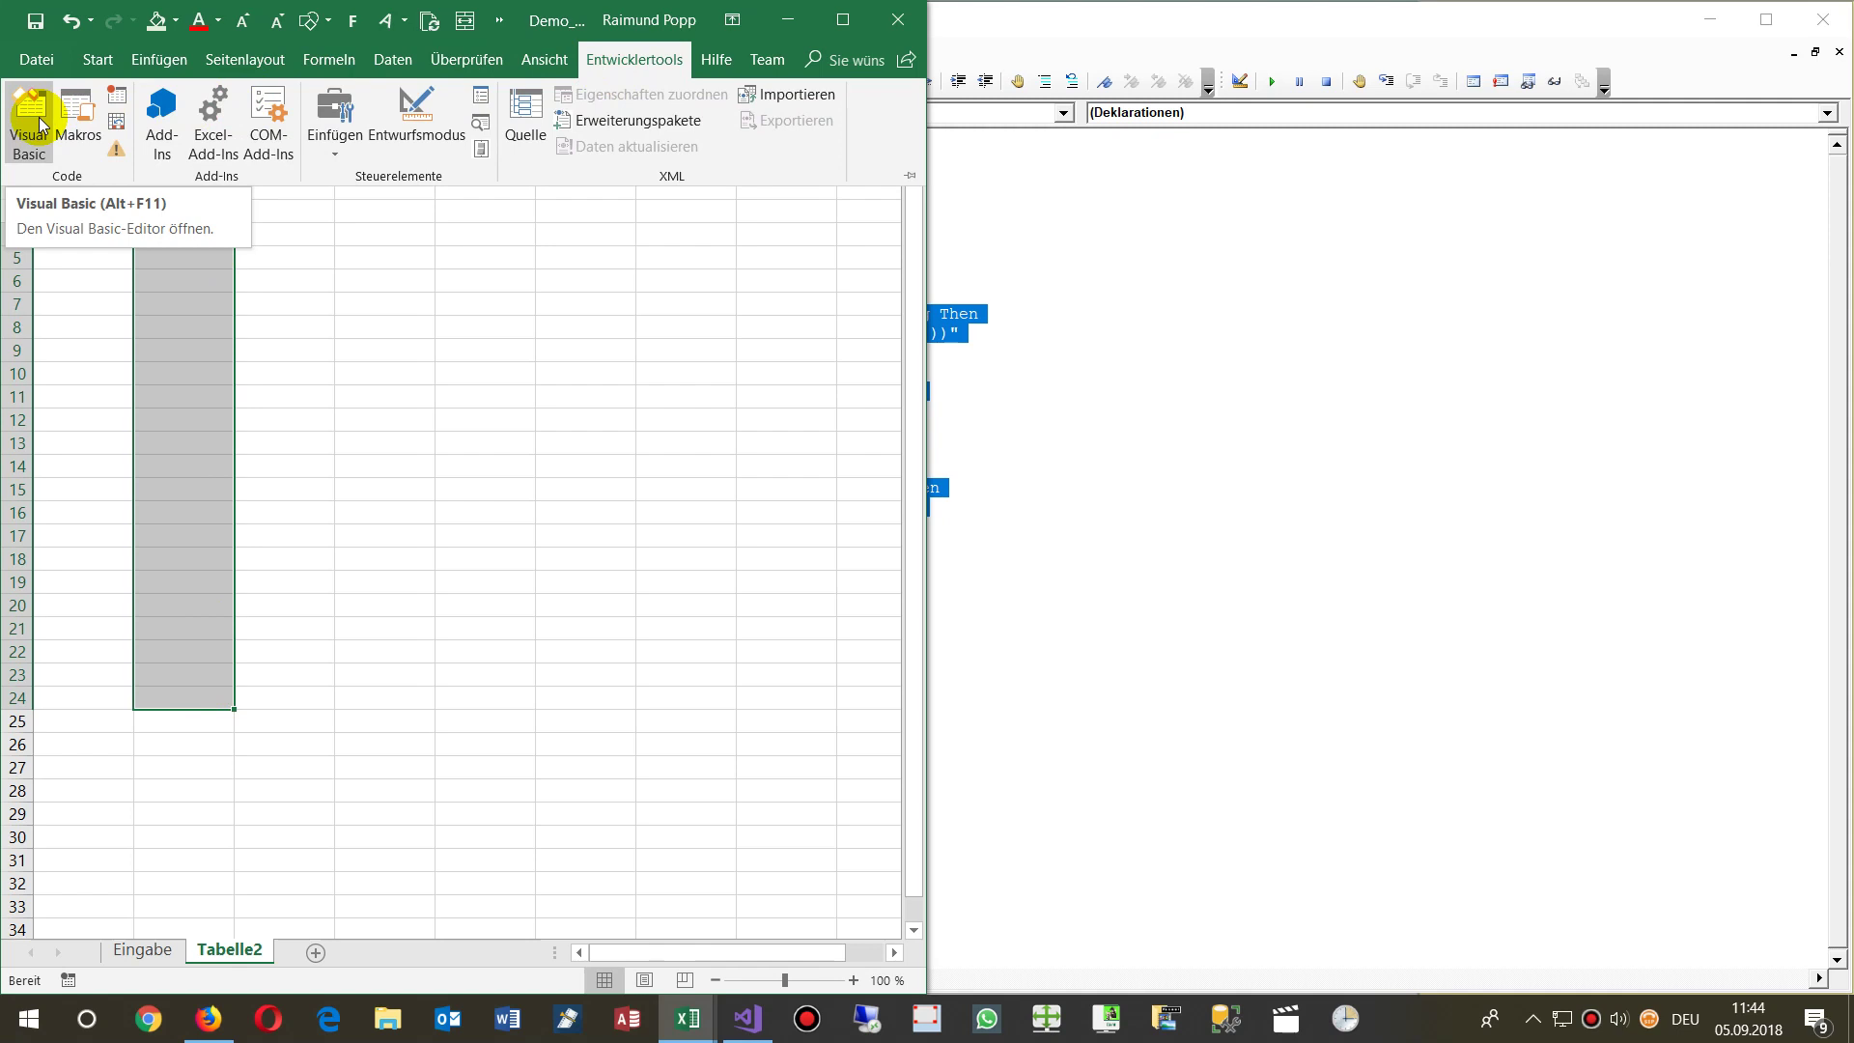
# - Open the Visual Basic editor on Tabelle1 (Eingabe)'s commented-out Worksheet_Change code
pyautogui.click(38, 124)
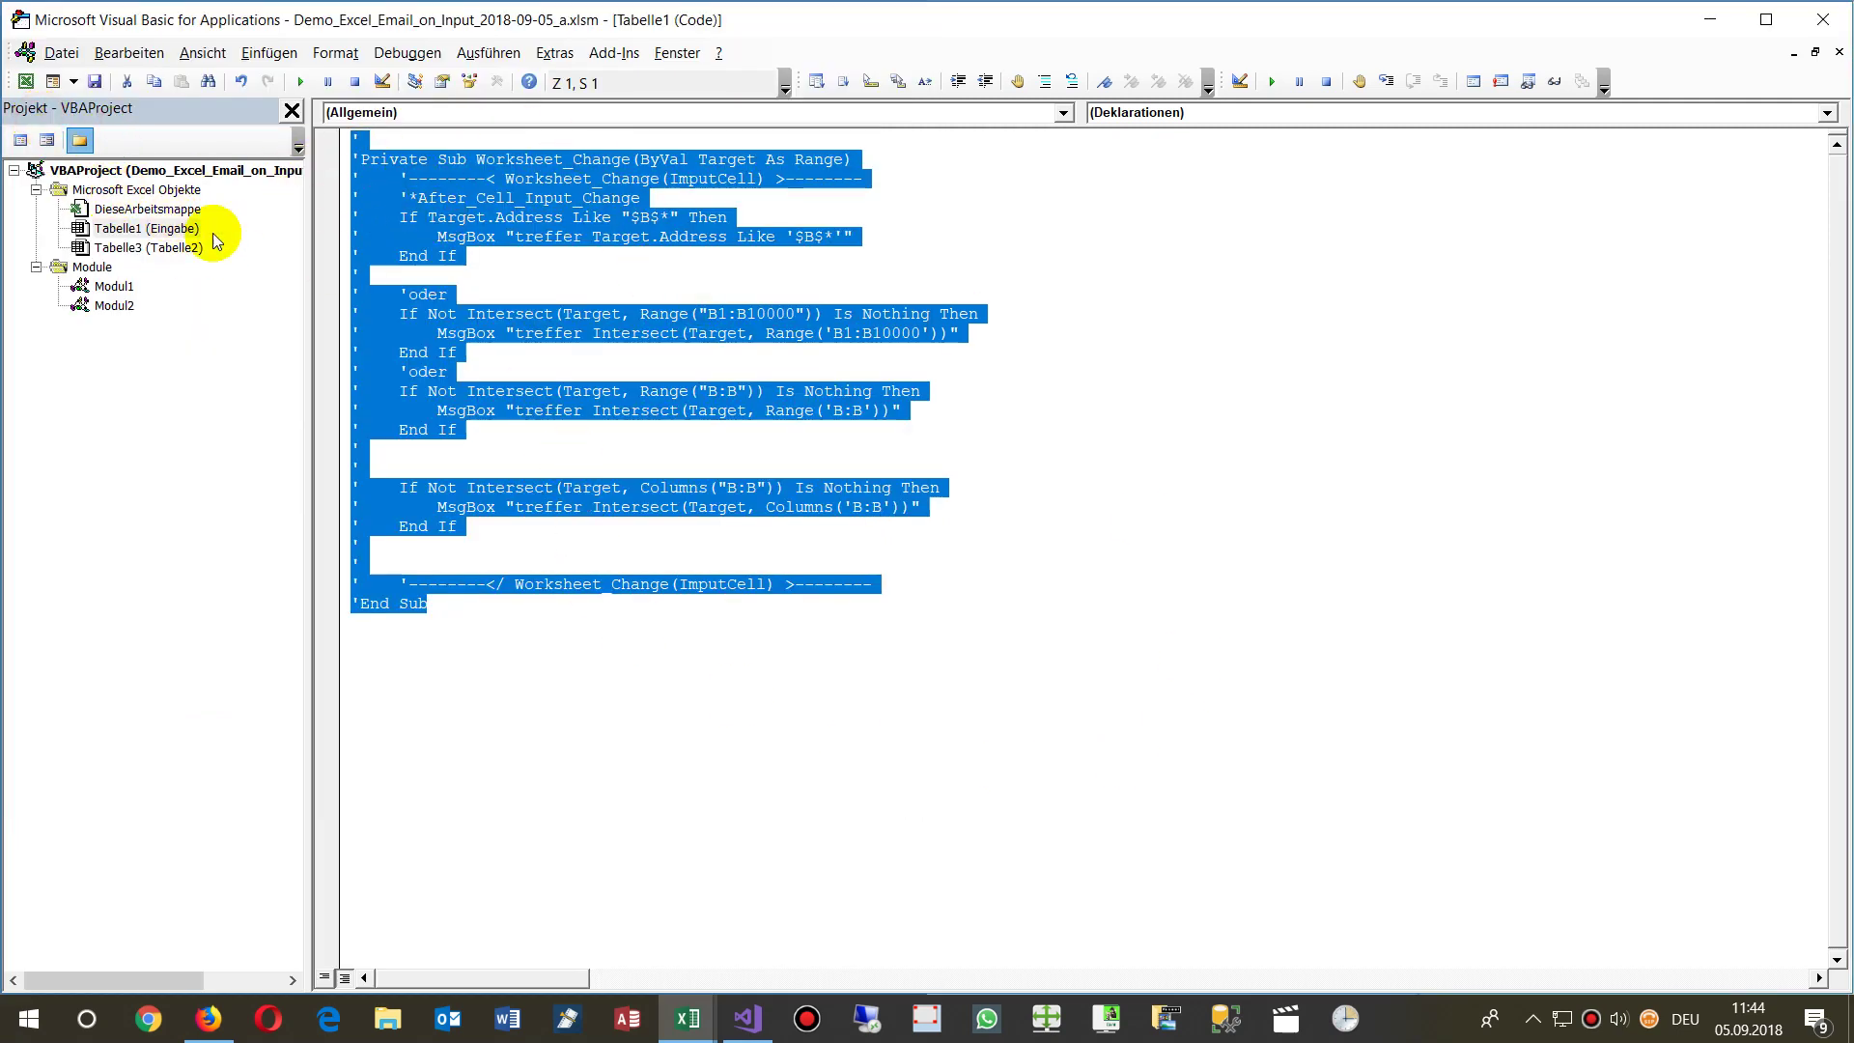
pyautogui.click(129, 52)
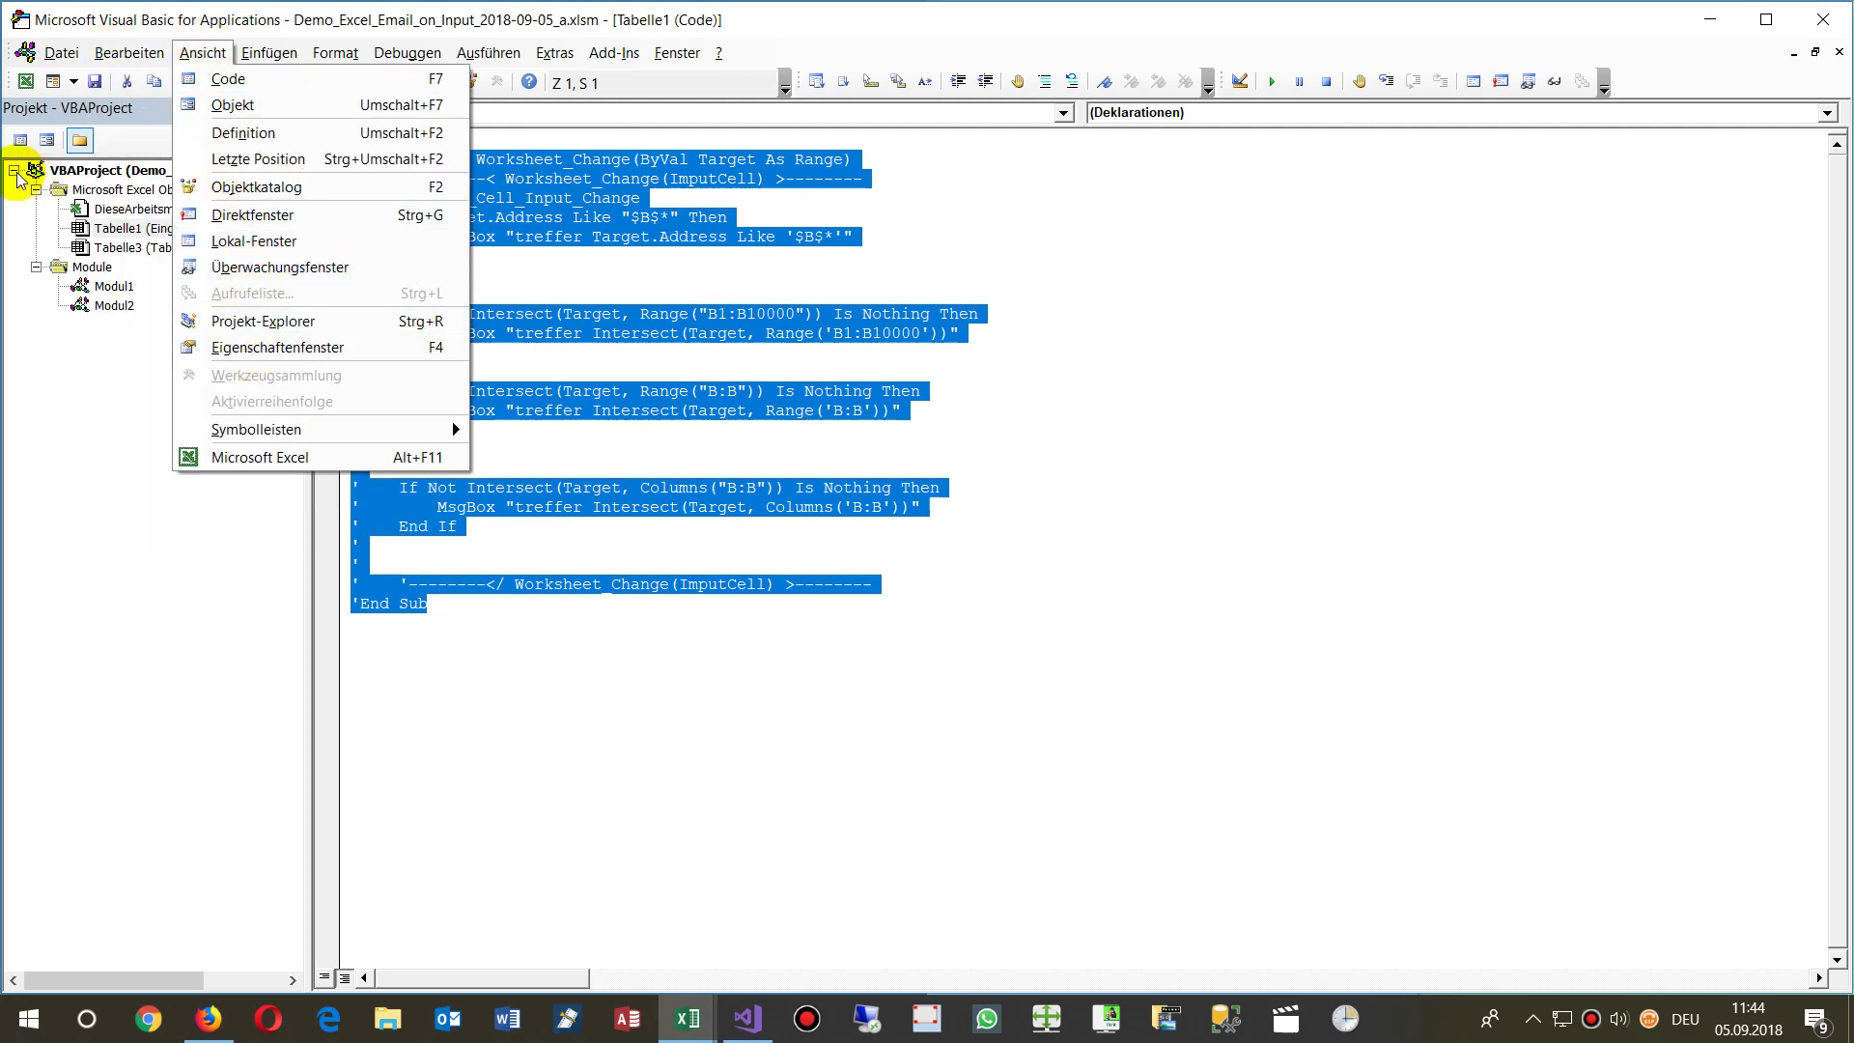
pyautogui.click(199, 656)
pyautogui.click(114, 231)
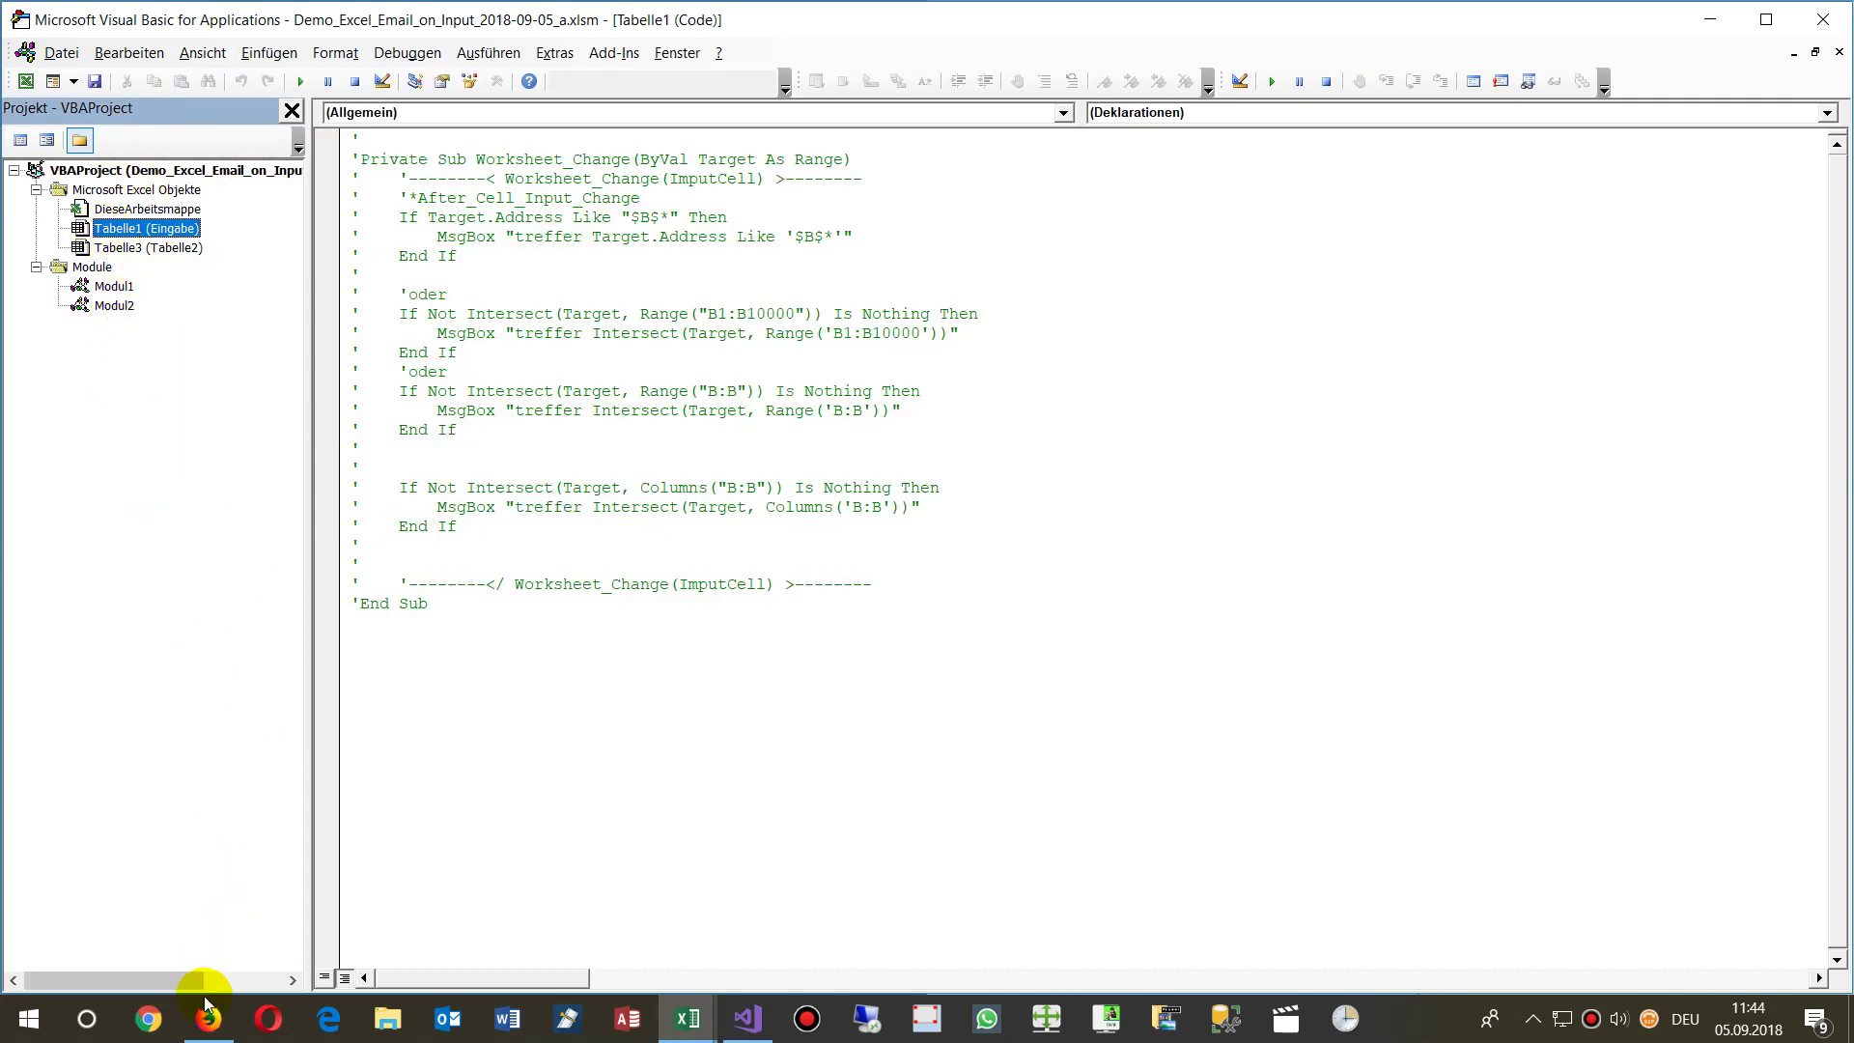
pyautogui.click(687, 1023)
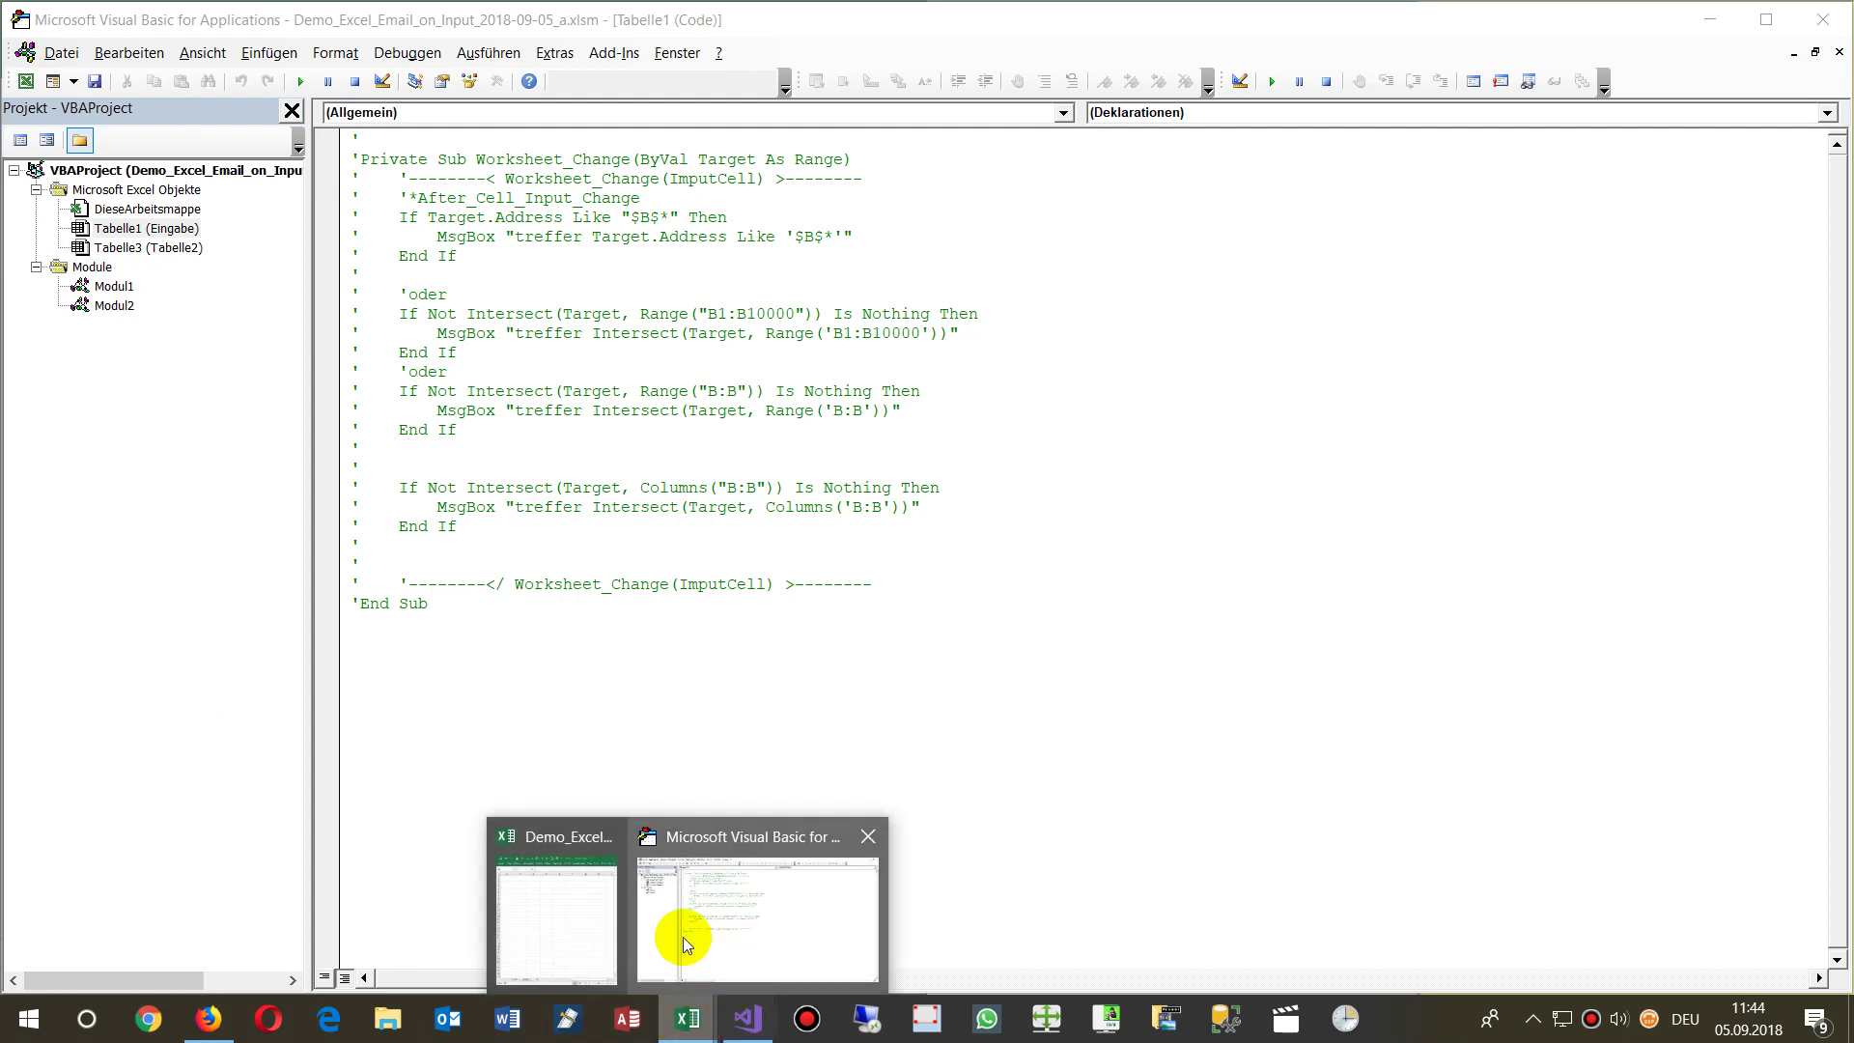
pyautogui.click(584, 918)
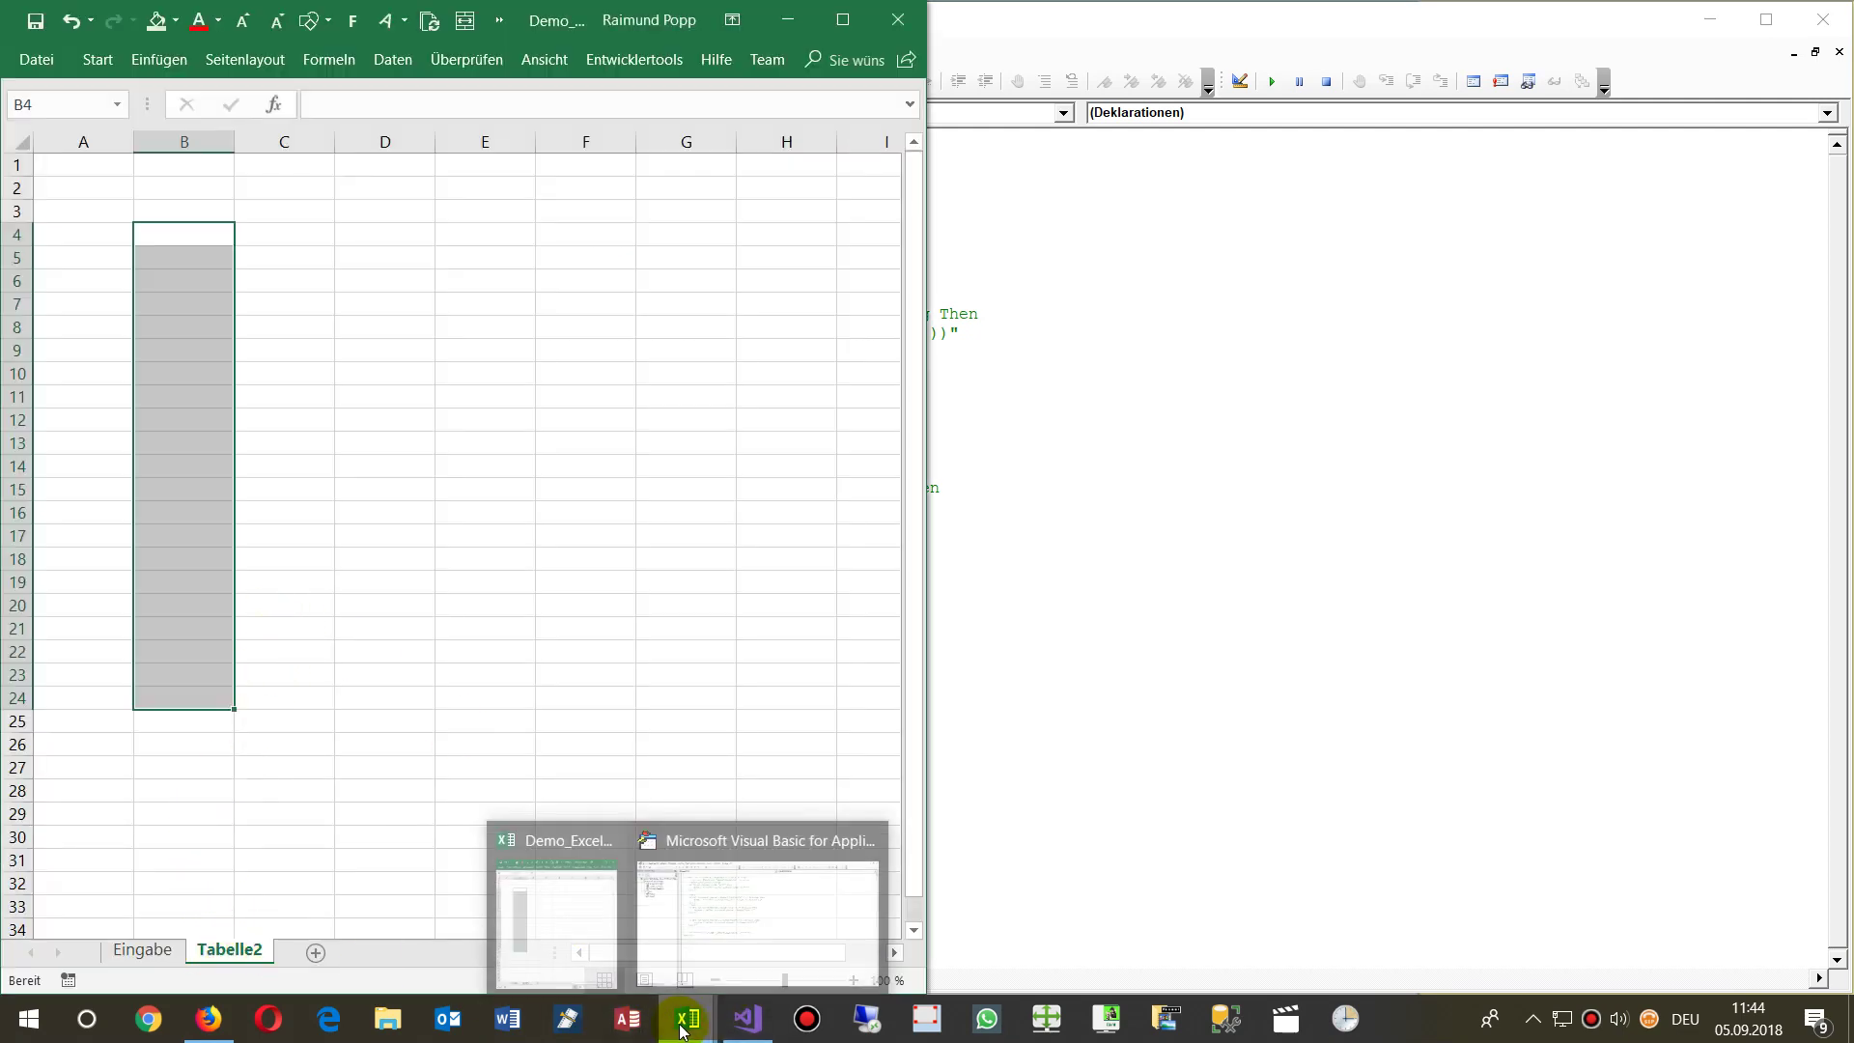
pyautogui.click(778, 913)
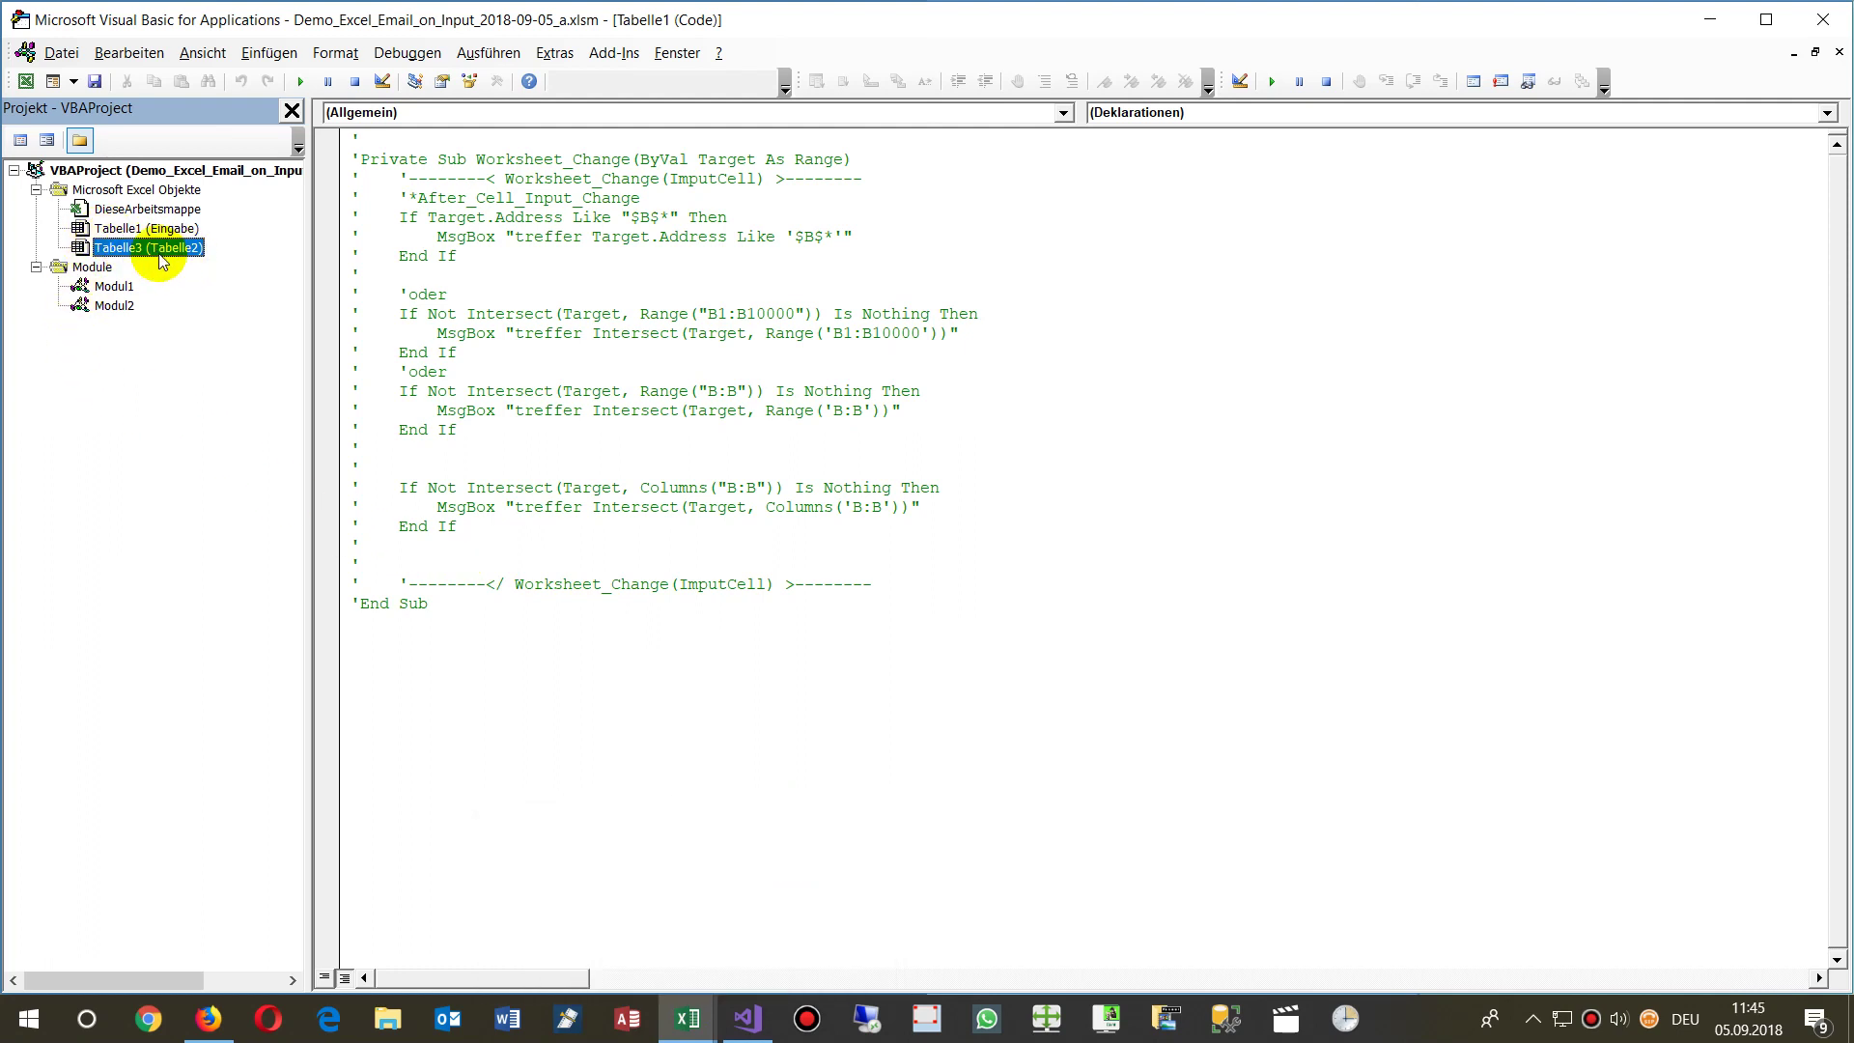
# - In Tabelle3's code, insert a Worksheet event stub and add a Worksheet_Change procedure
pyautogui.doubleClick(159, 252)
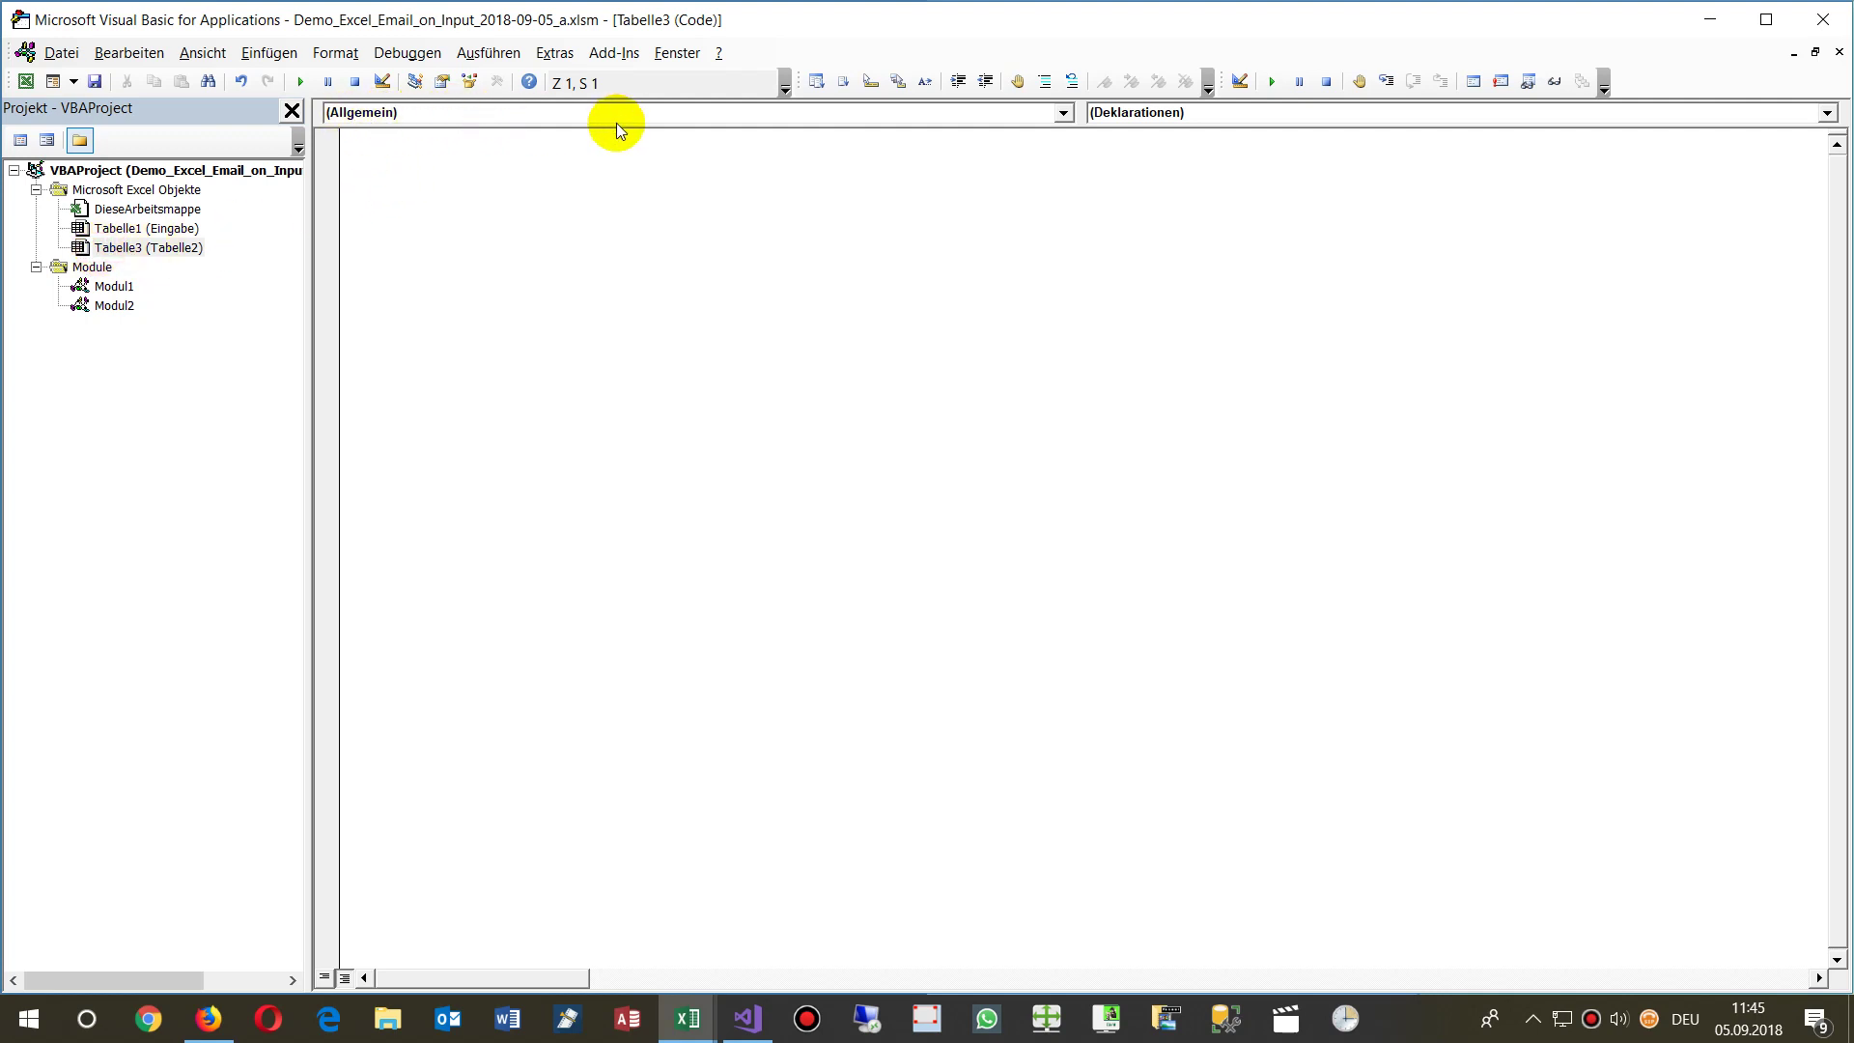
pyautogui.click(1040, 120)
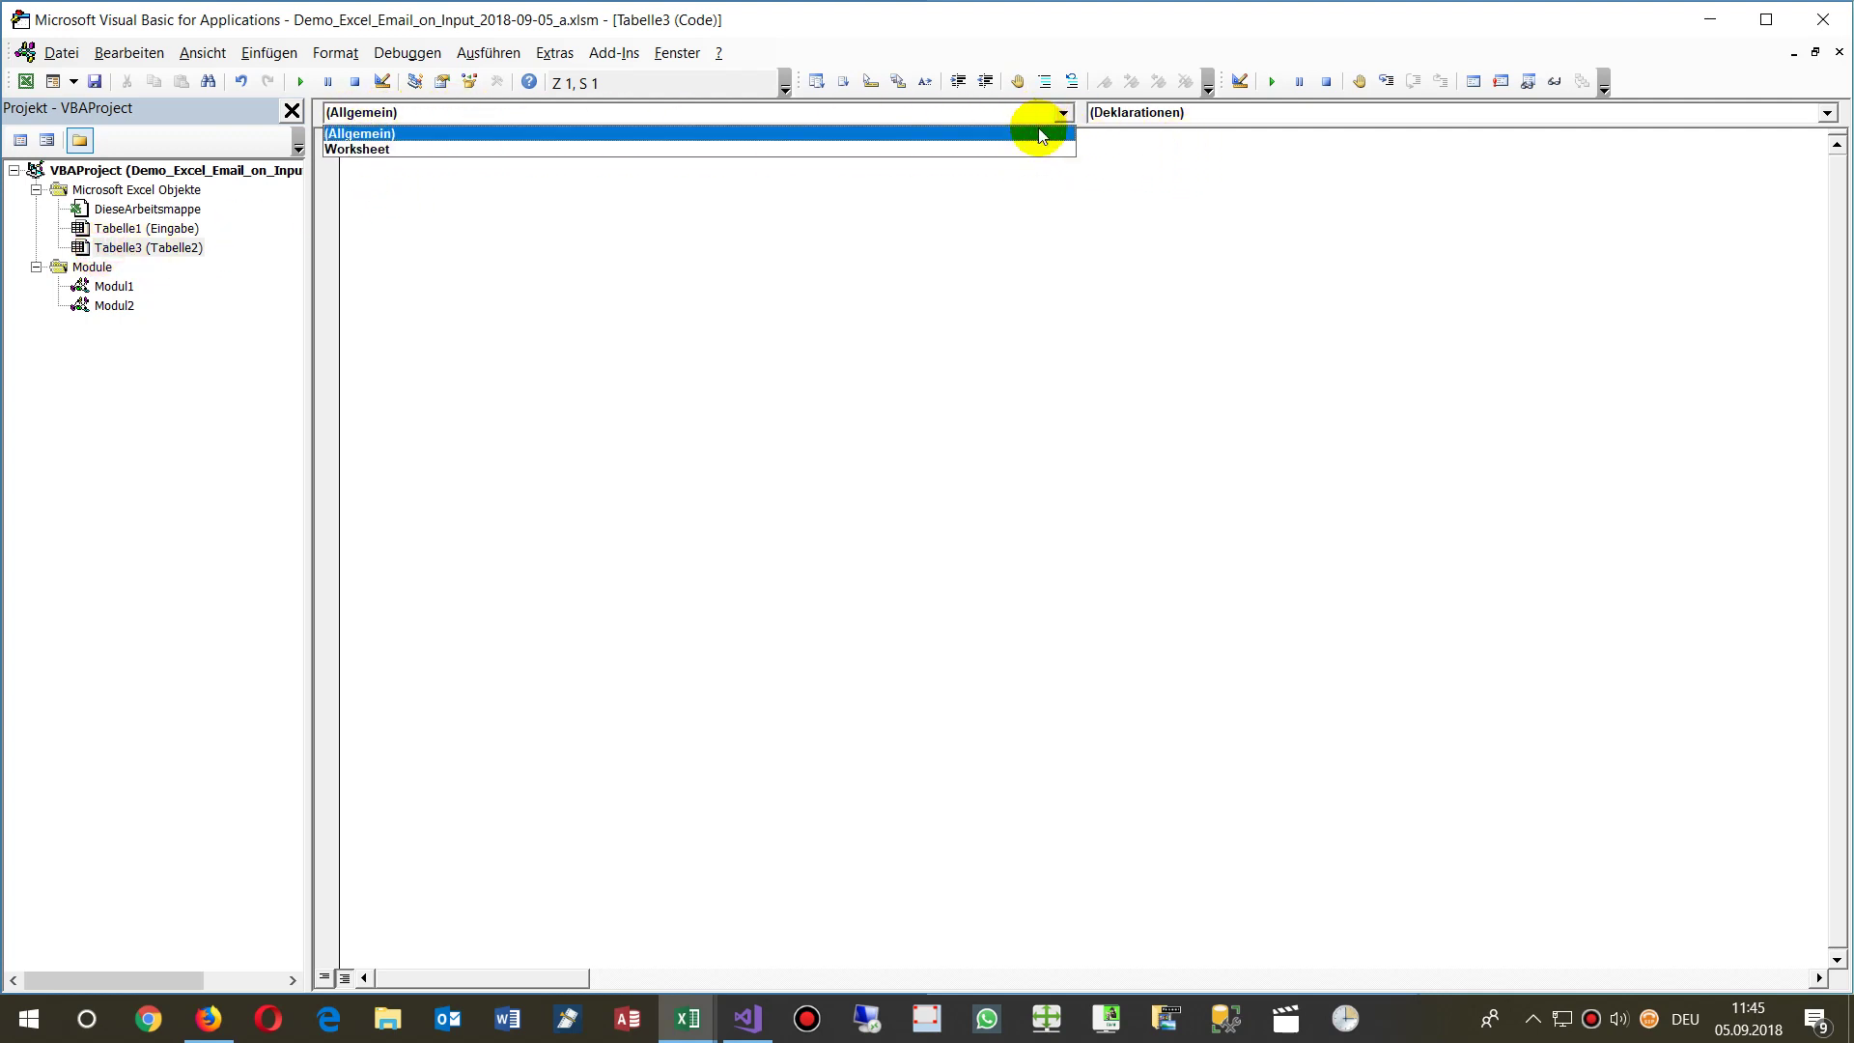
pyautogui.click(356, 147)
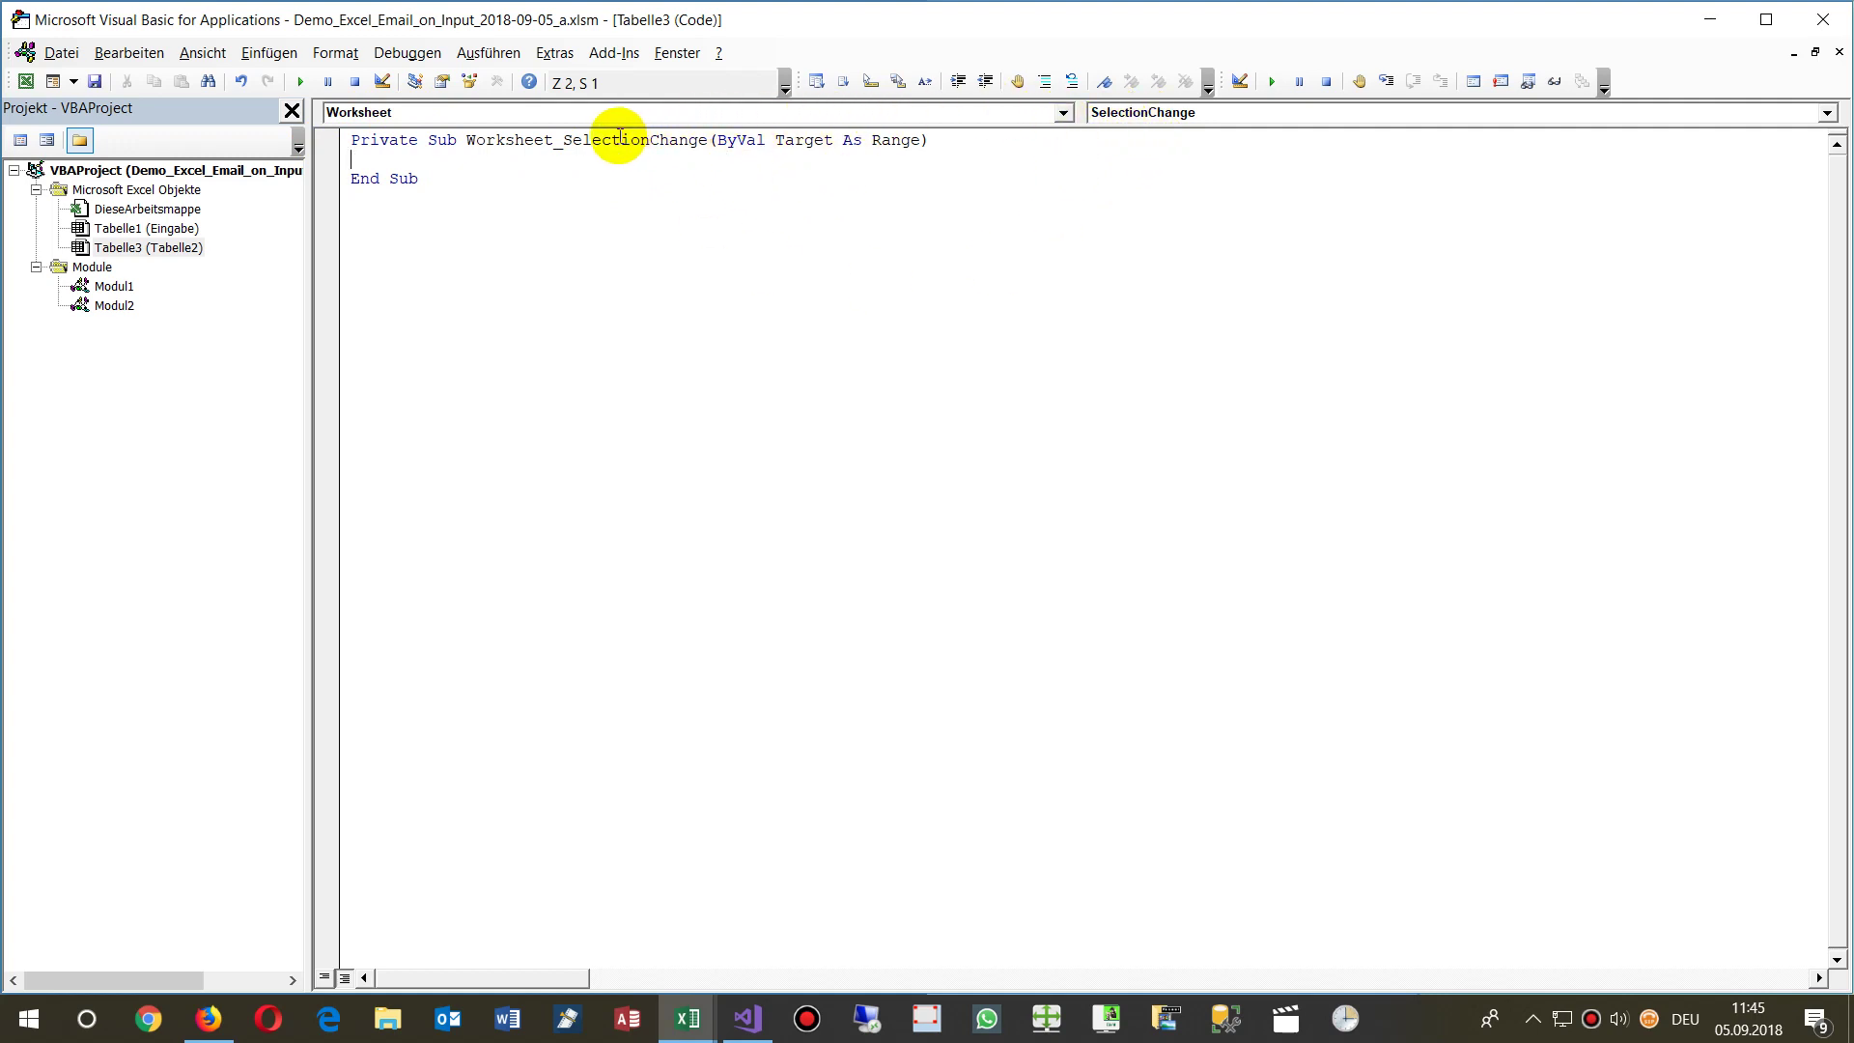
pyautogui.moveTo(562, 141); pyautogui.dragTo(719, 140)
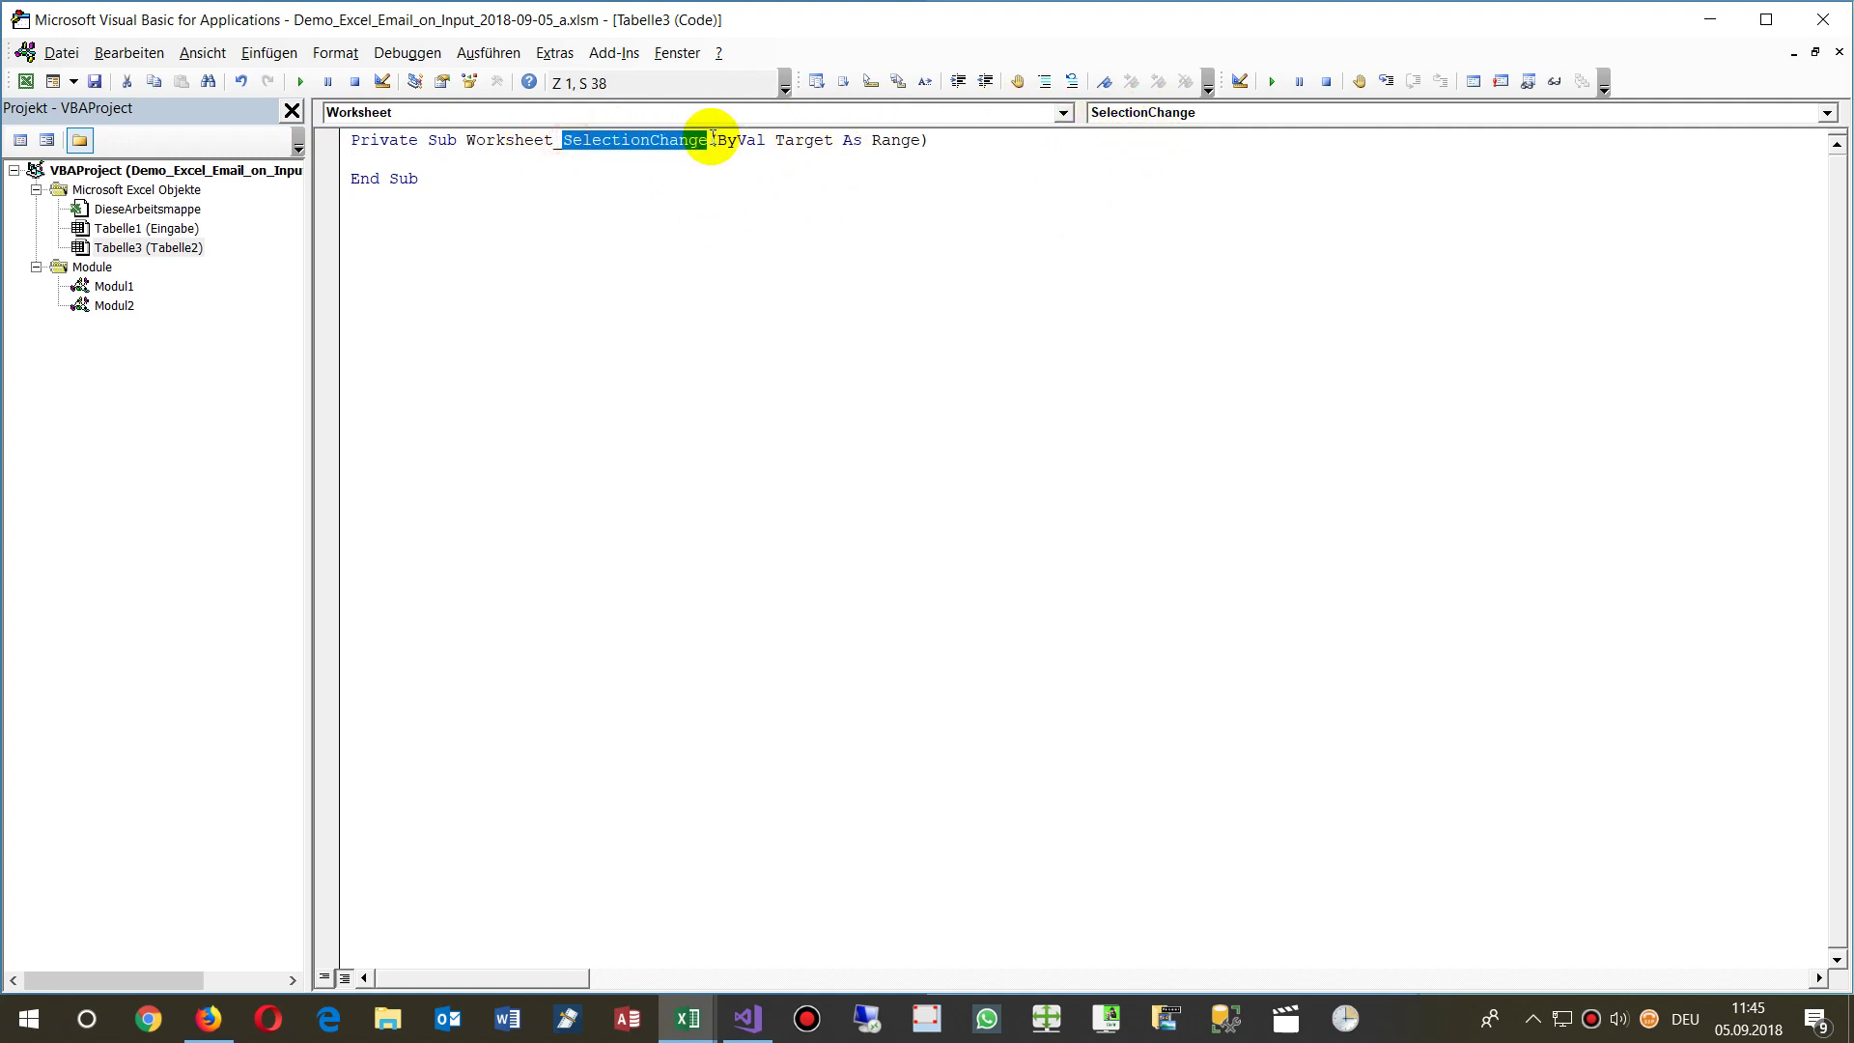
pyautogui.click(1144, 112)
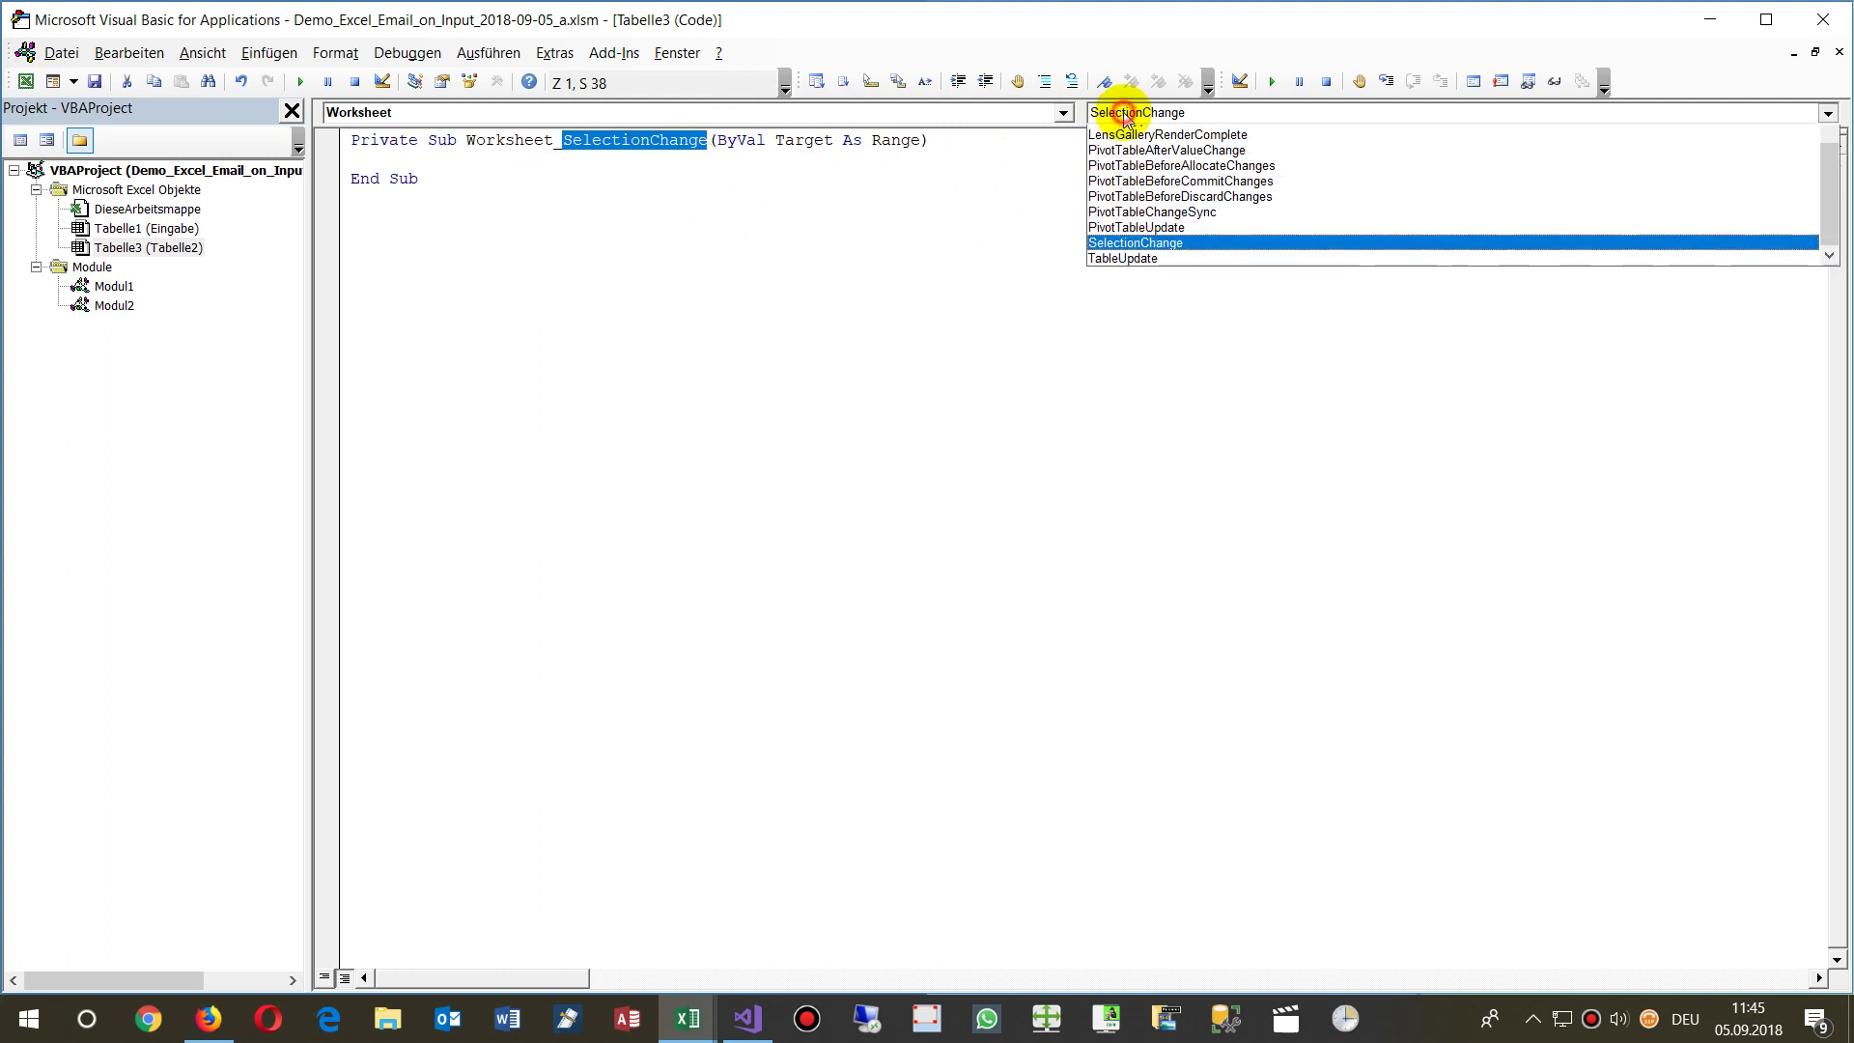
pyautogui.scroll(1, 1139, 163)
pyautogui.scroll(1, 1130, 256)
pyautogui.scroll(1, 1116, 242)
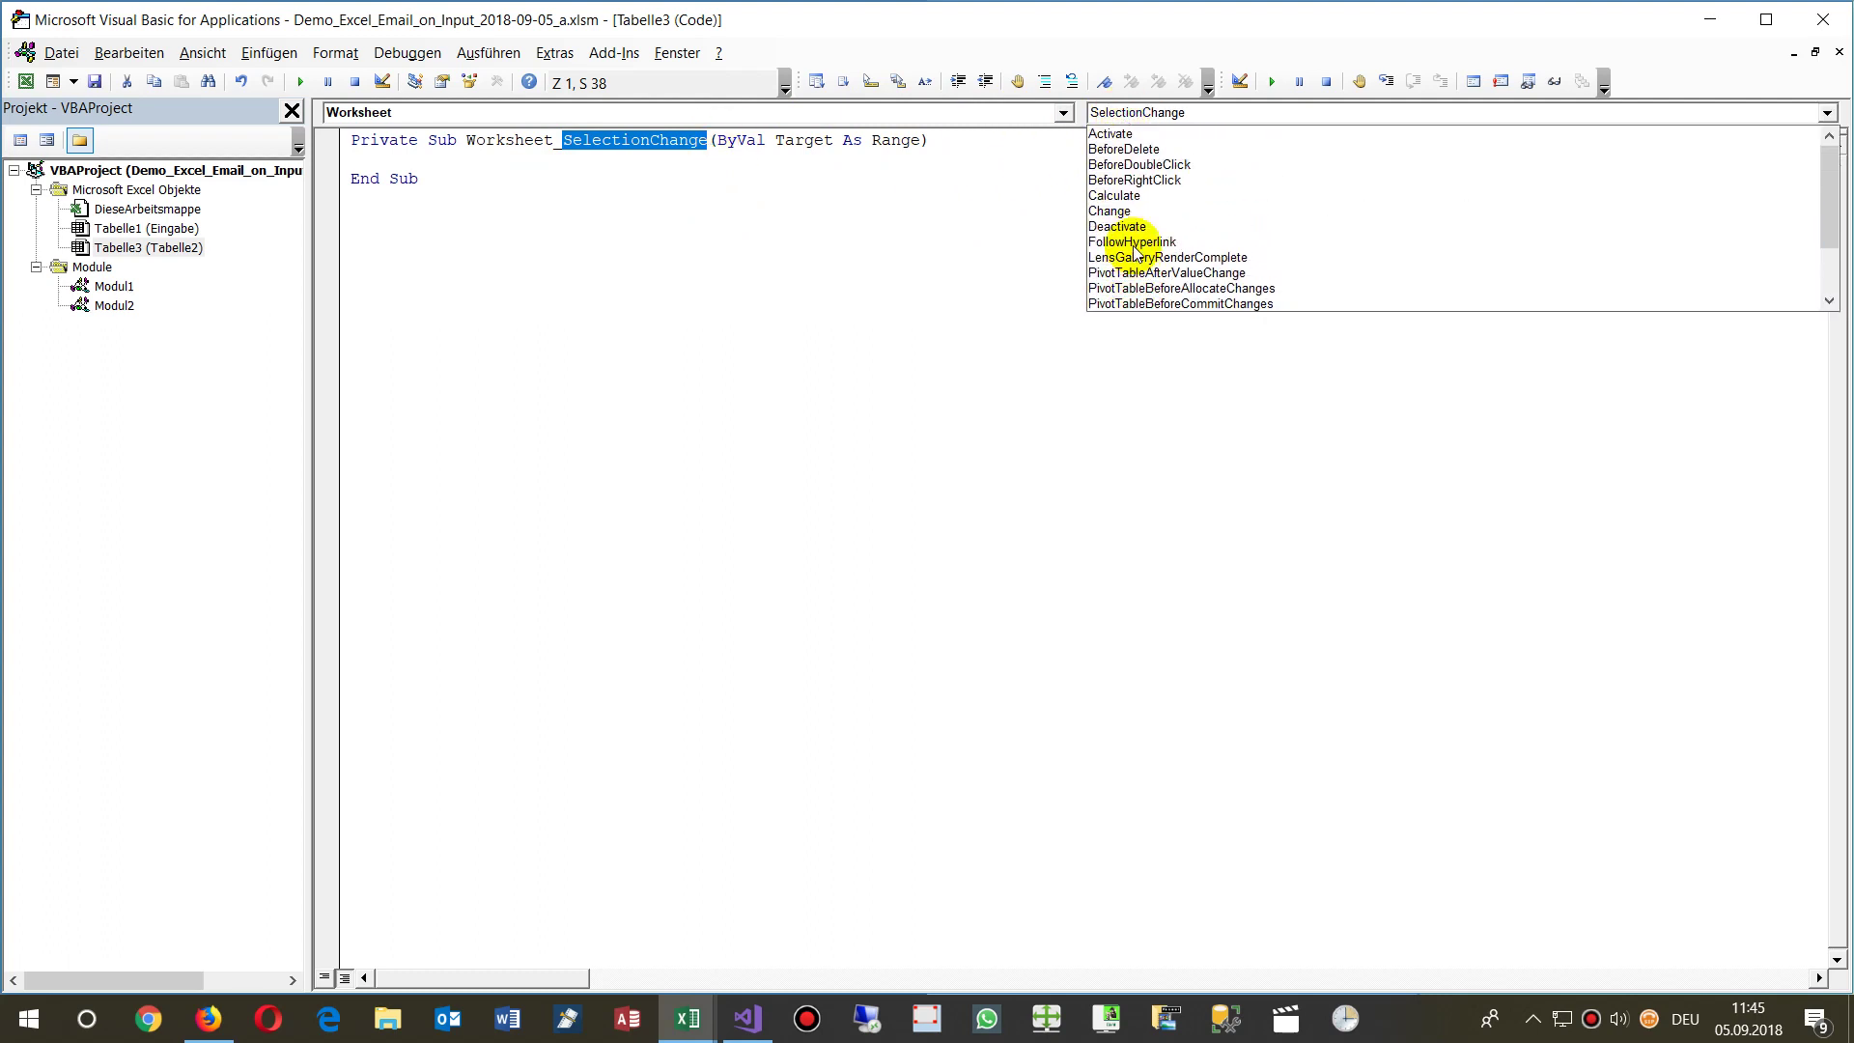
pyautogui.click(1110, 212)
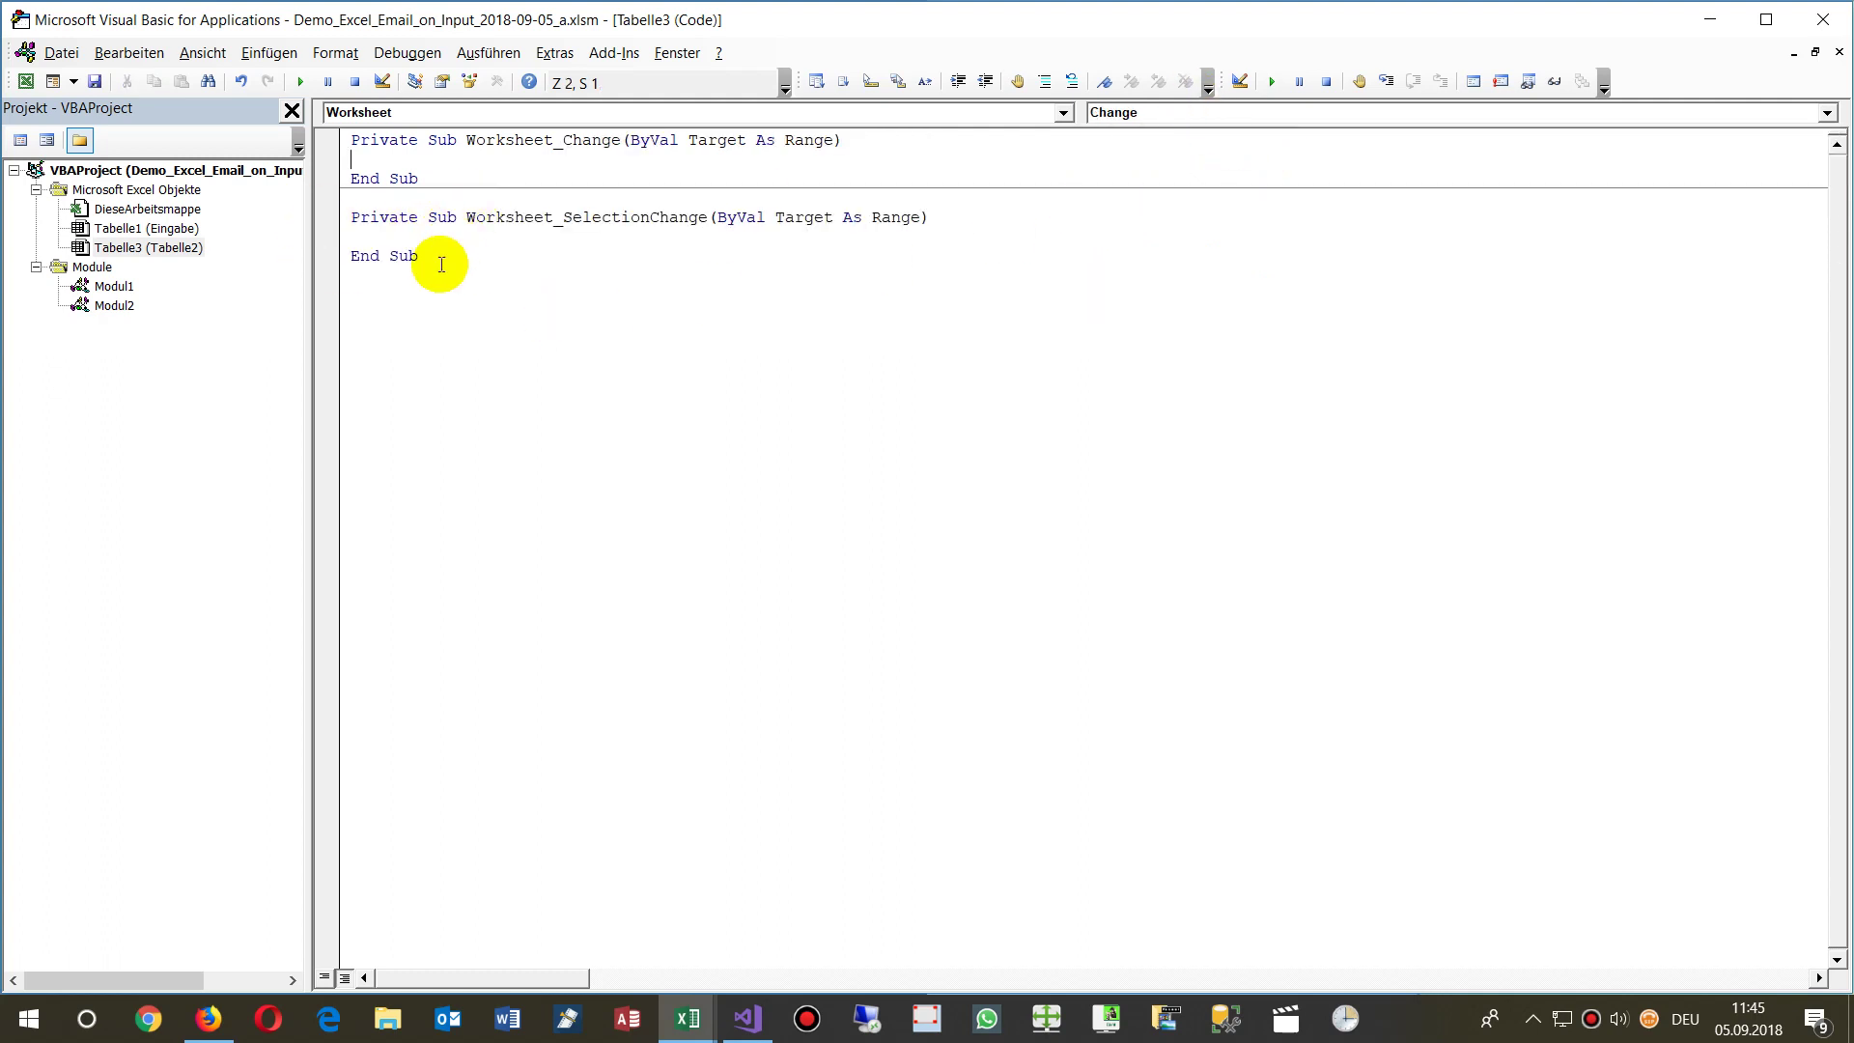
# - Delete the unneeded SelectionChange procedure and add blank lines above Worksheet_Change
pyautogui.moveTo(439, 261); pyautogui.dragTo(293, 213)
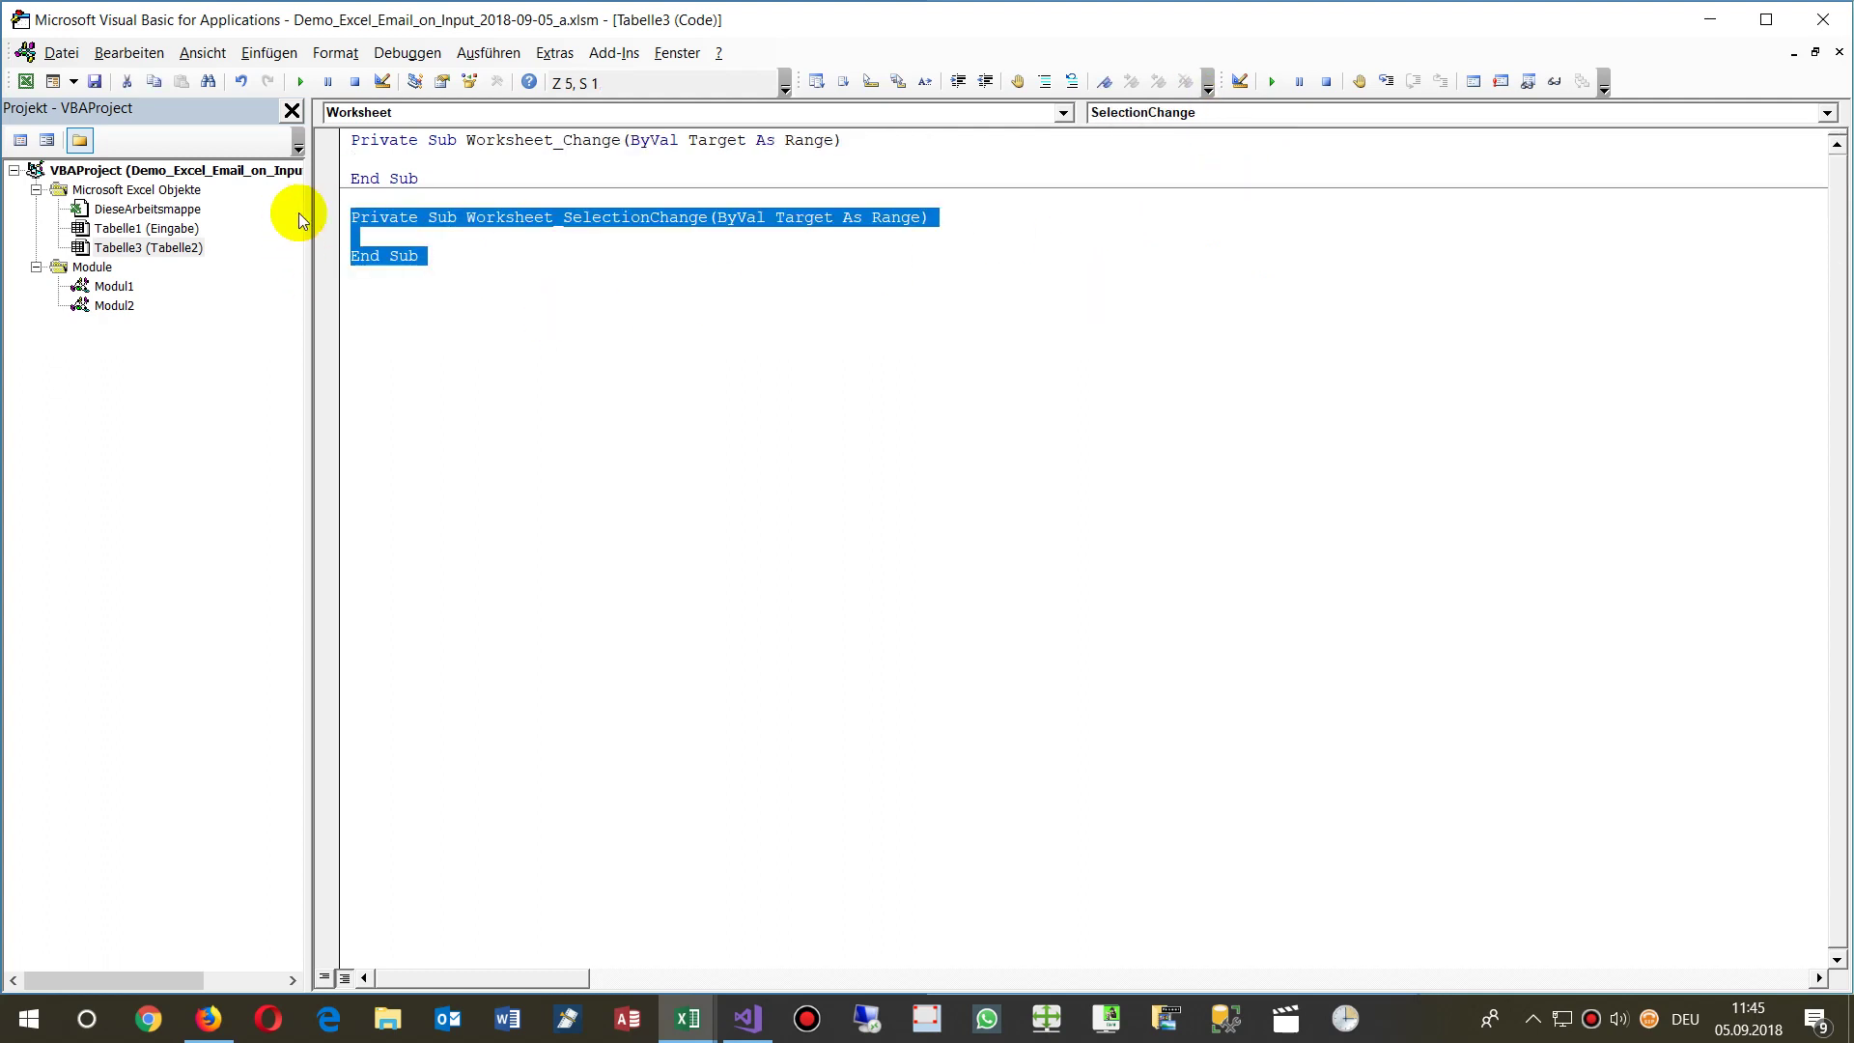
pyautogui.press('Delete')
pyautogui.press('Up')
pyautogui.press('Return')
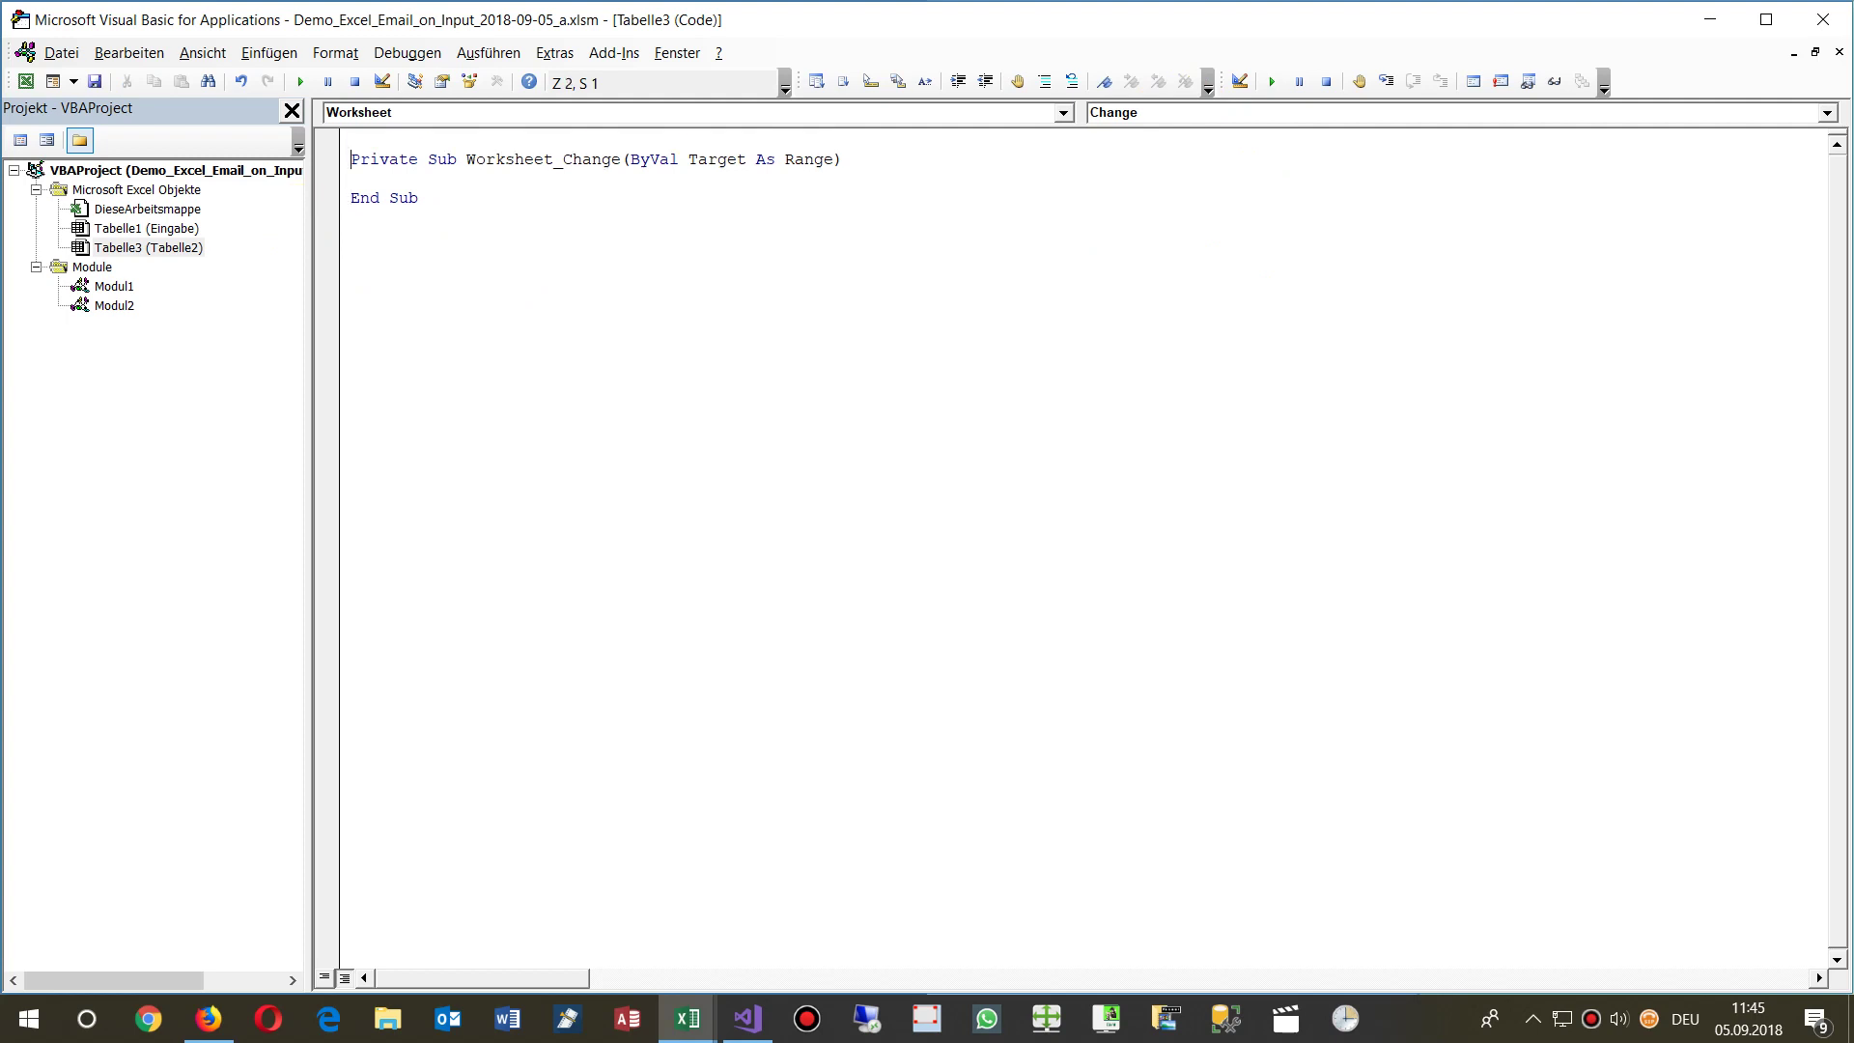
pyautogui.press('Return')
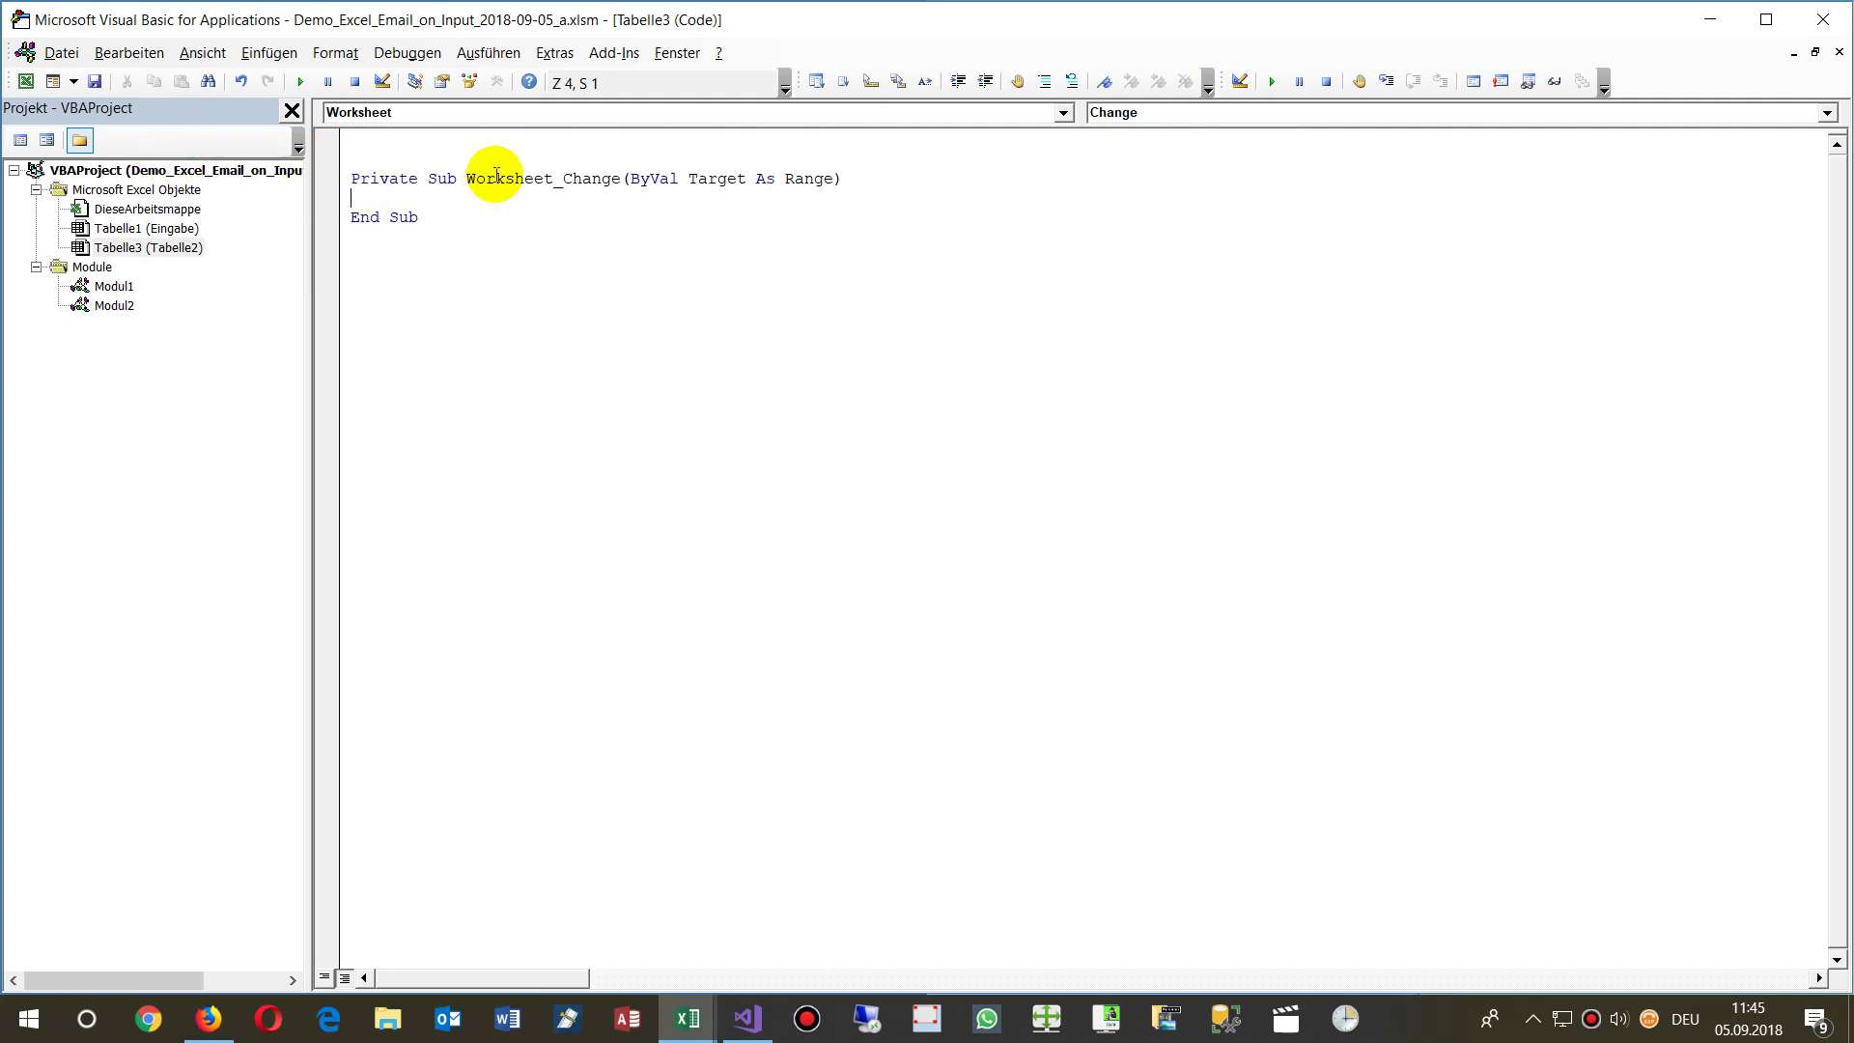
# - Set a breakpoint on the Worksheet_Change Sub line
pyautogui.moveTo(467, 179); pyautogui.dragTo(621, 179)
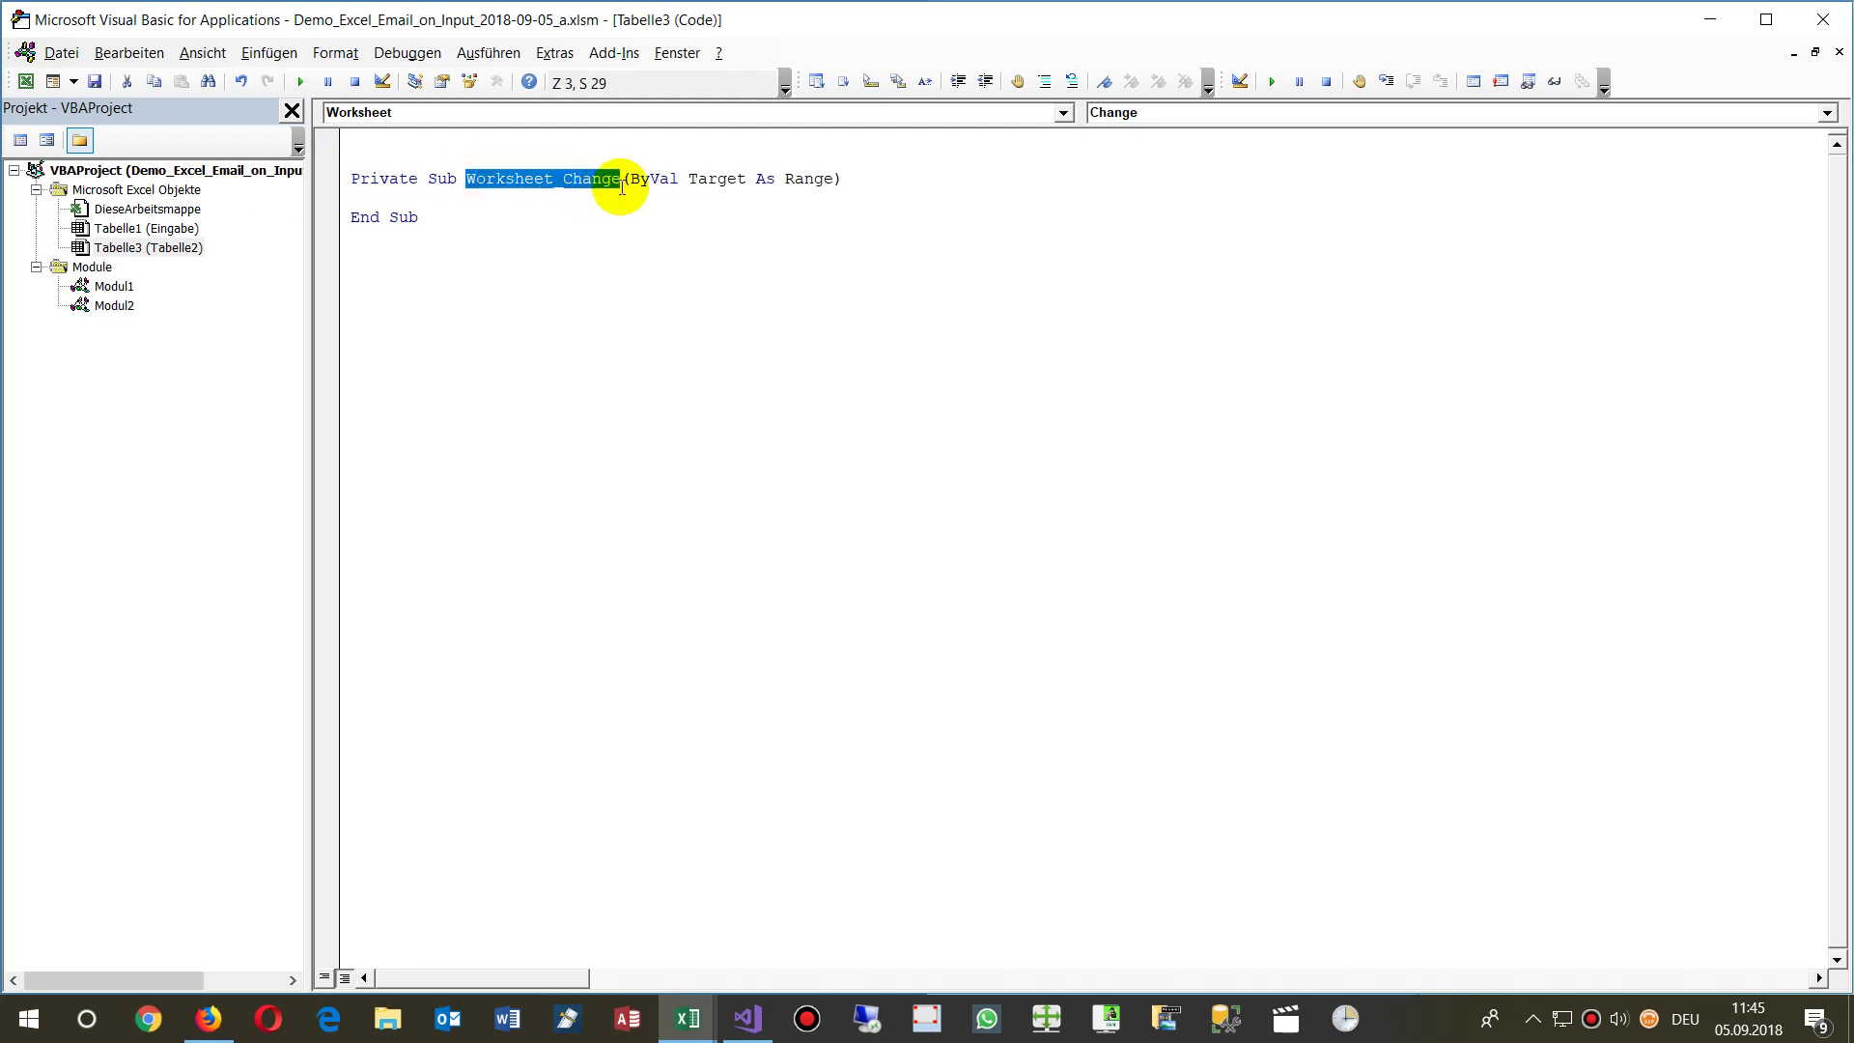
pyautogui.click(322, 184)
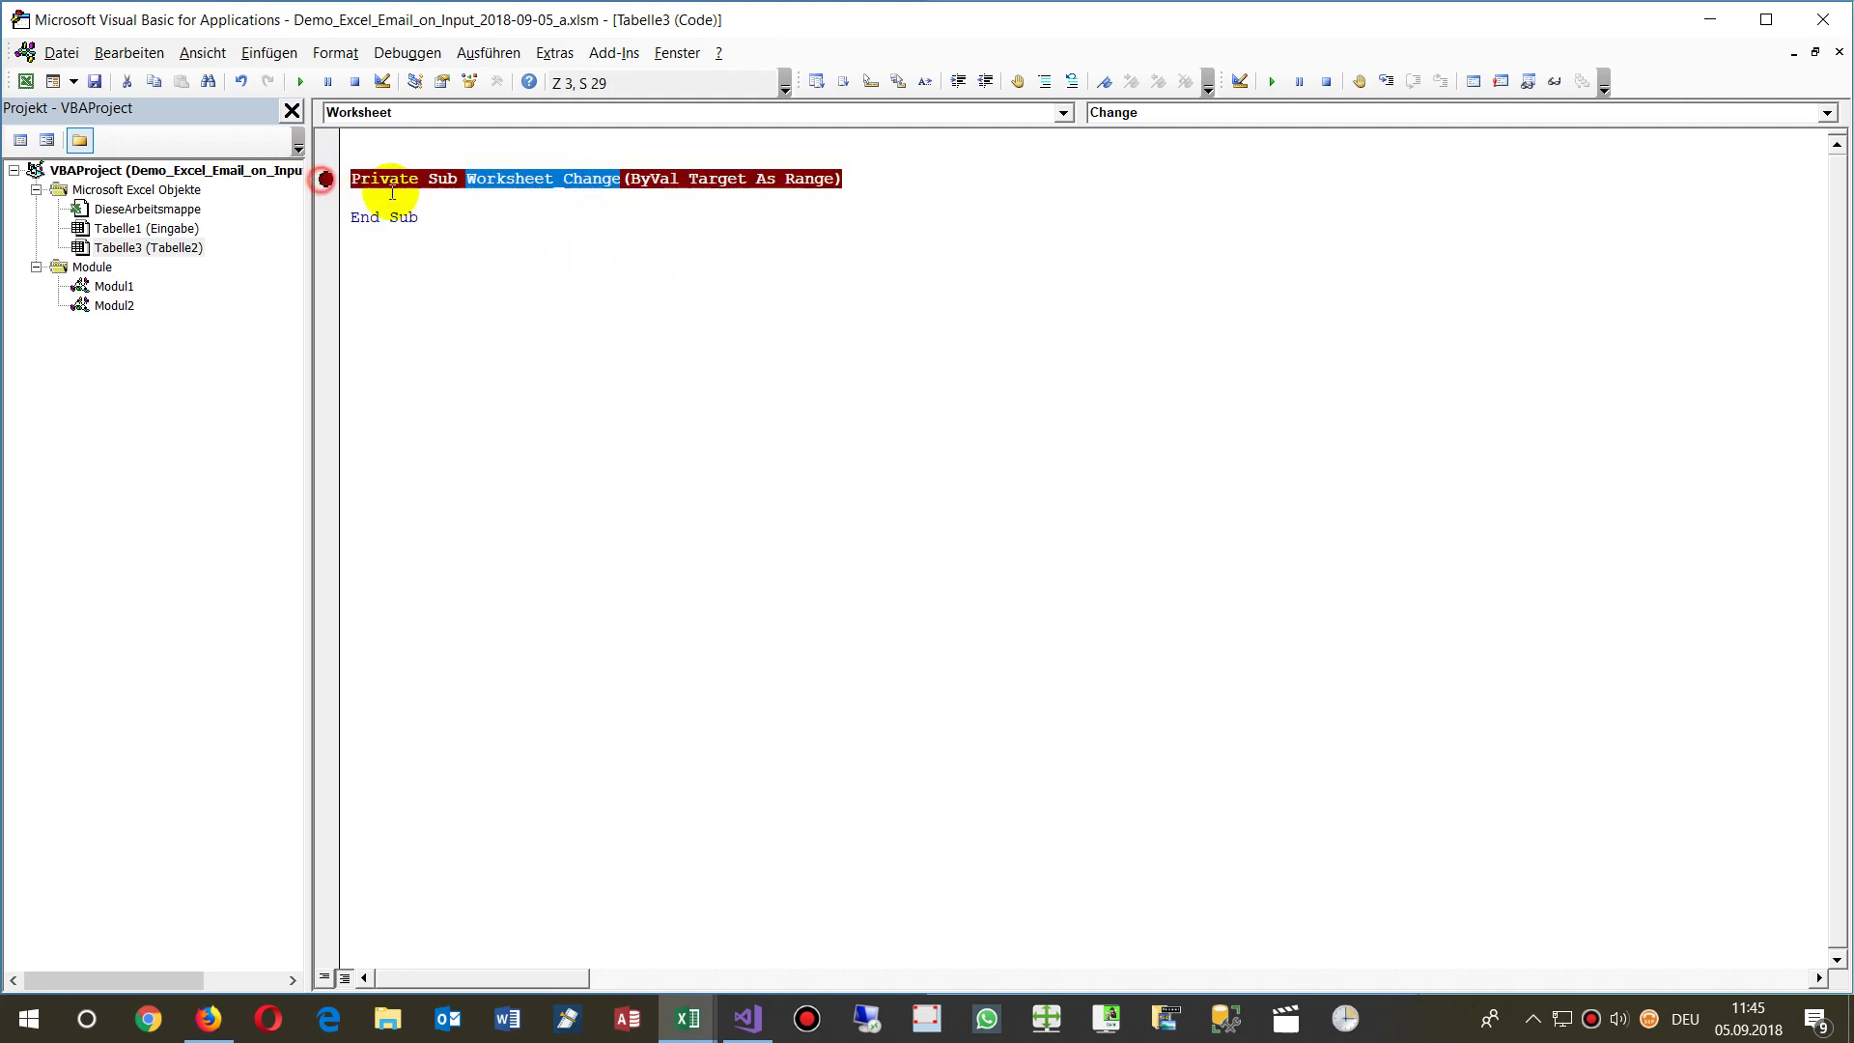
pyautogui.click(706, 236)
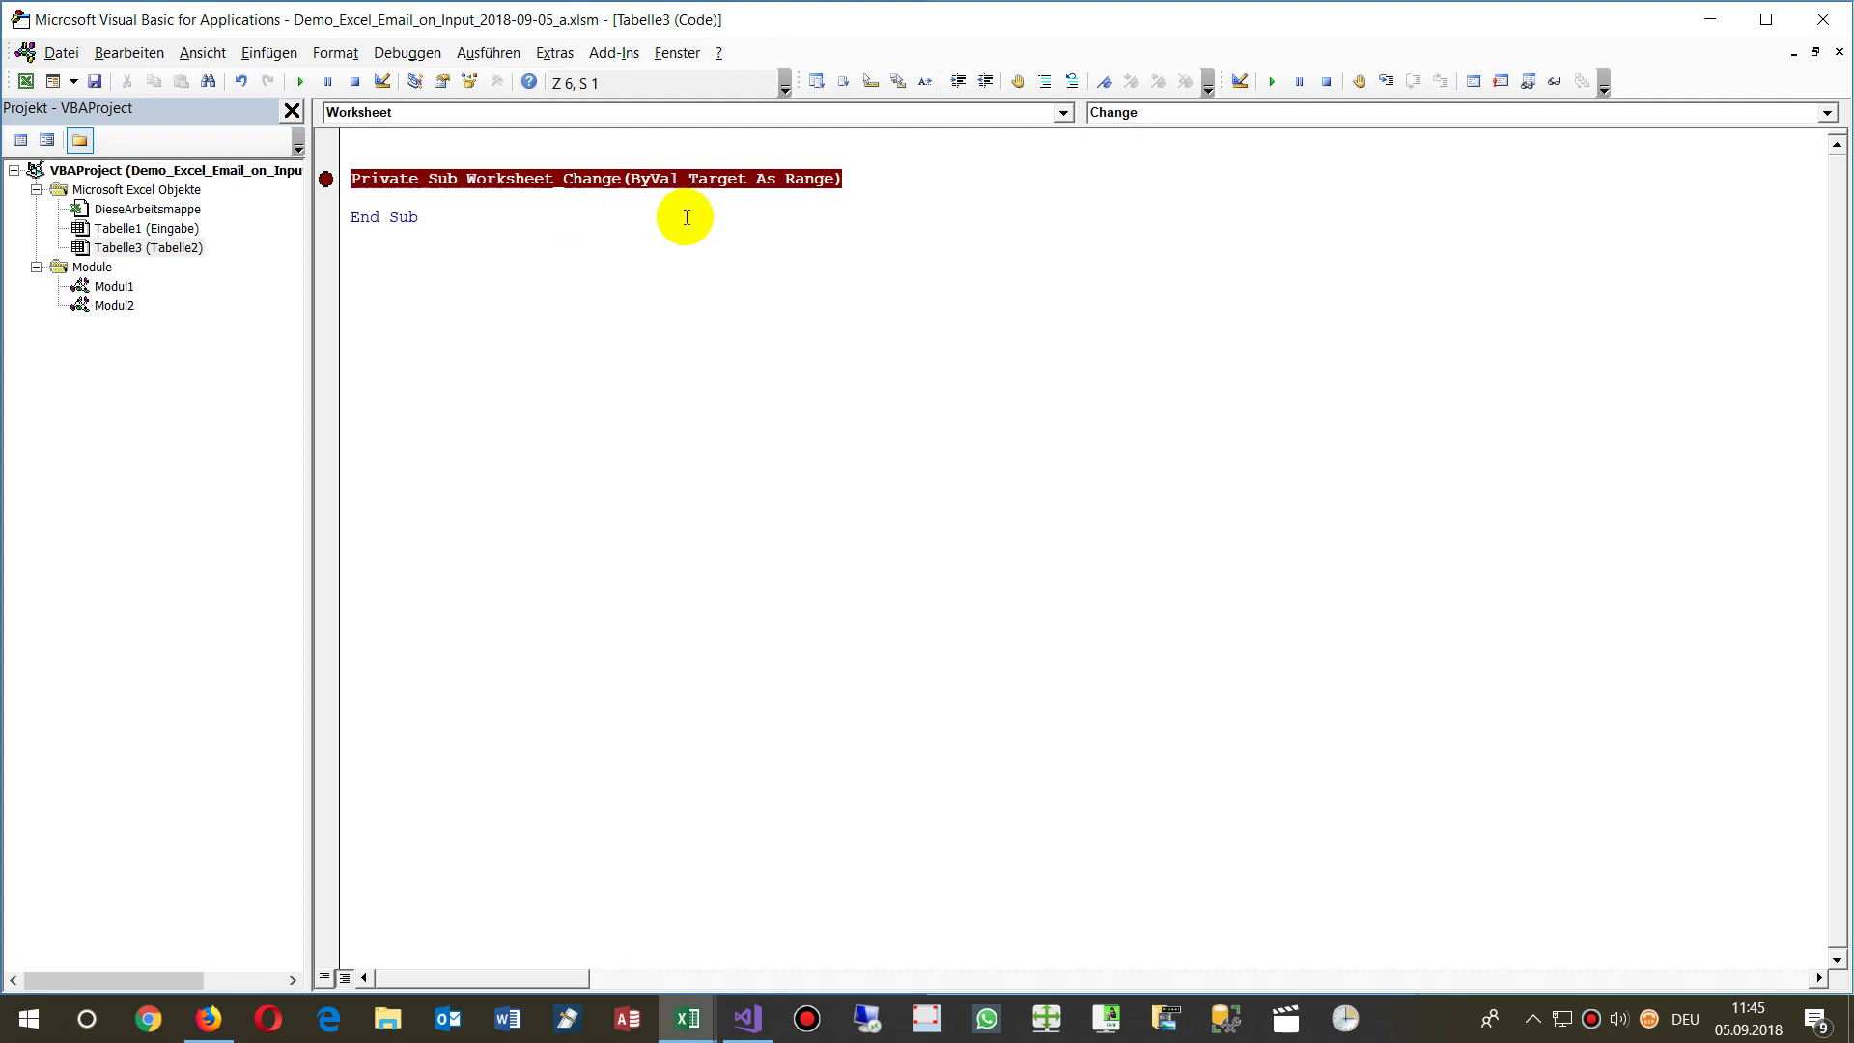
pyautogui.doubleClick(722, 177)
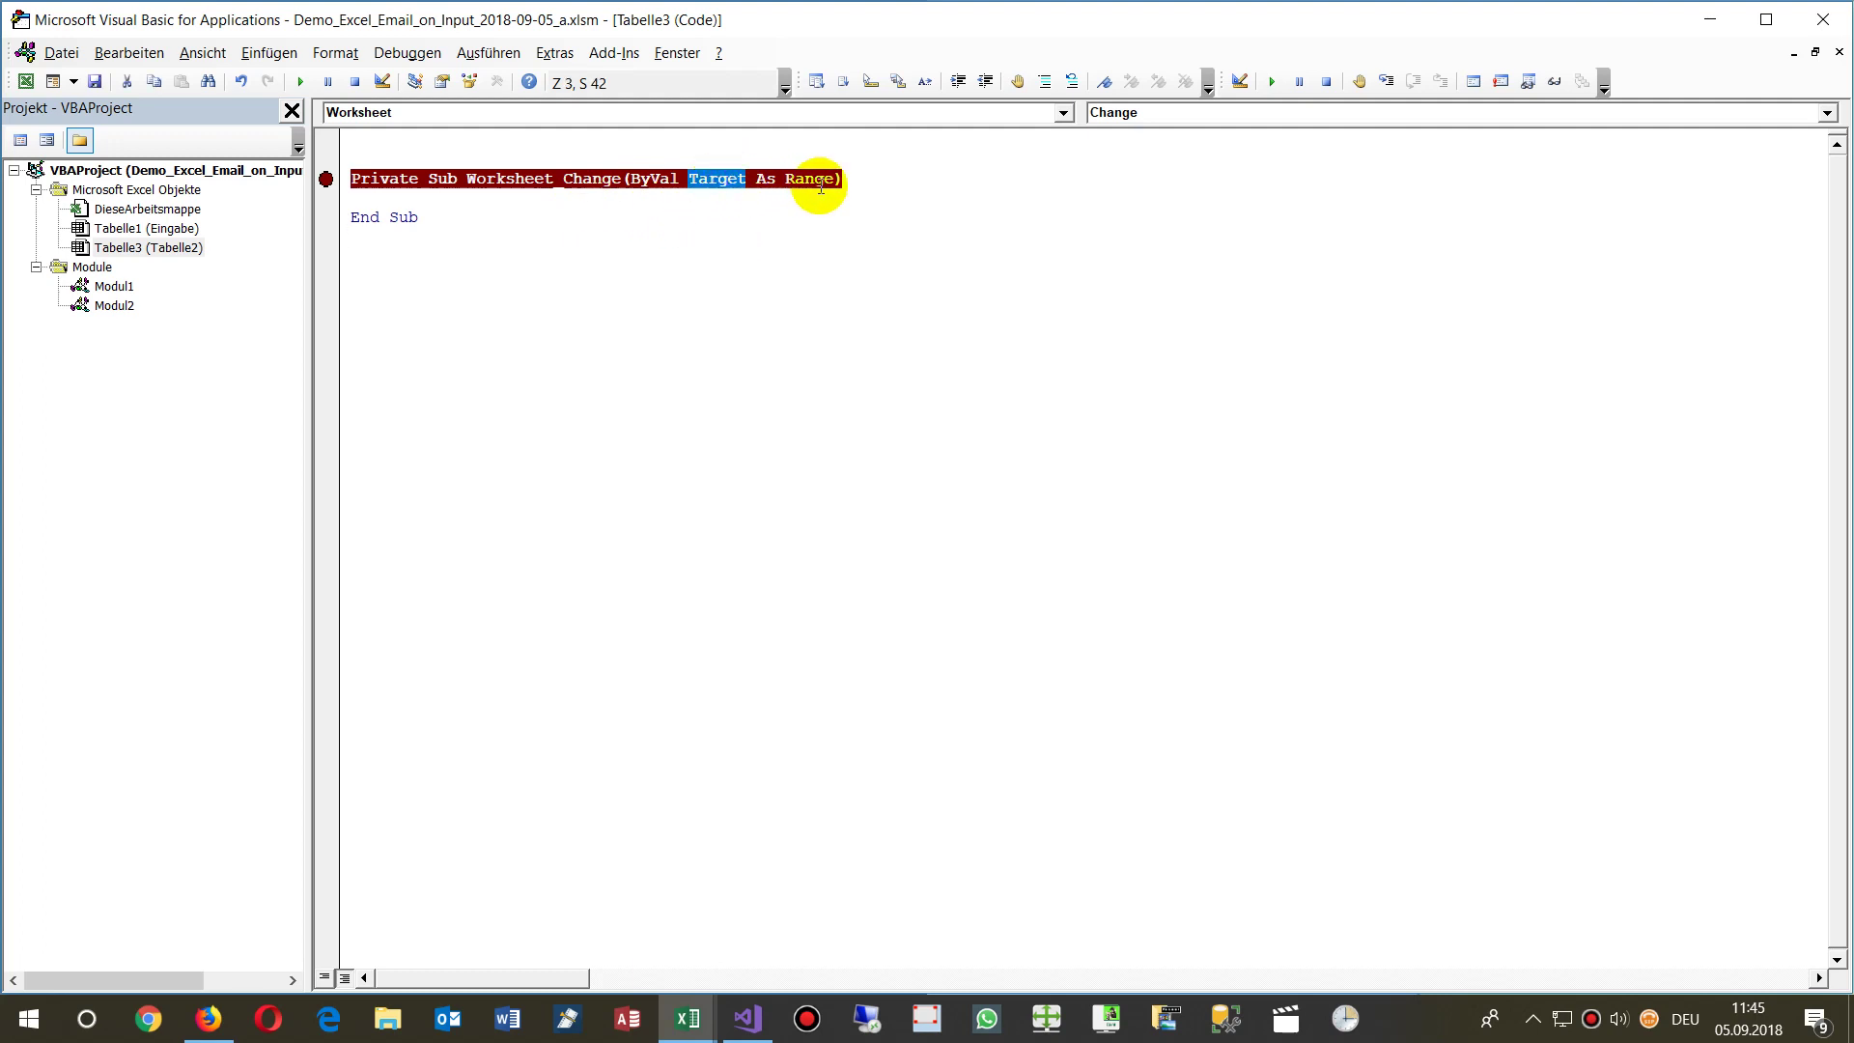
pyautogui.click(326, 180)
pyautogui.click(325, 179)
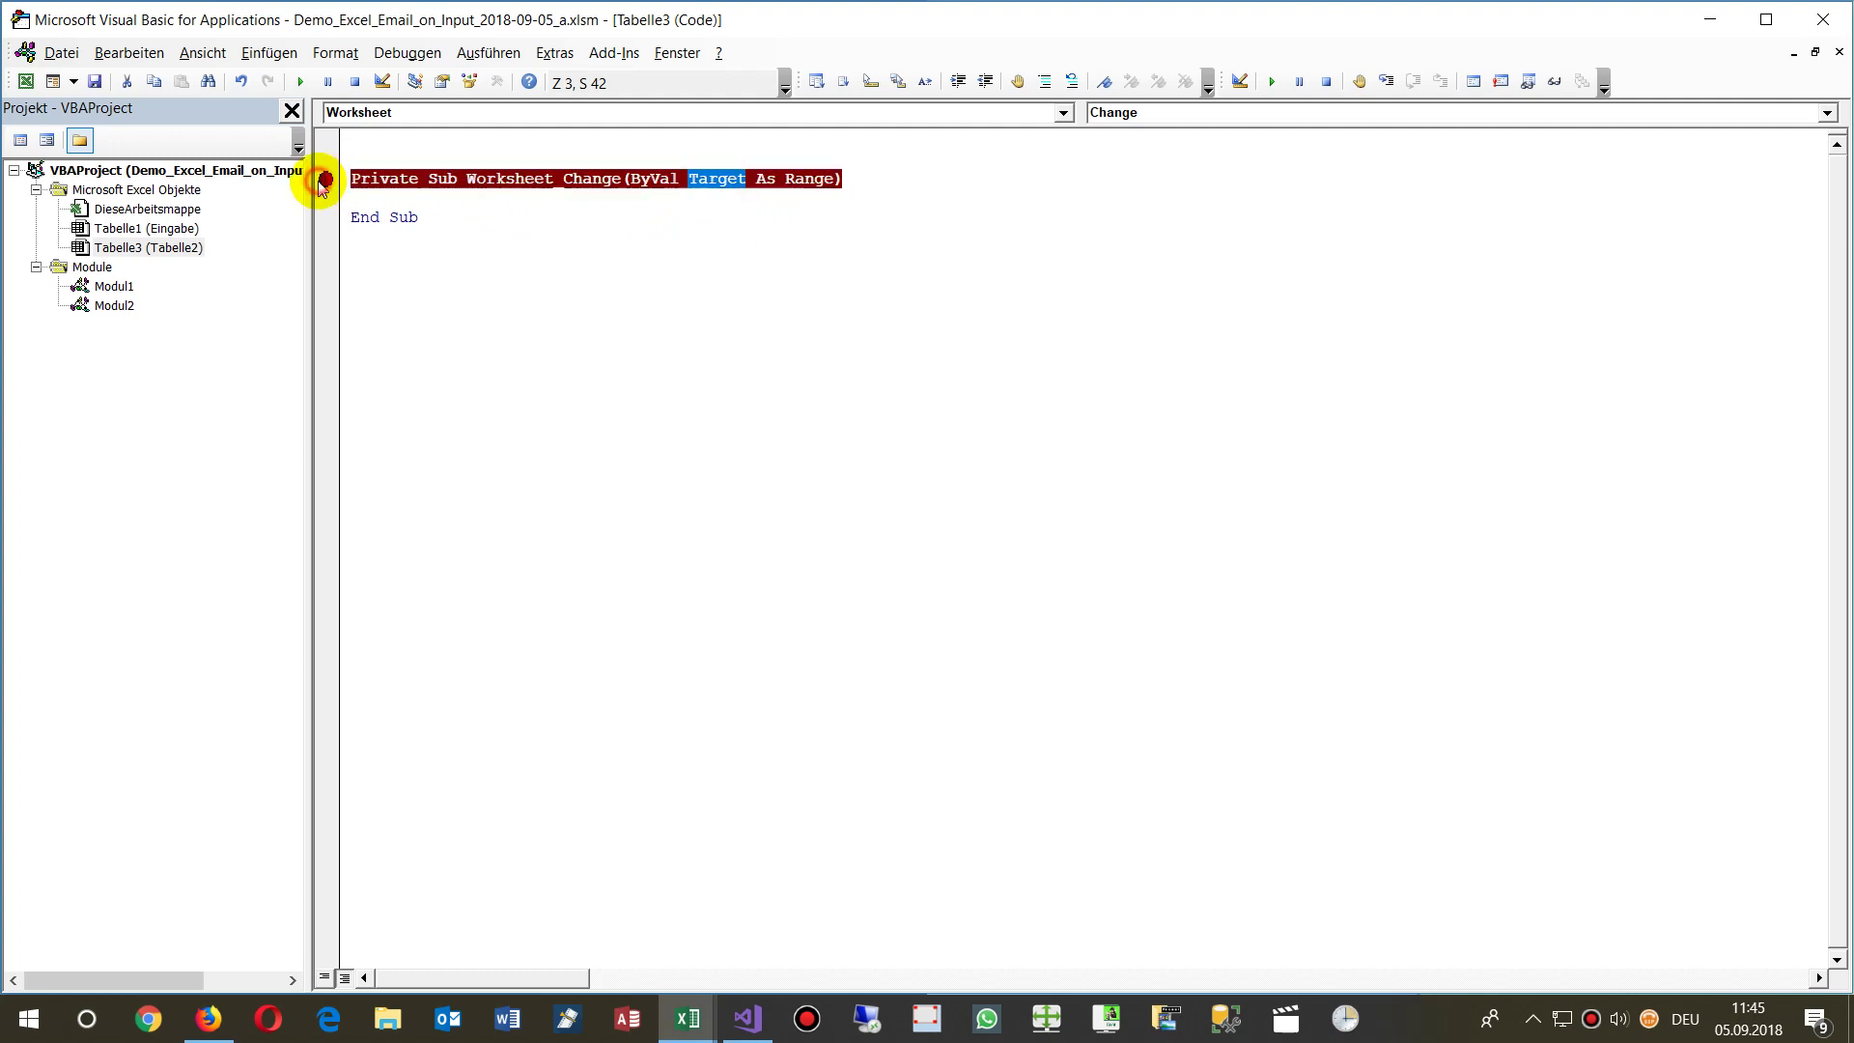
# - In Excel, enter x in cell B8 to fire the change event
pyautogui.hotkey('alt', 'F11')
pyautogui.click(189, 323)
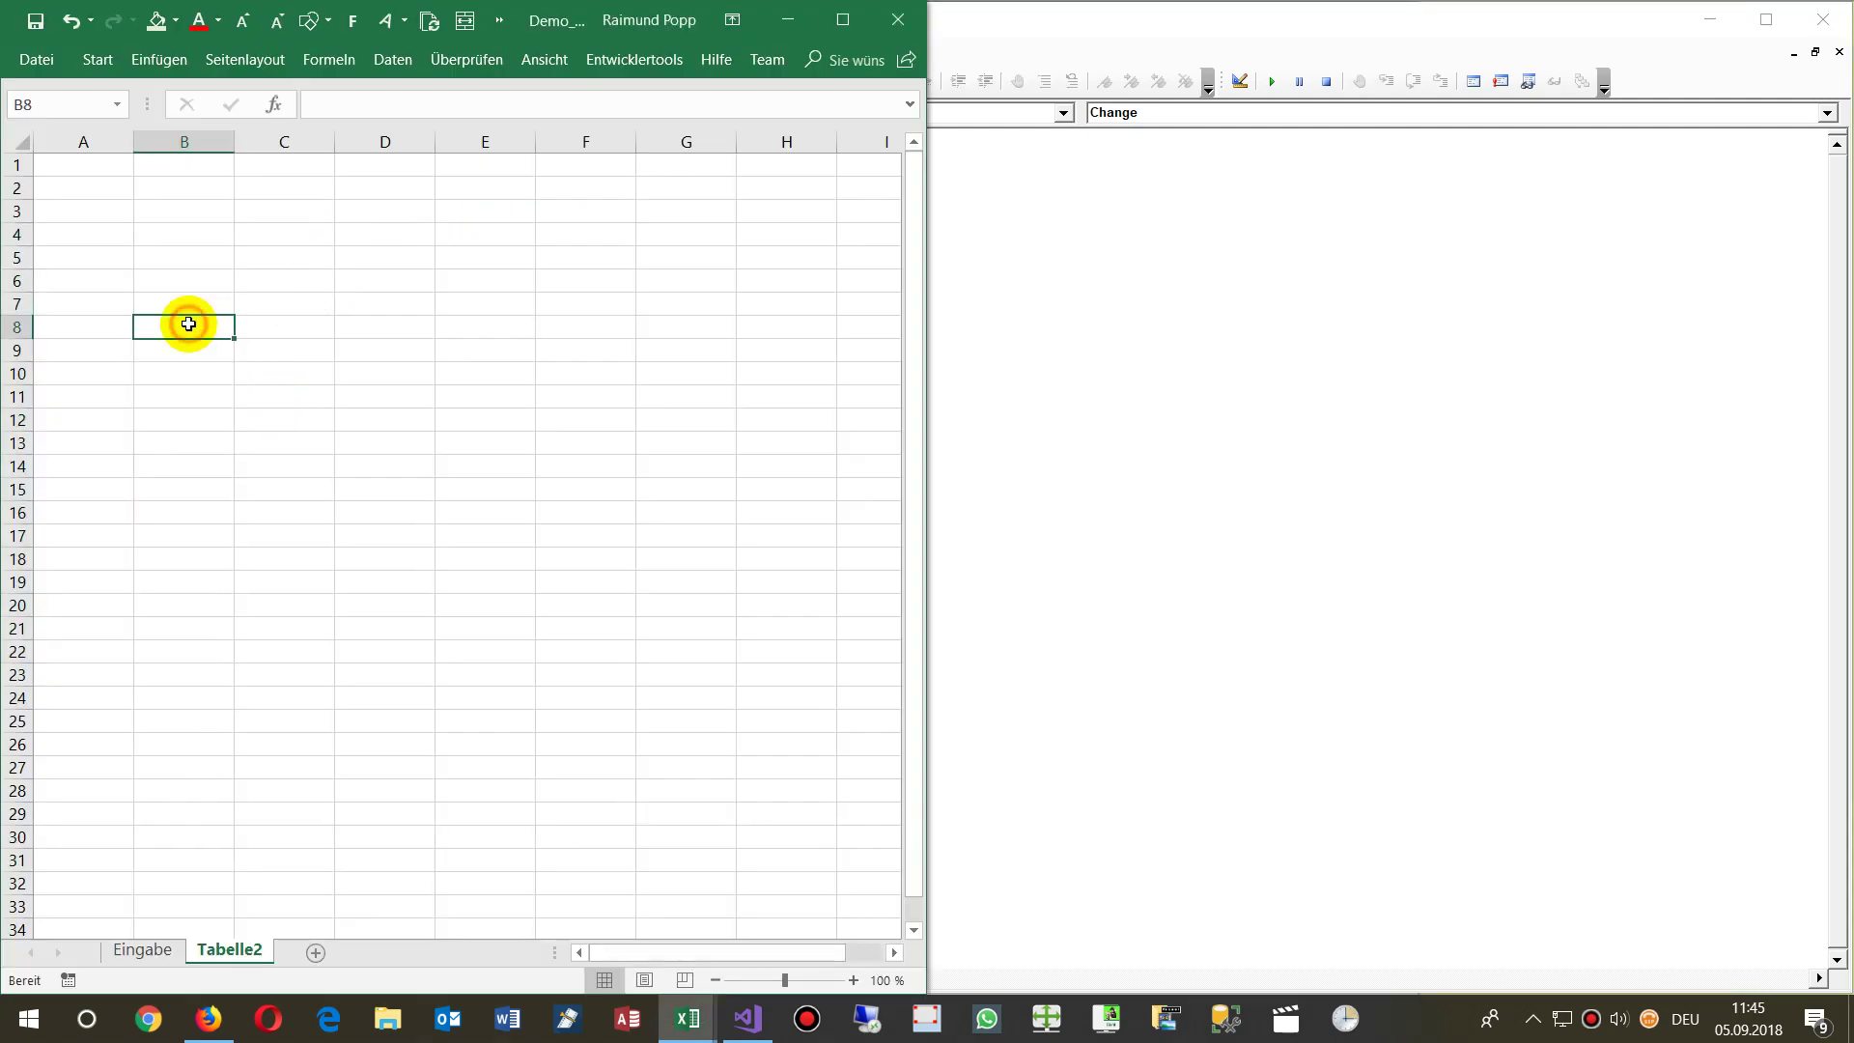
pyautogui.write('x')
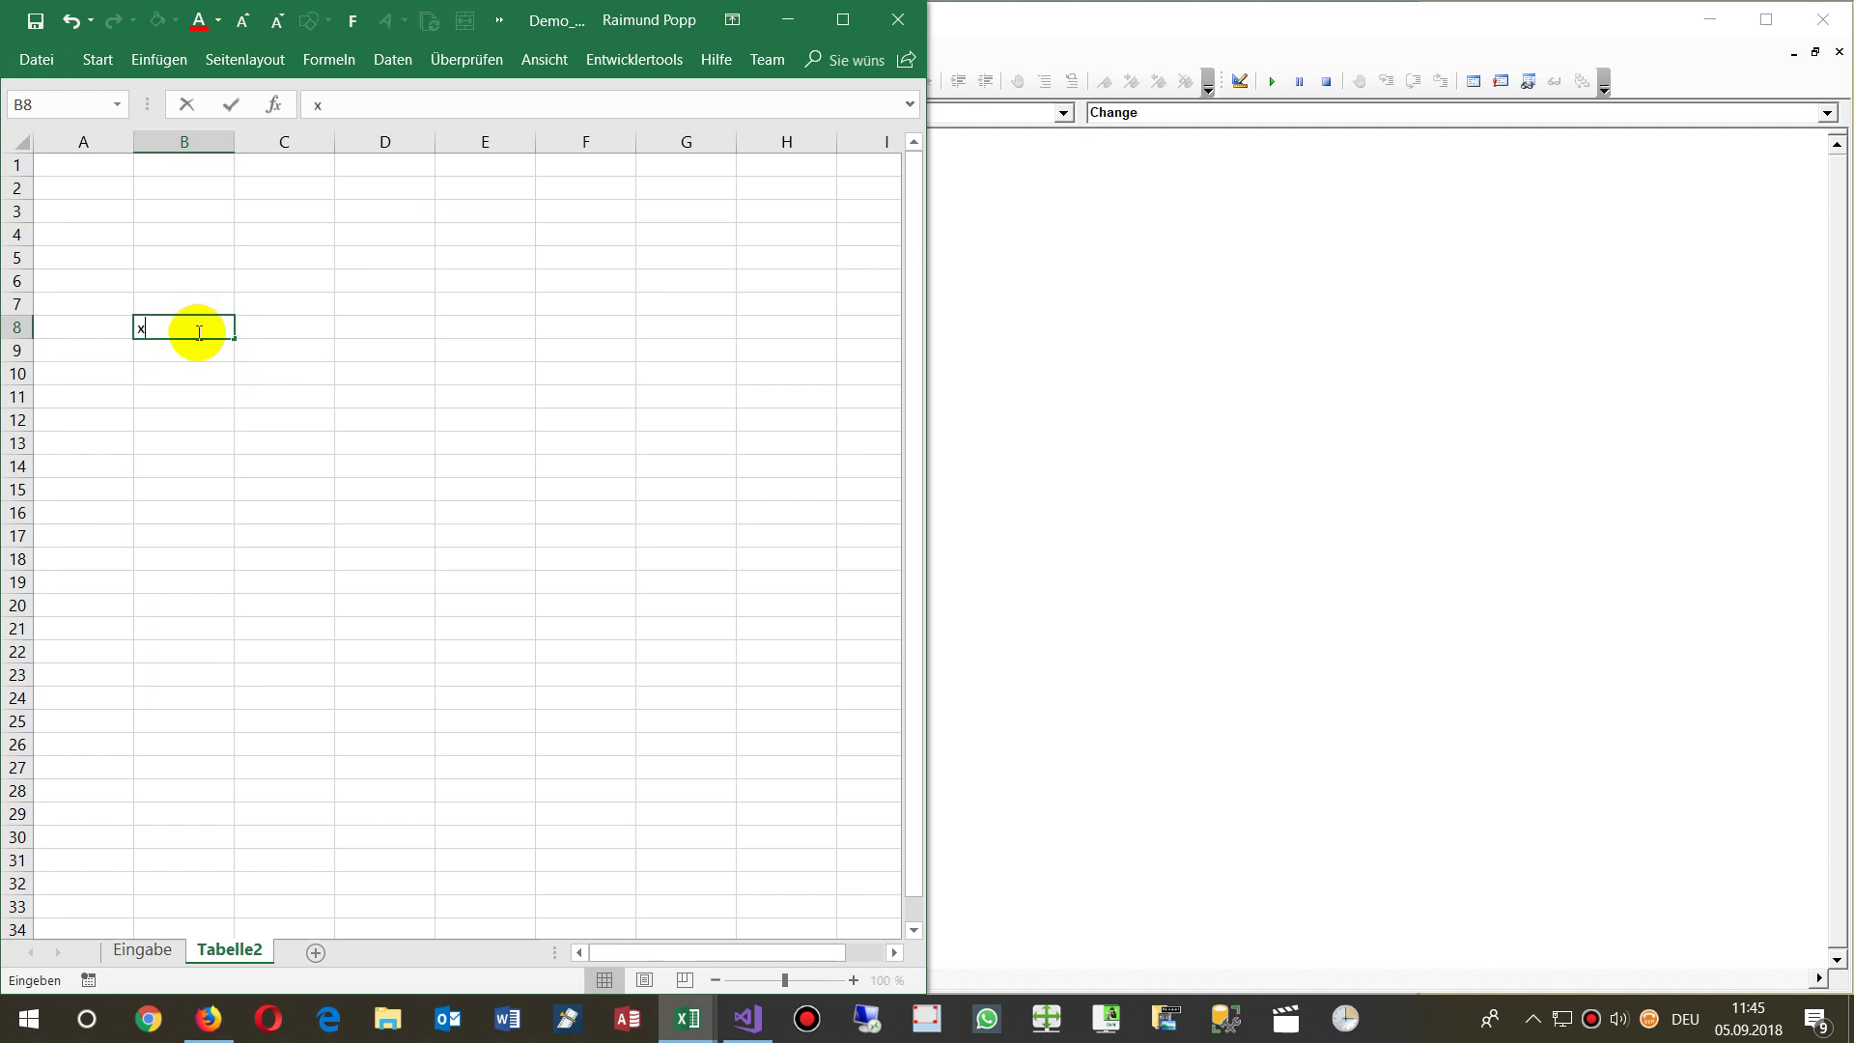
pyautogui.press('Return')
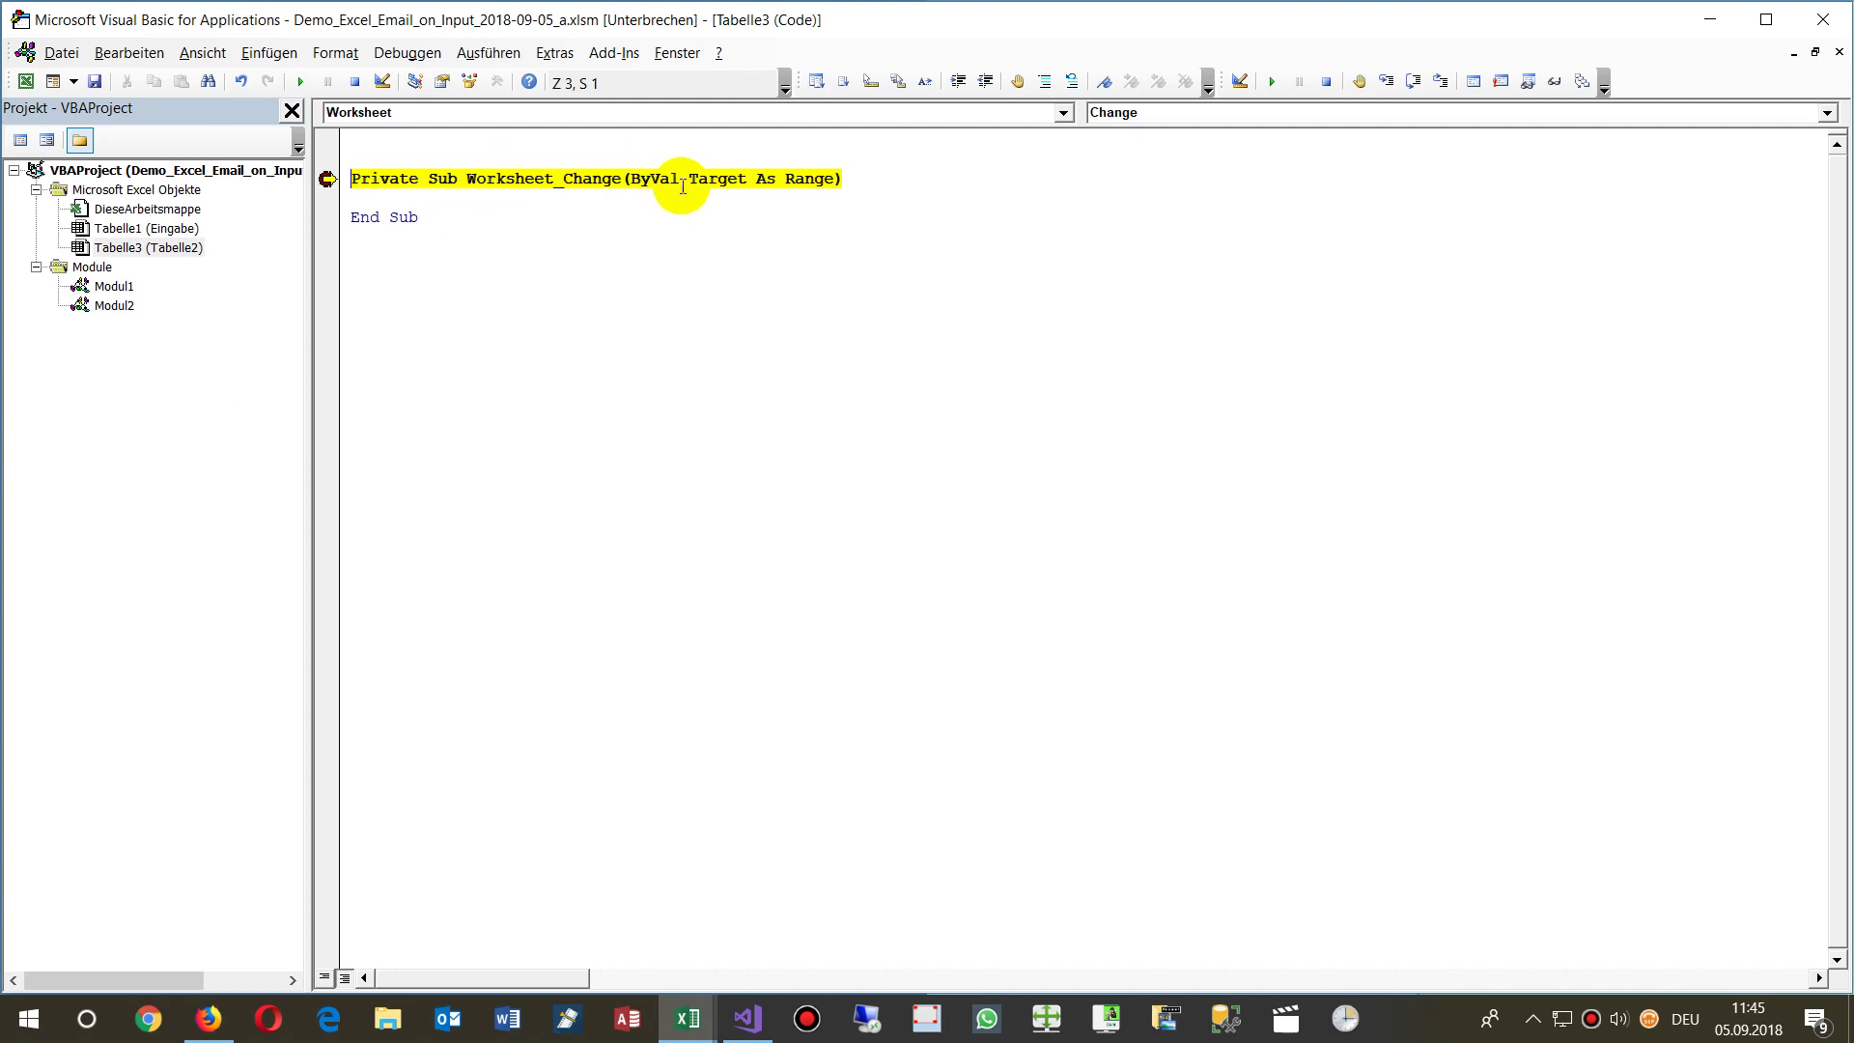
pyautogui.moveTo(716, 178)
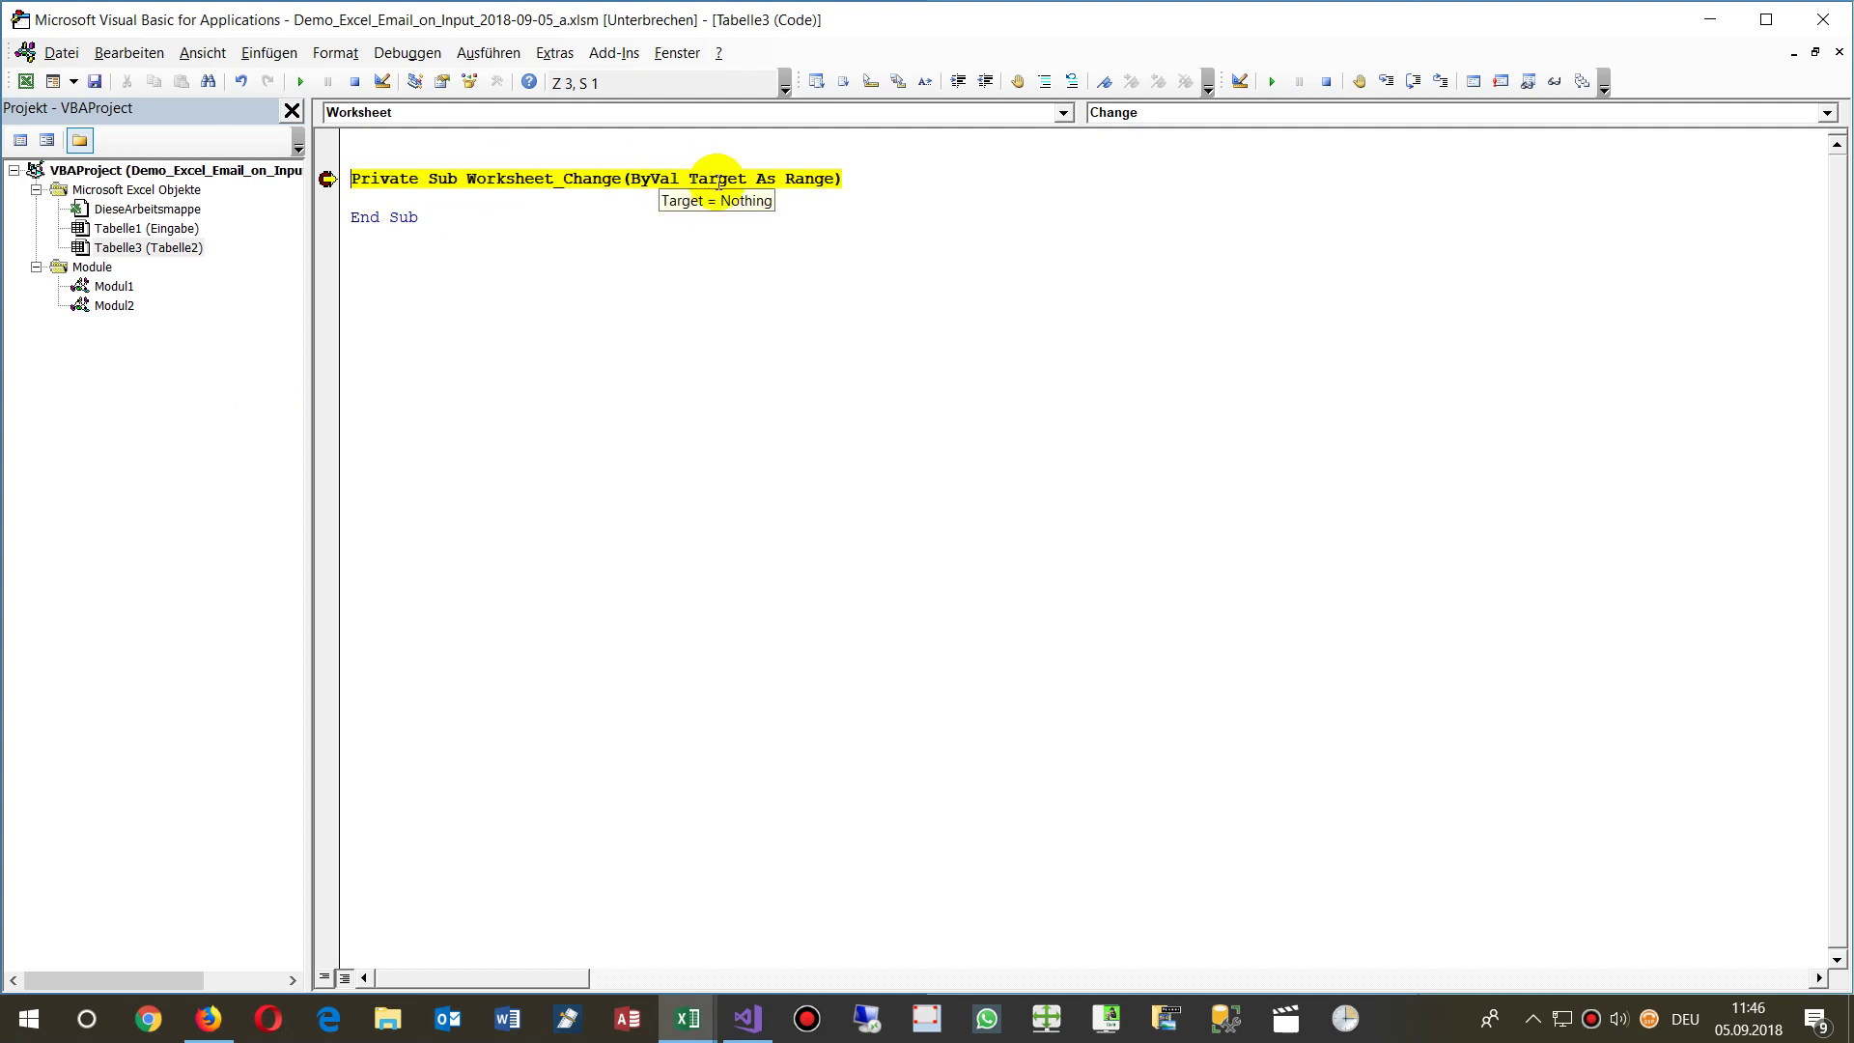
# - Add a Quick Watch on Target and float and enlarge the Watch window
pyautogui.press('F5')
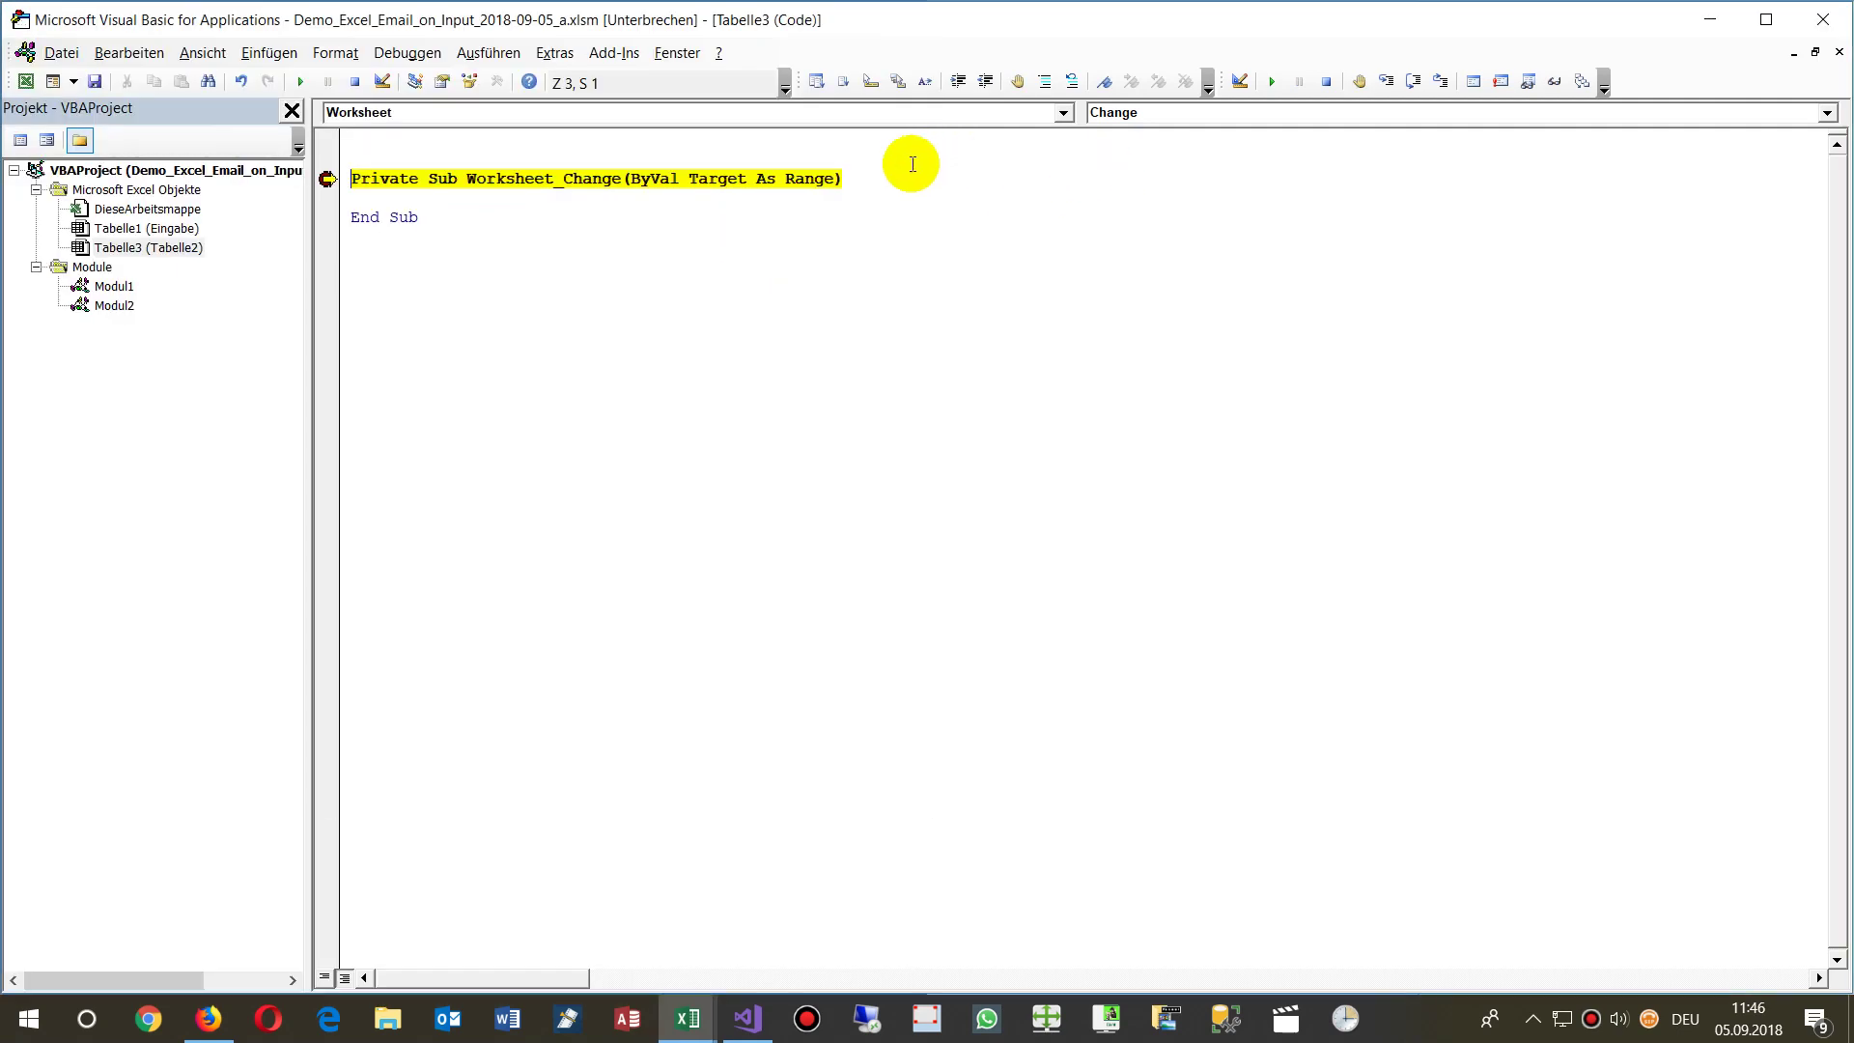
pyautogui.doubleClick(720, 180)
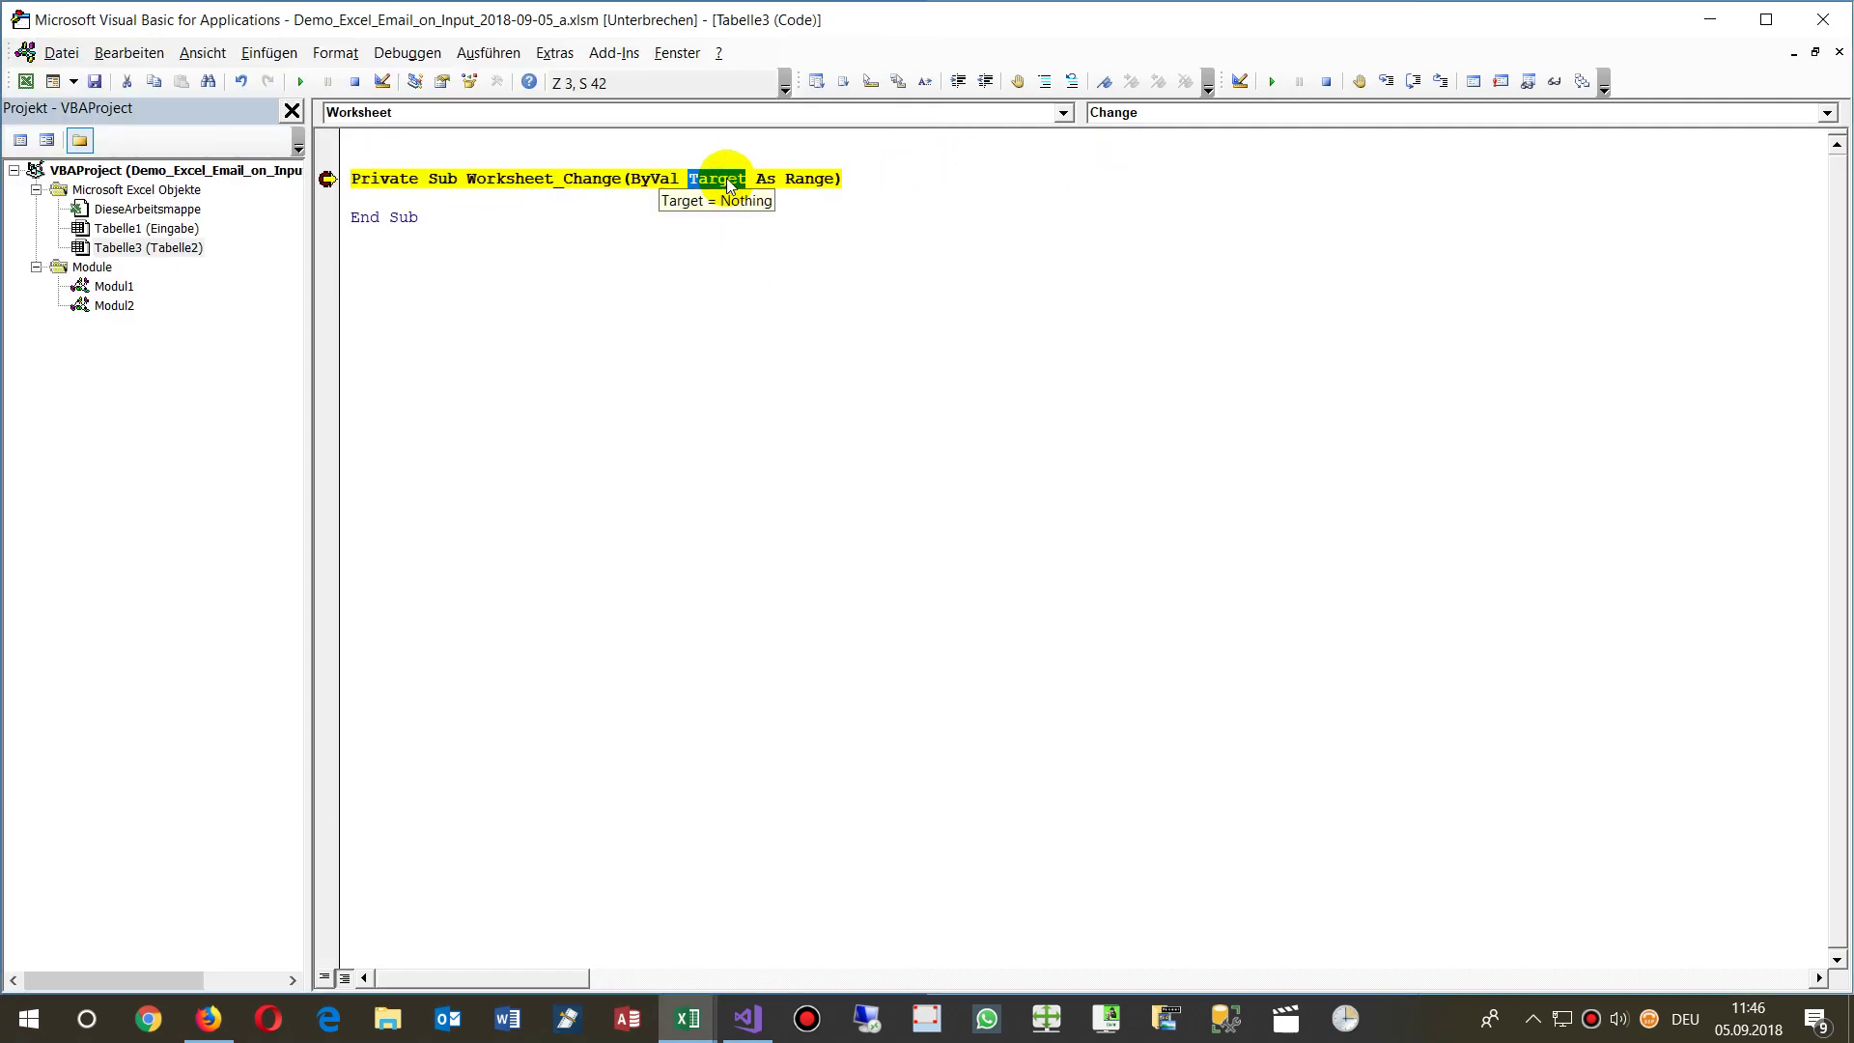
pyautogui.hotkey('shift', 'F9')
pyautogui.click(1108, 370)
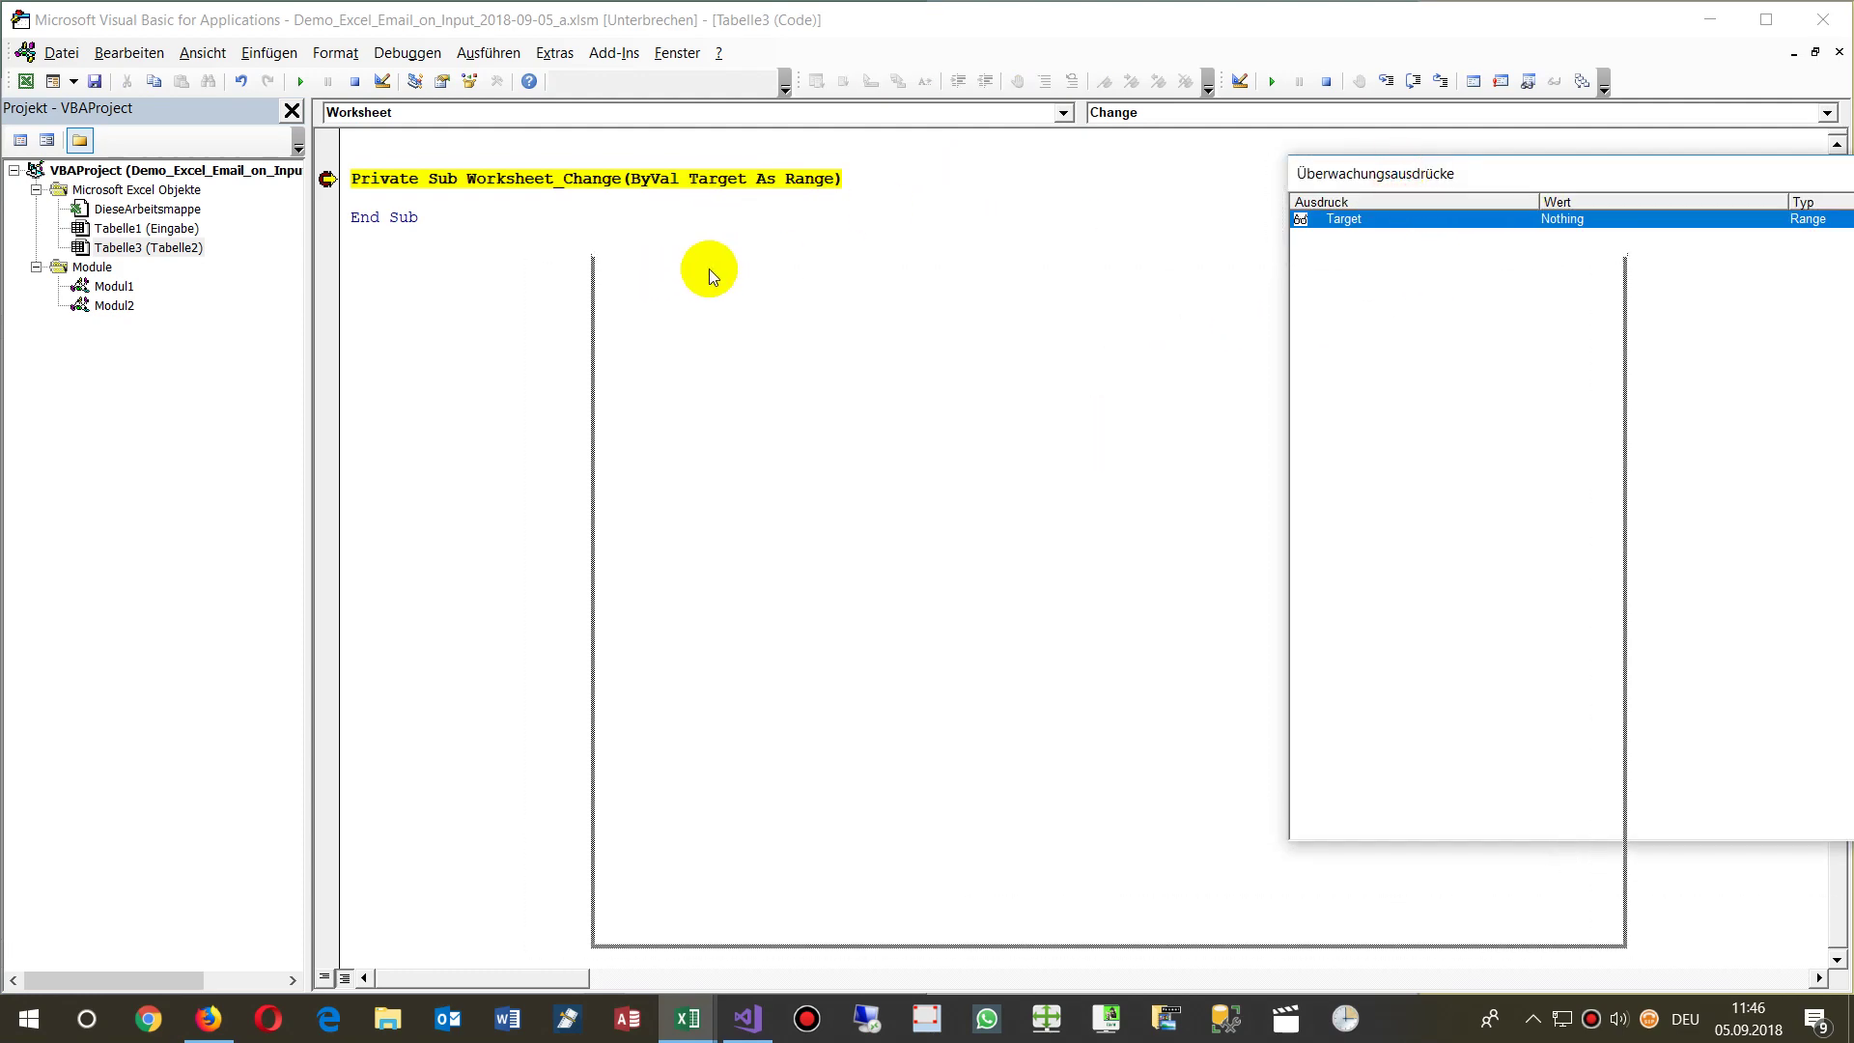
pyautogui.moveTo(1378, 179); pyautogui.dragTo(709, 270)
pyautogui.moveTo(601, 255); pyautogui.dragTo(687, 325)
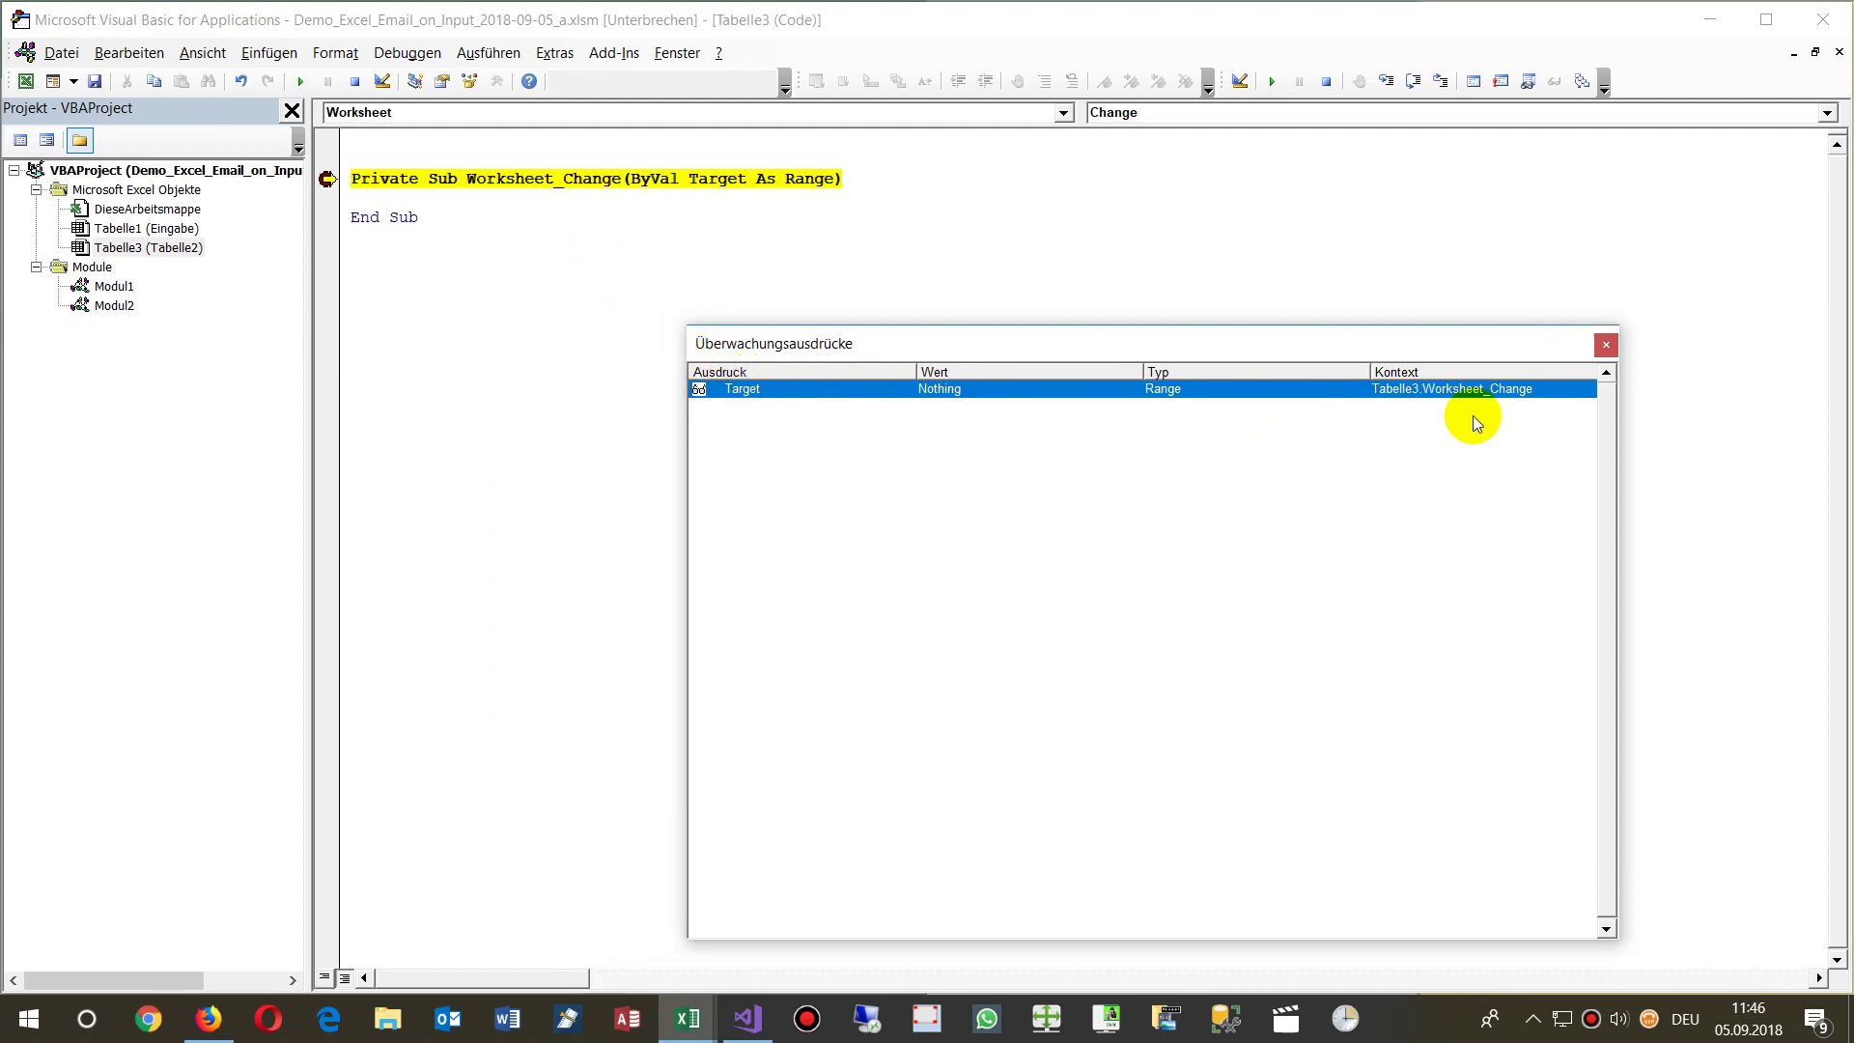
# - Step to End Sub and expand Target's properties in the Watch window
pyautogui.doubleClick(720, 179)
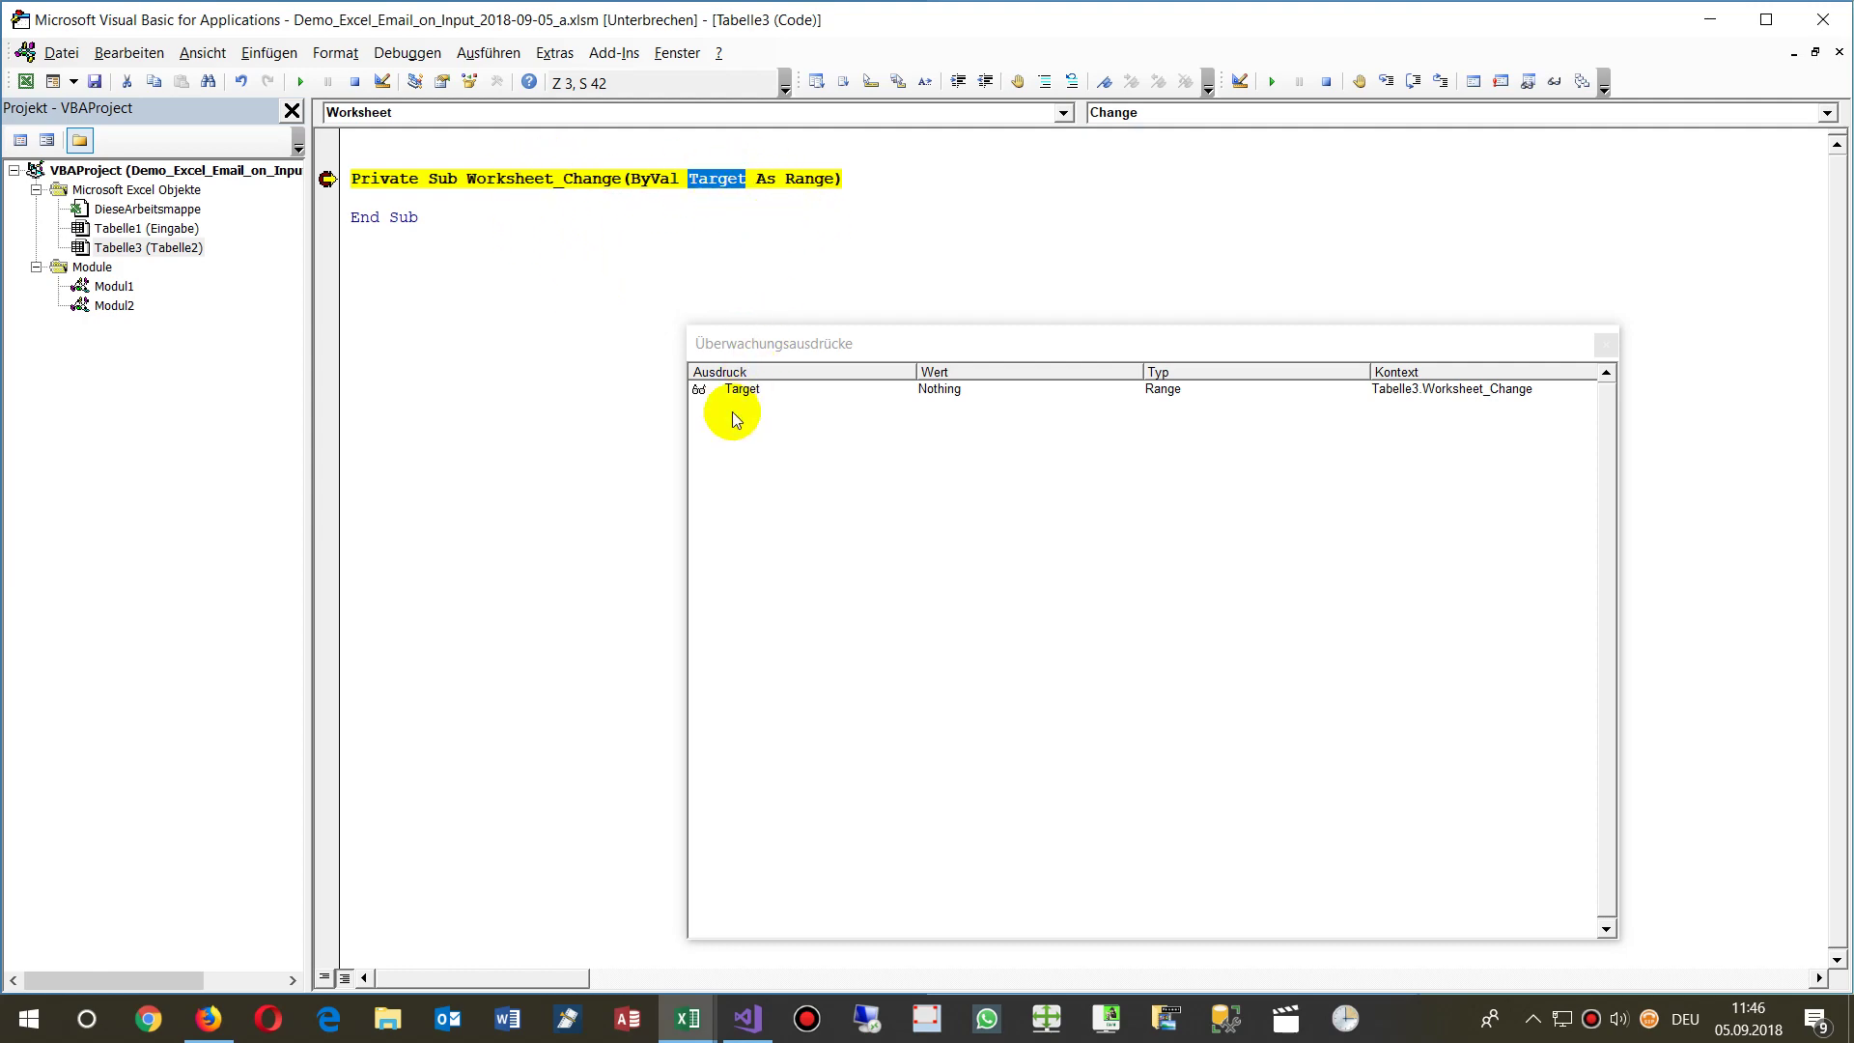
pyautogui.press('F8')
pyautogui.click(715, 389)
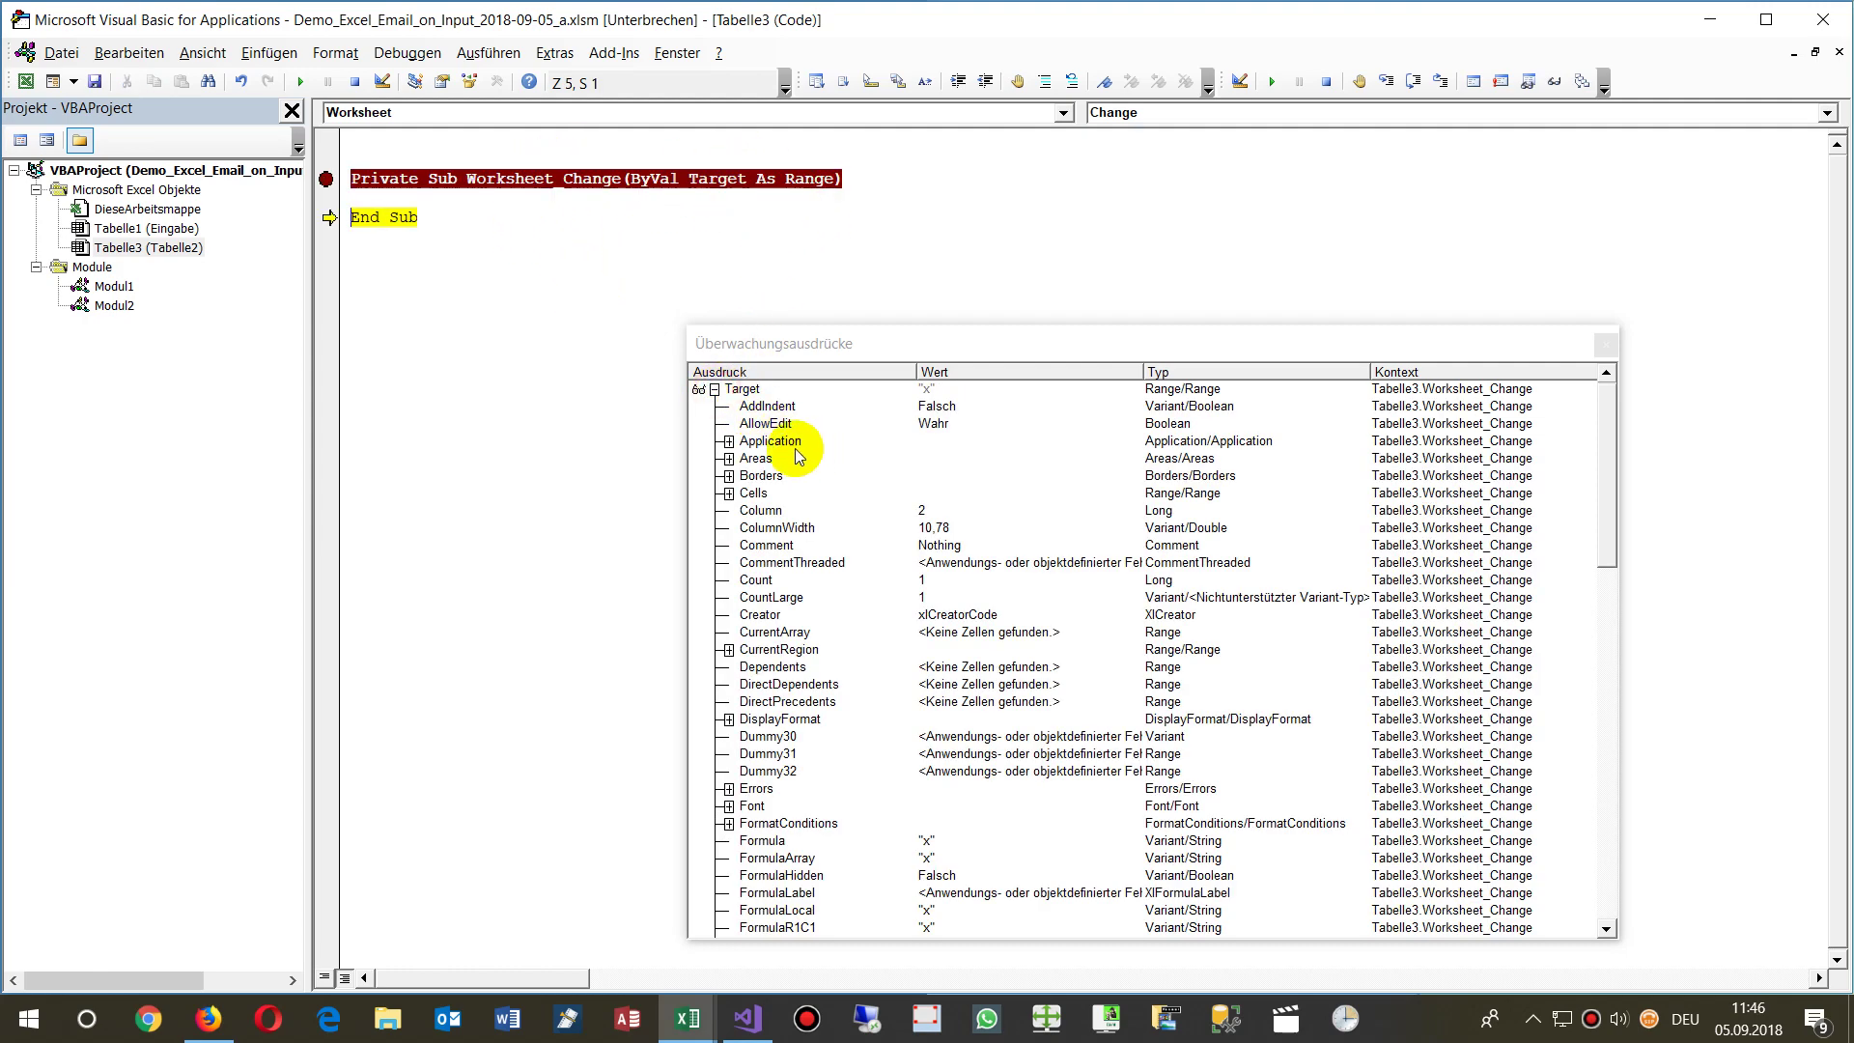
pyautogui.click(714, 389)
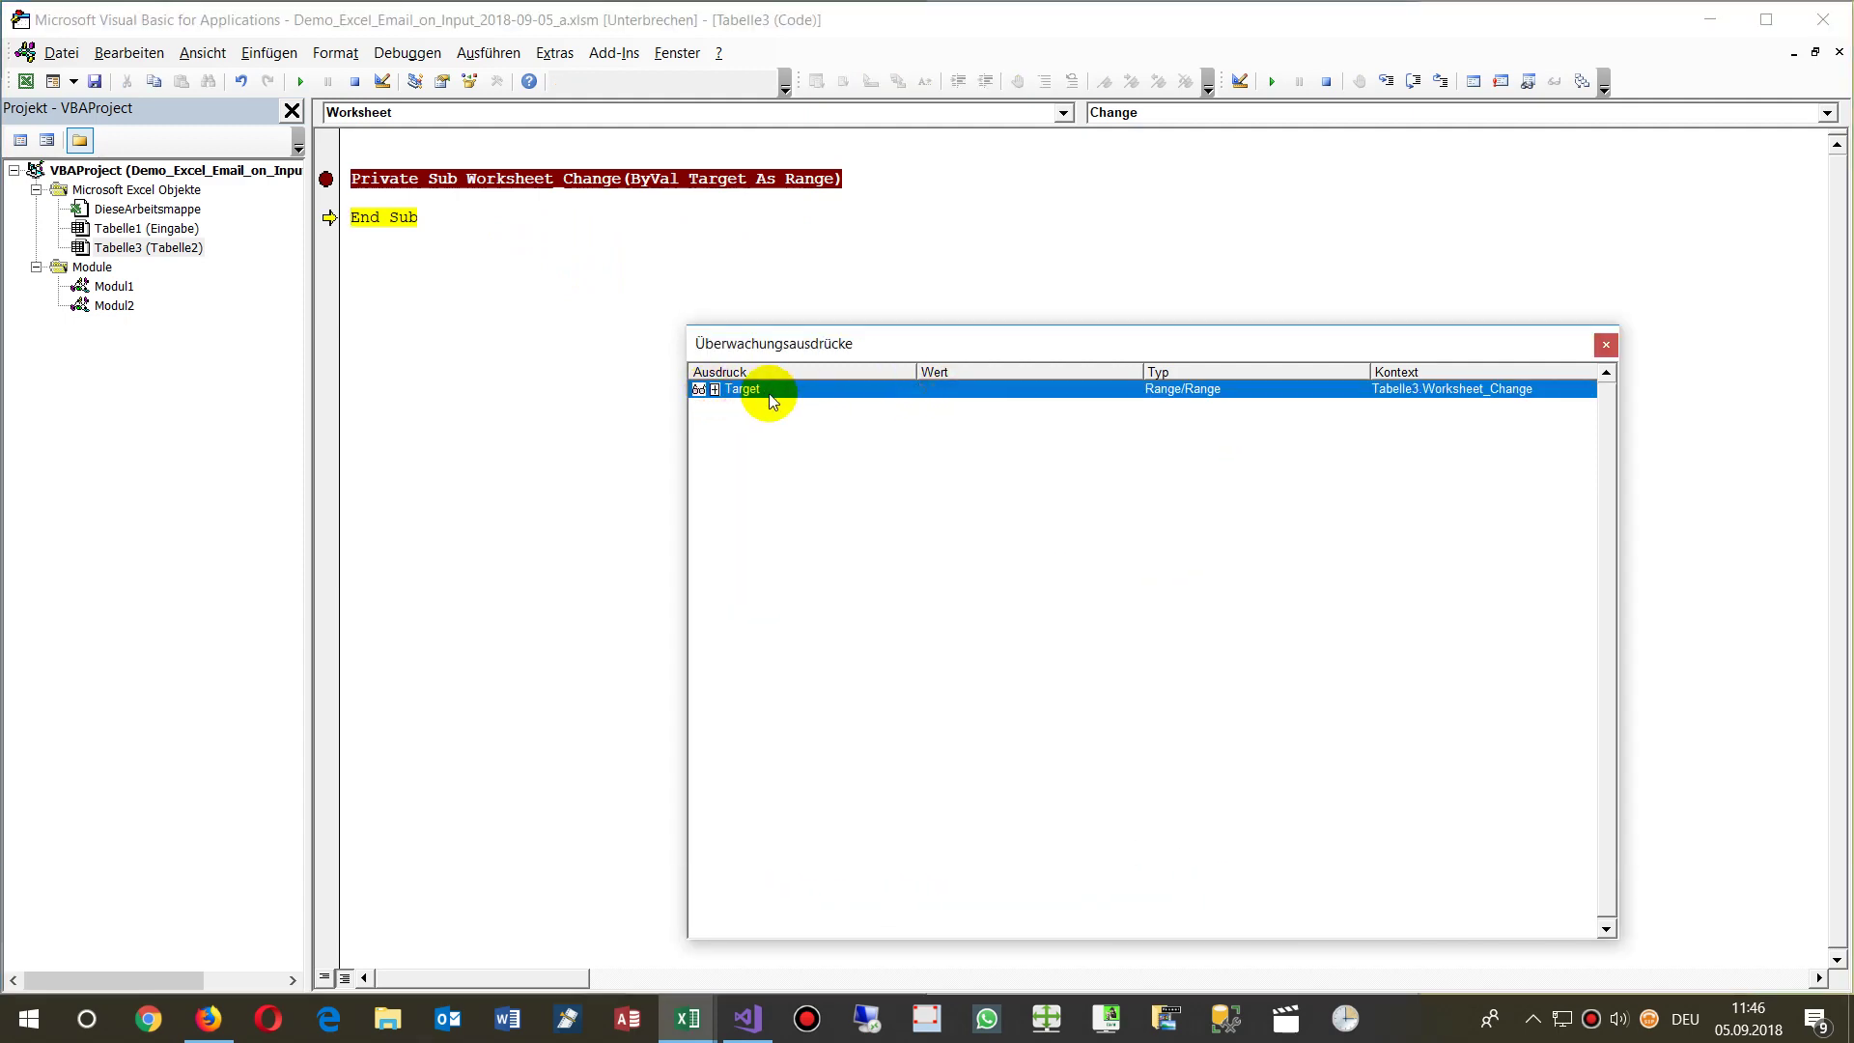
pyautogui.click(715, 389)
# - Review Target's properties, value x in column 2, row 8, then close the Watch window
pyautogui.scroll(-8, 946, 540)
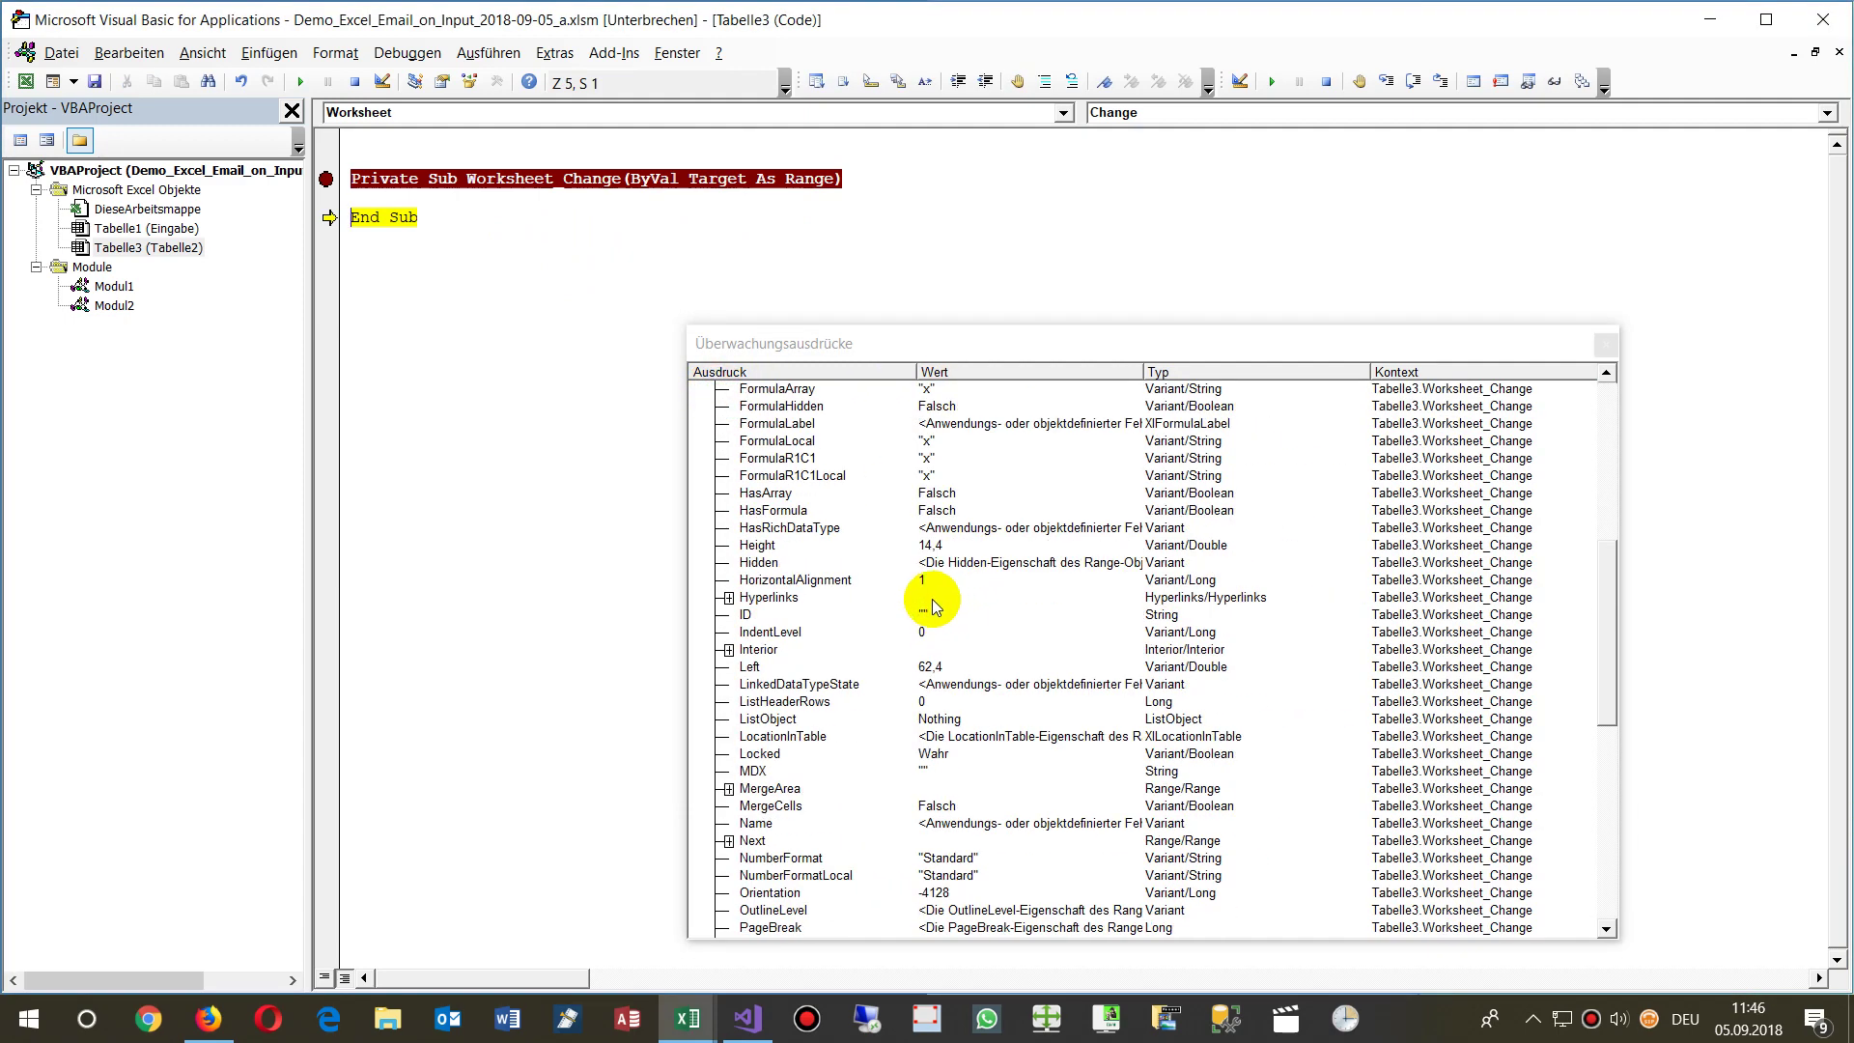
pyautogui.scroll(-7, 931, 599)
pyautogui.scroll(-5, 869, 649)
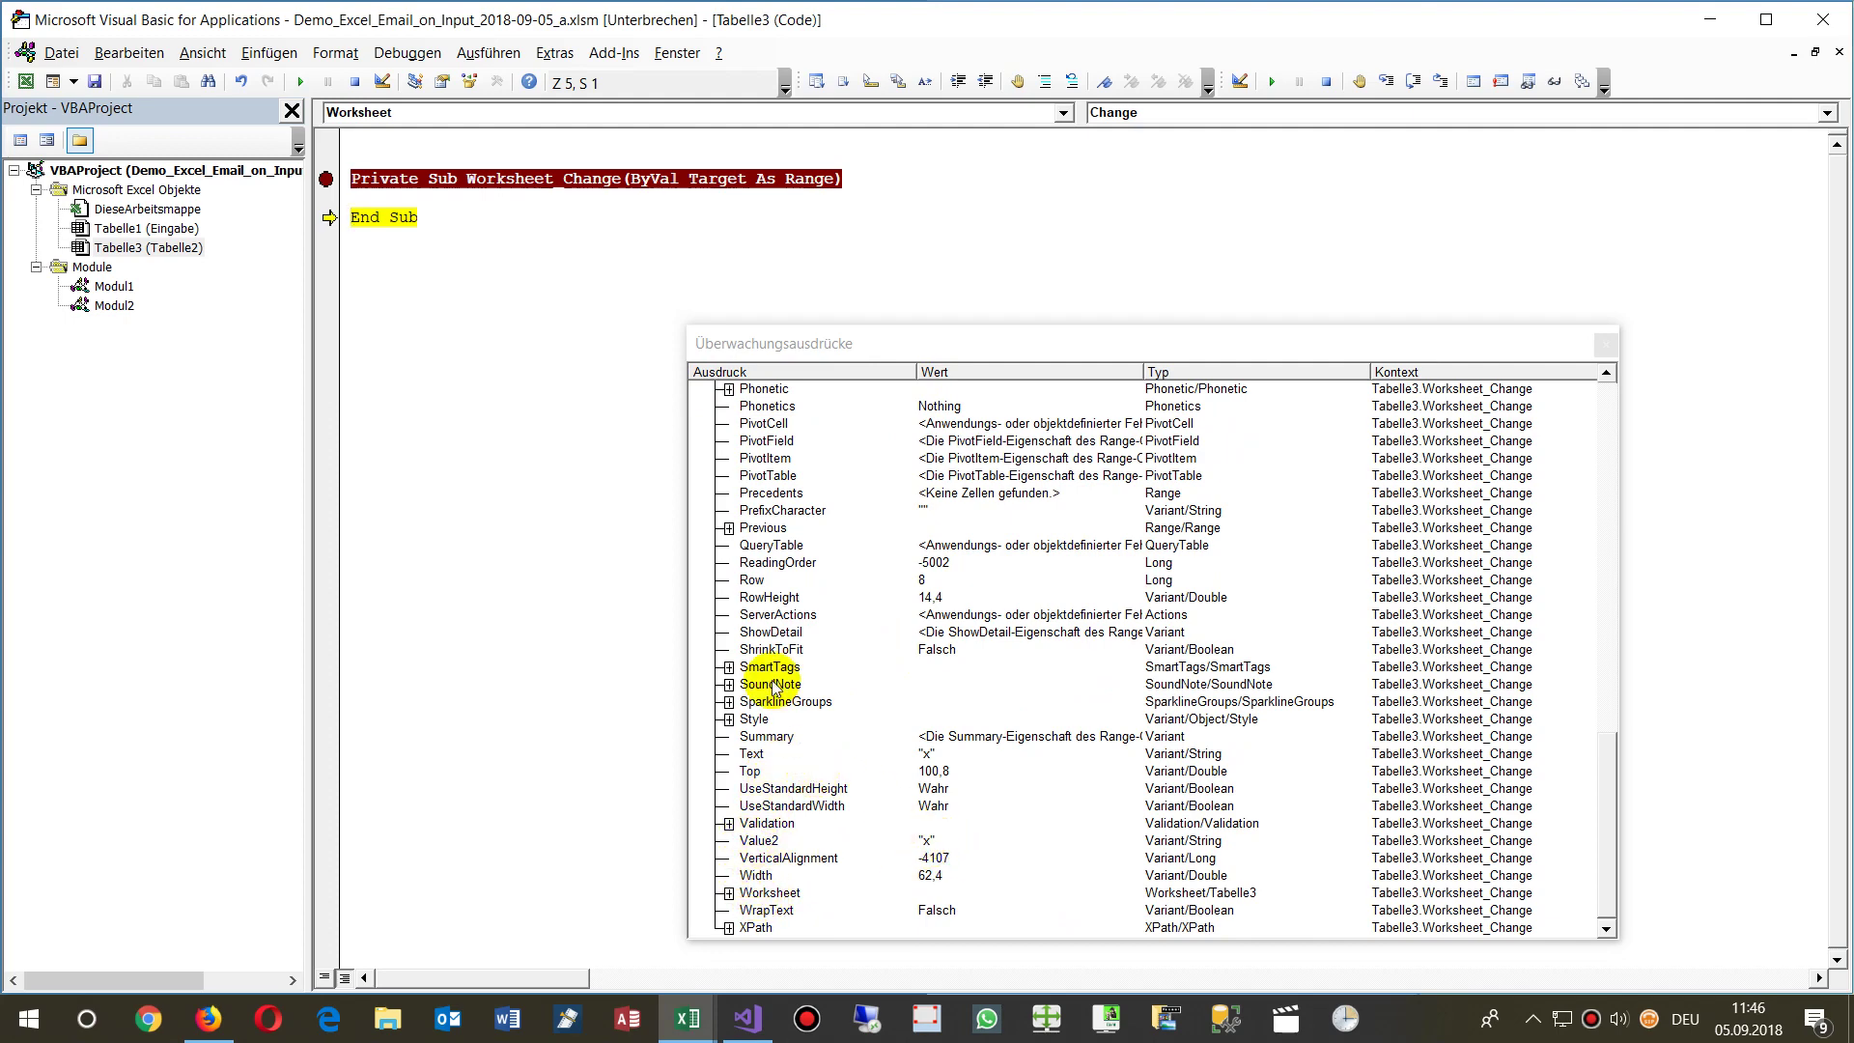
pyautogui.scroll(3, 743, 579)
pyautogui.scroll(15, 750, 582)
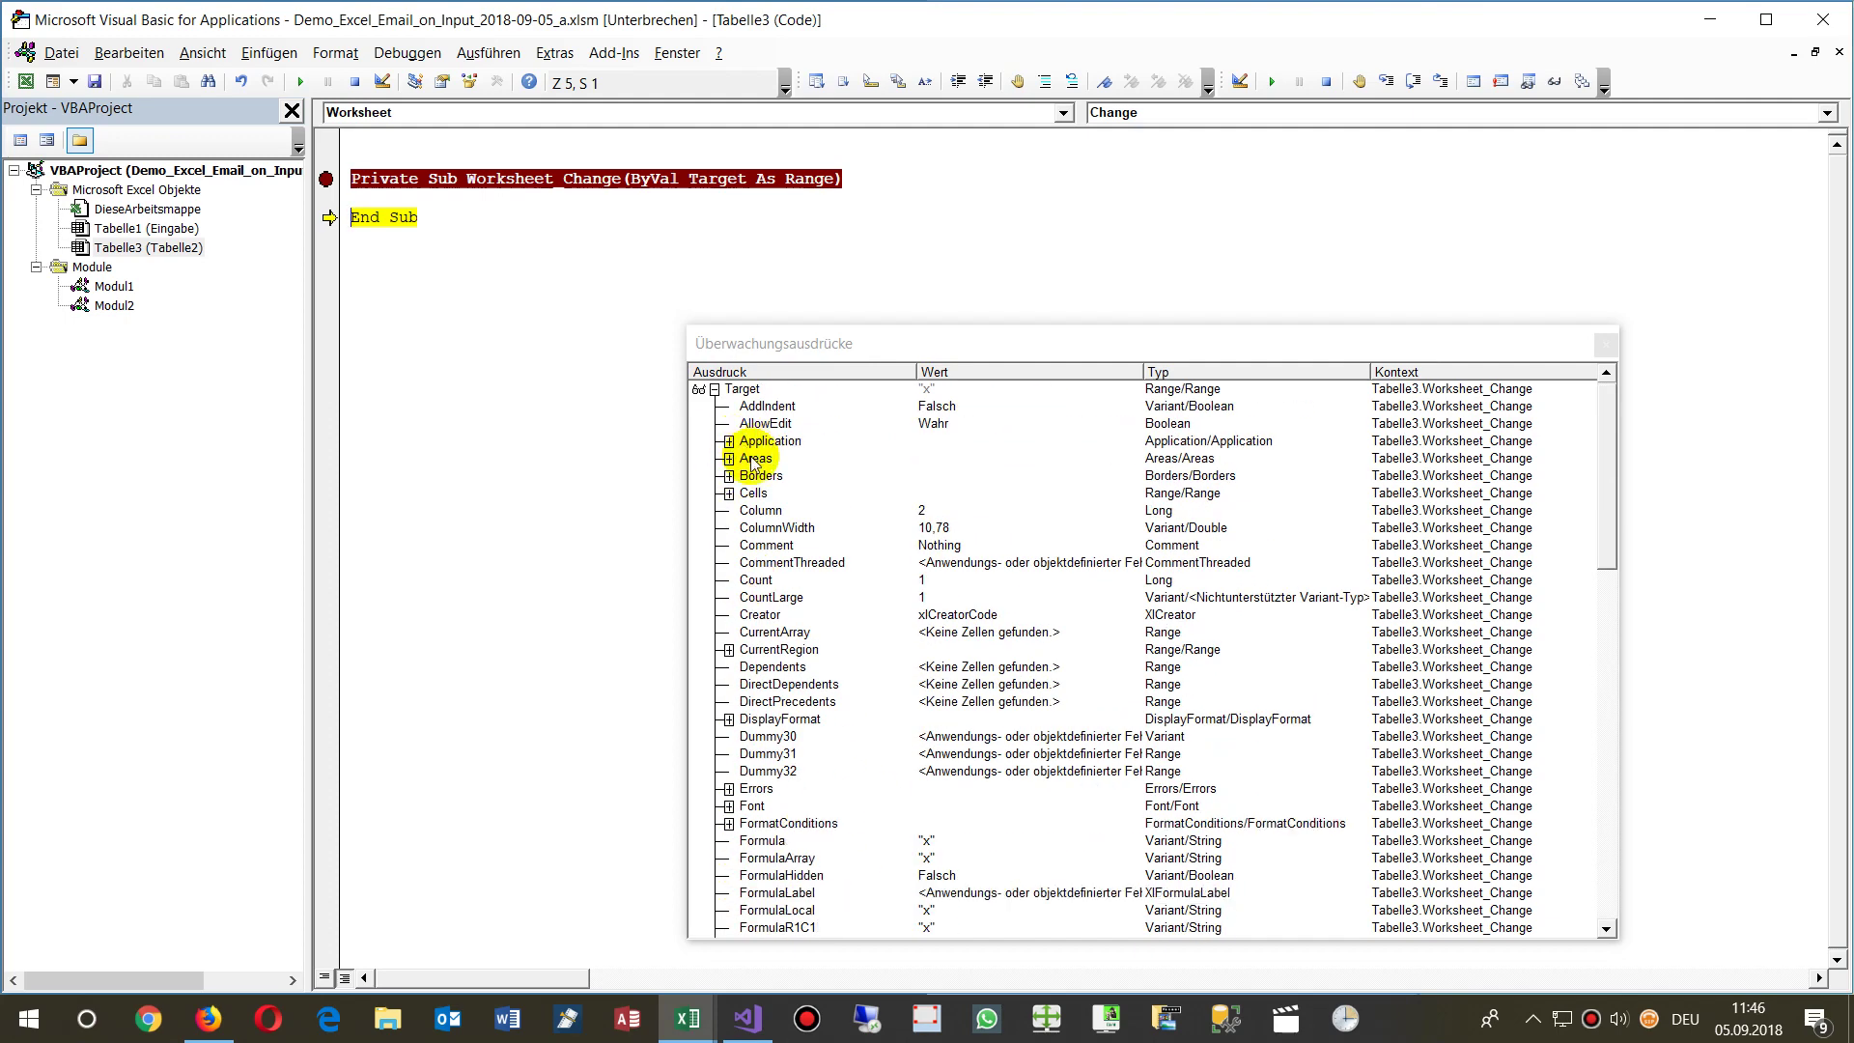
pyautogui.scroll(-1, 985, 685)
pyautogui.scroll(-8, 965, 676)
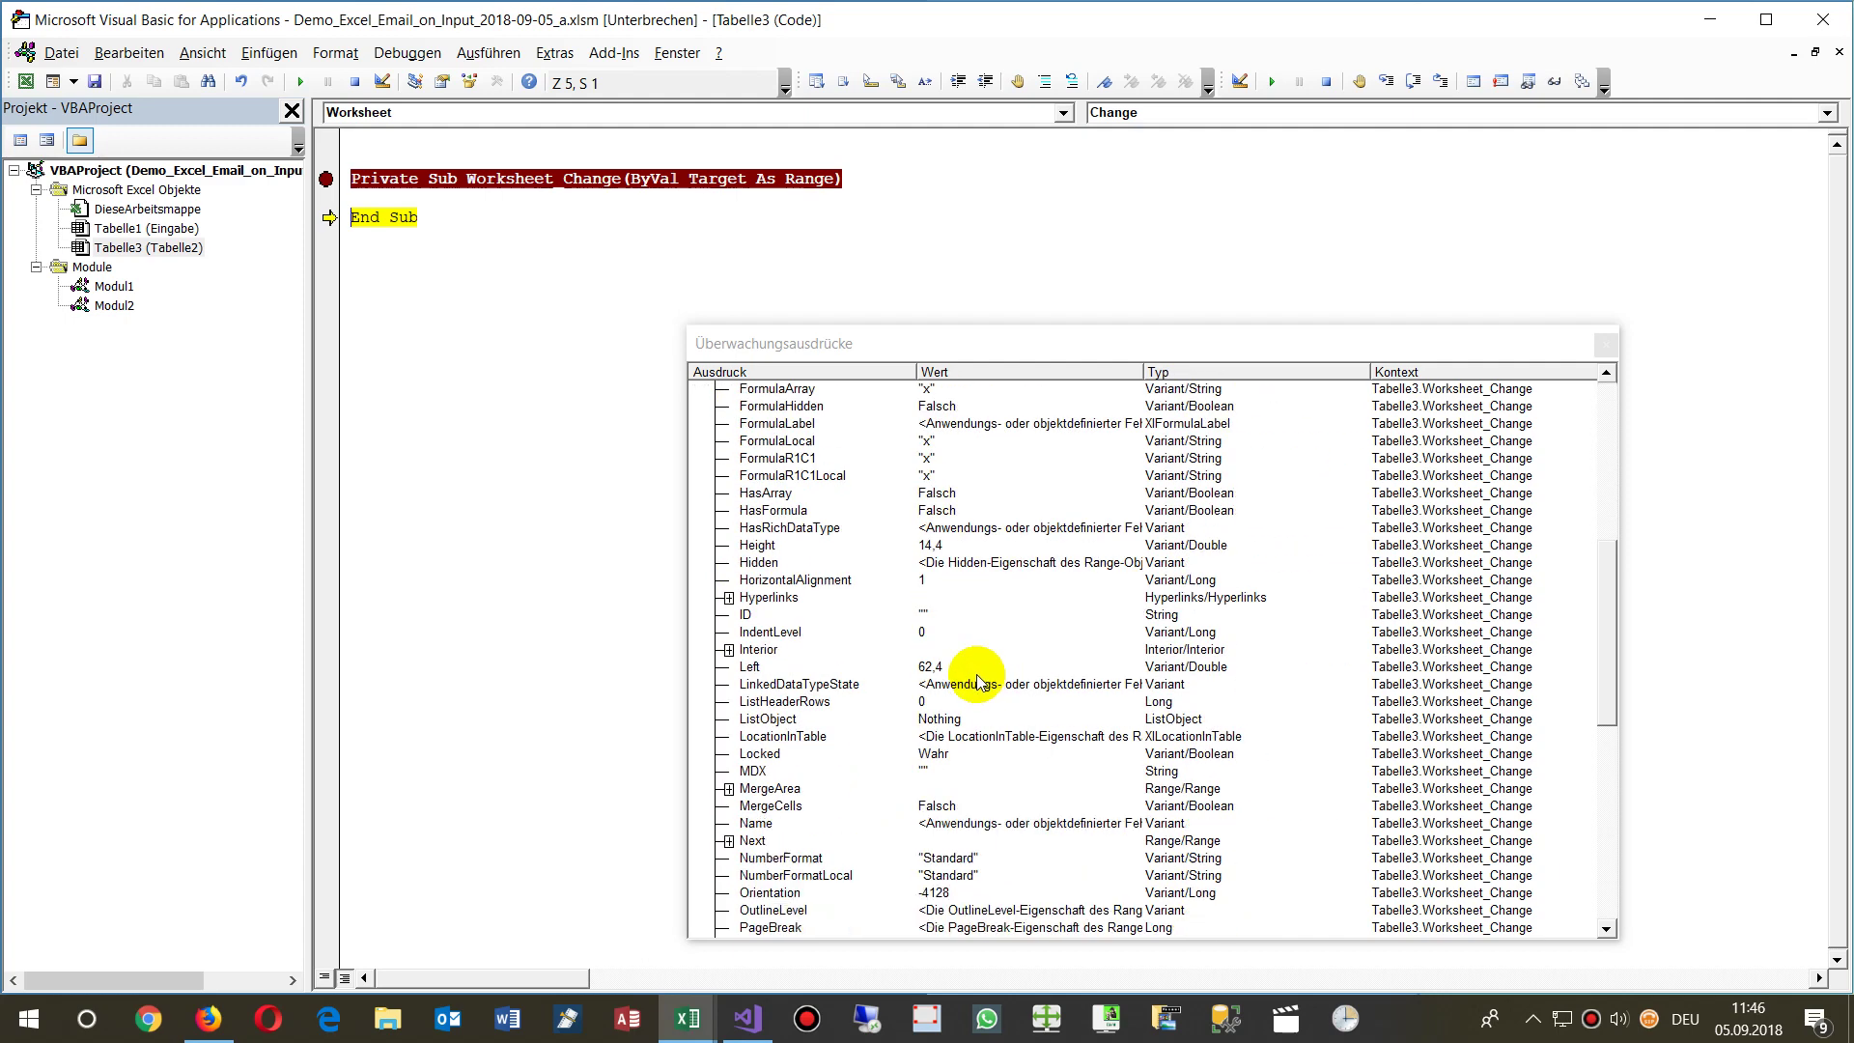
pyautogui.scroll(-5, 973, 679)
pyautogui.scroll(-4, 973, 678)
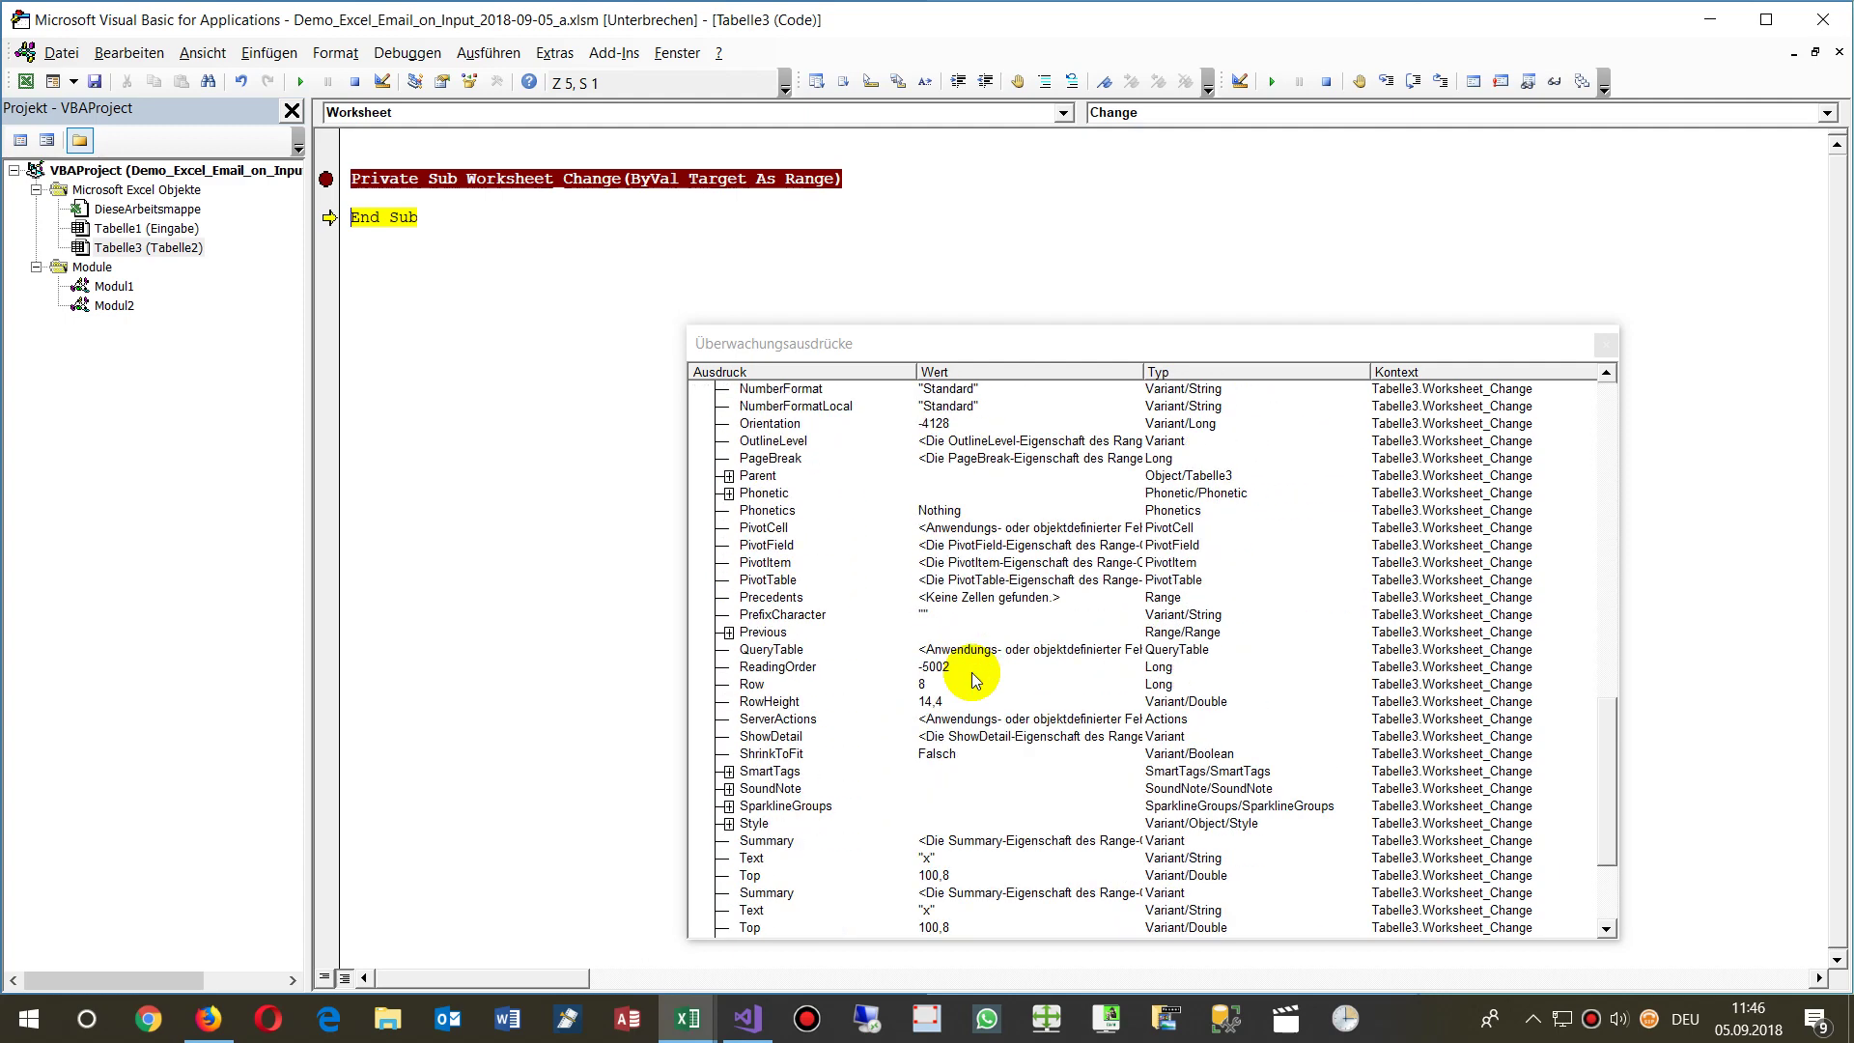
pyautogui.scroll(-2, 965, 667)
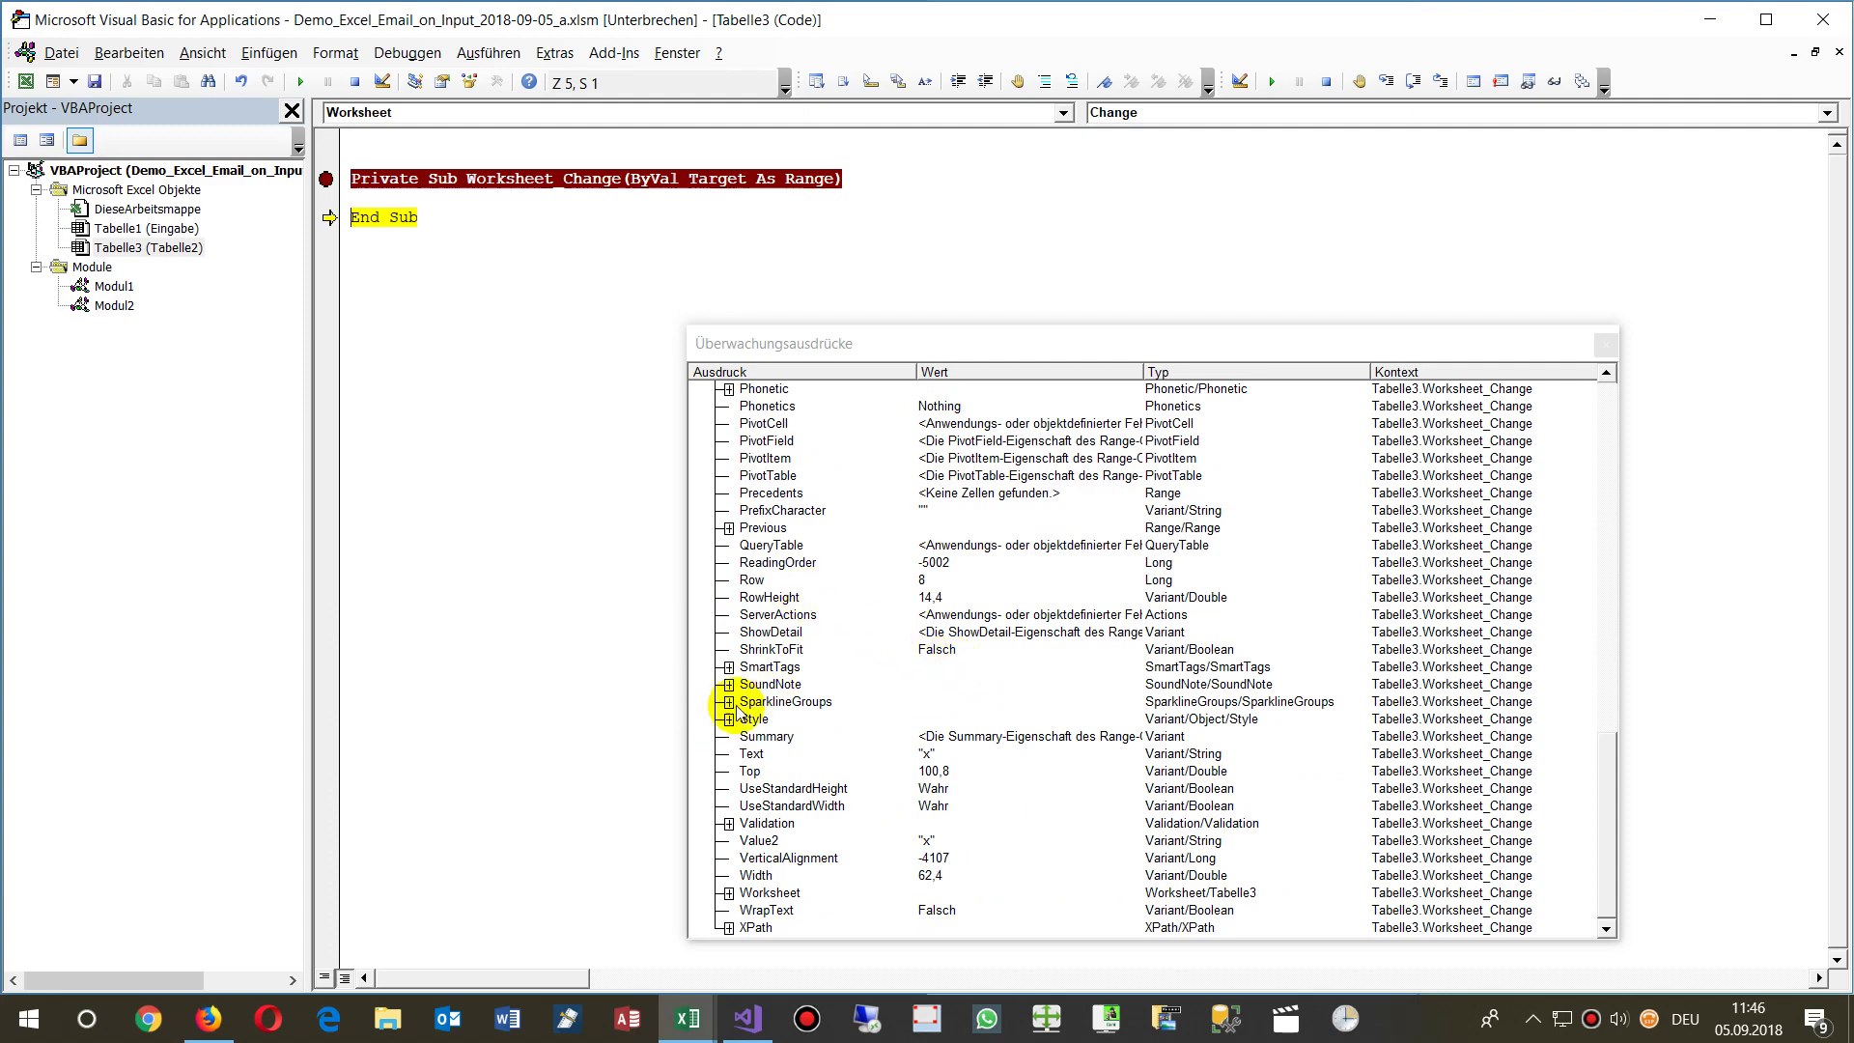
pyautogui.scroll(1, 730, 697)
pyautogui.scroll(4, 713, 445)
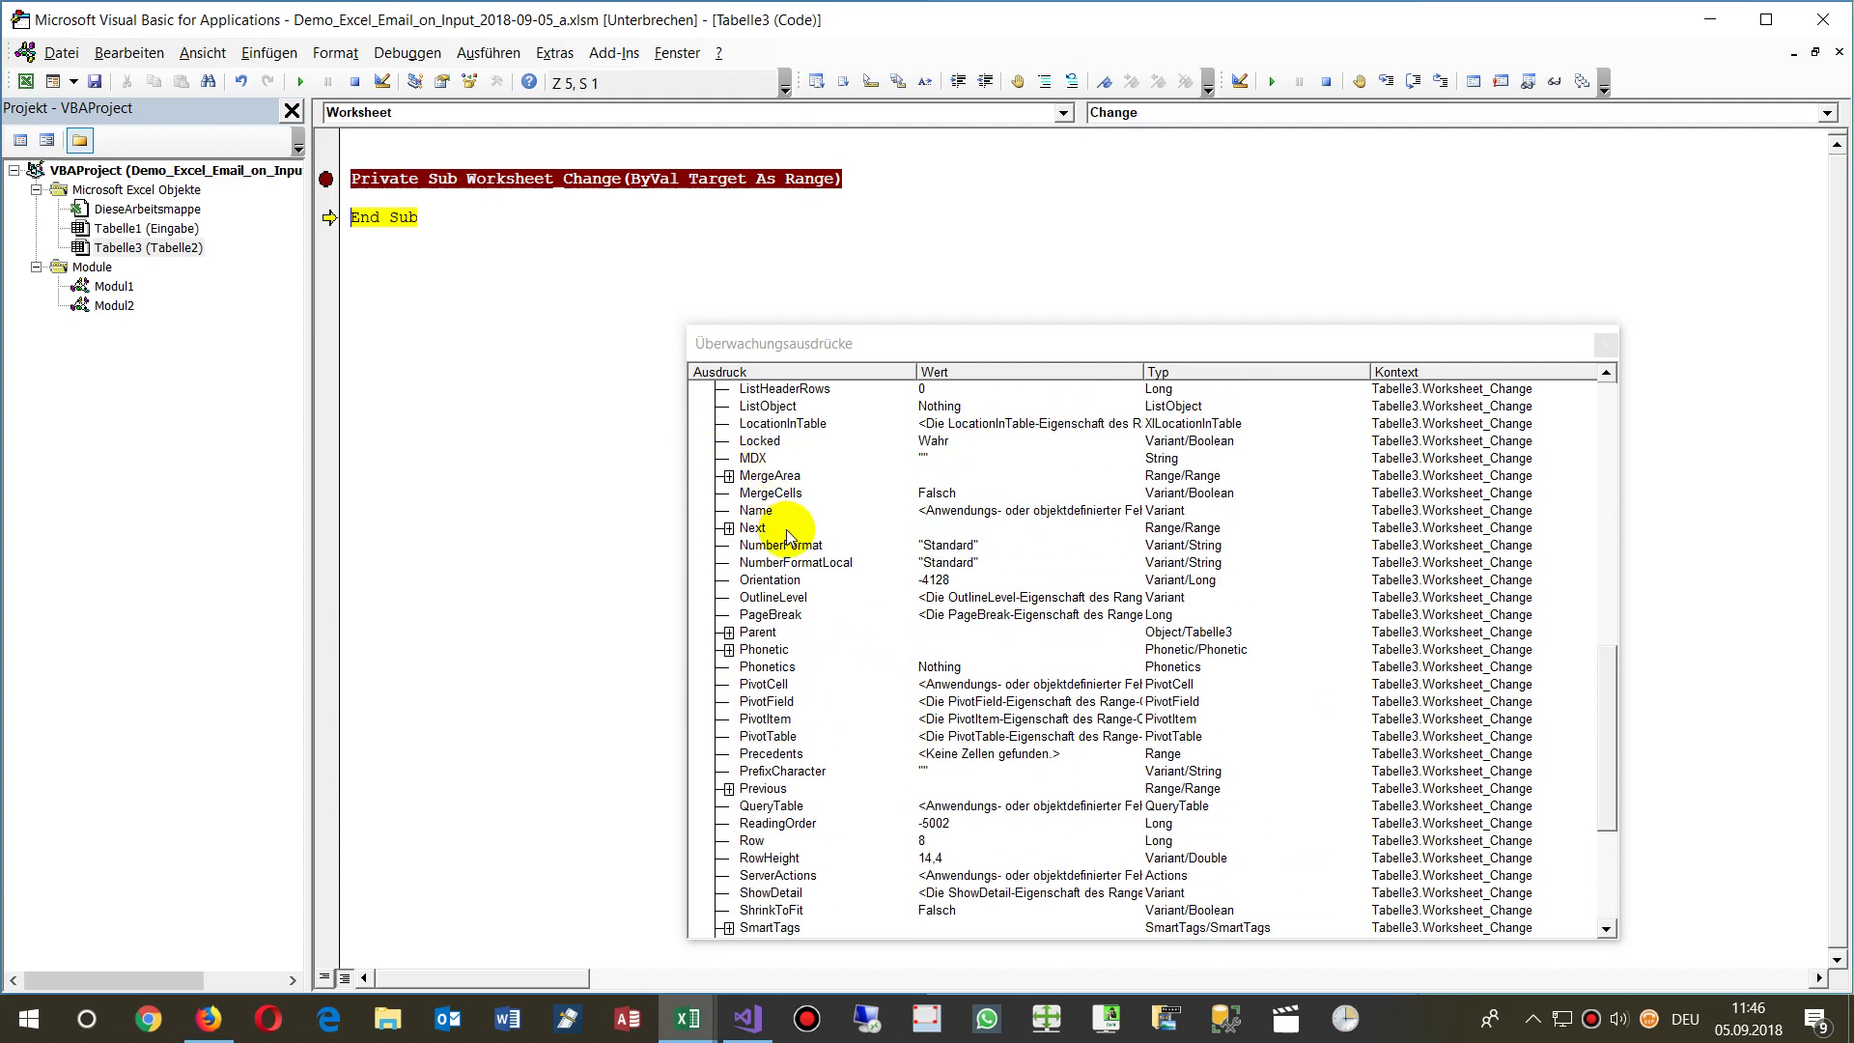
pyautogui.scroll(13, 787, 536)
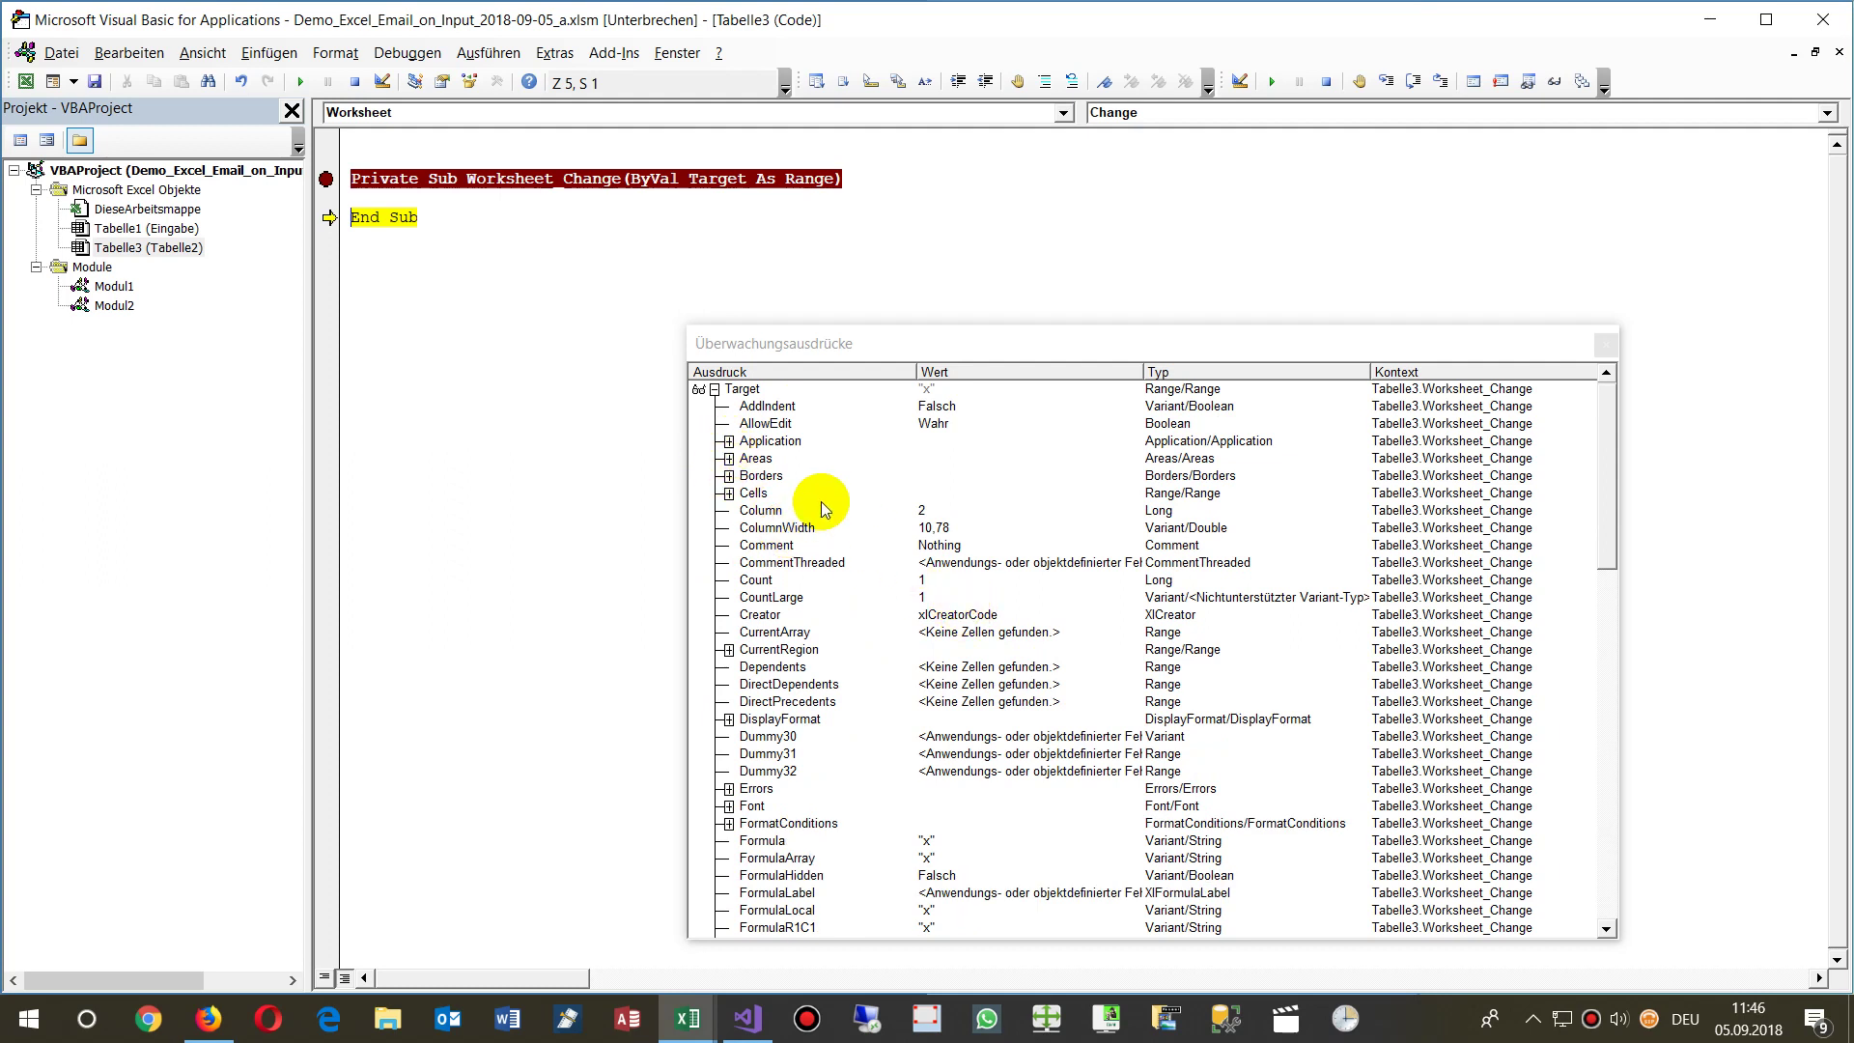
pyautogui.click(507, 274)
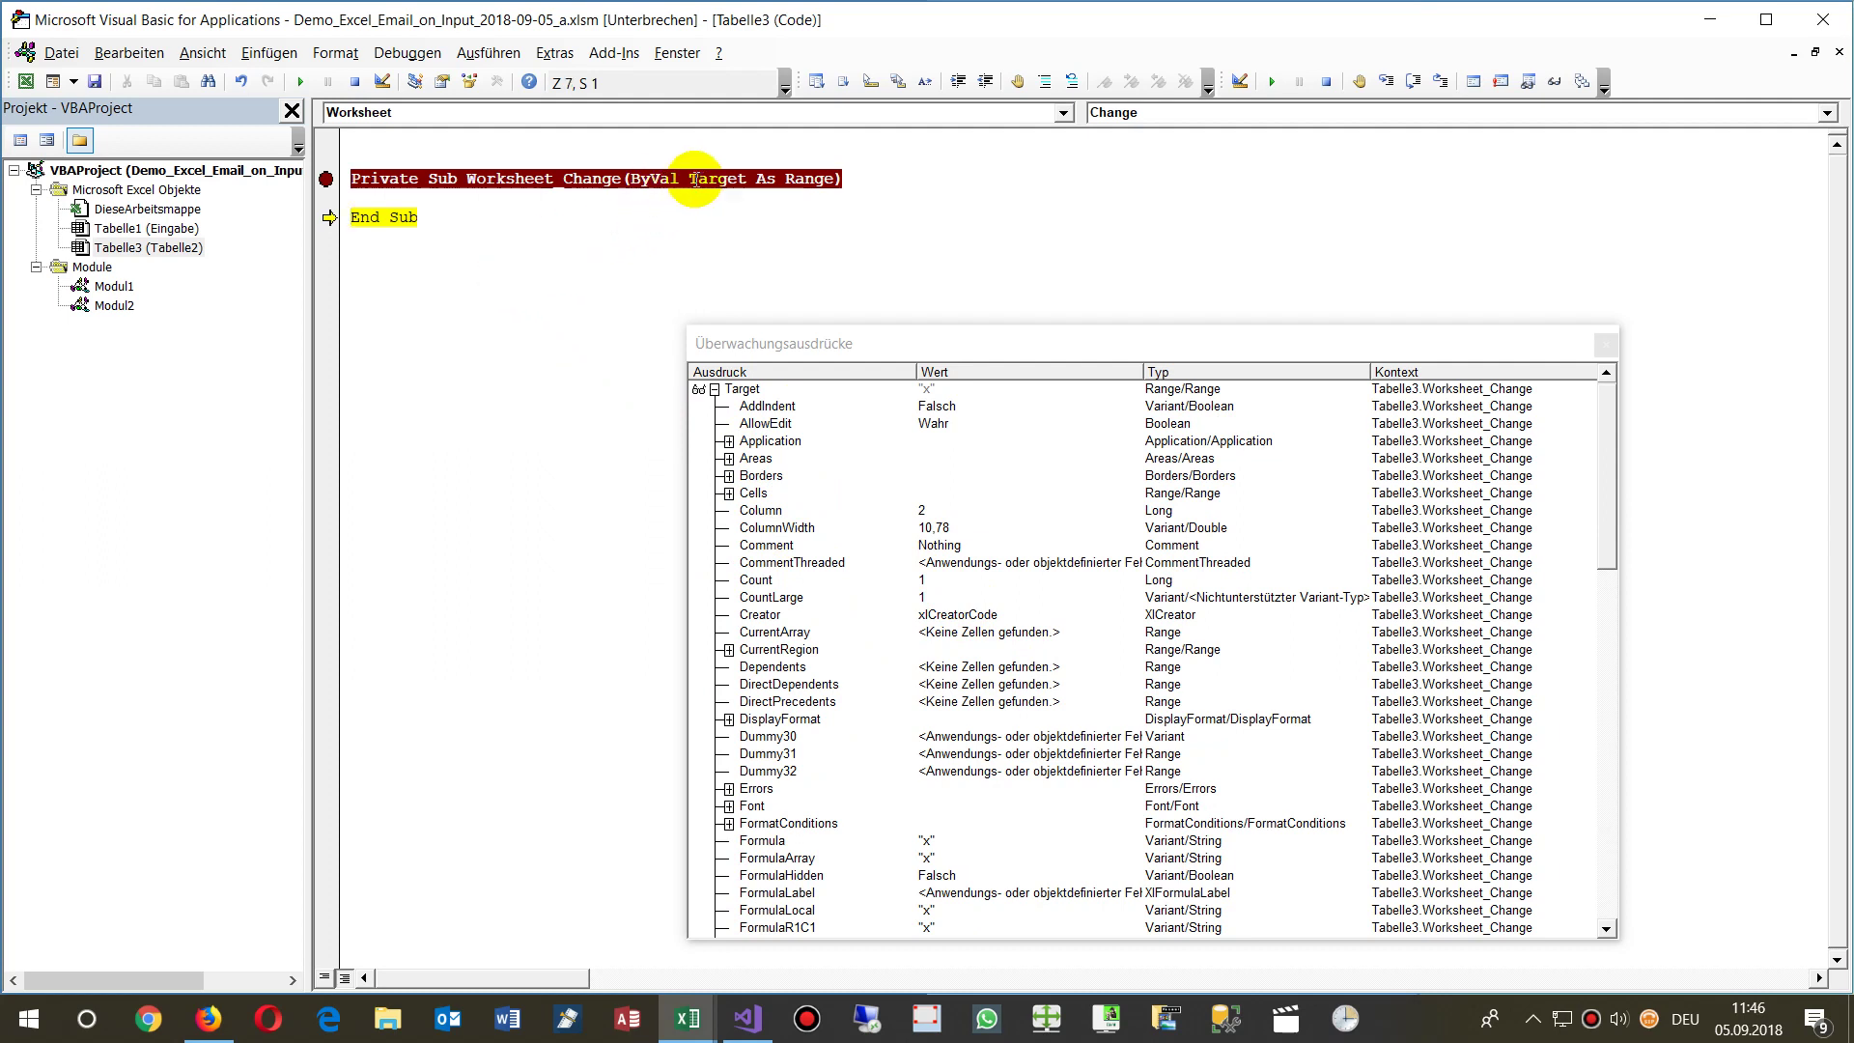
pyautogui.click(1604, 342)
# - Add If Target = "x" Then, MsgBox "X" and End If above End Sub
pyautogui.click(692, 500)
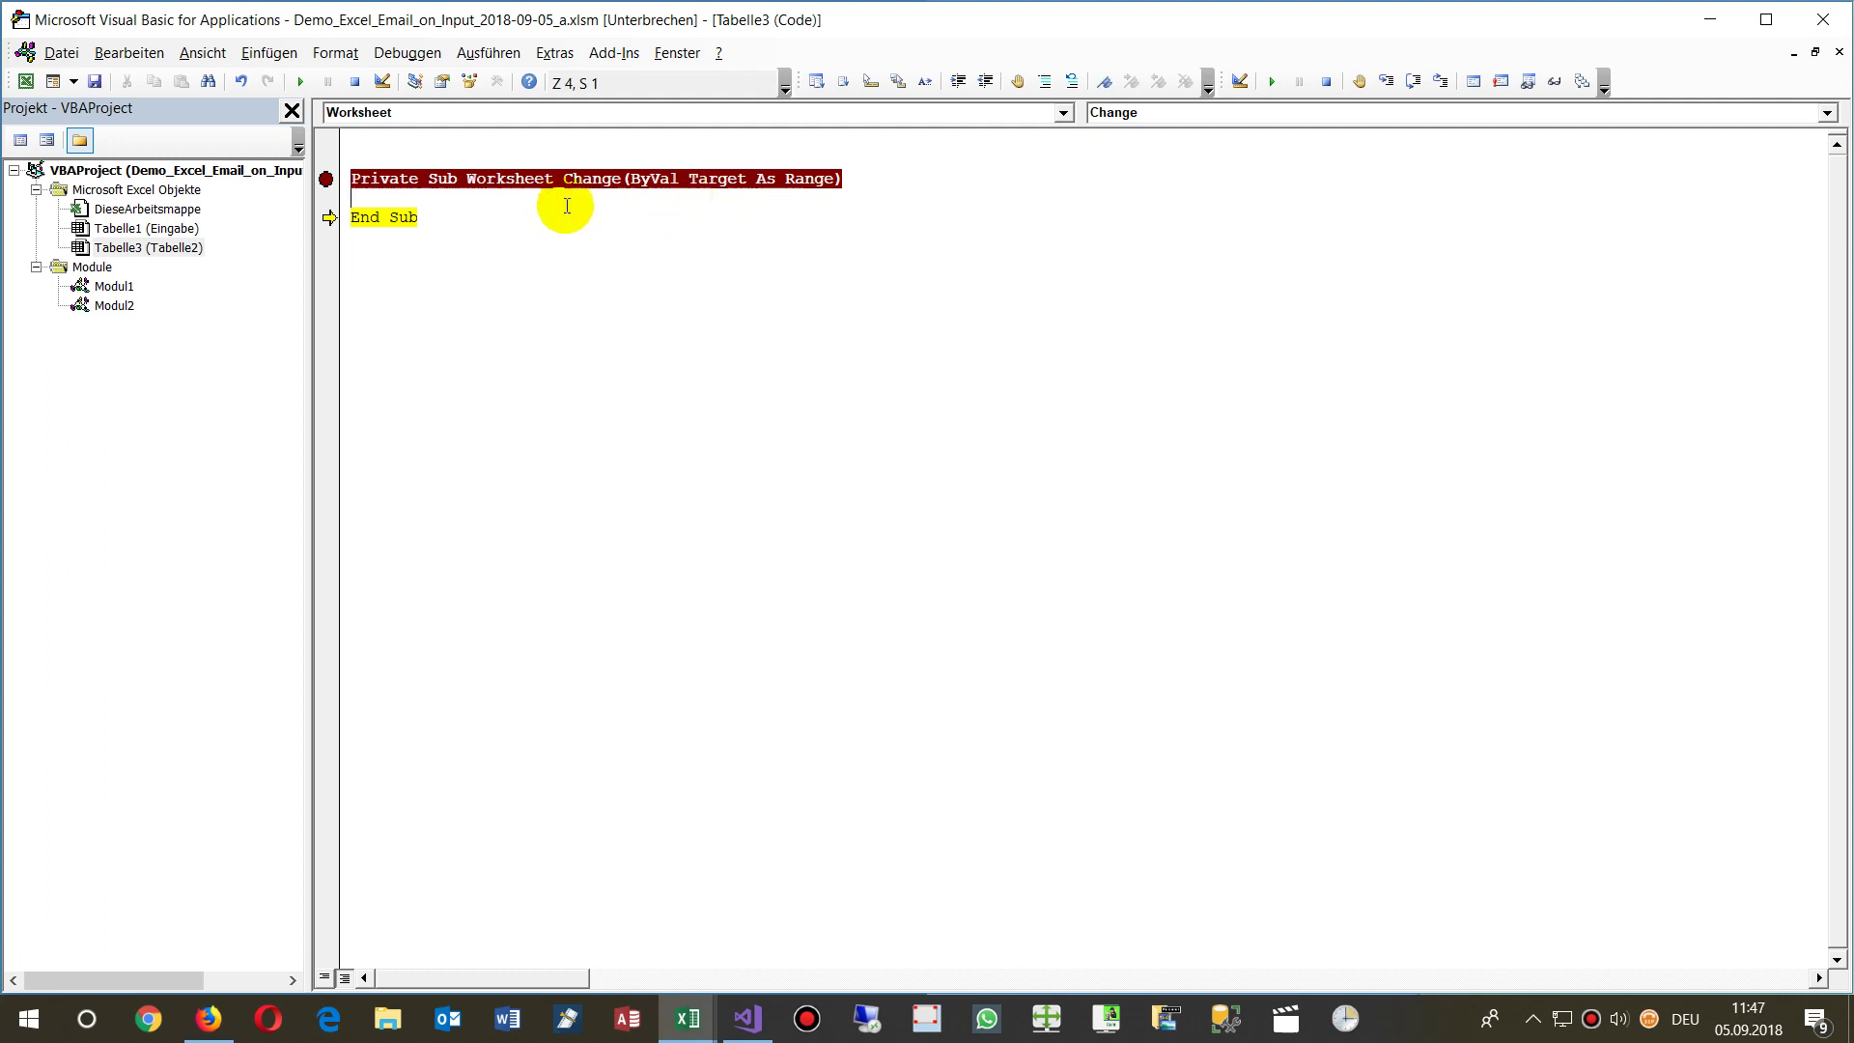
pyautogui.press('Return')
pyautogui.press('Tab')
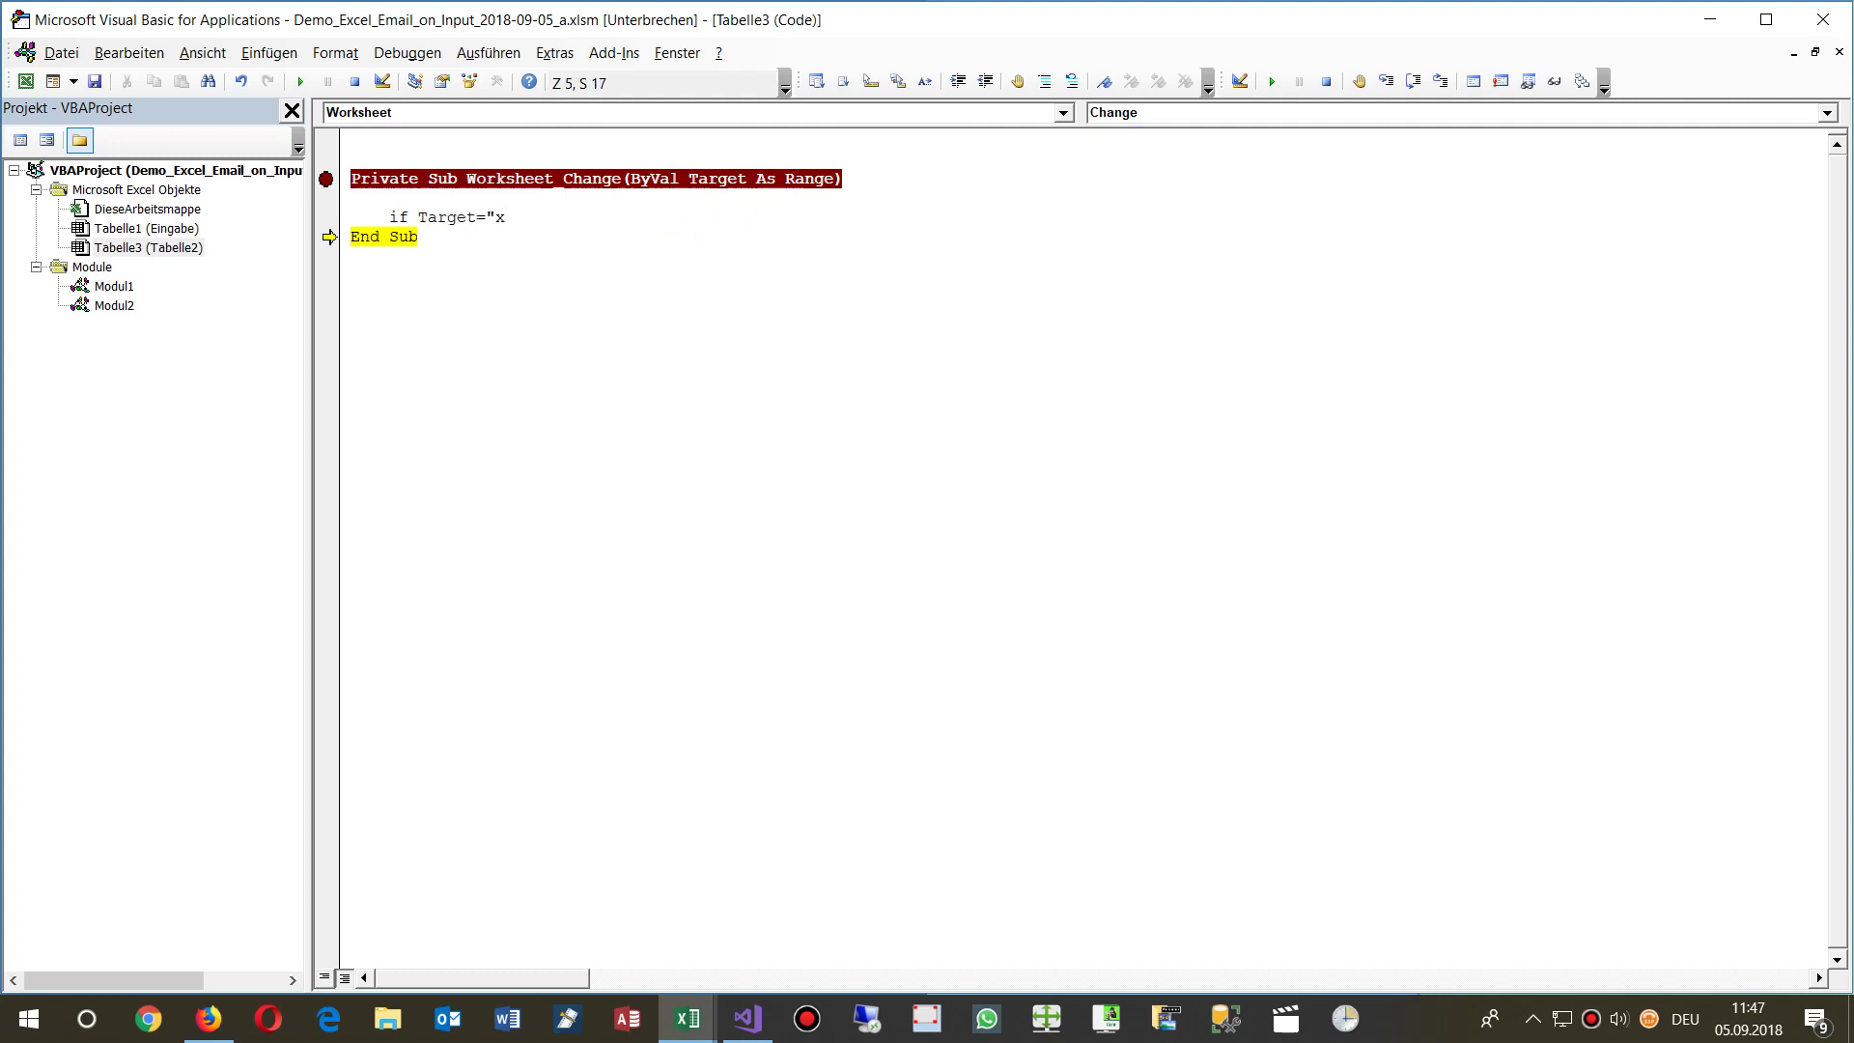
pyautogui.write('n')
pyautogui.press('Return')
pyautogui.write('End If')
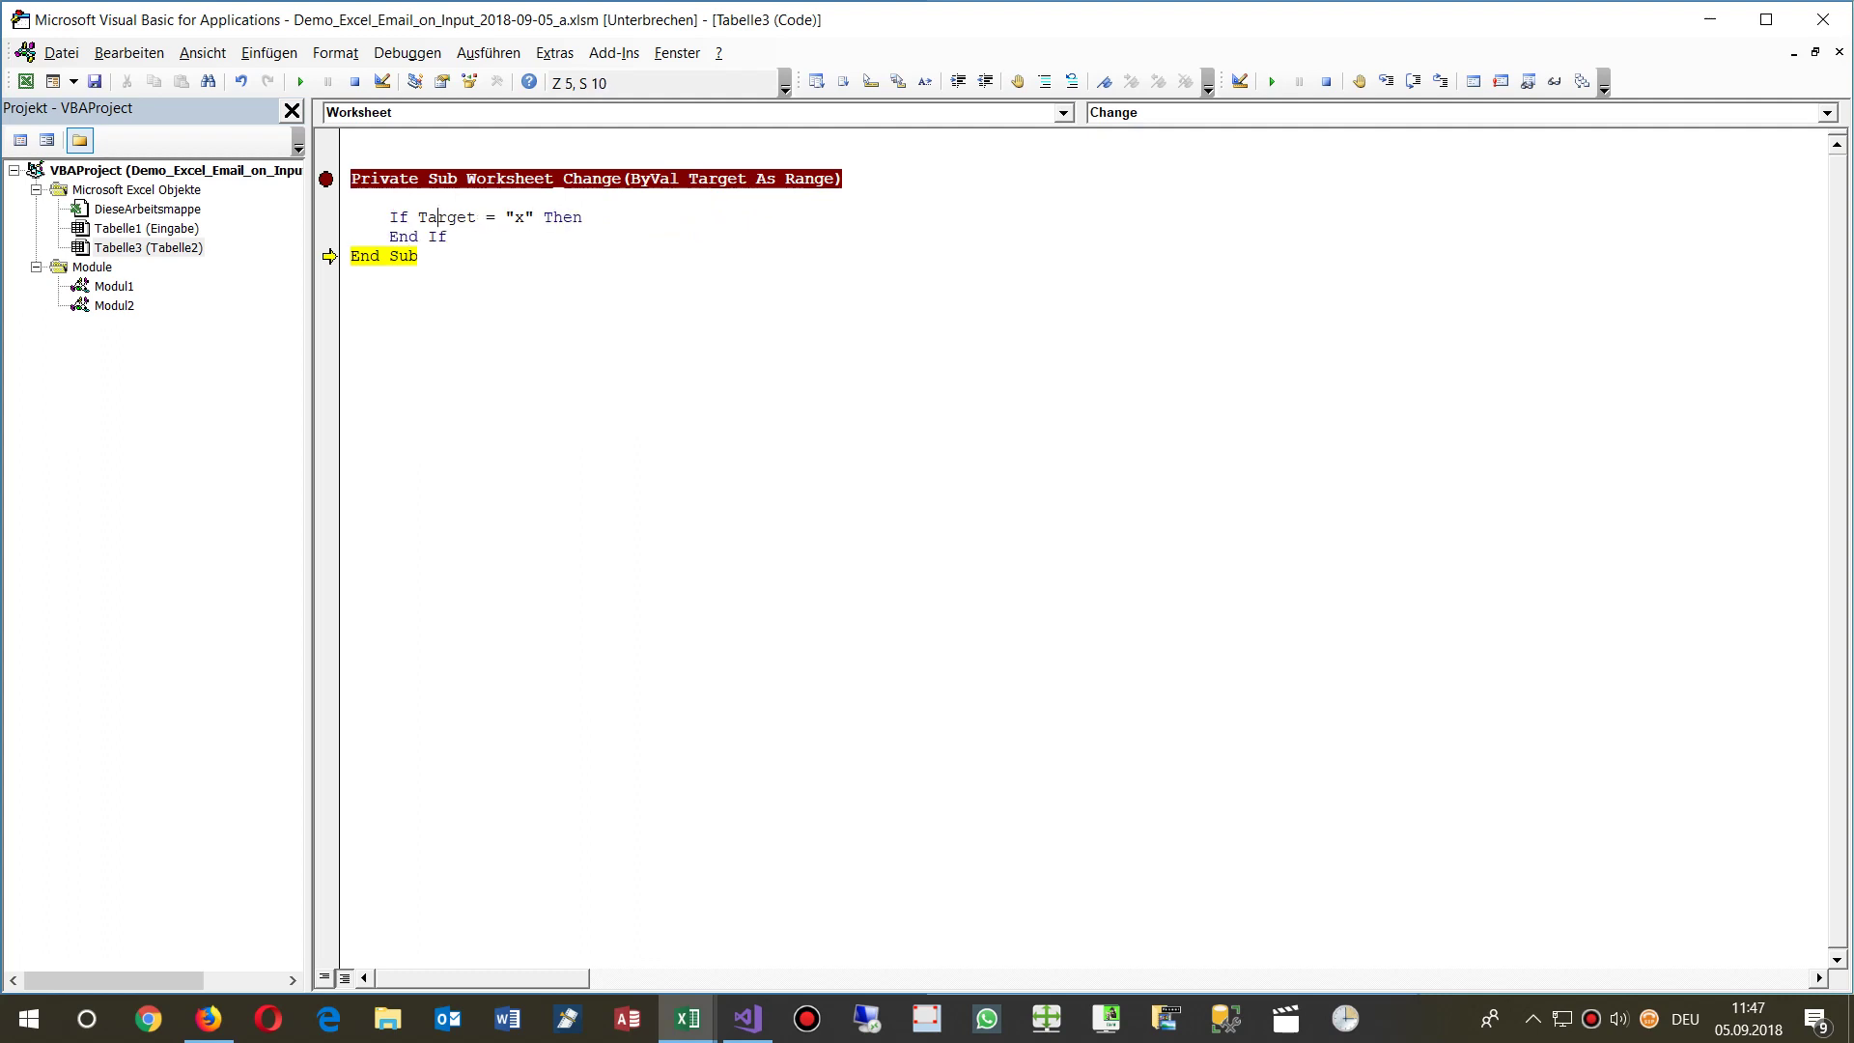
pyautogui.press('End')
pyautogui.press('Return')
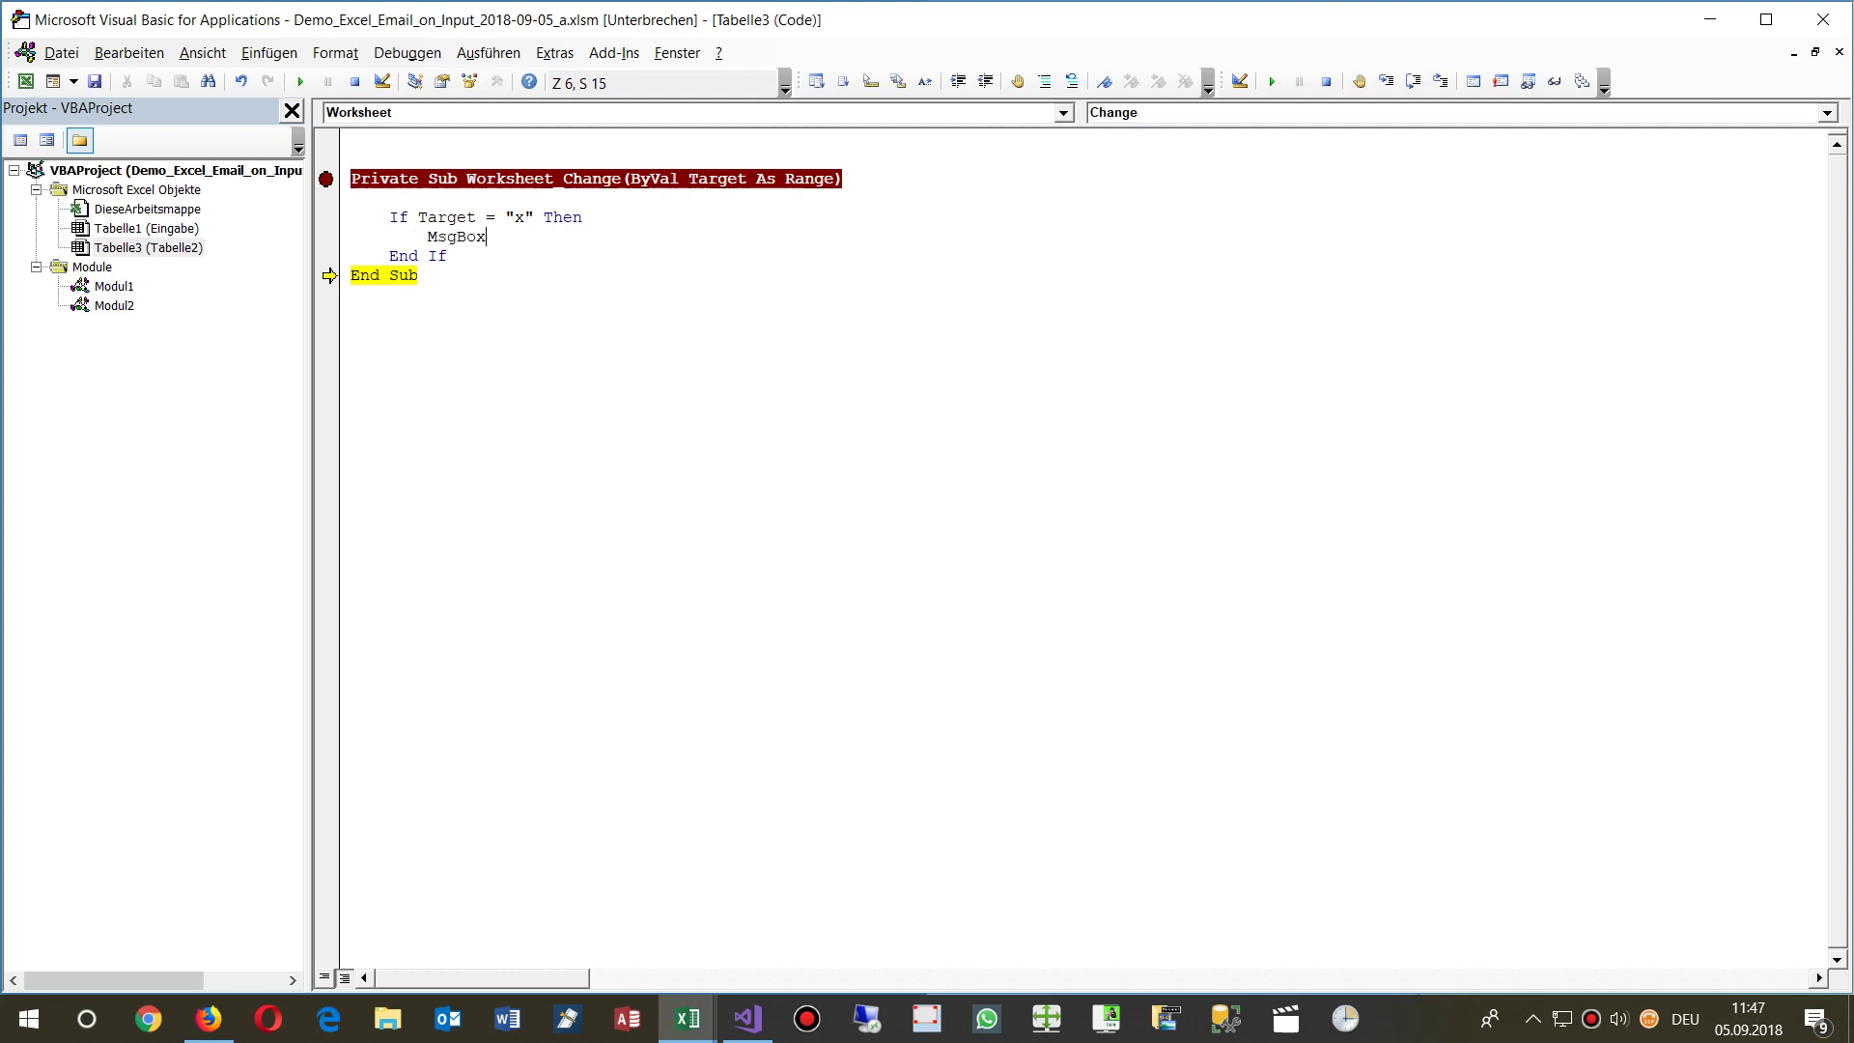
pyautogui.write(' "X')
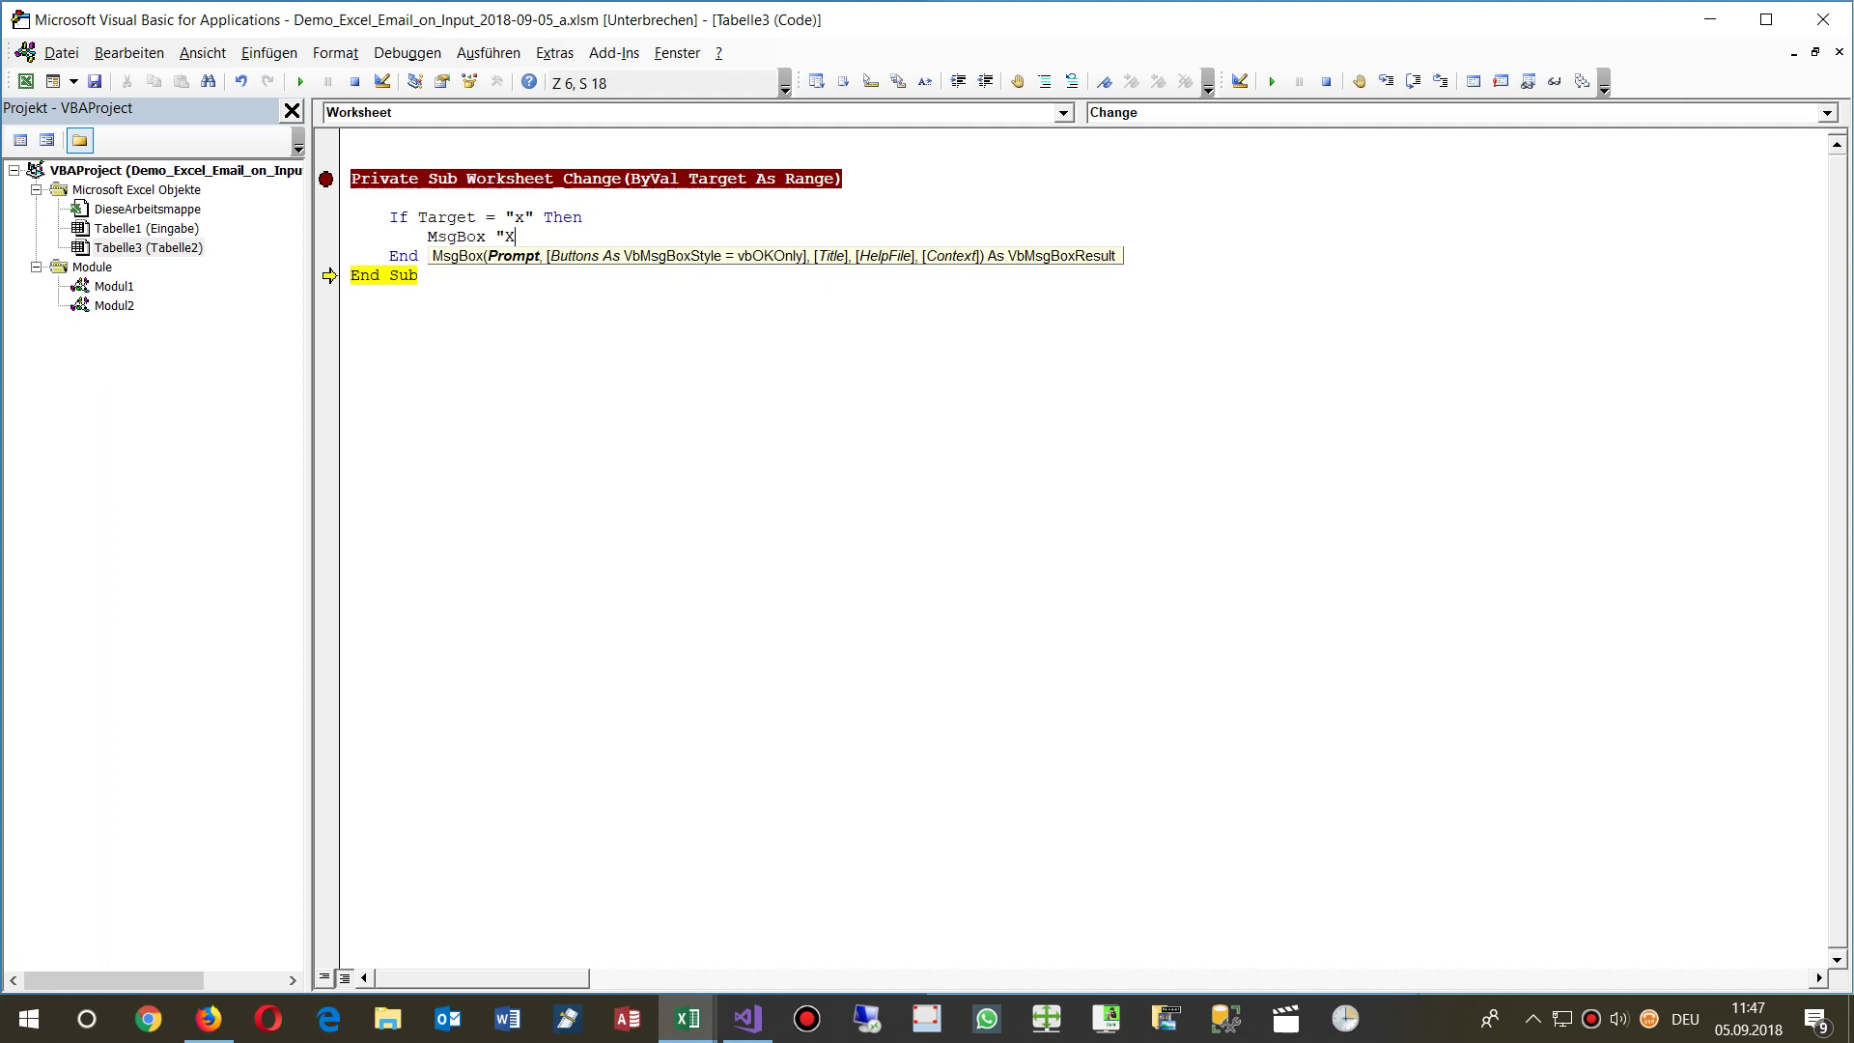
pyautogui.press('Down')
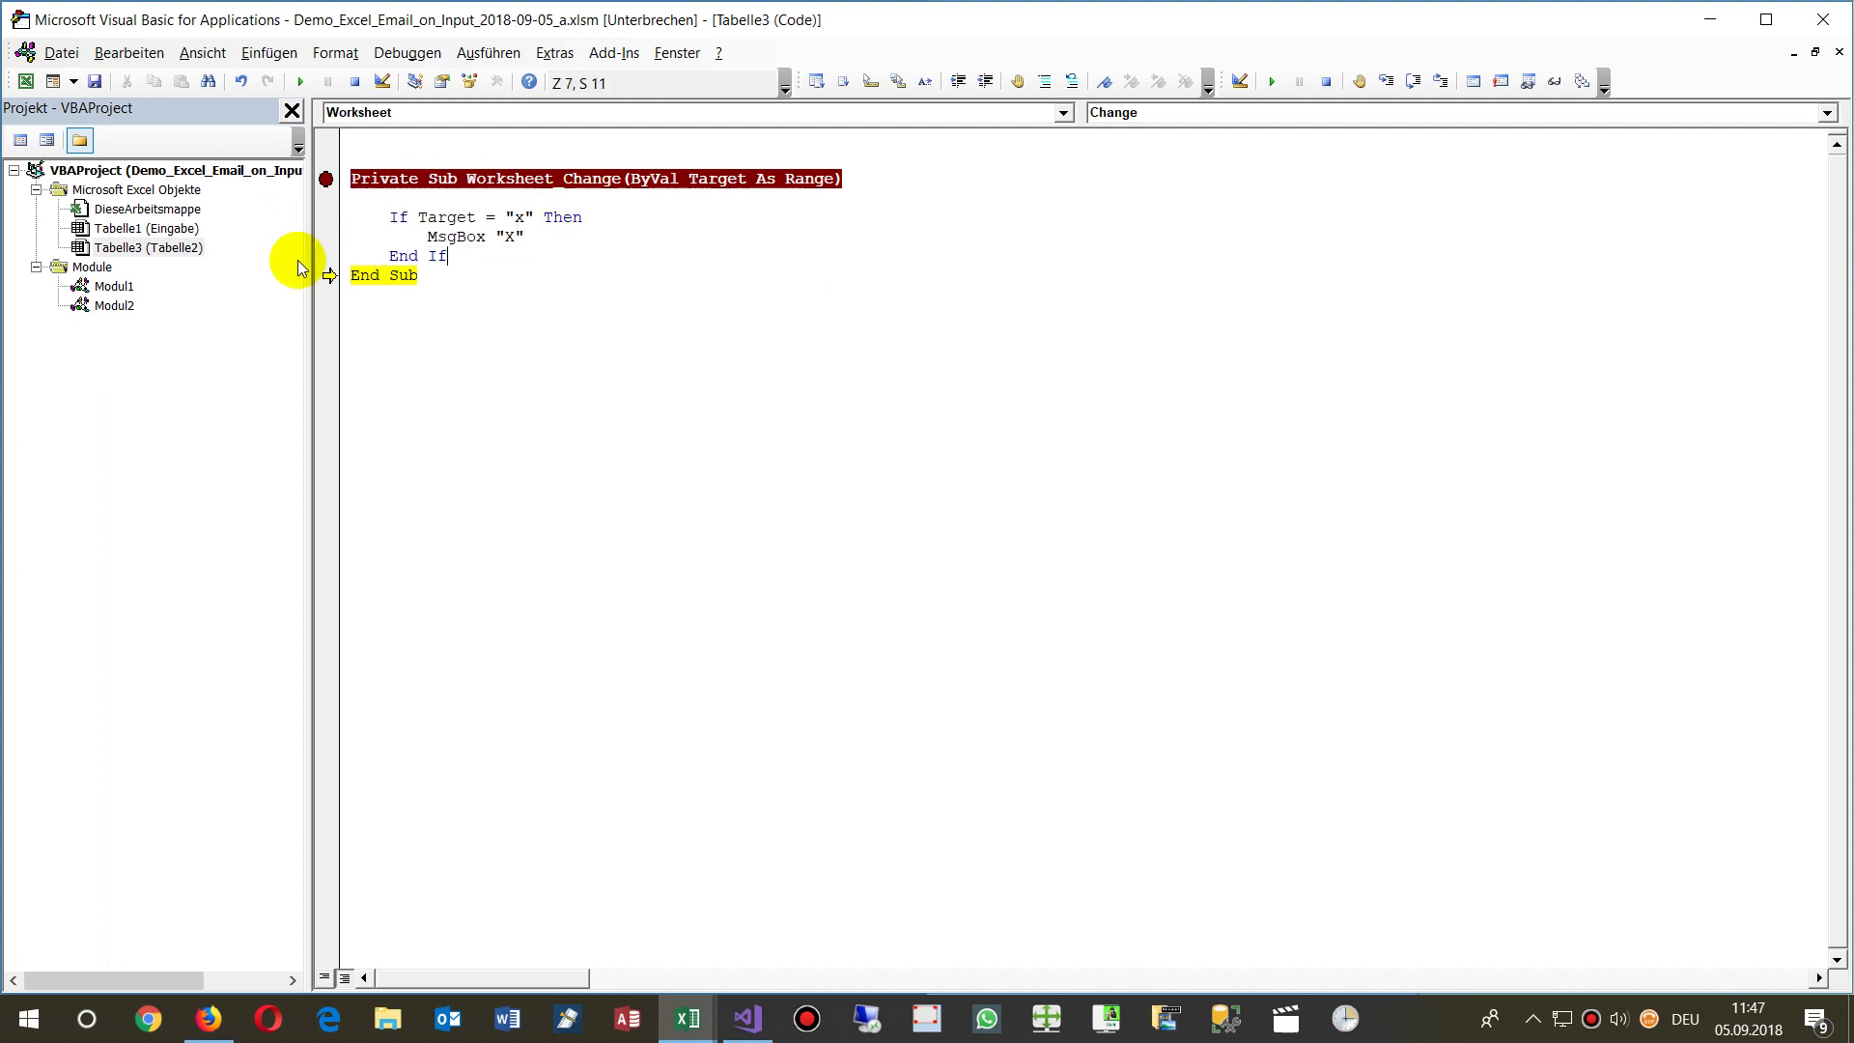
# - Move execution back to the If line and change the condition to Target.Value = "x"
pyautogui.moveTo(329, 277); pyautogui.dragTo(329, 218)
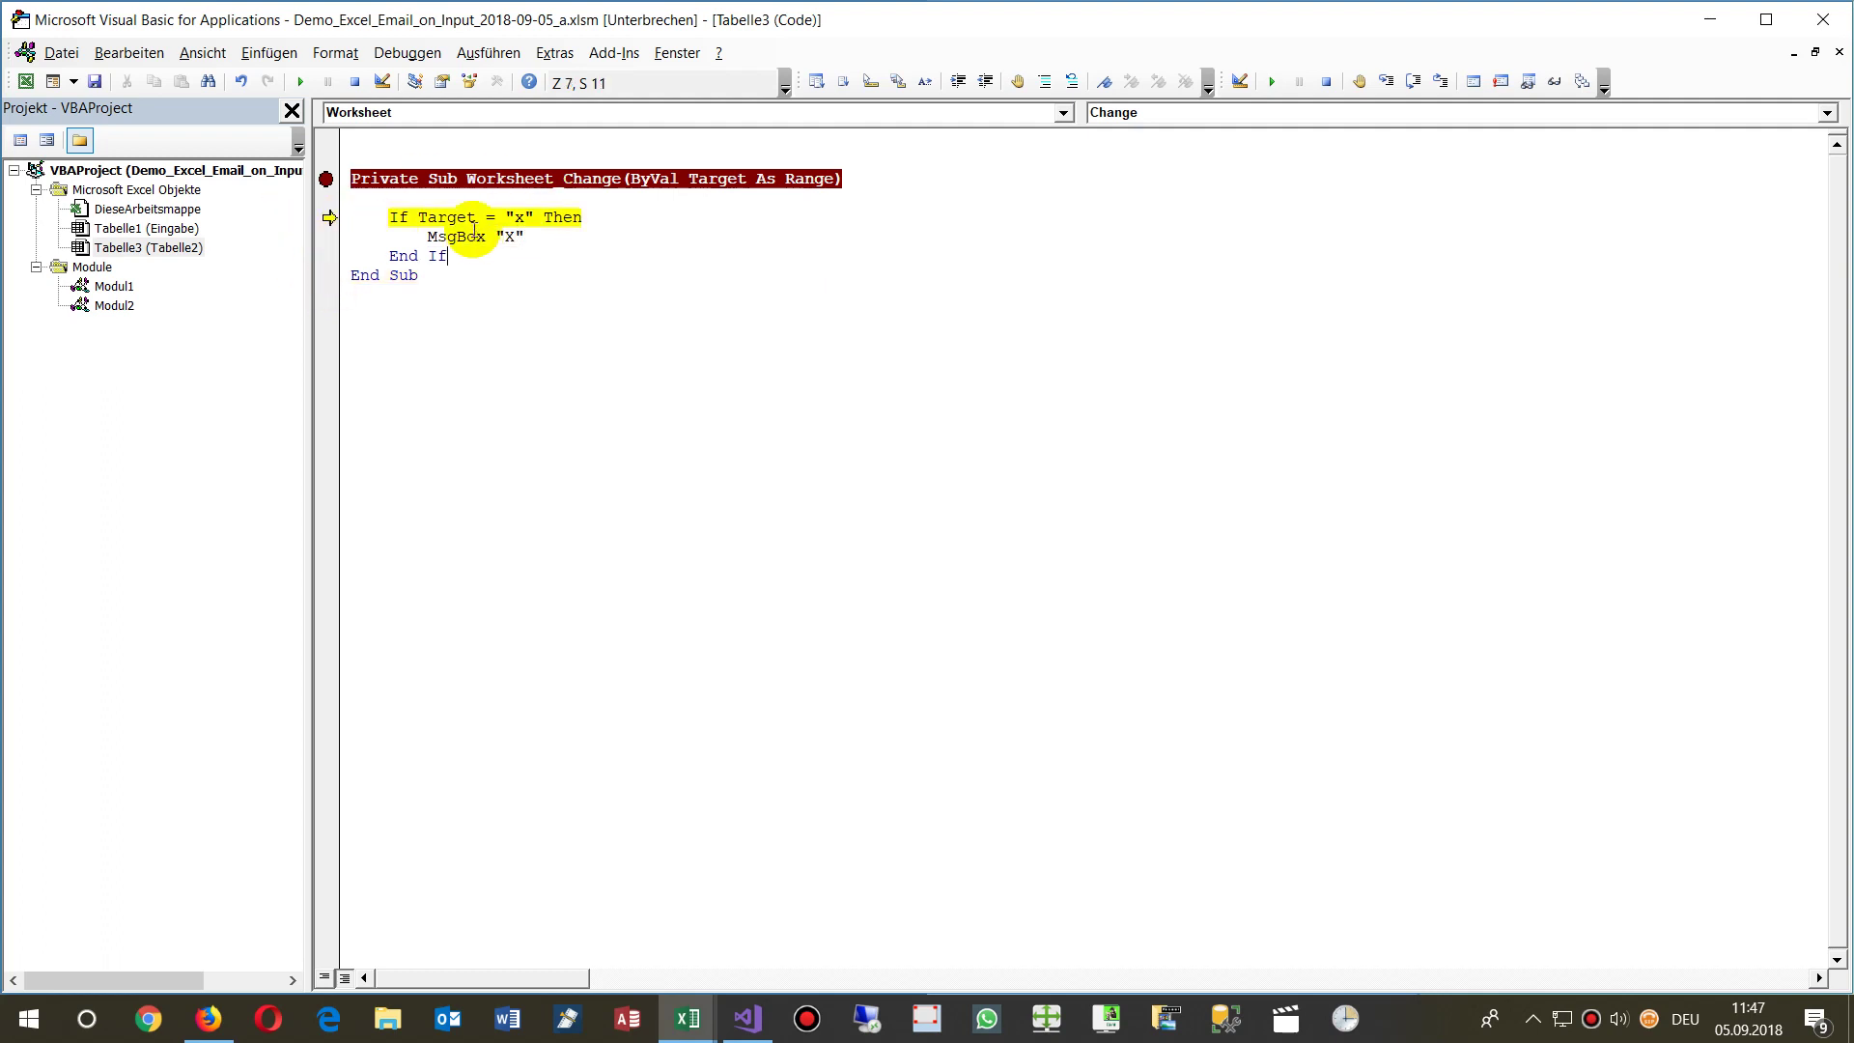
pyautogui.click(480, 217)
pyautogui.write('.val')
pyautogui.press('Tab')
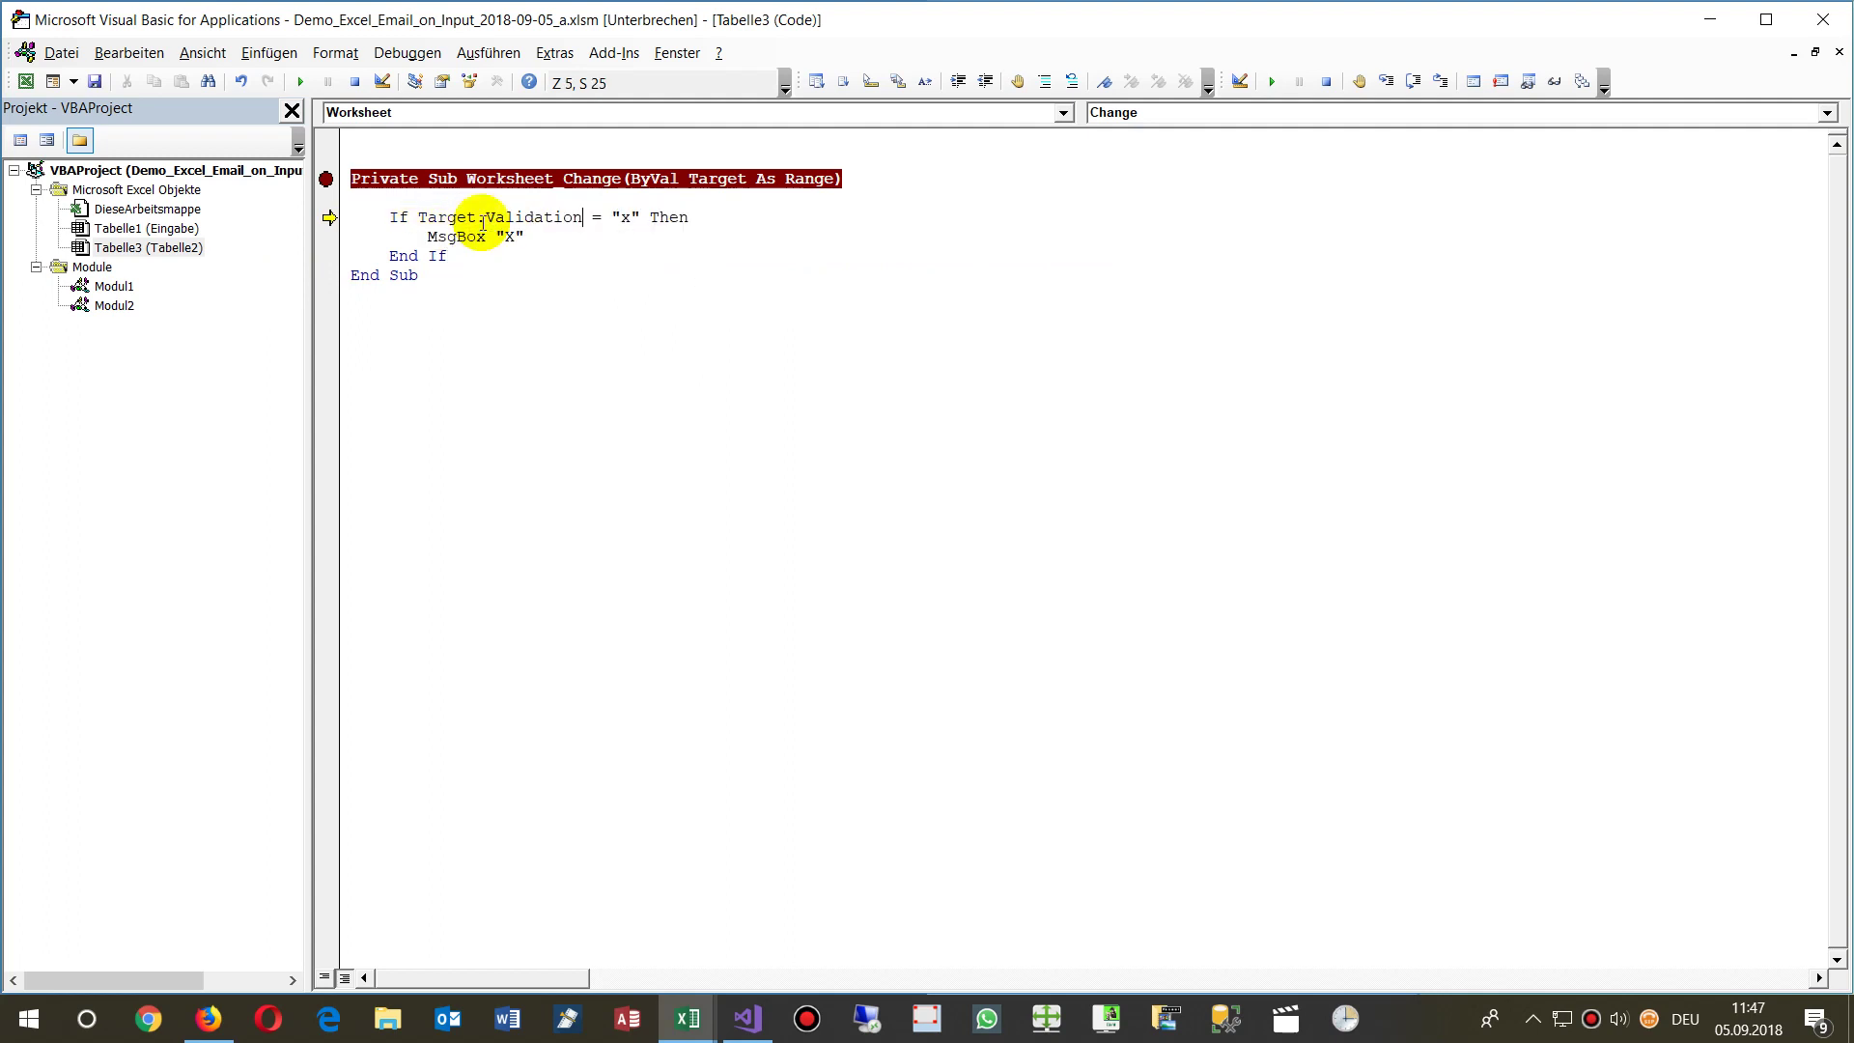
pyautogui.press('BackSpace')
pyautogui.press('BackSpace')
pyautogui.press('BackSpace')
pyautogui.press('BackSpace')
pyautogui.press('BackSpace')
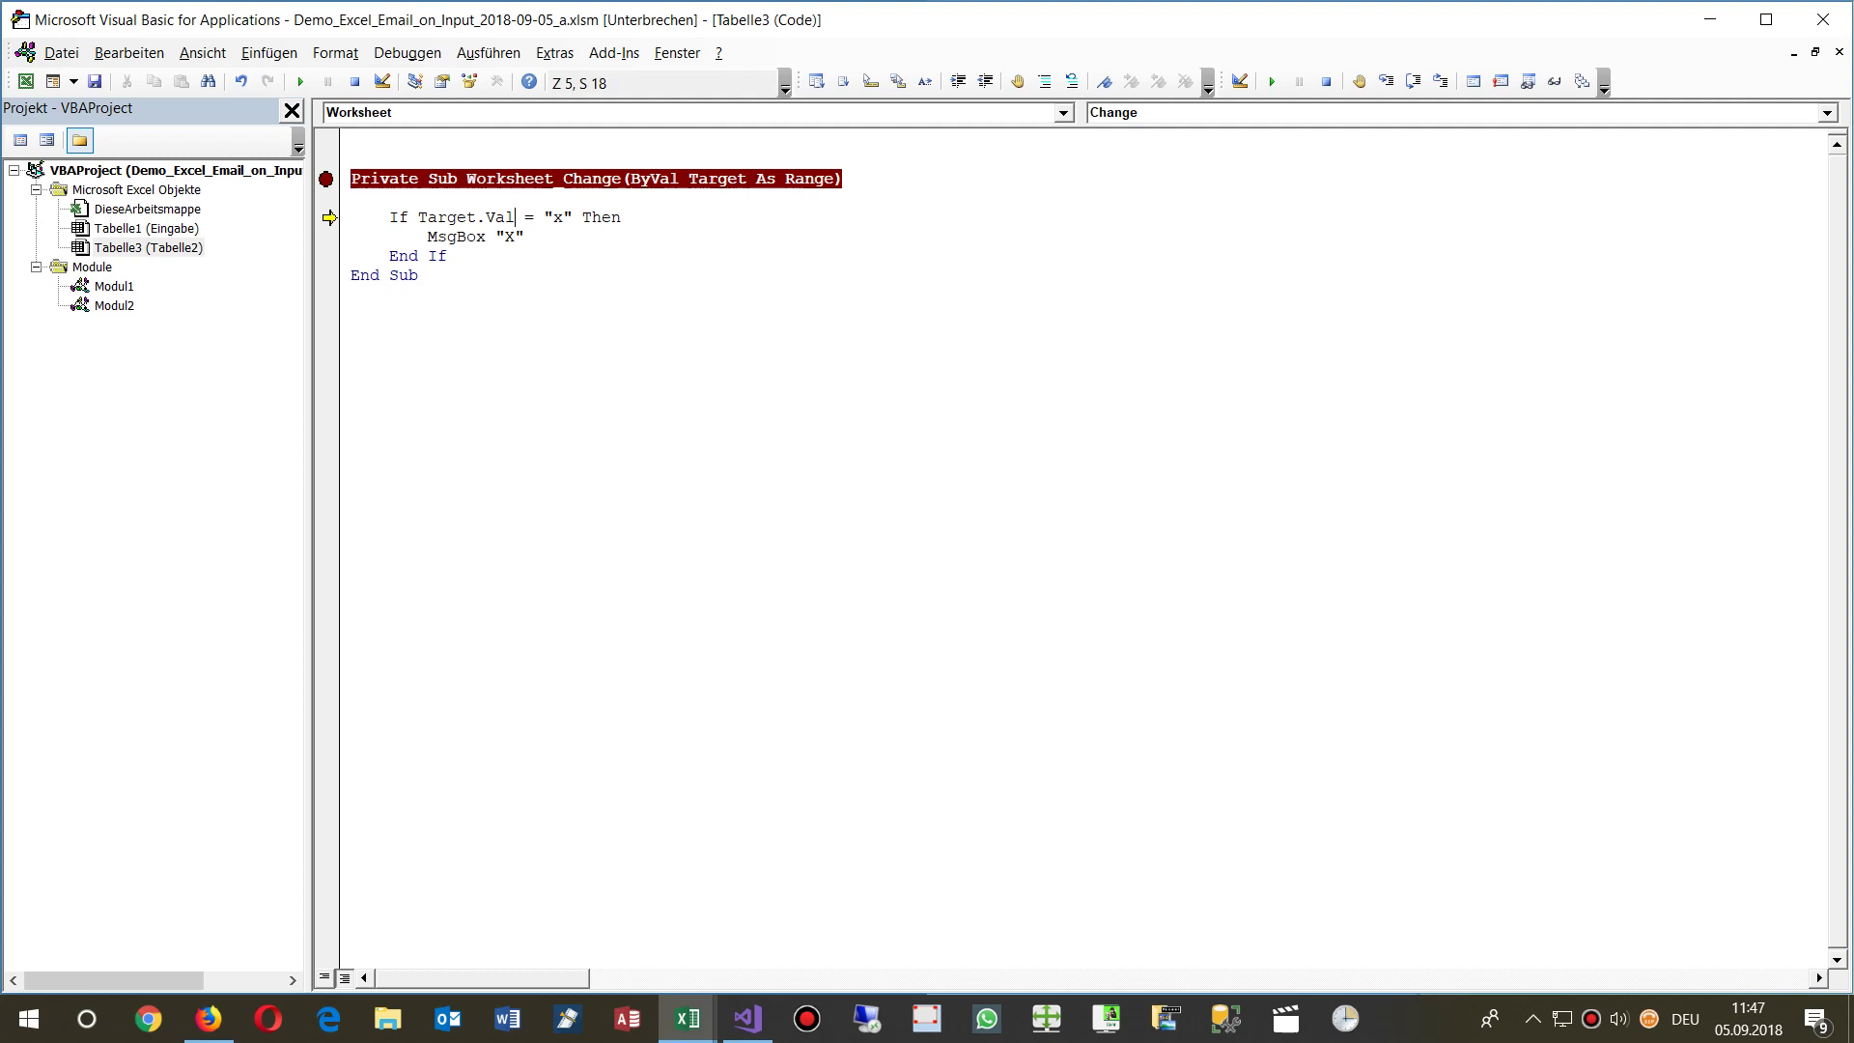
pyautogui.hotkey('ctrl', 'space')
pyautogui.write('u')
pyautogui.press('Tab')
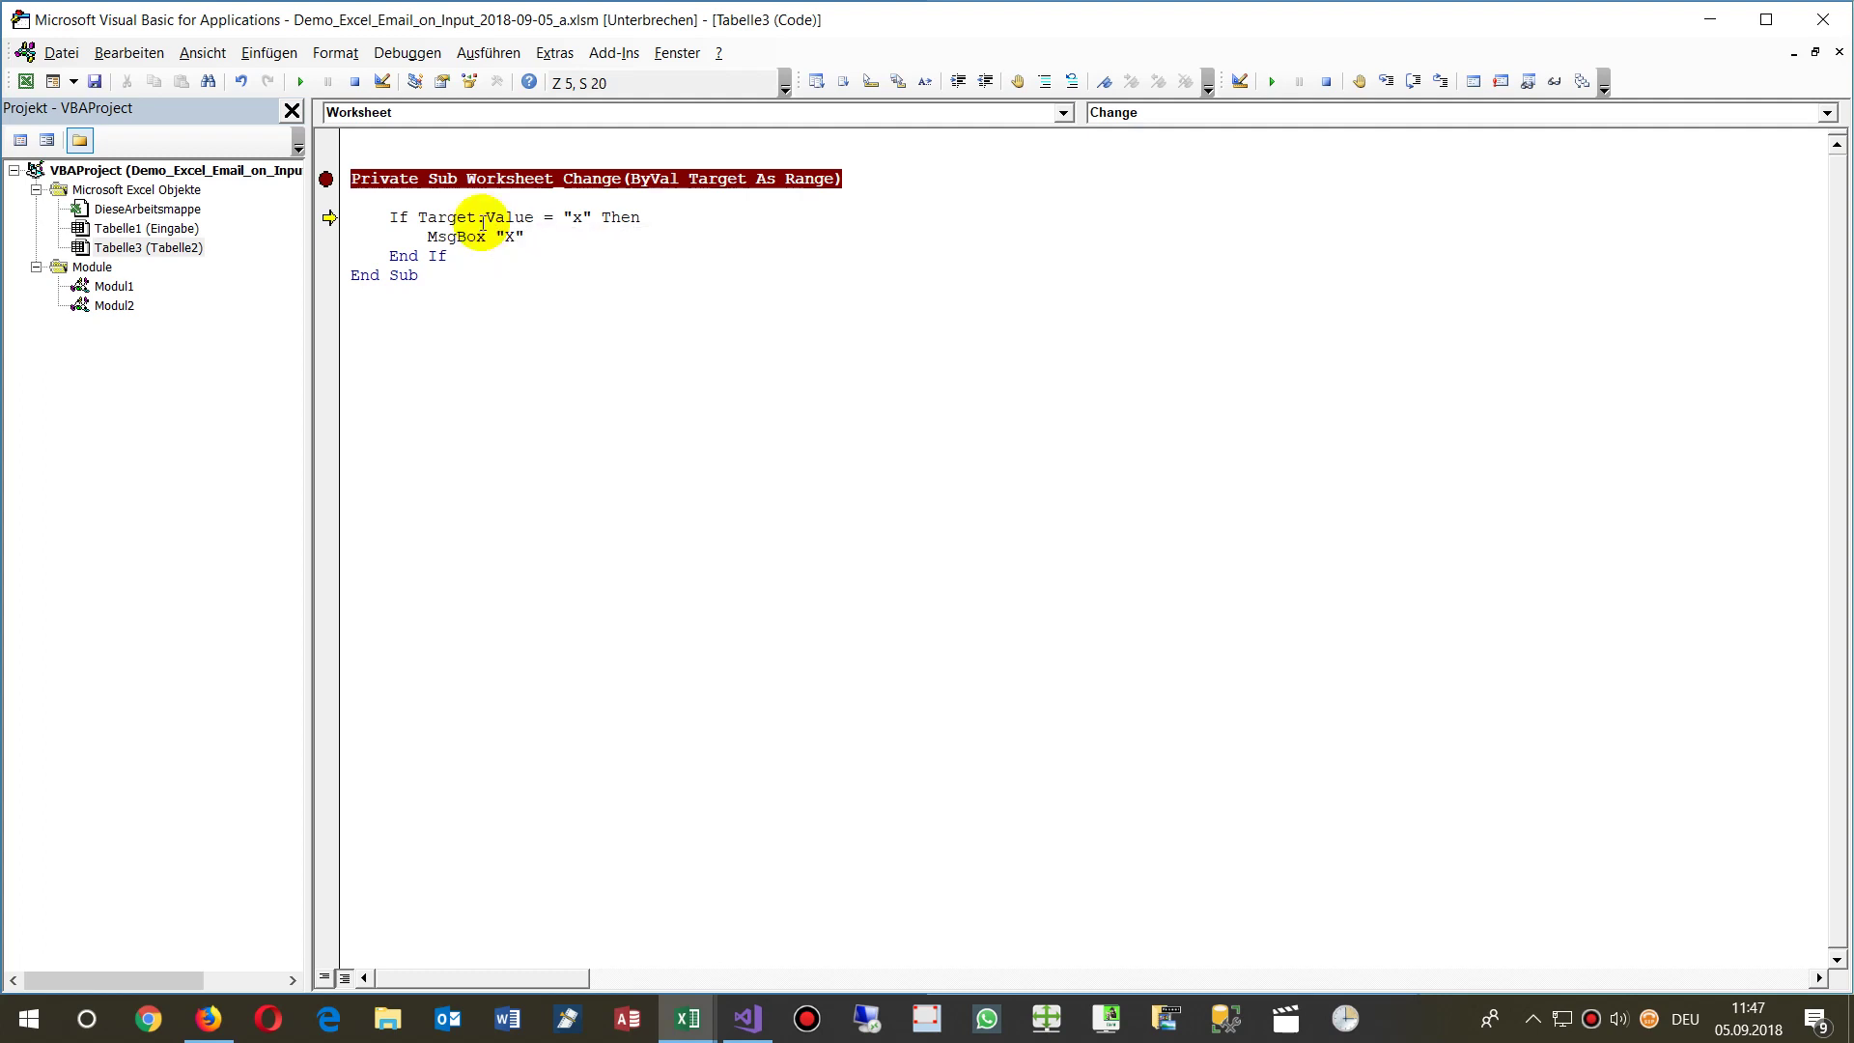
# - Step through the MsgBox line and dismiss the "X" message
pyautogui.press('F8')
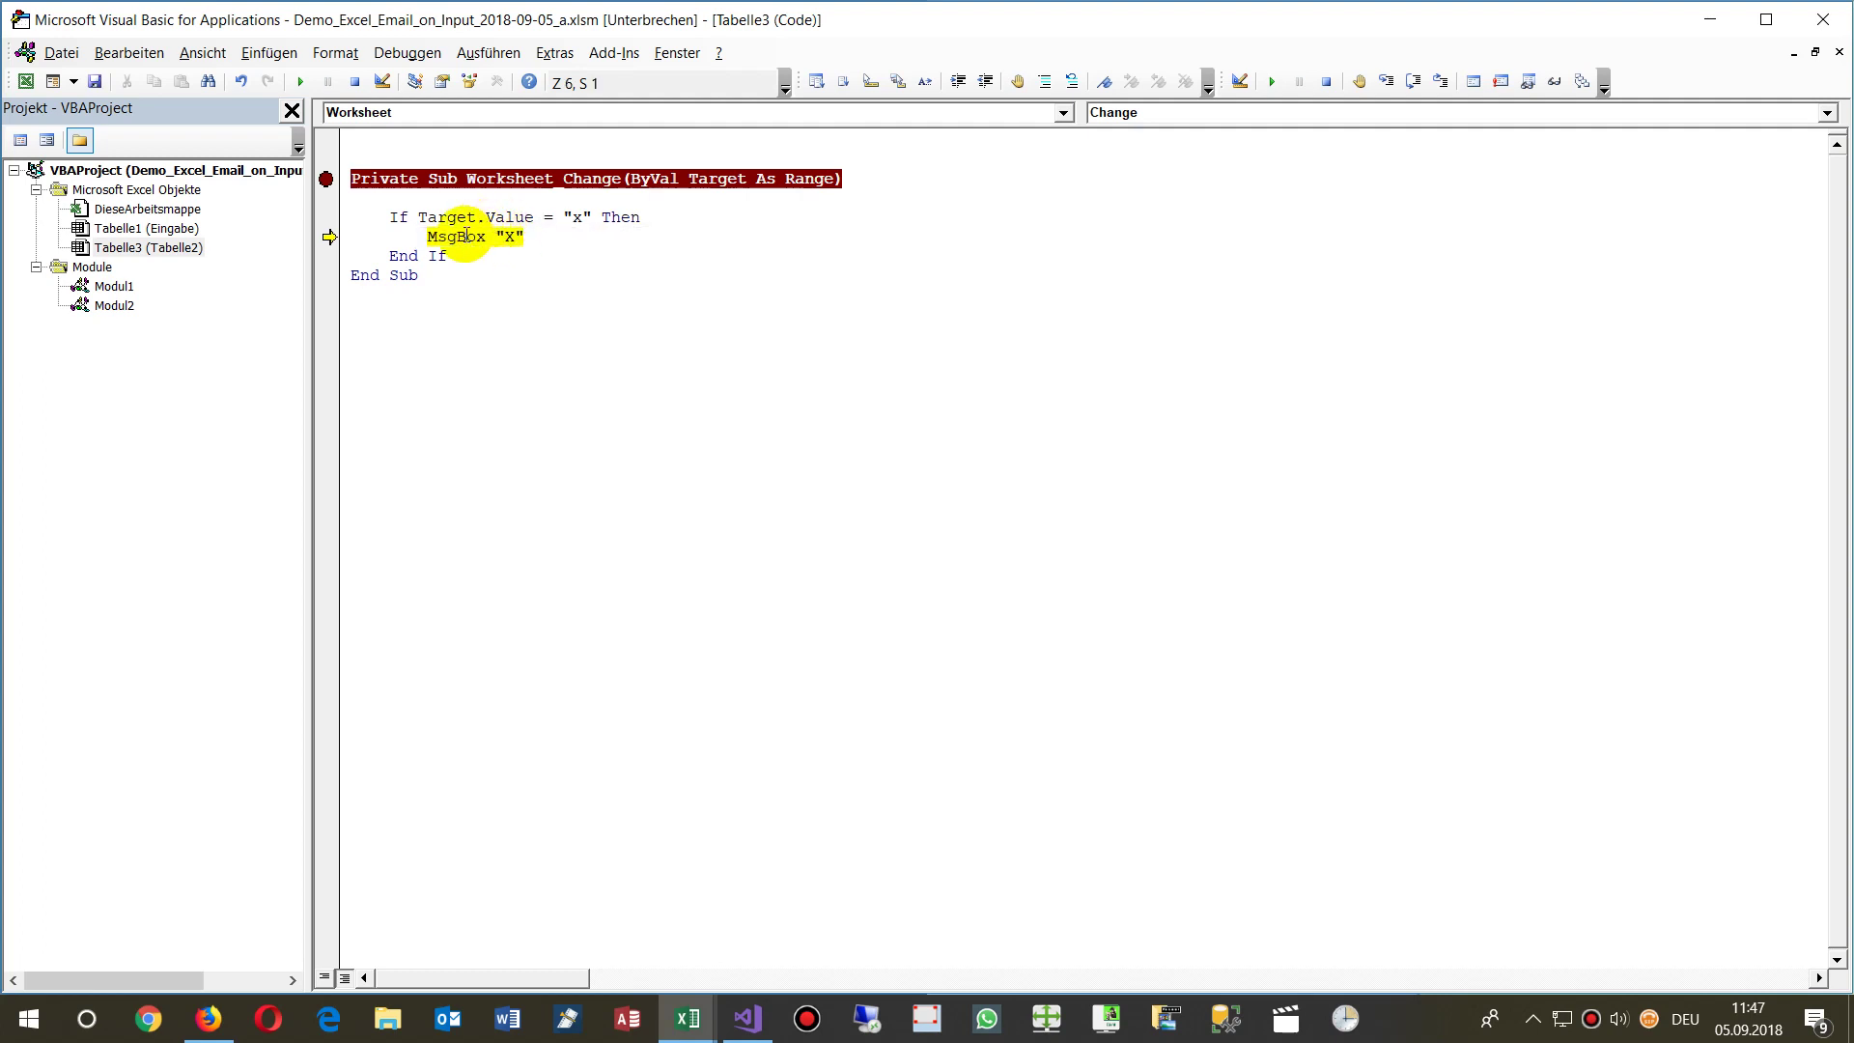
pyautogui.press('F8')
pyautogui.click(942, 588)
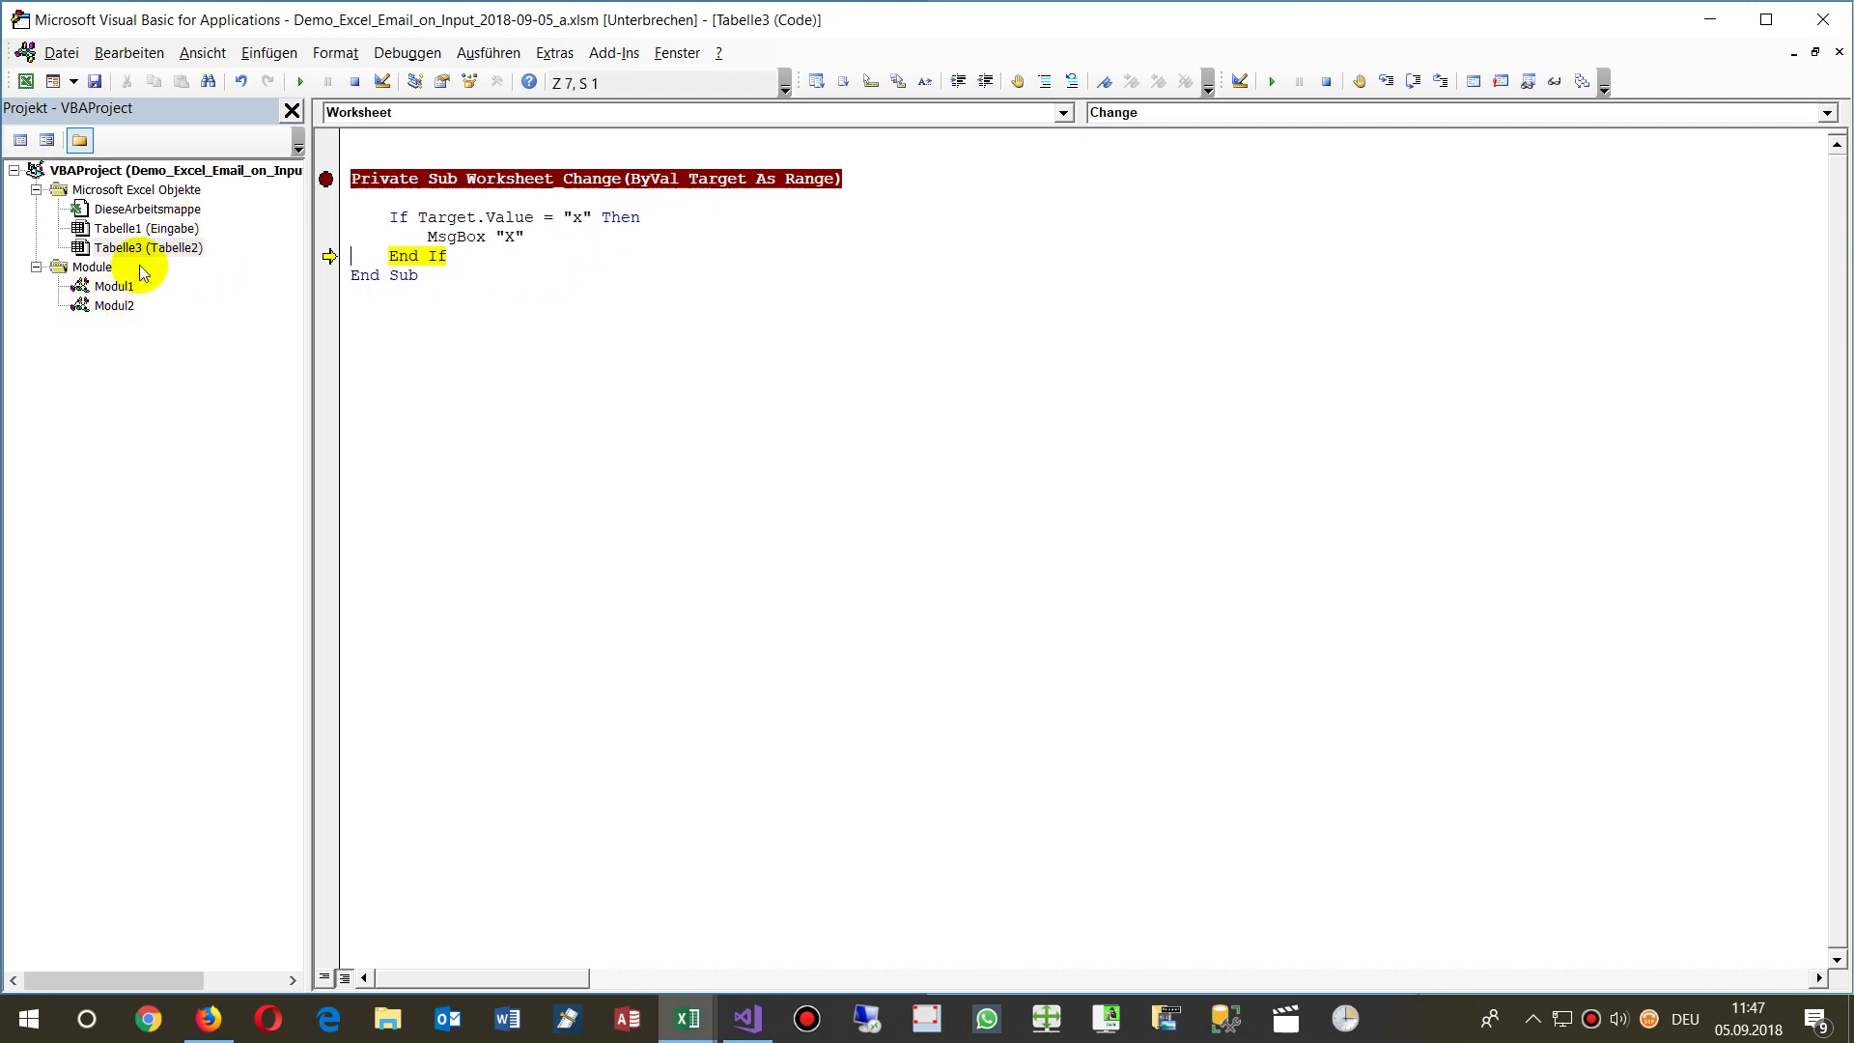
# - Select Tabelle1 (Eingabe)'s commented-out Change procedure from line 2 to End Sub
pyautogui.doubleClick(145, 229)
pyautogui.moveTo(497, 608); pyautogui.dragTo(162, 152)
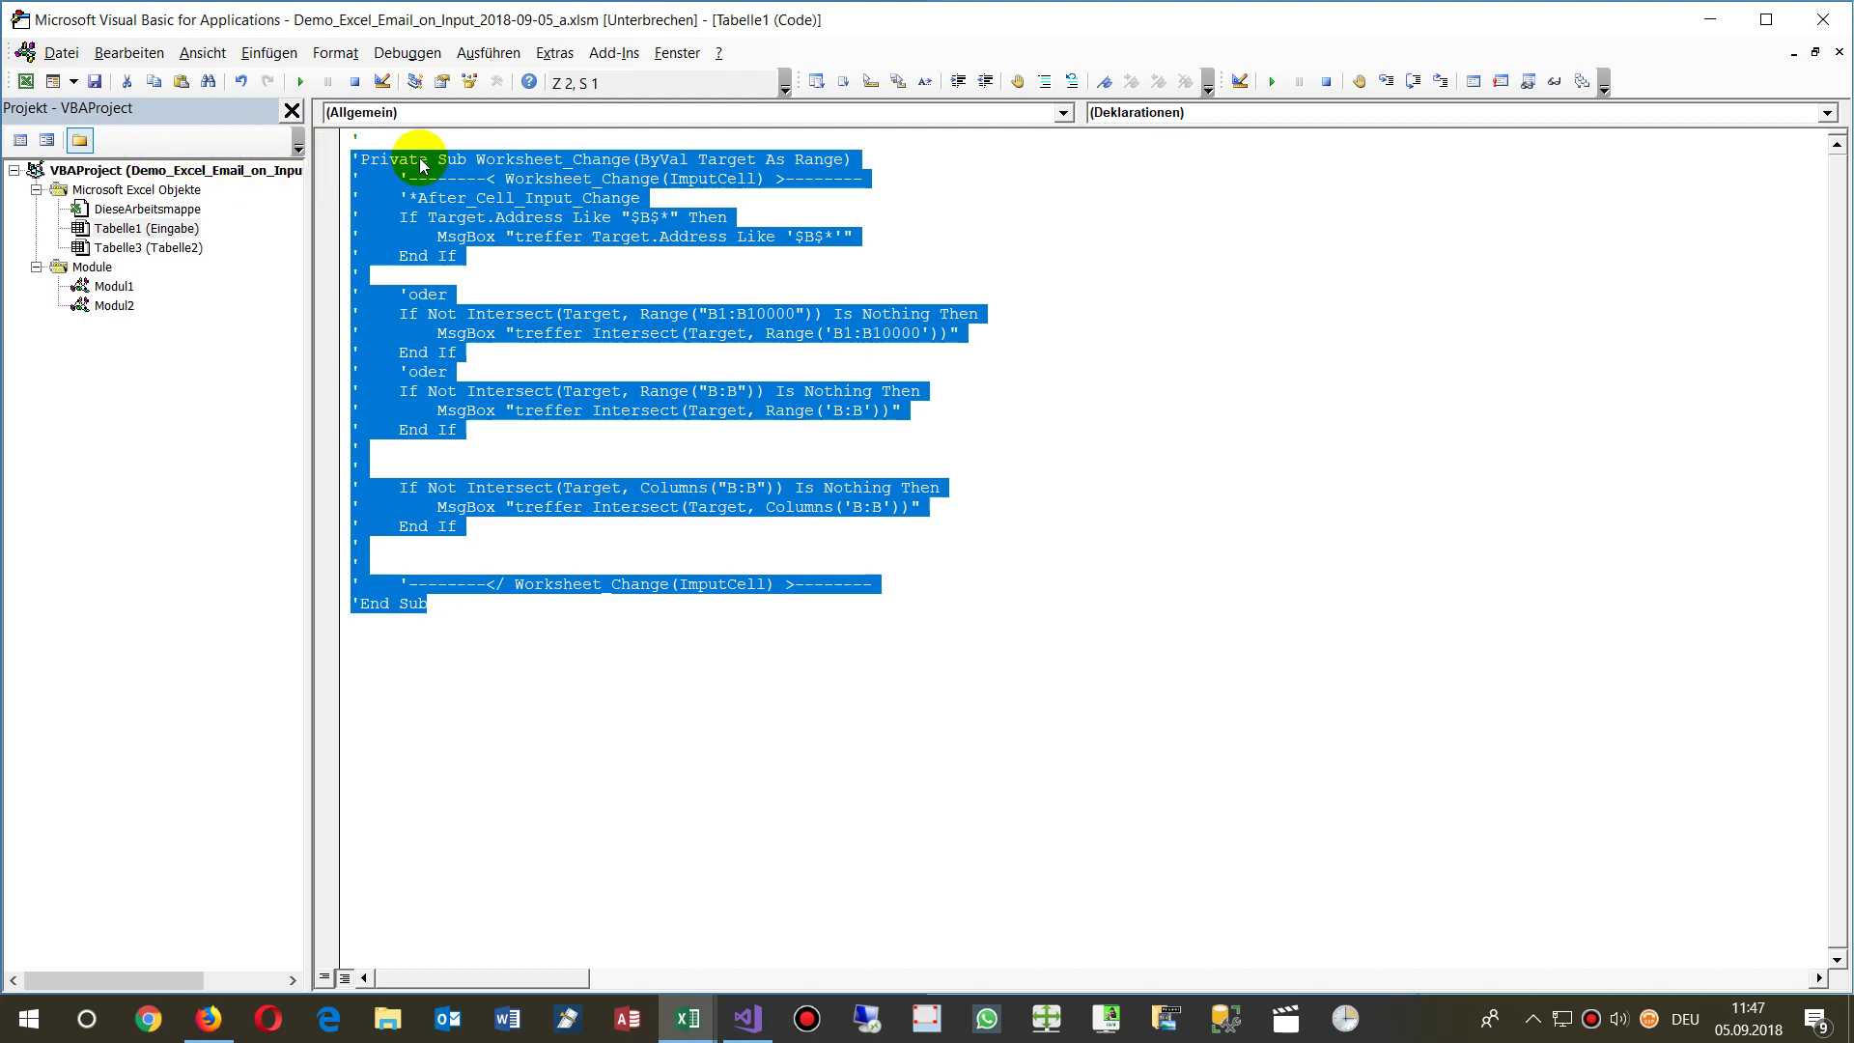
pyautogui.hotkey('alt', 'F11')
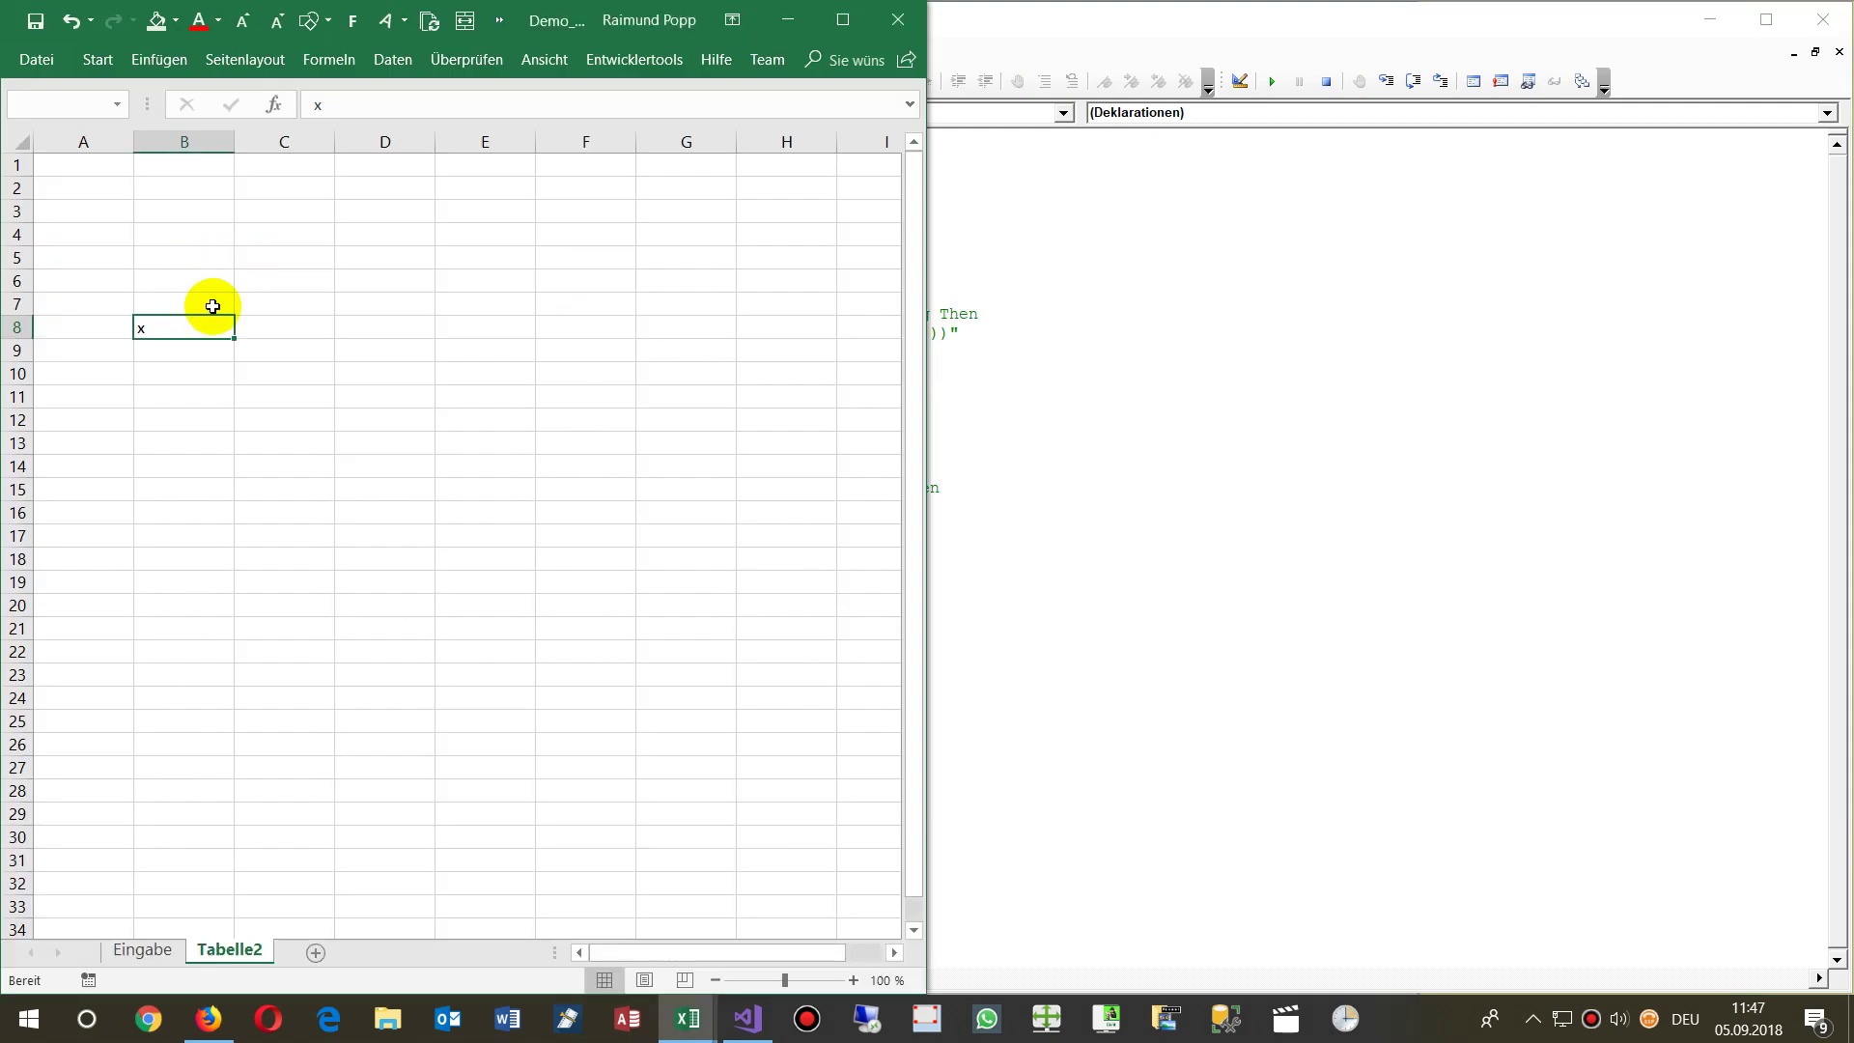
pyautogui.hotkey('alt', 'F11')
# - Reset the paused macro and paste the commented procedure over Tabelle3's existing code
pyautogui.doubleClick(172, 249)
pyautogui.click(500, 372)
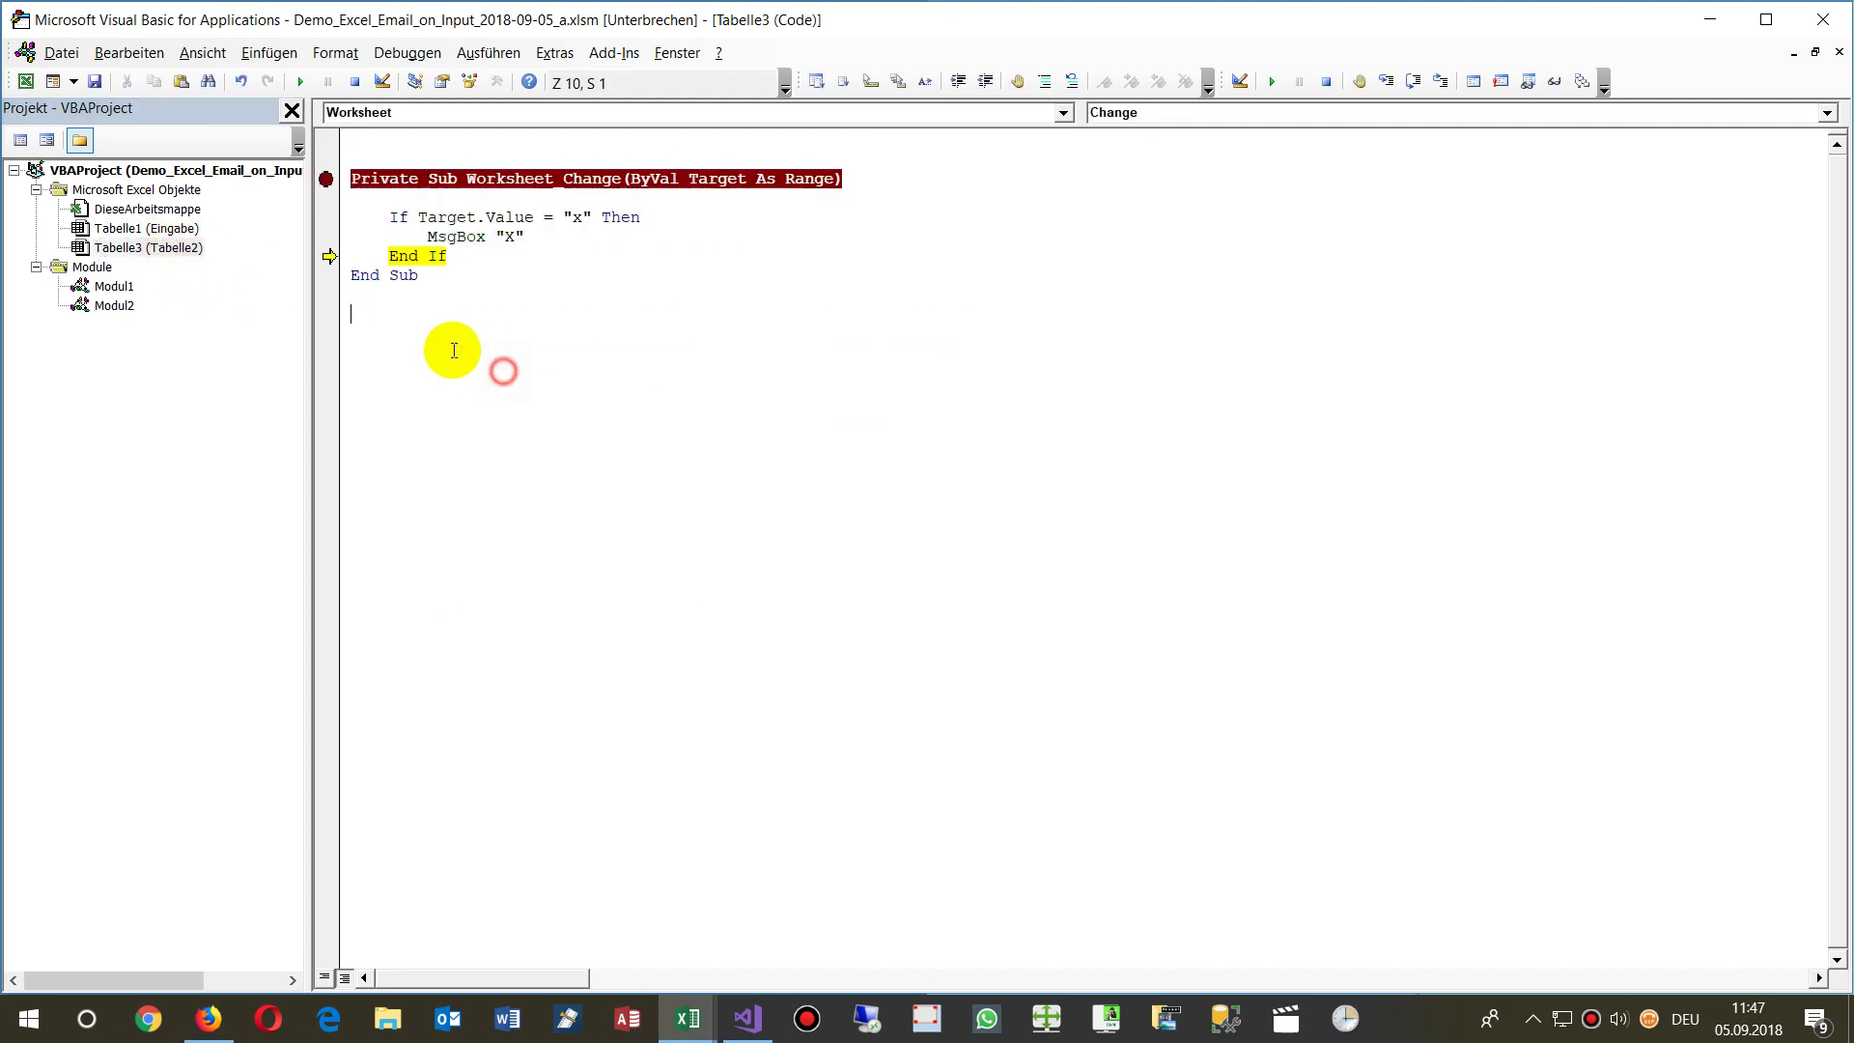
pyautogui.click(357, 84)
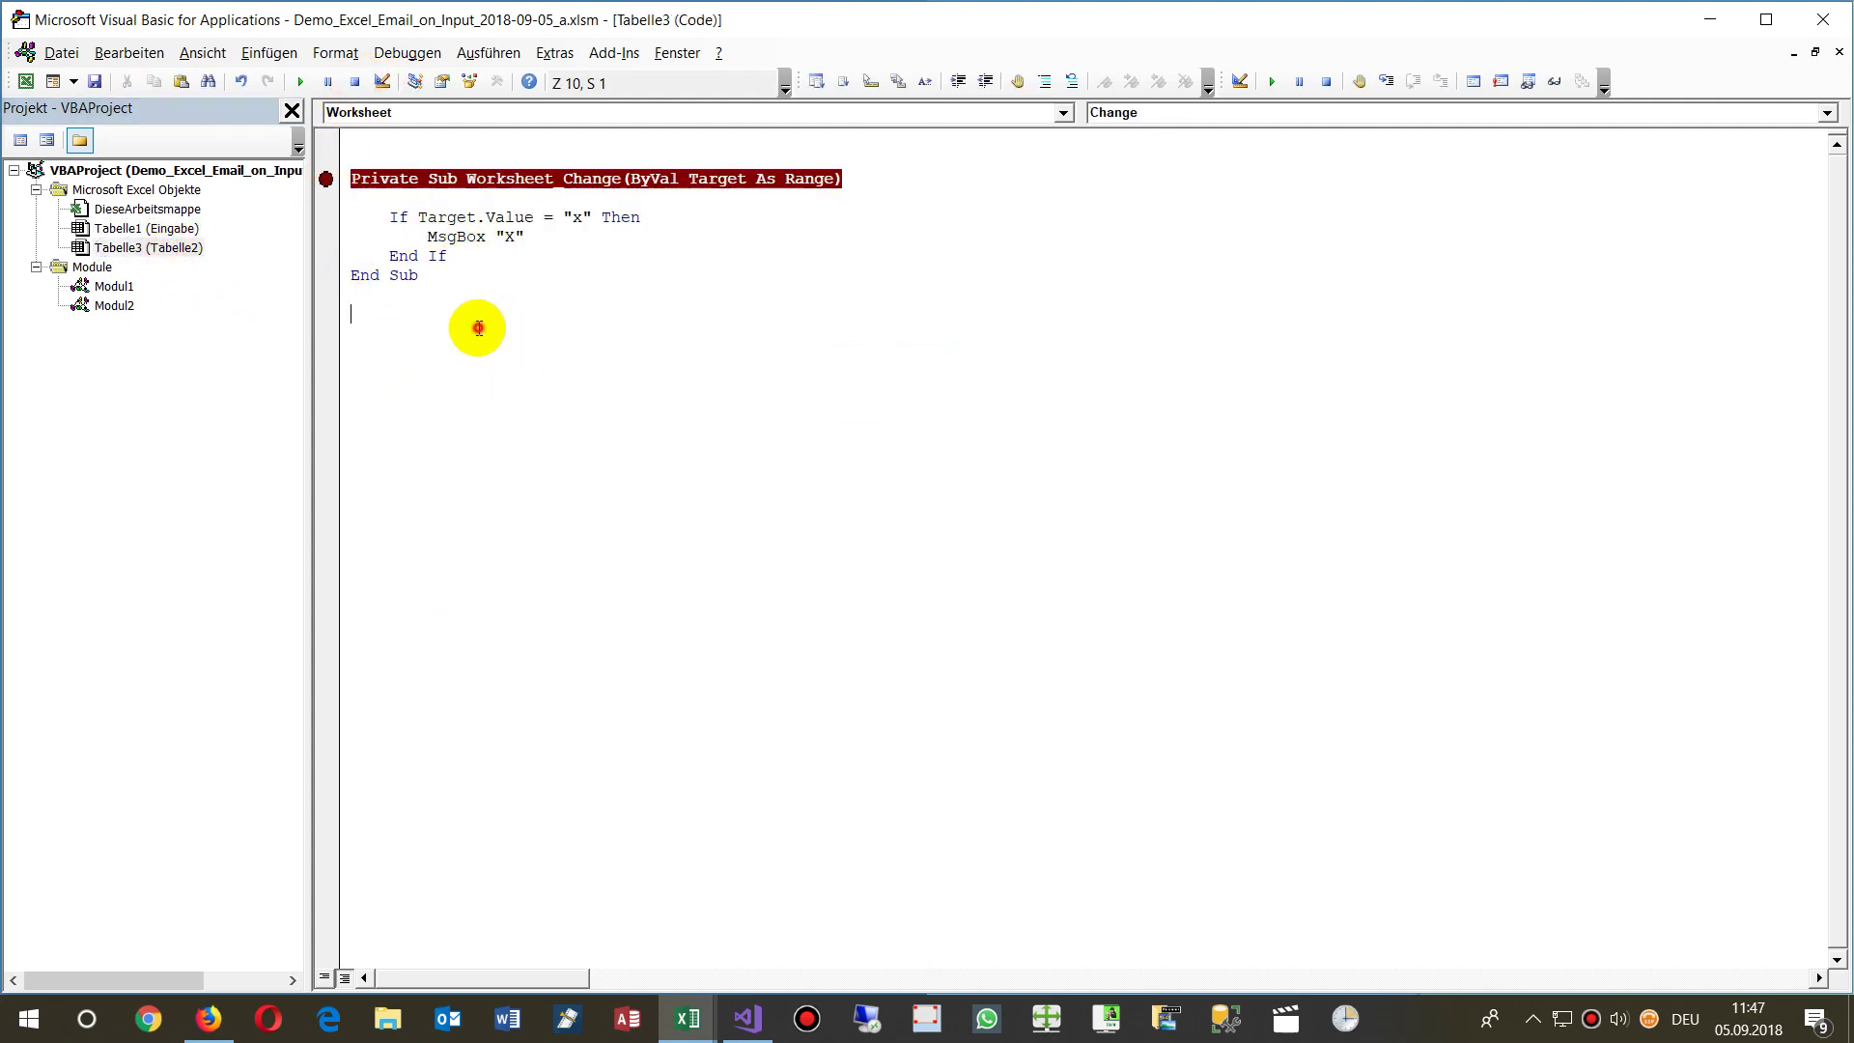
pyautogui.moveTo(476, 327); pyautogui.dragTo(309, 179)
pyautogui.write('\'Private Sub Worksheet_Change(ByVal Target As Range) \'    \'--------< Worksheet_Change(ImputCell) >-------- \'    \'*After_Cell_Input_Change \'    If Target.Address Like "$B$*" Then \'        MsgBox "treffer Target.Address Like \'$B$*\'" \'    End If \' \'    \'oder \'    If Not Intersect(Target, Range("B1:B10000")) Is Nothing Then \'        MsgBox "treffer Intersect(Target, Range(\'B1:B10000\'))" \'    End If \'    \'oder \'    If Not Intersect(Target, Range("B:B")) Is Nothing Then \'        MsgBox "treffer Intersect(Target, Range(\'B:B\'))" \'    End If \' \' \'    If Not Intersect(Target, Columns("B:B")) Is Nothing Then \'        MsgBox "treffer Intersect(Target, Columns(\'B:B\'))" \'    End If \' \' \'    \'--------</ Worksheet_Change(ImputCell) >-------- \'End Sub')
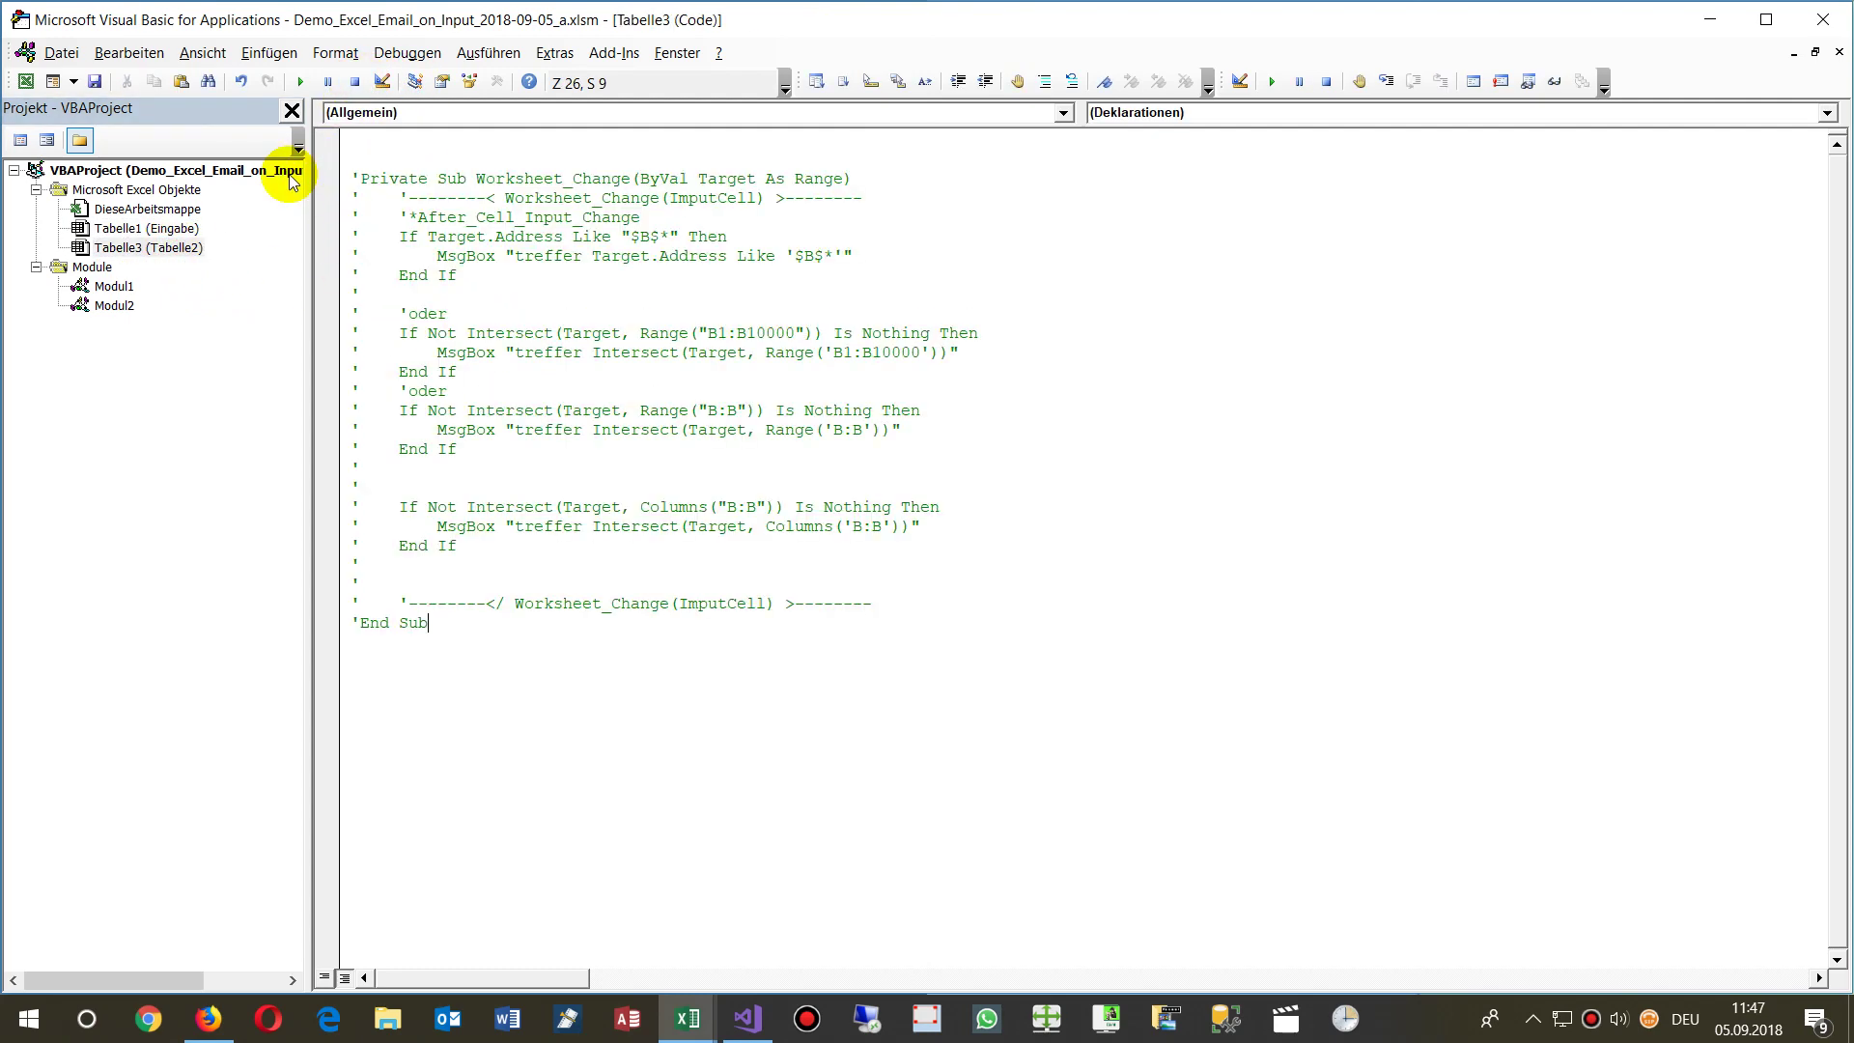
# - Uncomment the pasted procedure and set a breakpoint on the Target.Address check
pyautogui.moveTo(445, 626)
pyautogui.mouseDown()
pyautogui.moveTo(240, 271)
pyautogui.moveTo(244, 183)
pyautogui.mouseUp()
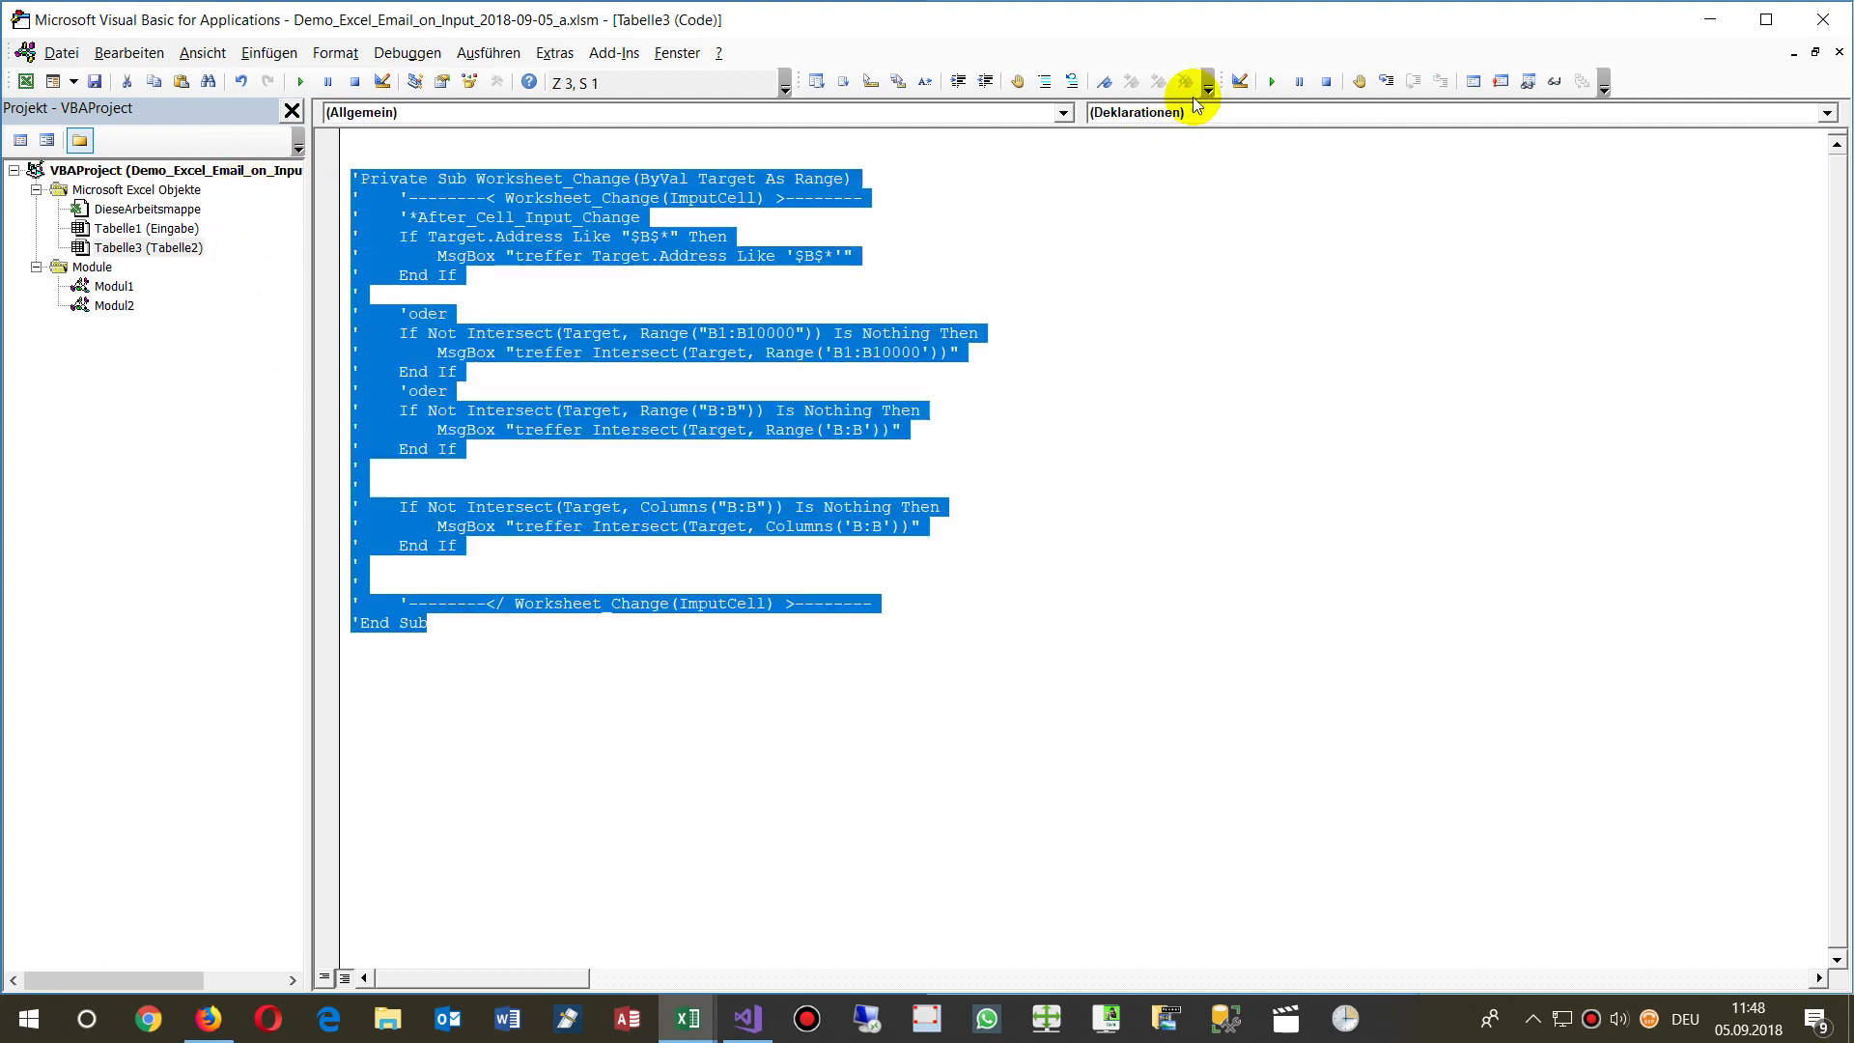
pyautogui.click(1071, 81)
pyautogui.click(957, 524)
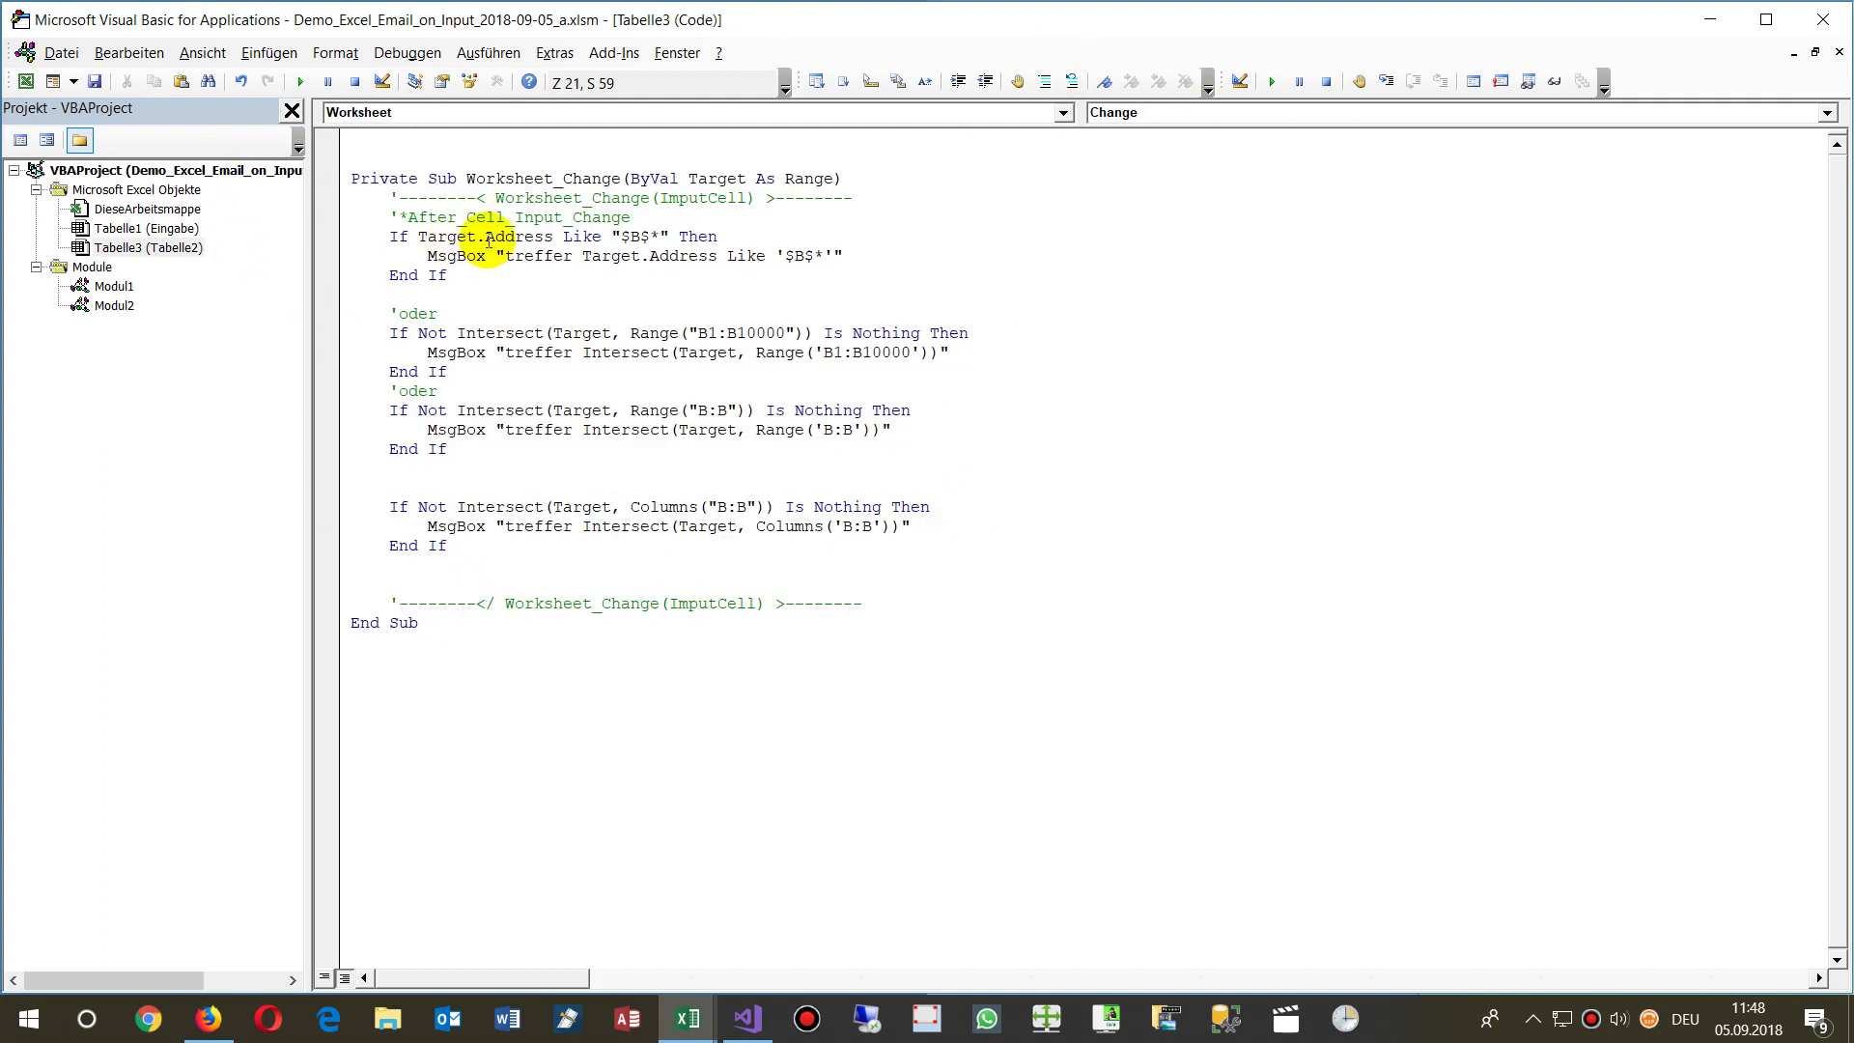
pyautogui.moveTo(418, 236); pyautogui.dragTo(553, 236)
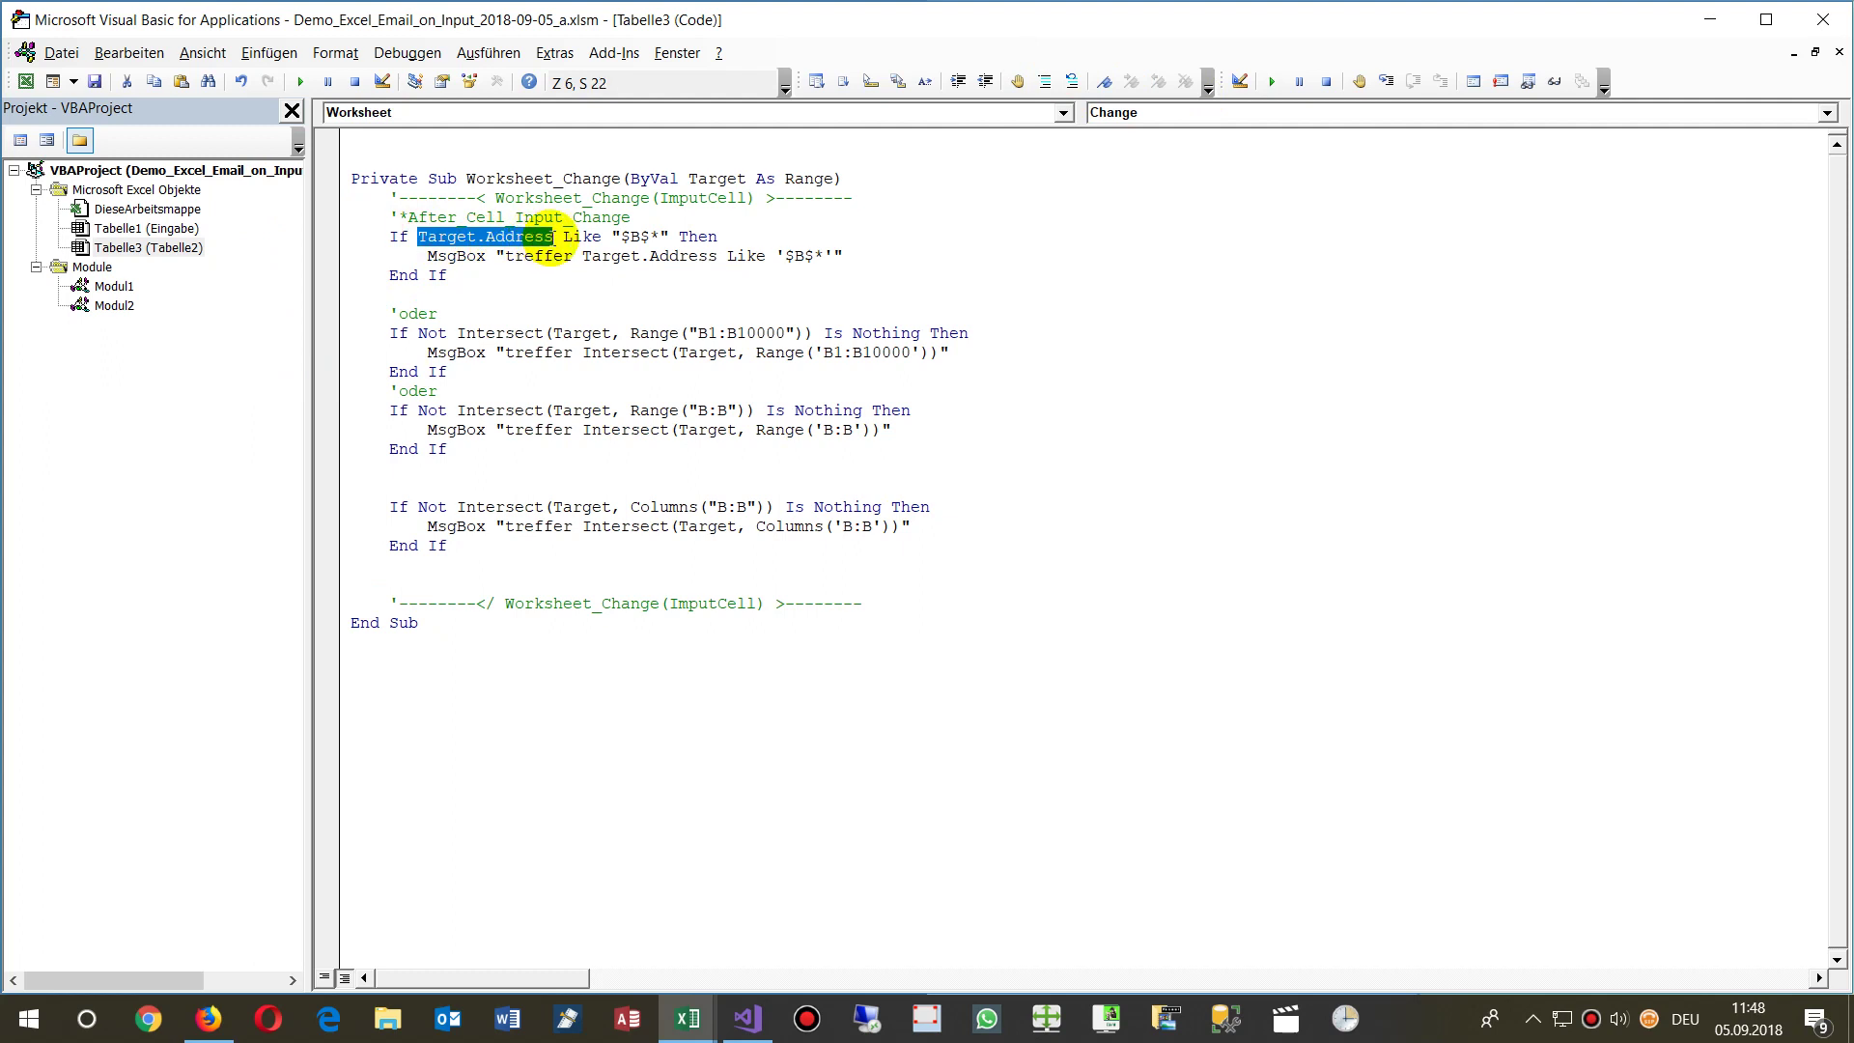
pyautogui.click(326, 237)
pyautogui.hotkey('alt', 'F11')
# - Enter test2 in cell B4 of Tabelle2 to trigger Worksheet_Change
pyautogui.click(193, 238)
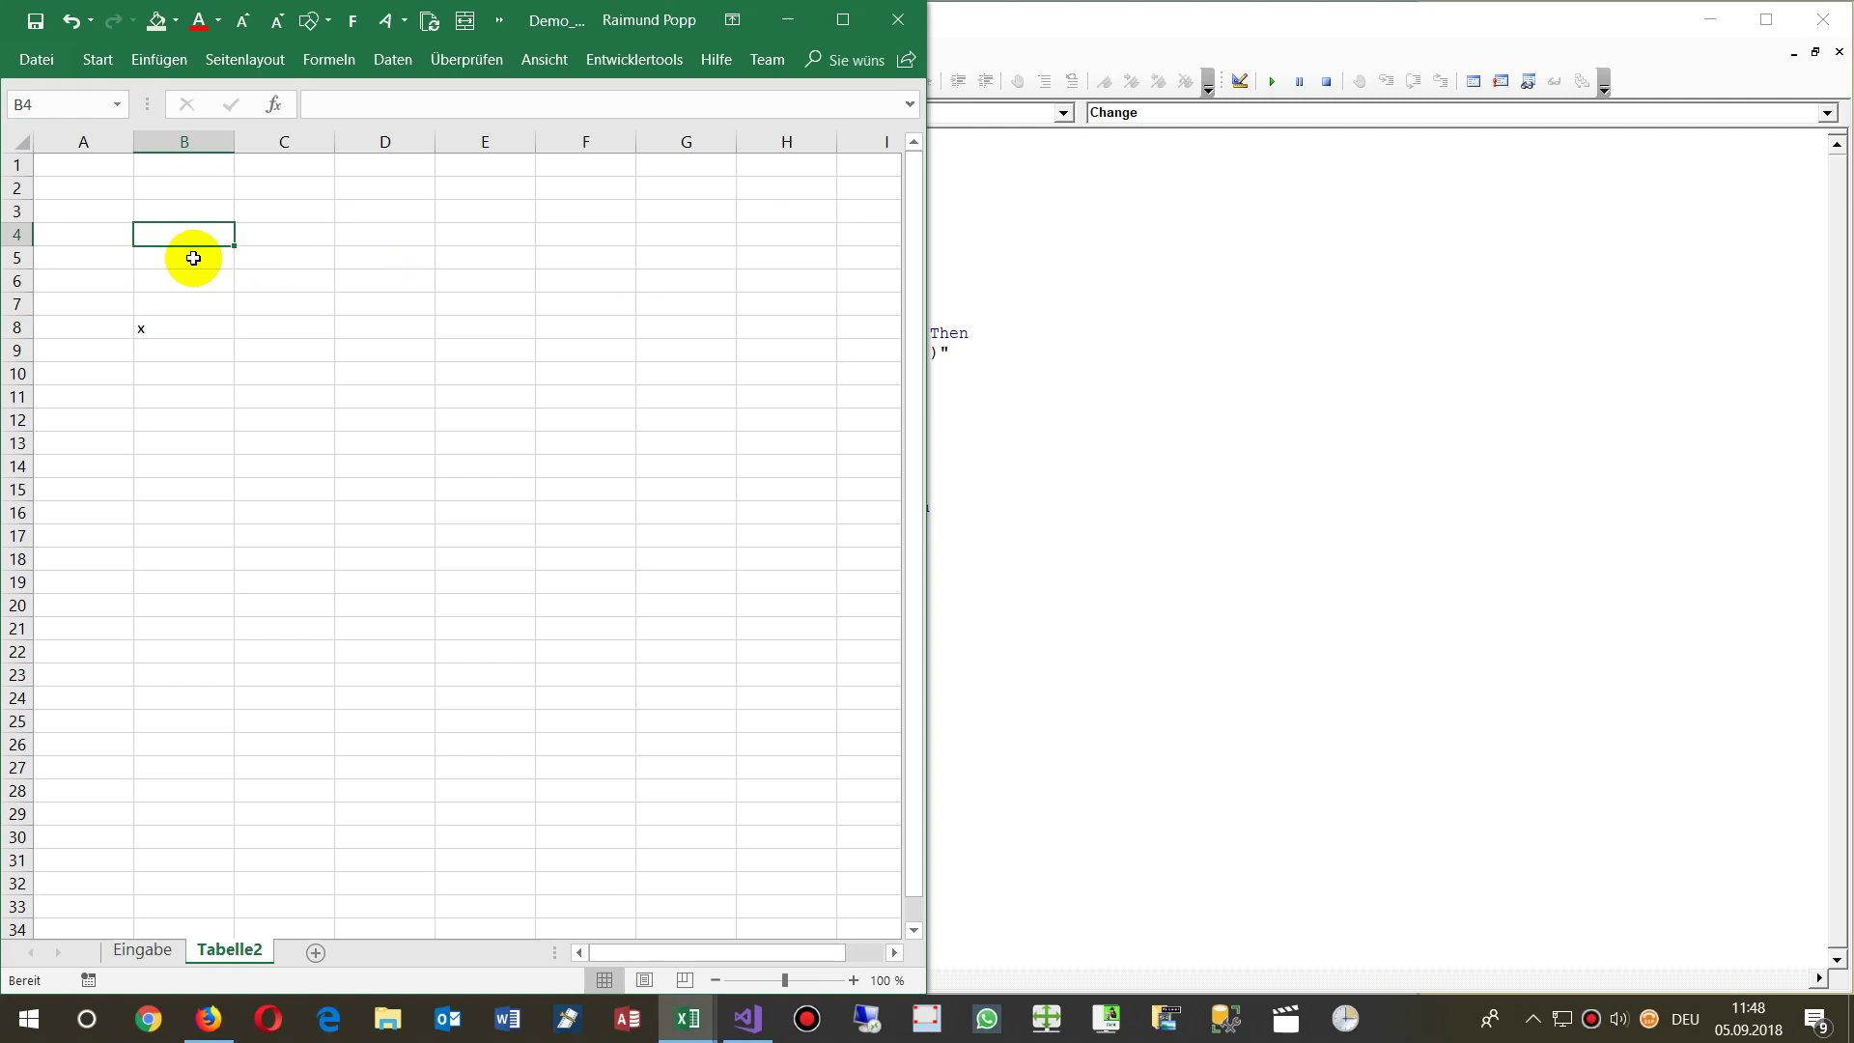
pyautogui.write('2')
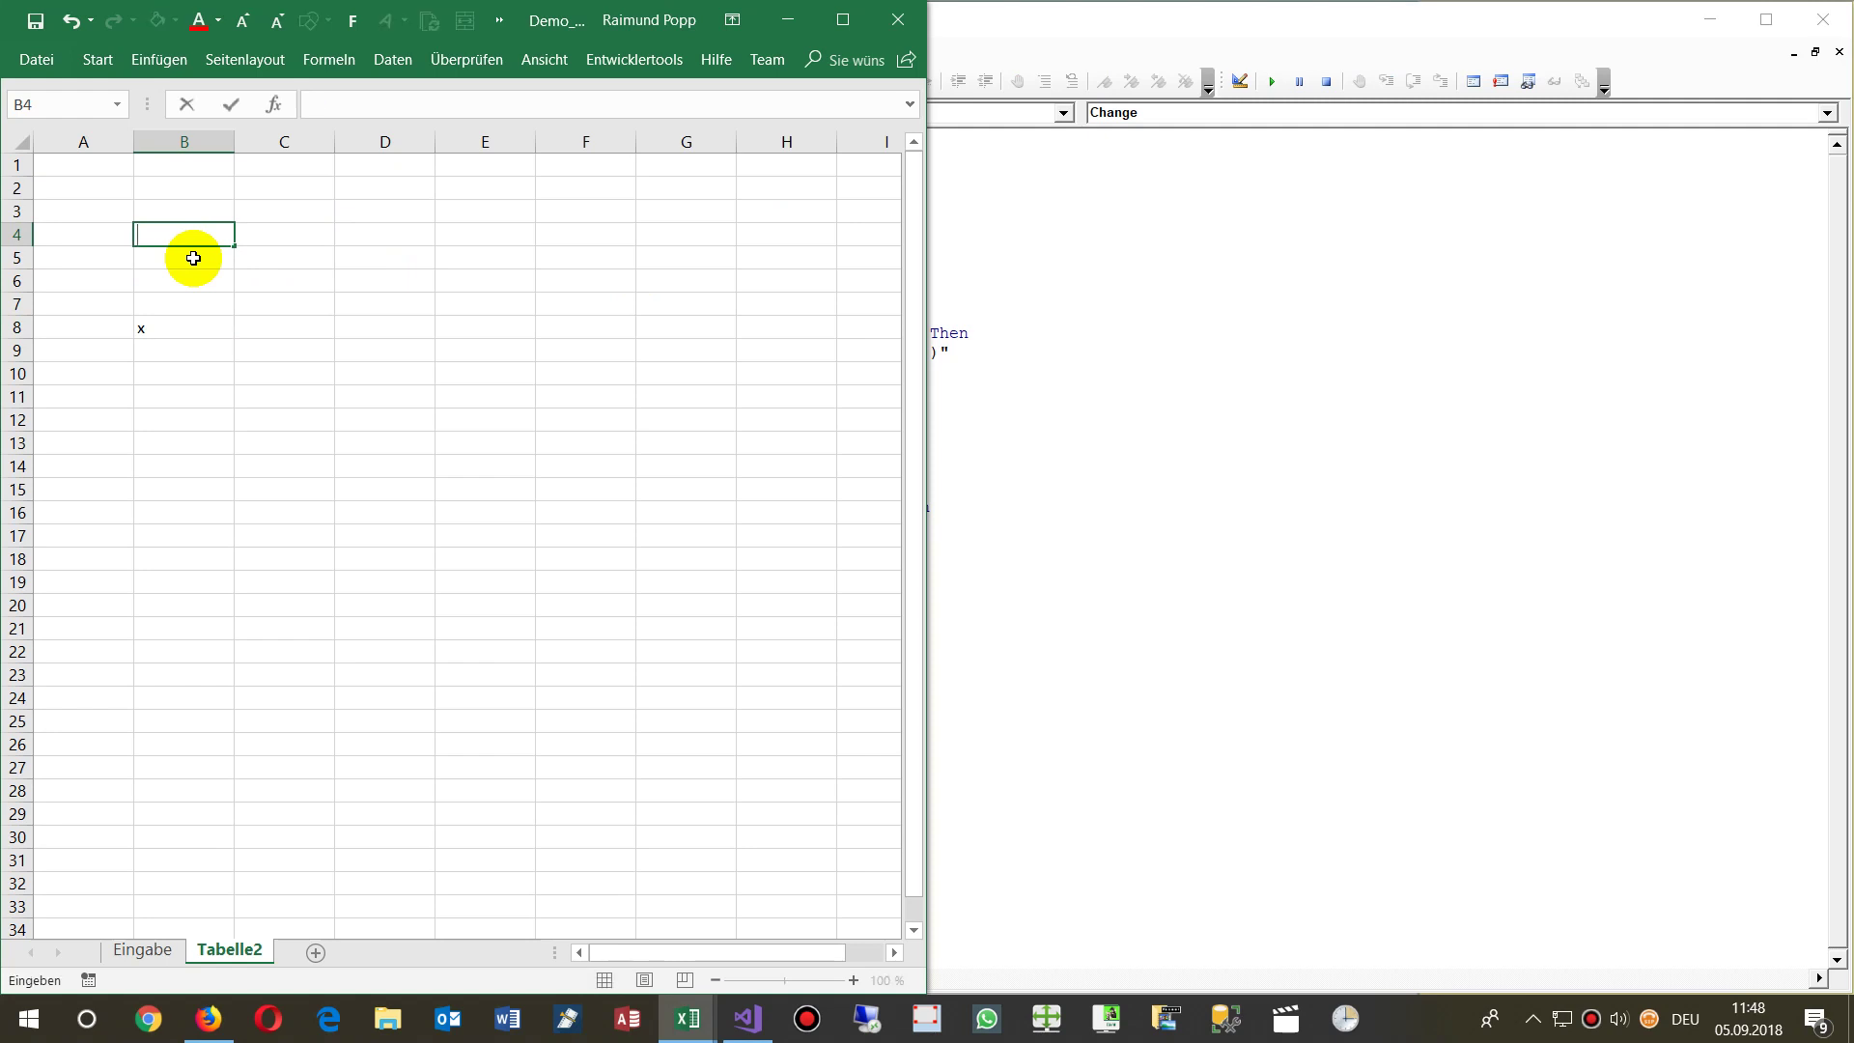
pyautogui.write('test2')
pyautogui.press('Return')
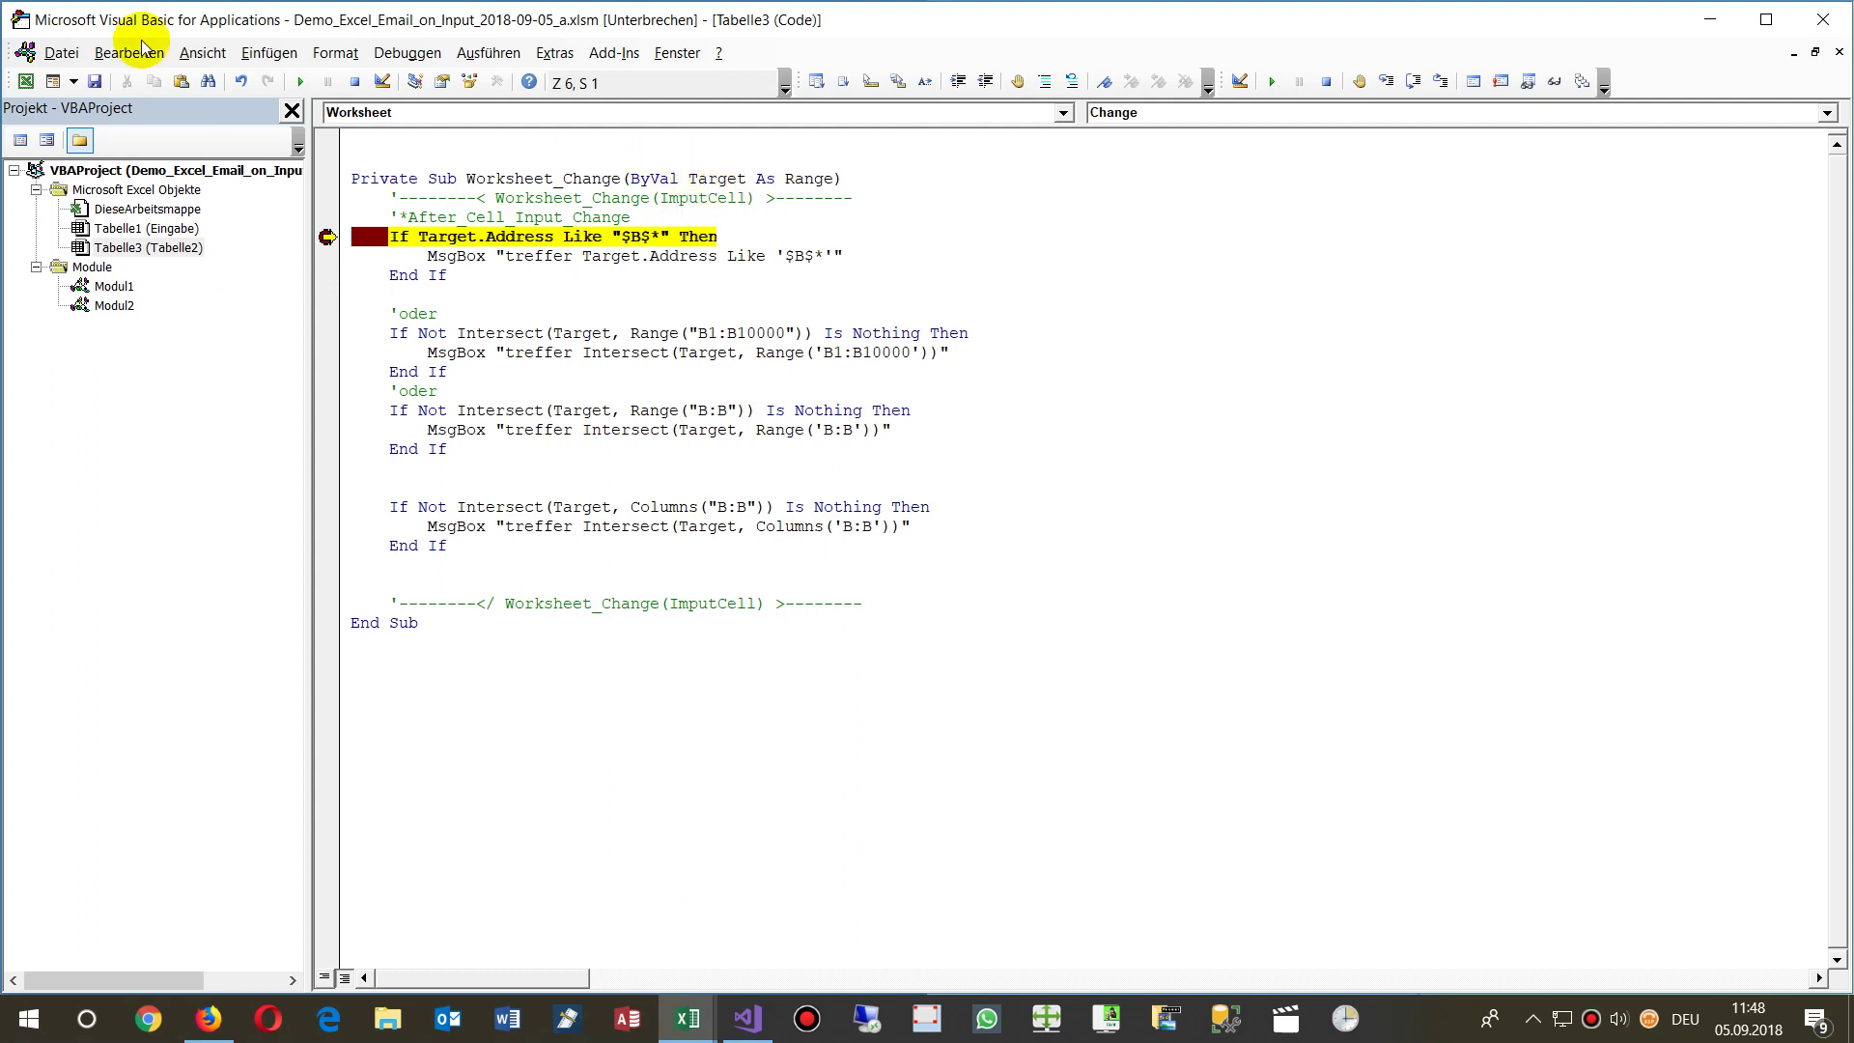
# - Replace the undefined Address watch and expand Target, showing its value test2
pyautogui.doubleClick(529, 240)
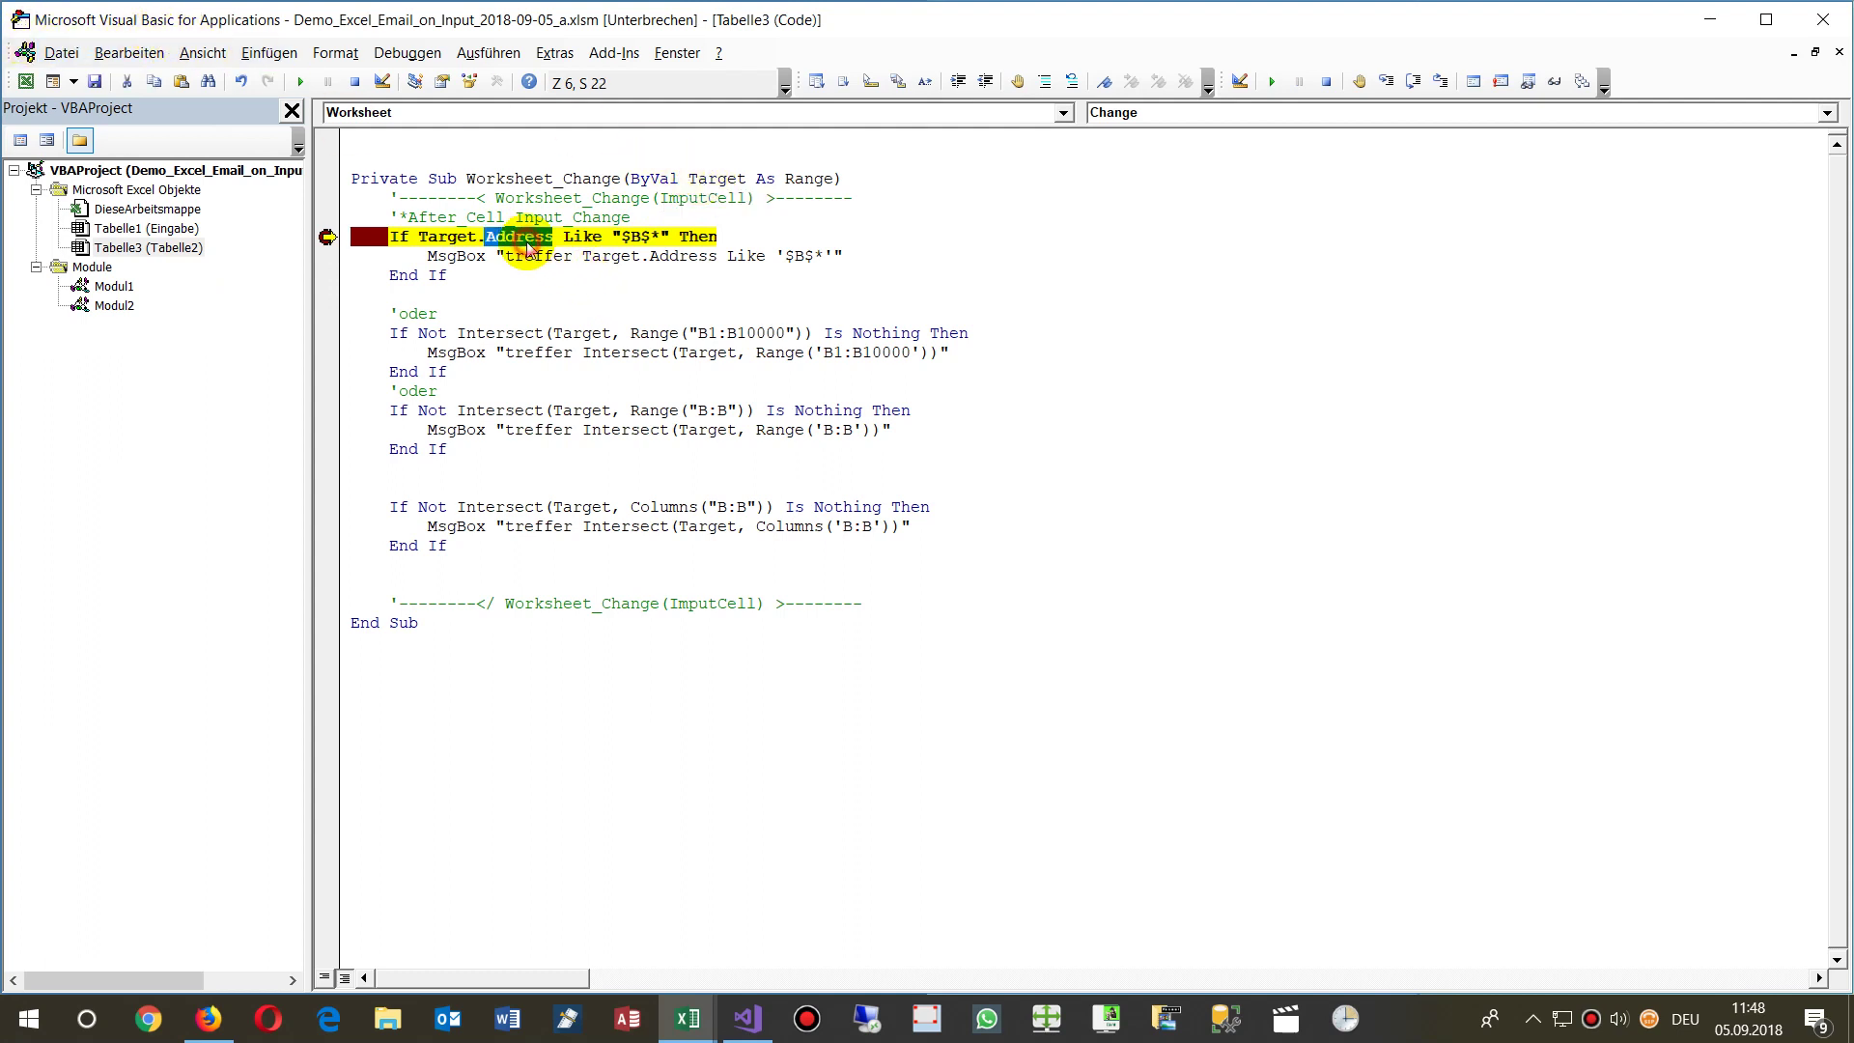
pyautogui.hotkey('shift', 'F9')
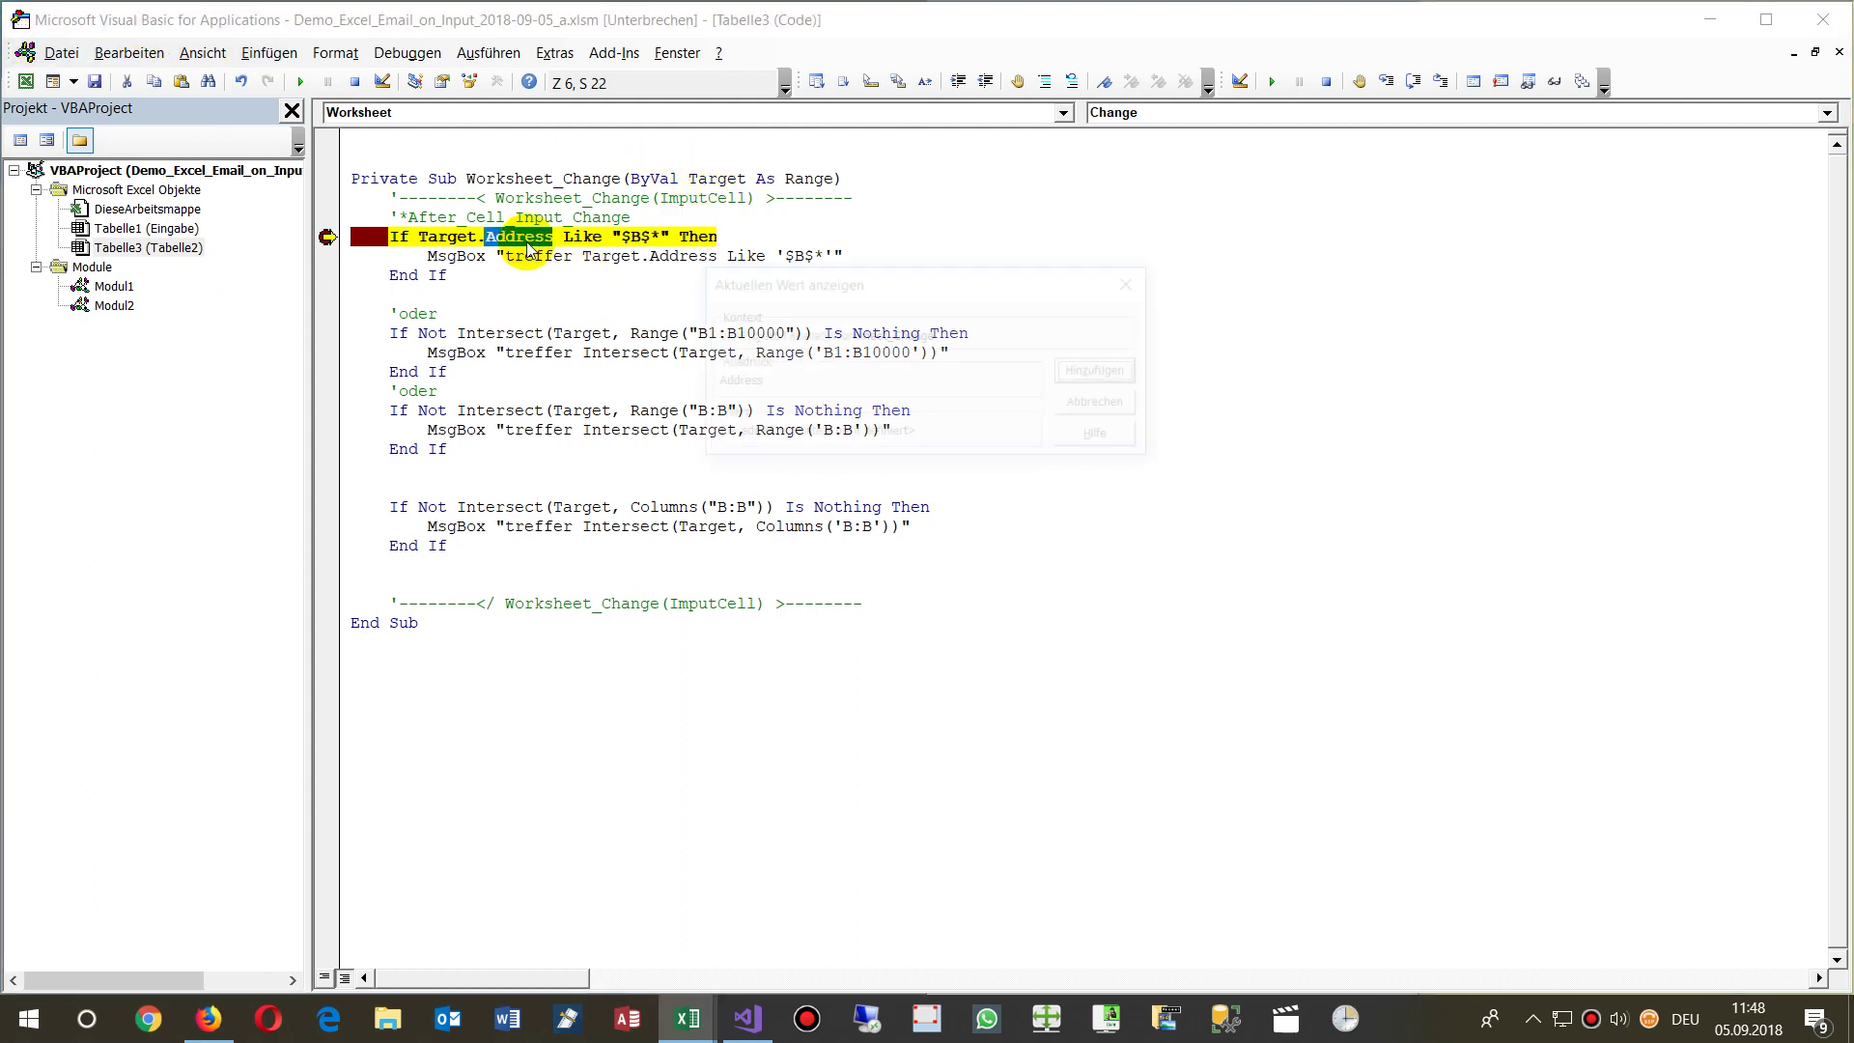
pyautogui.click(1101, 373)
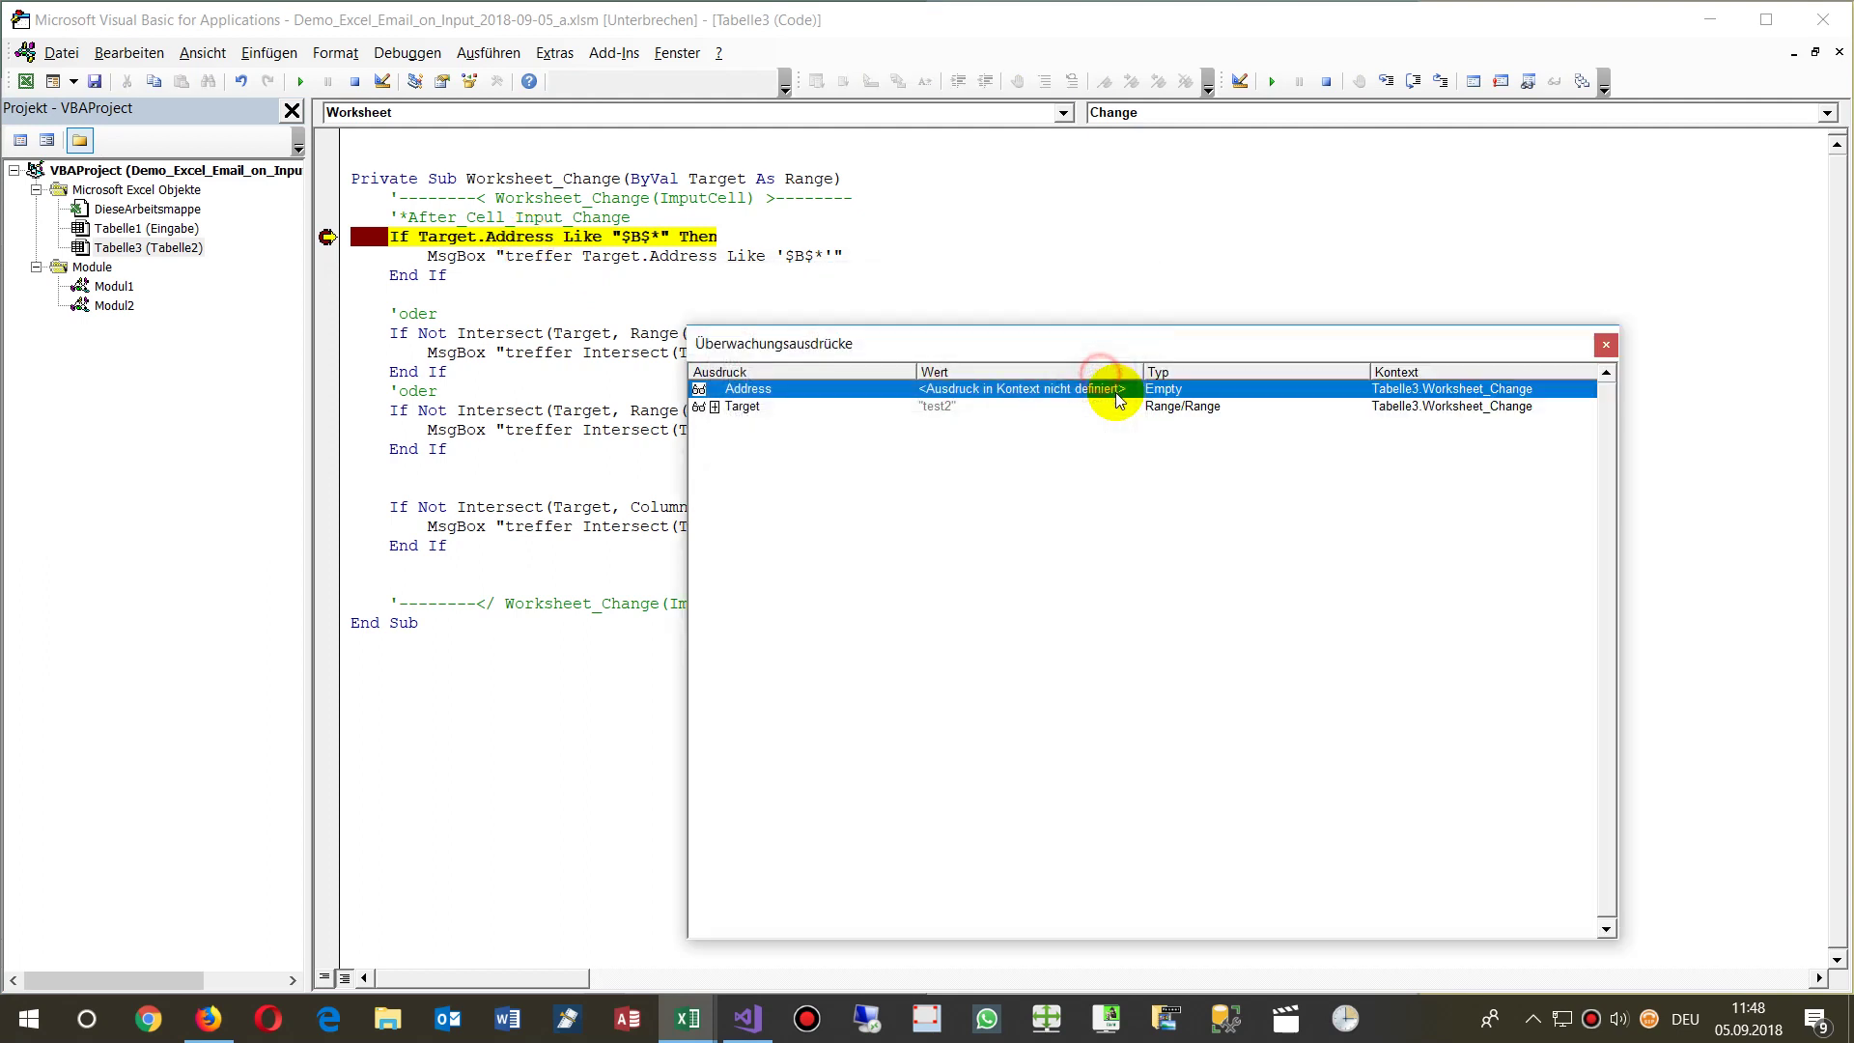
pyautogui.press('Delete')
pyautogui.click(715, 389)
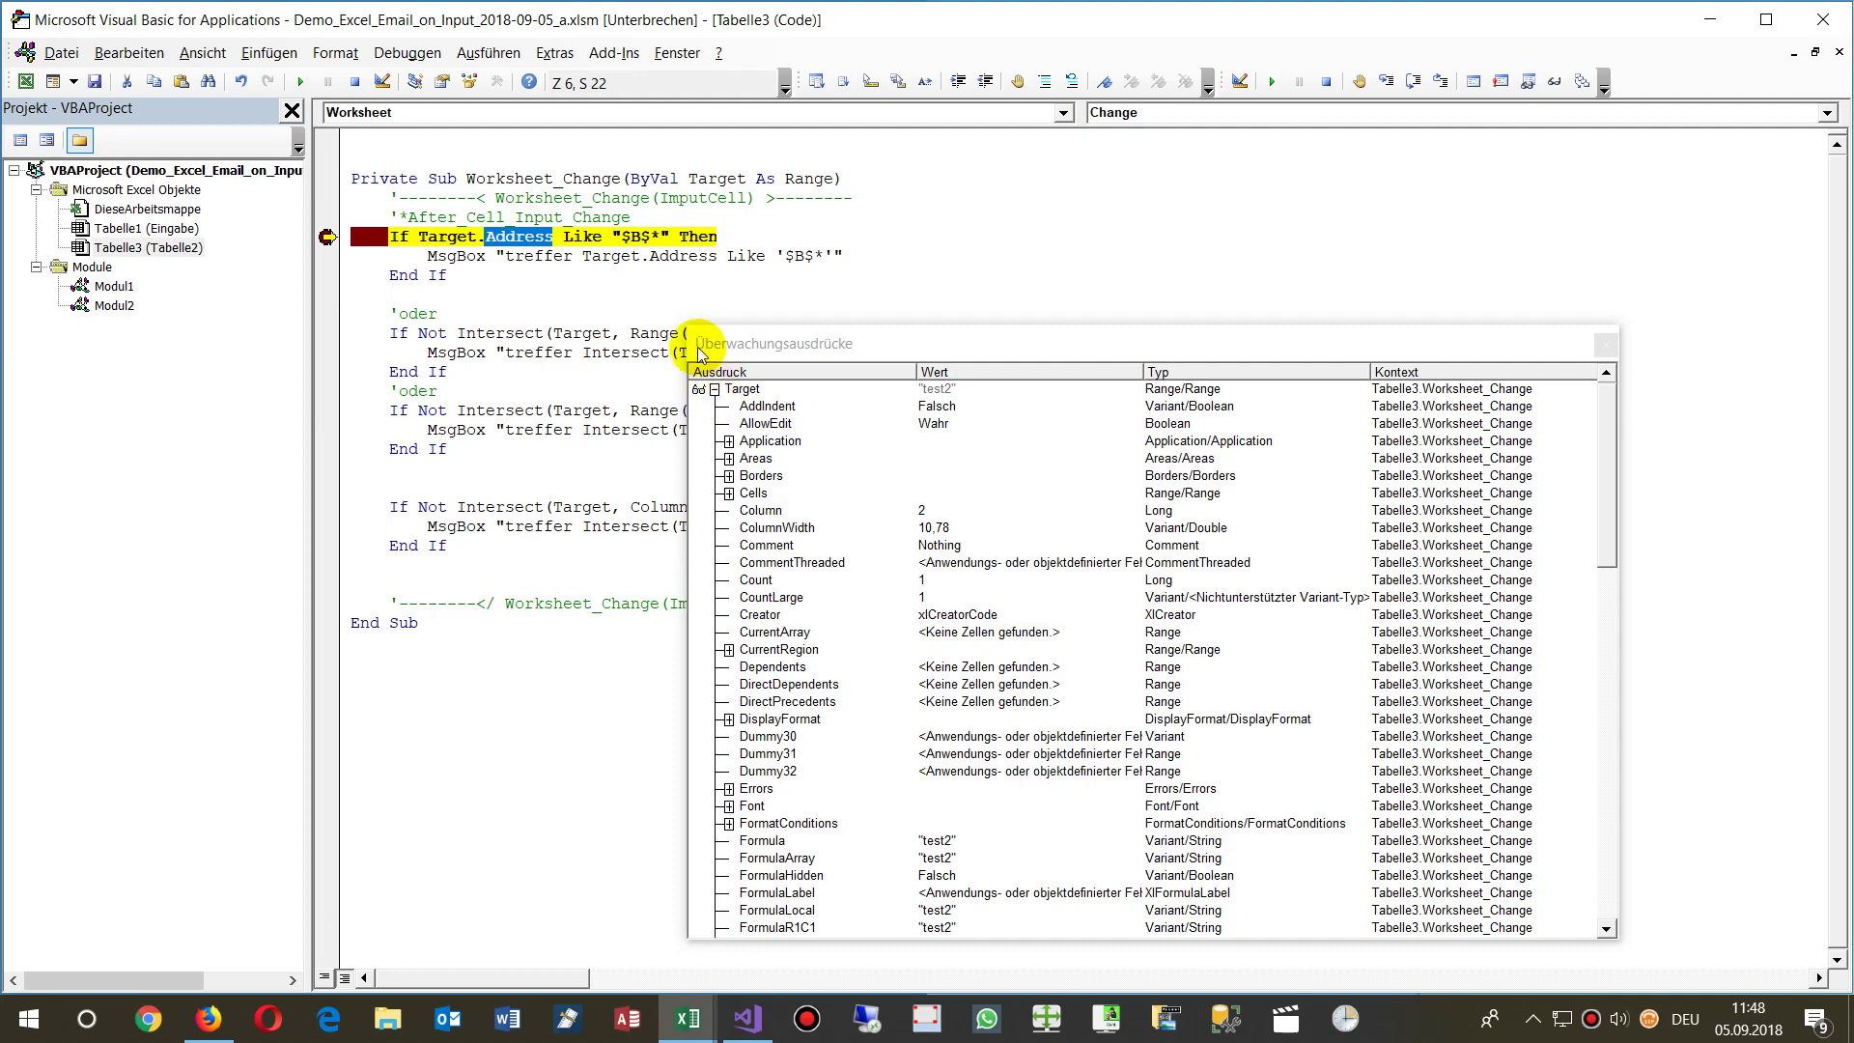
pyautogui.moveTo(700, 353); pyautogui.dragTo(775, 203)
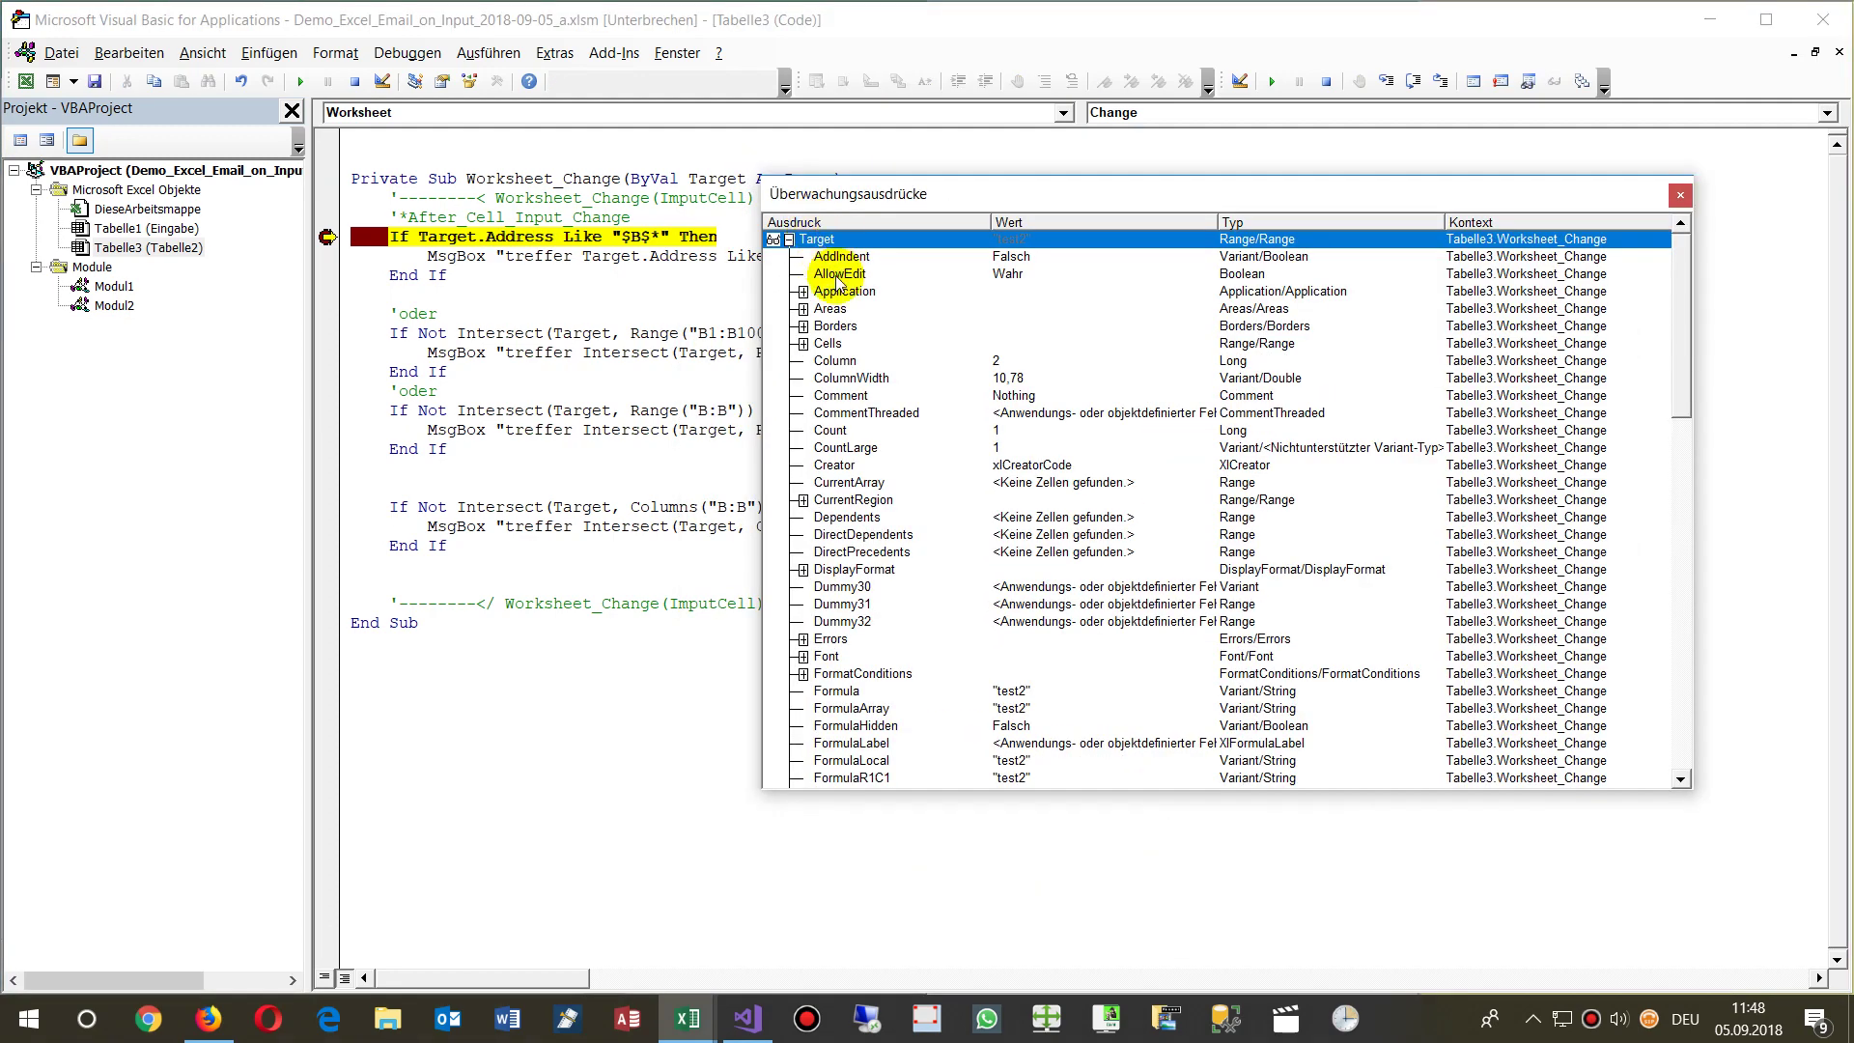
pyautogui.click(1012, 239)
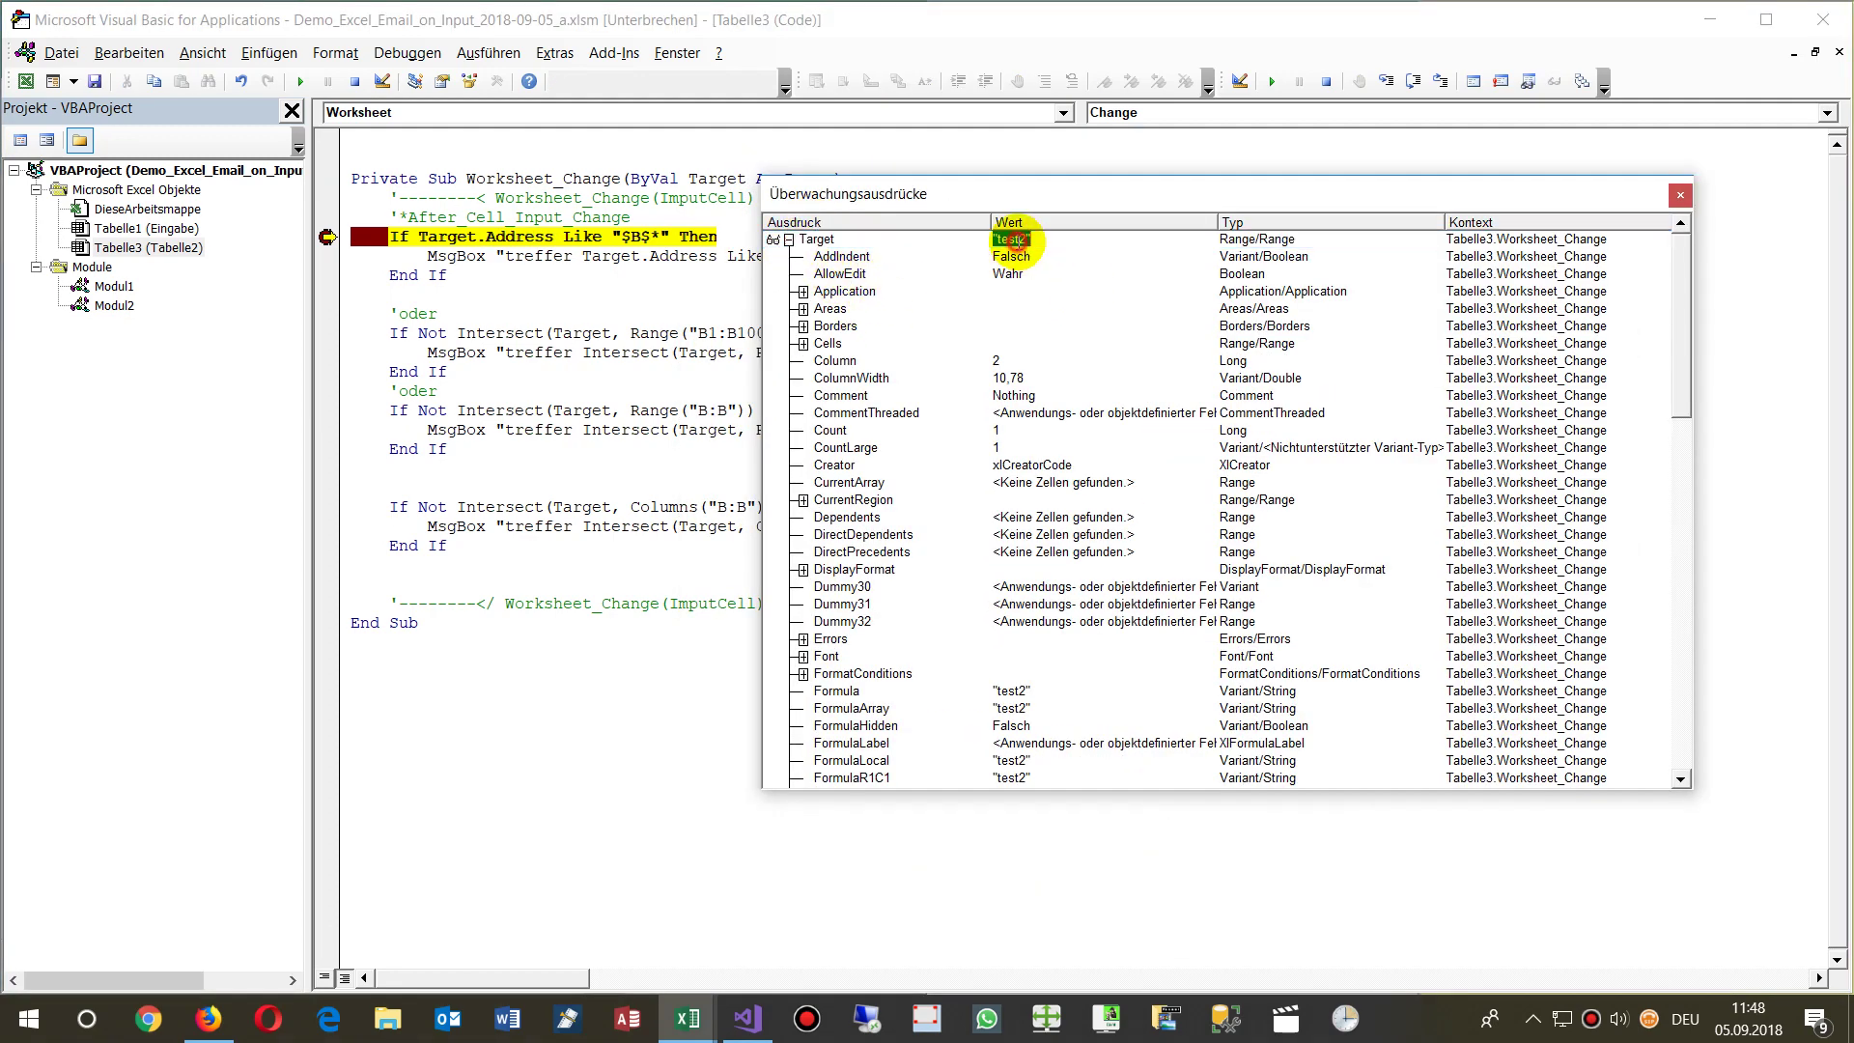
pyautogui.click(789, 239)
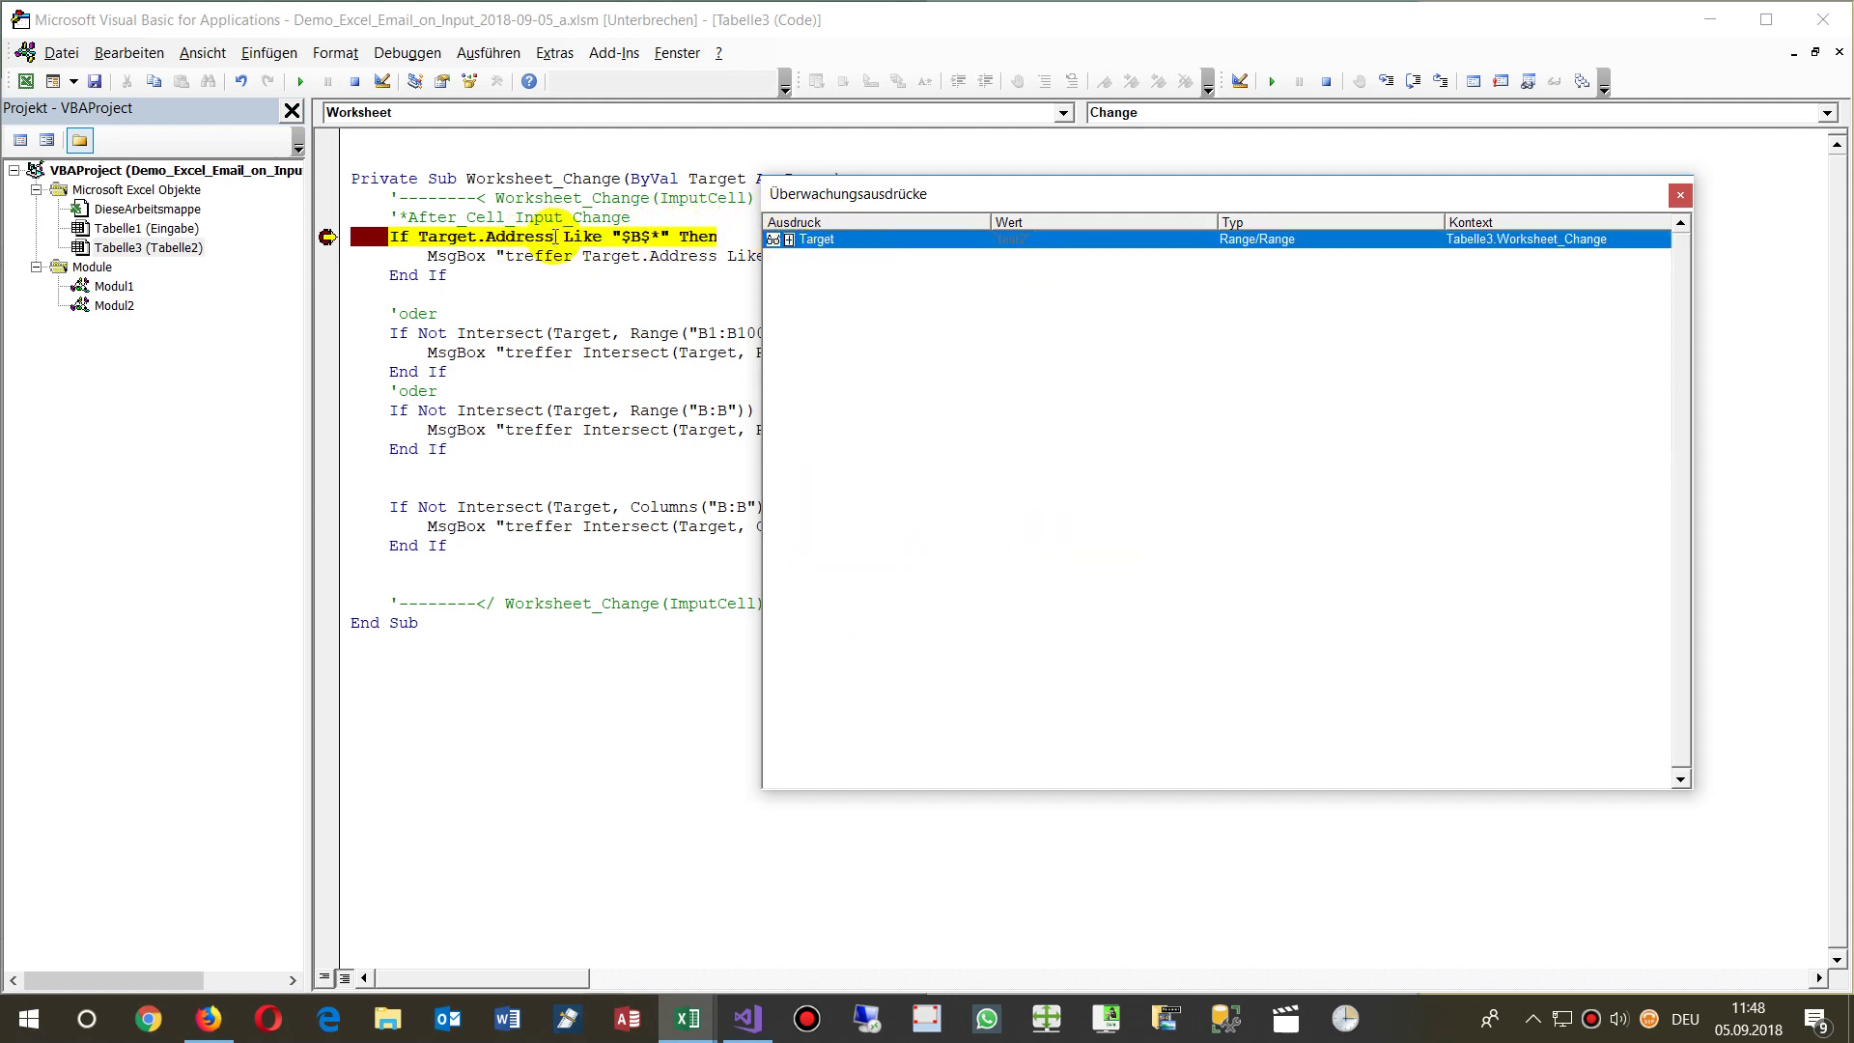
# - Examine the Address Like "$B$*" test, step past its message to the Intersect check
pyautogui.moveTo(552, 236)
pyautogui.mouseDown()
pyautogui.moveTo(419, 236)
pyautogui.moveTo(843, 290)
pyautogui.mouseUp()
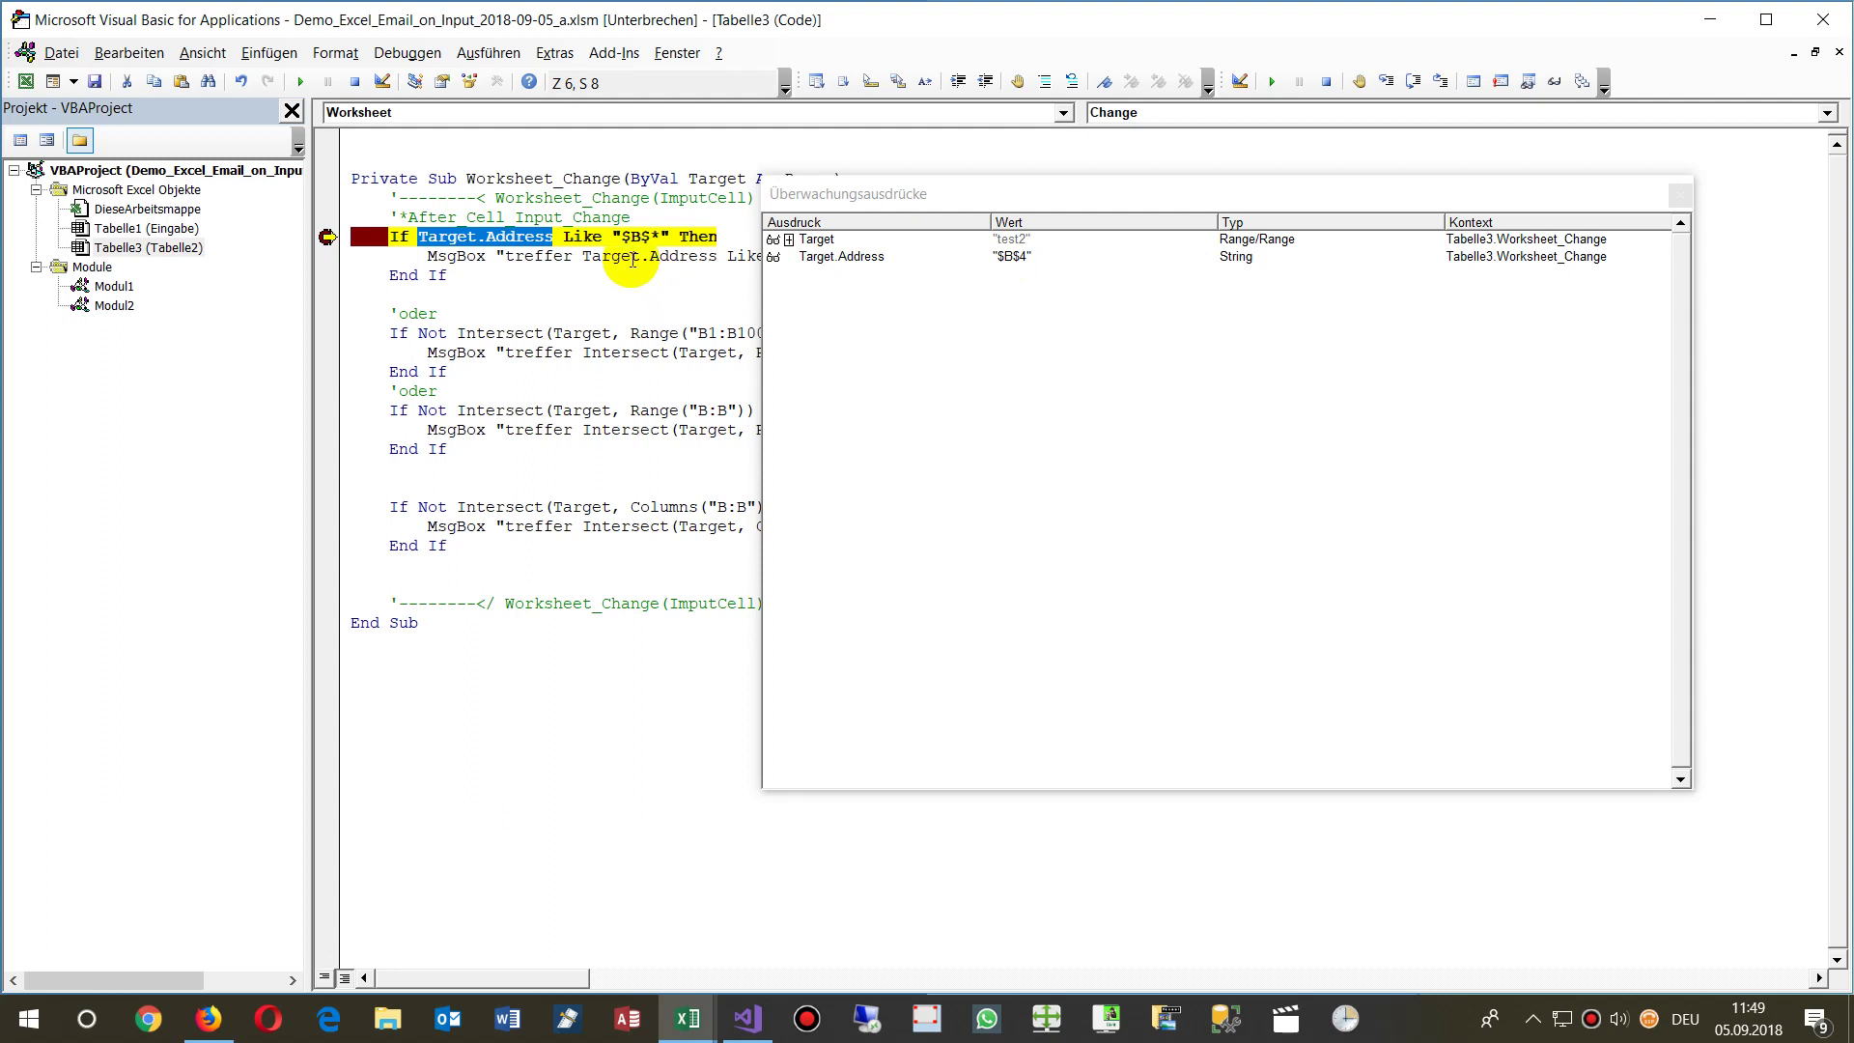
pyautogui.doubleClick(582, 236)
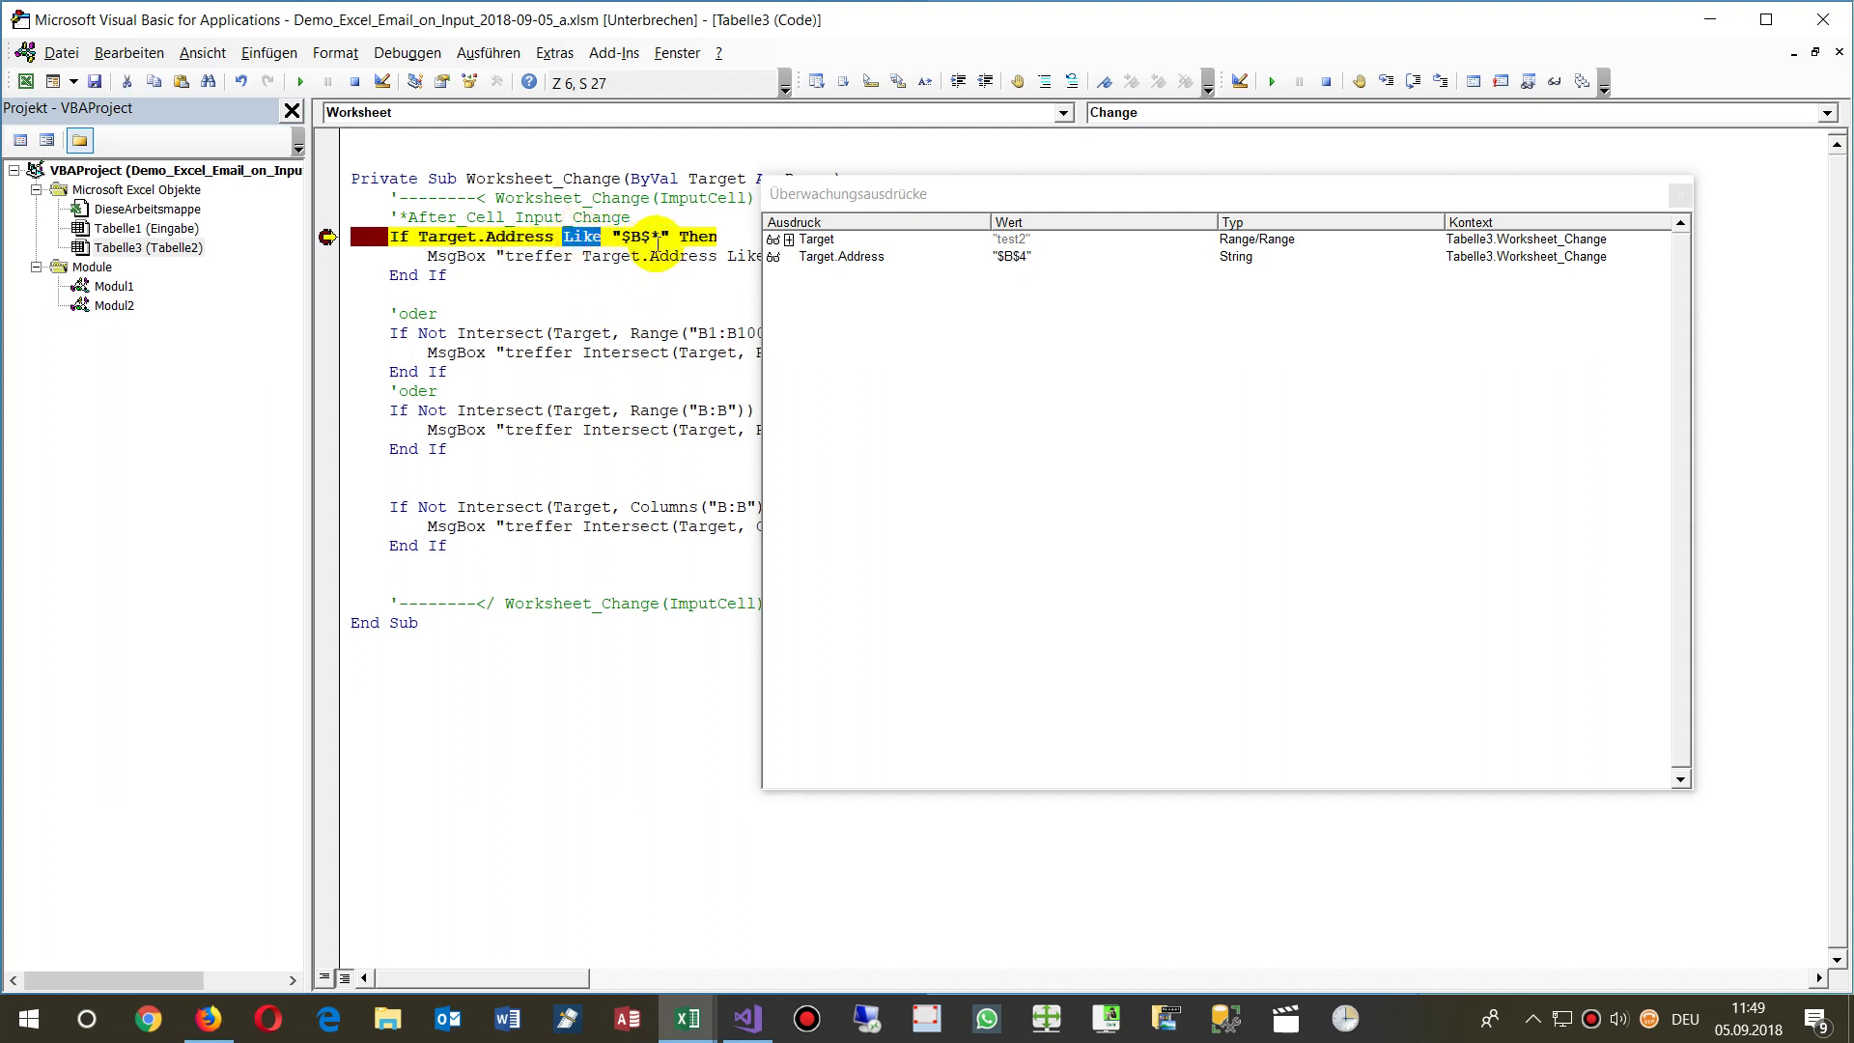
pyautogui.moveTo(654, 235); pyautogui.dragTo(664, 236)
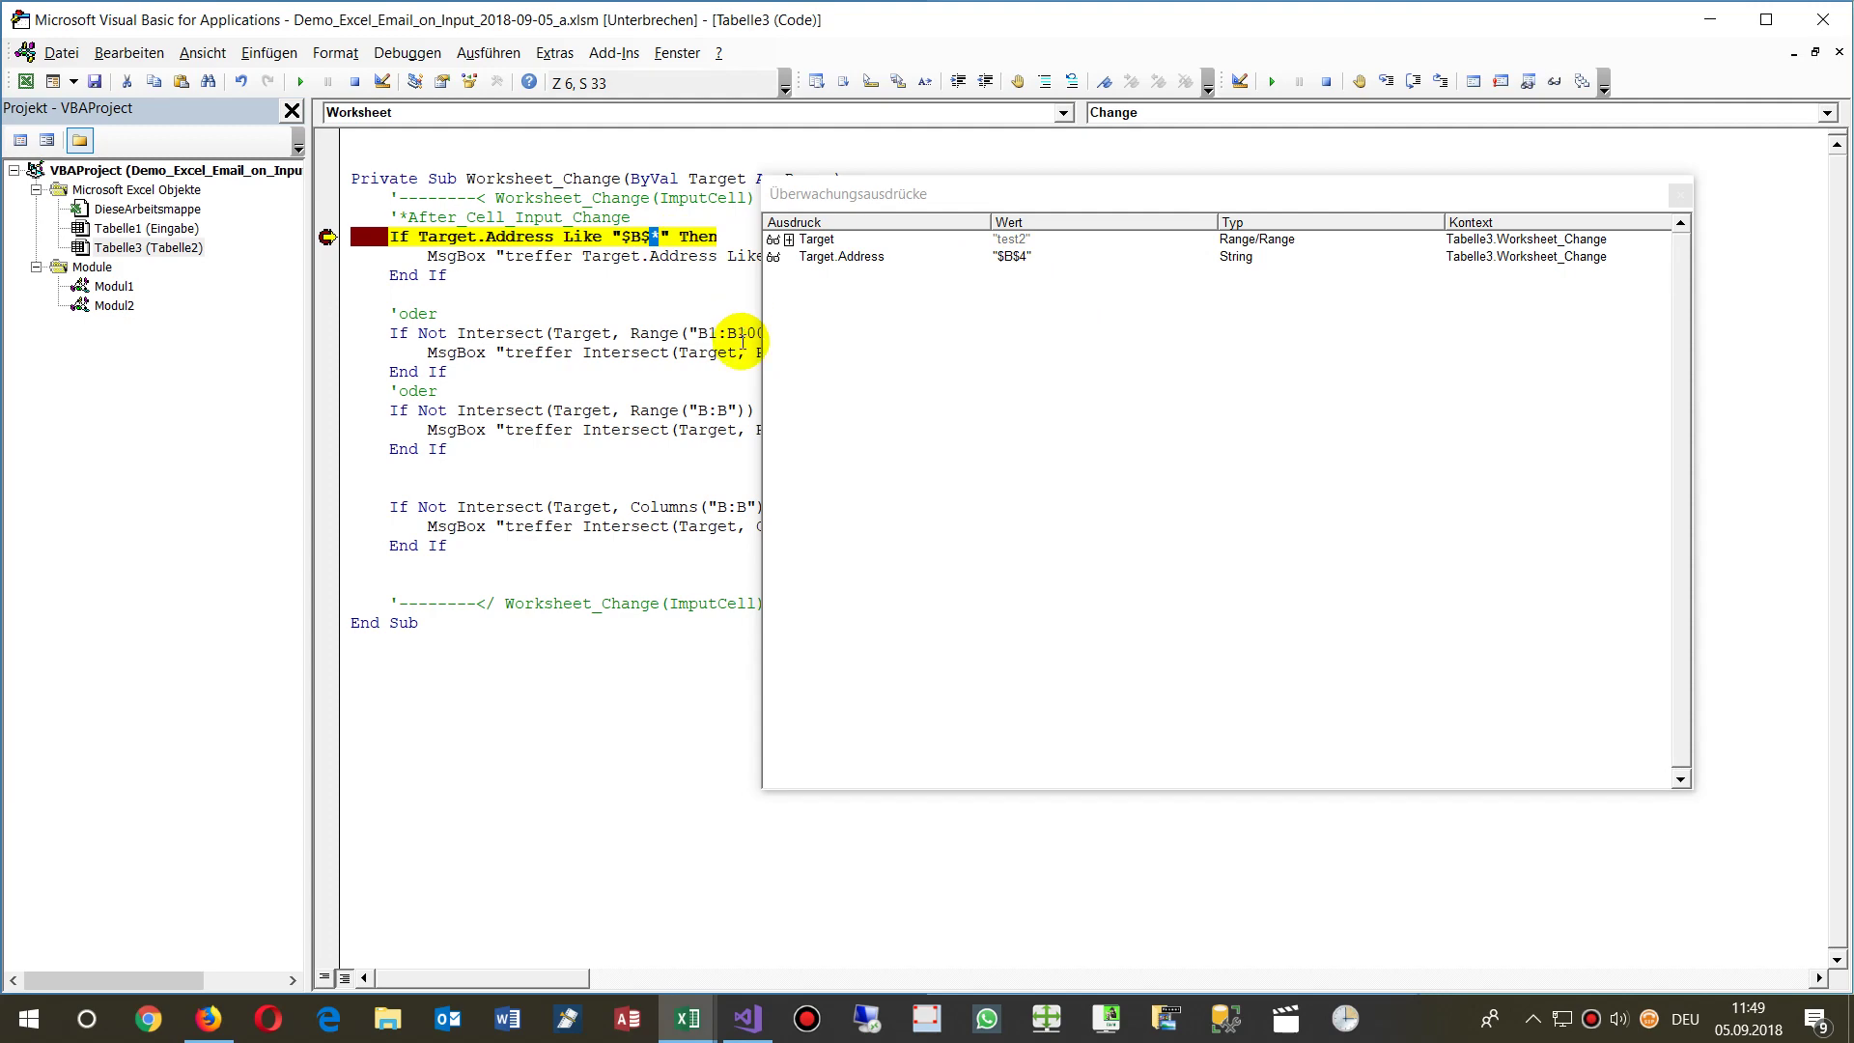
pyautogui.press('F8')
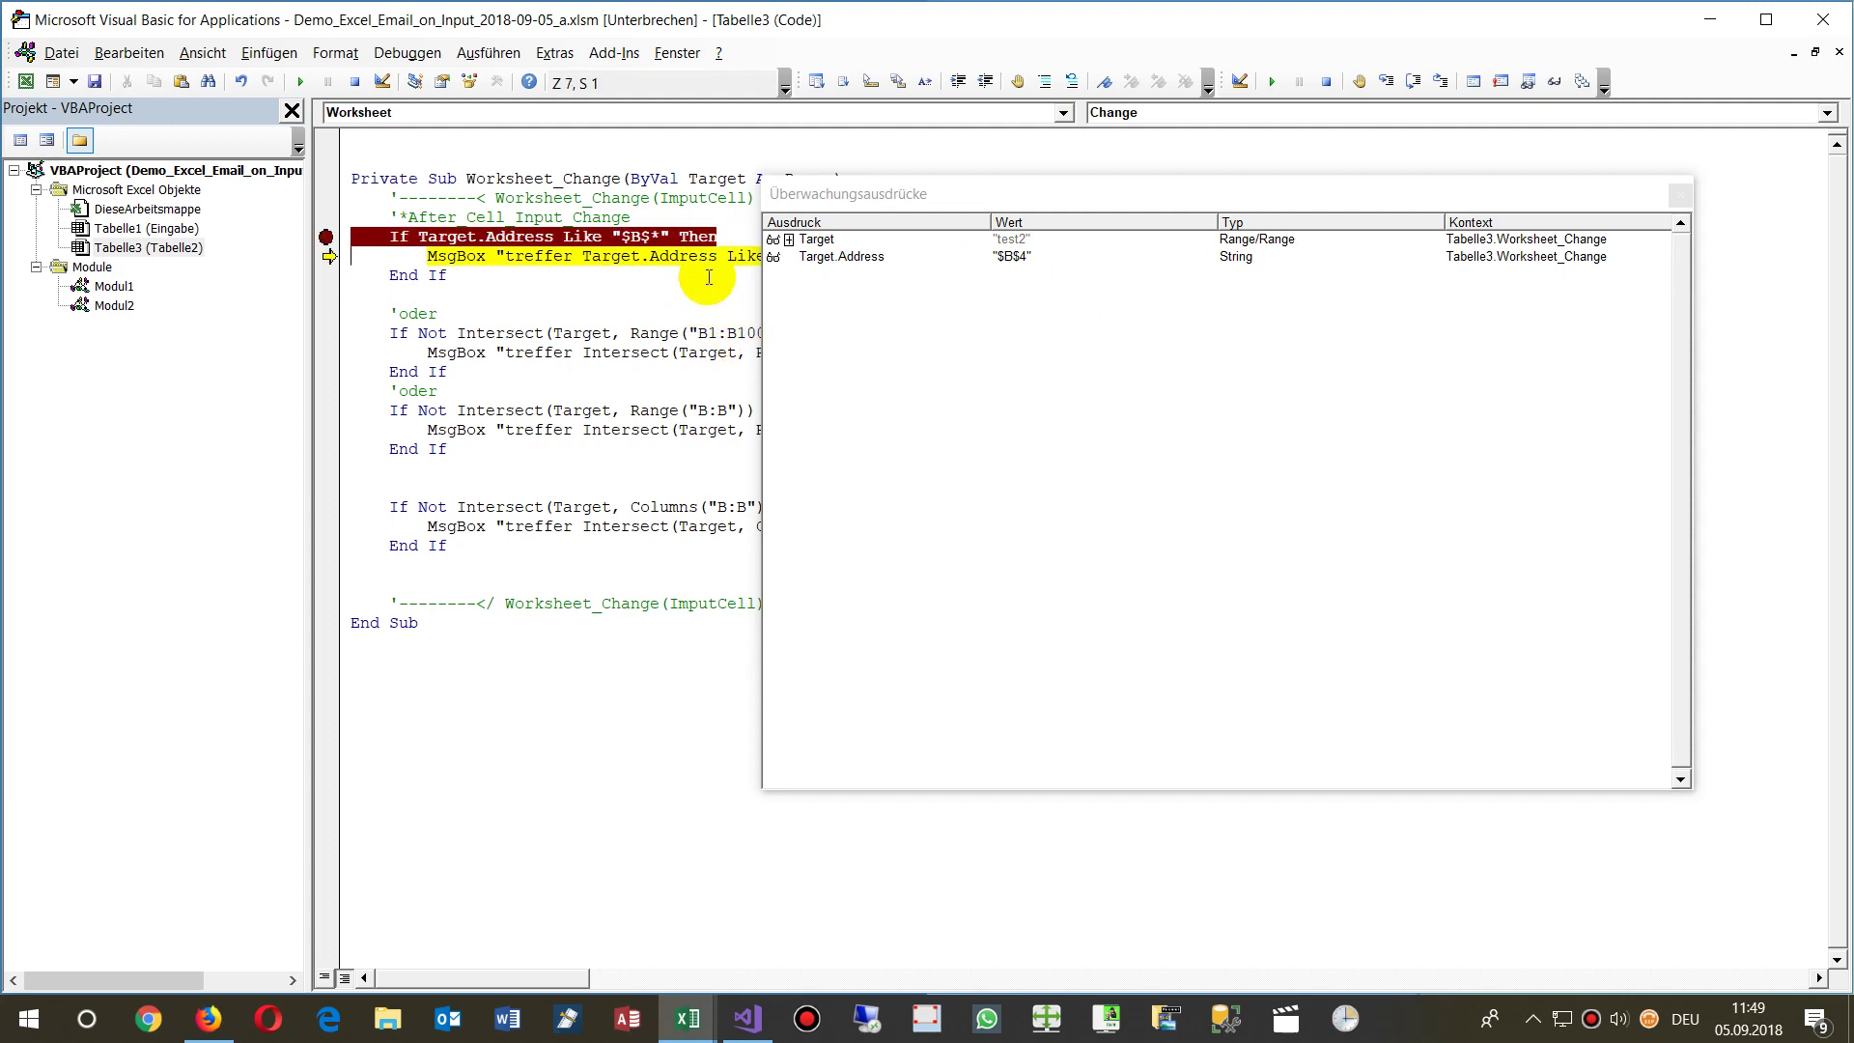
pyautogui.press('F8')
pyautogui.click(988, 586)
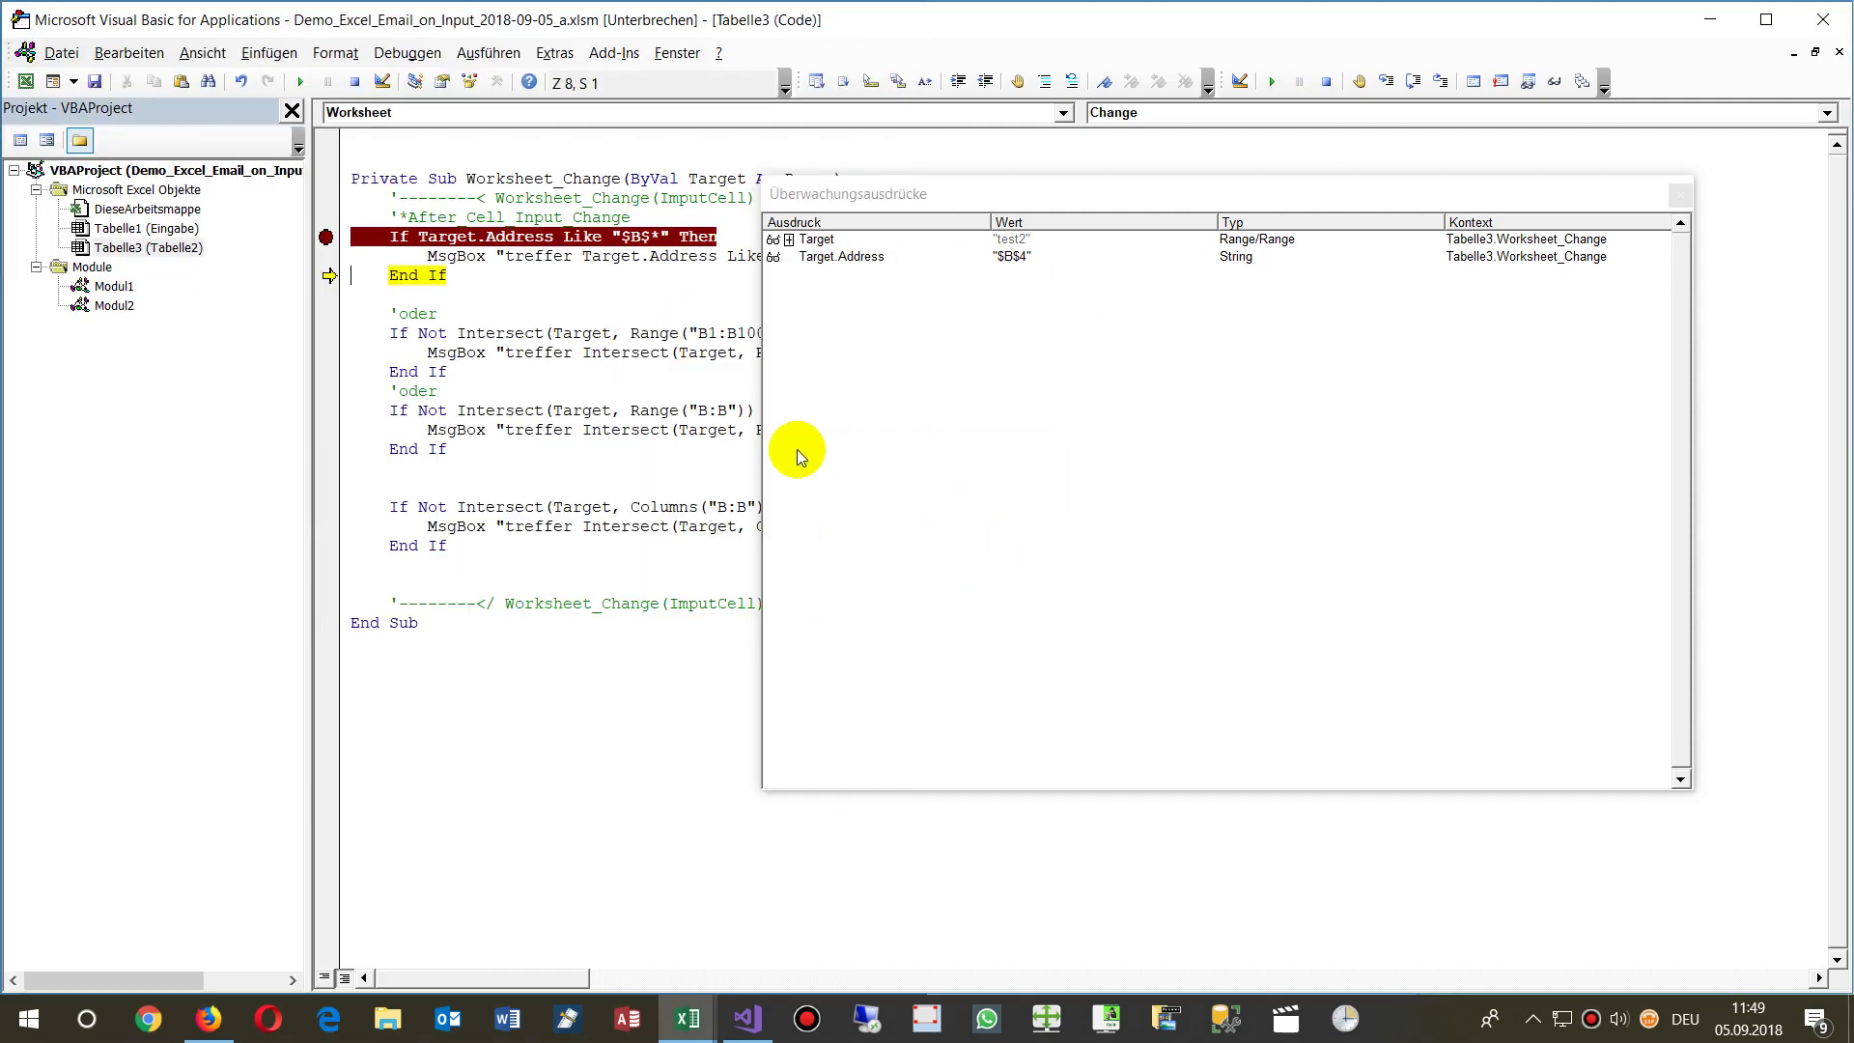
pyautogui.press('F8')
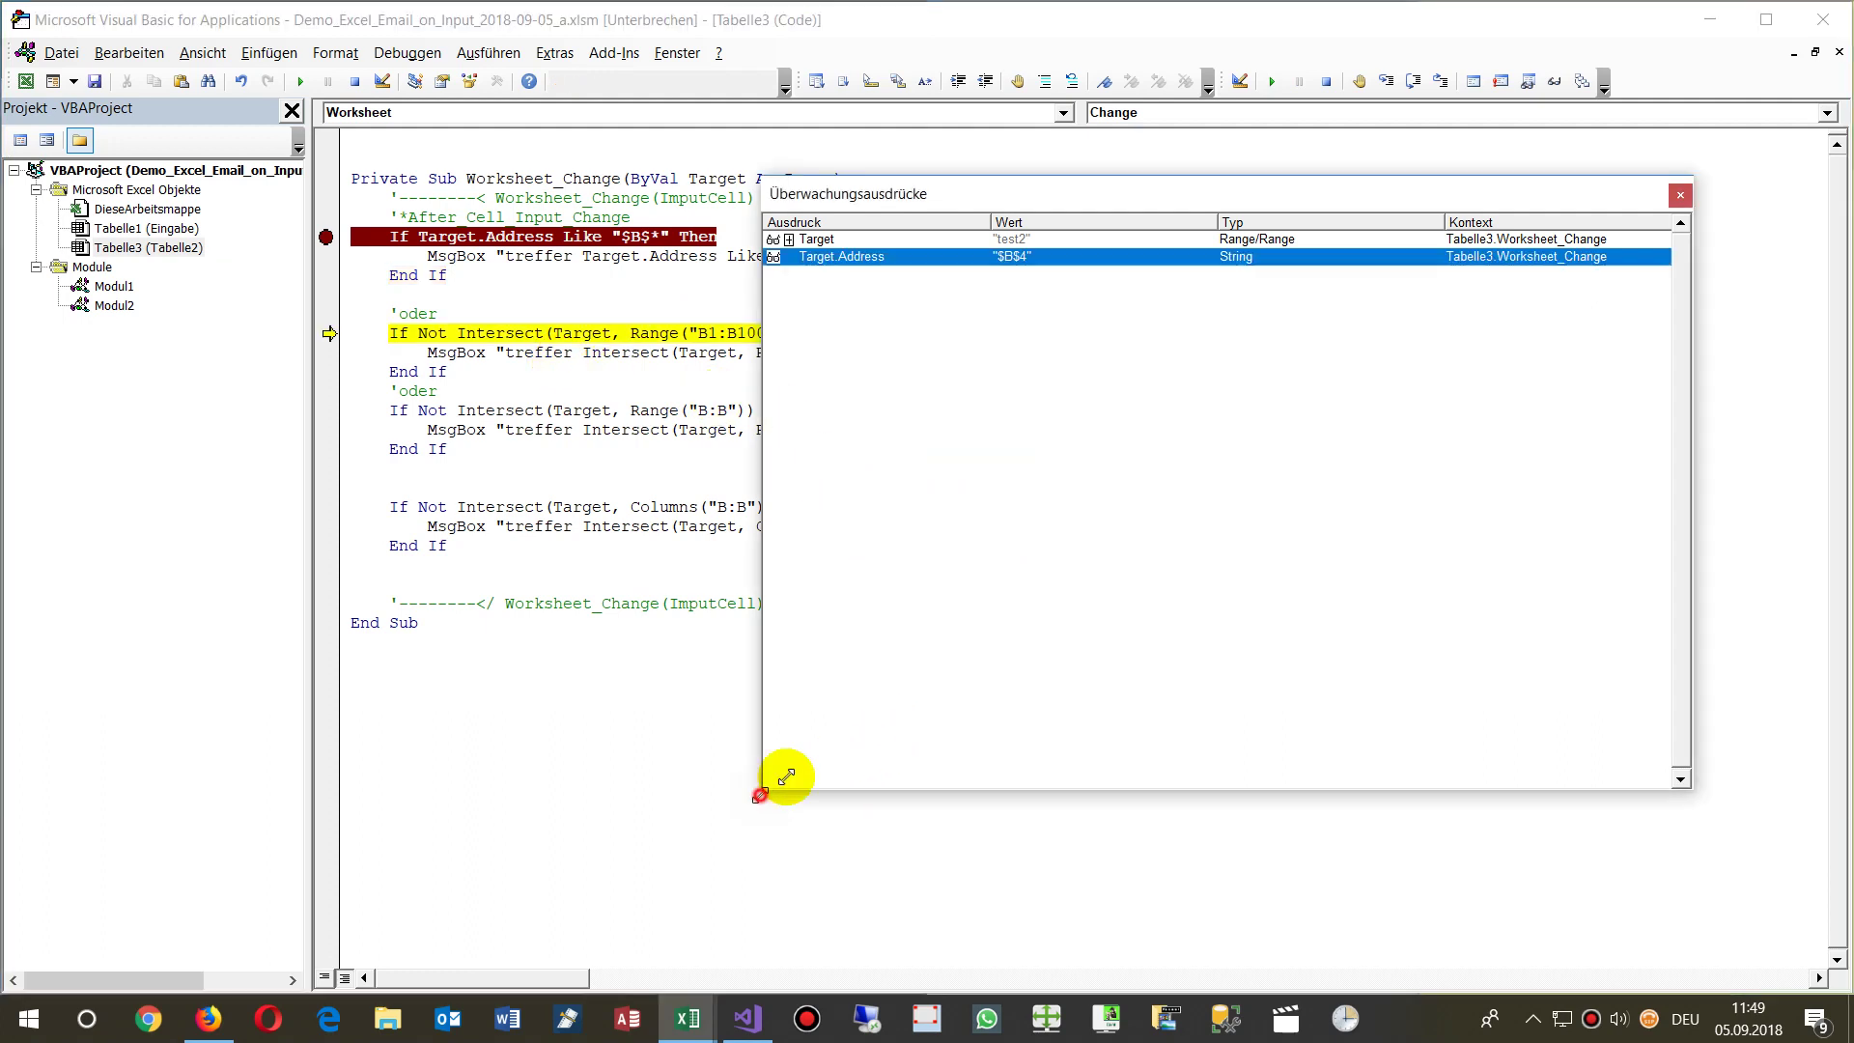
pyautogui.moveTo(770, 786); pyautogui.dragTo(1001, 698)
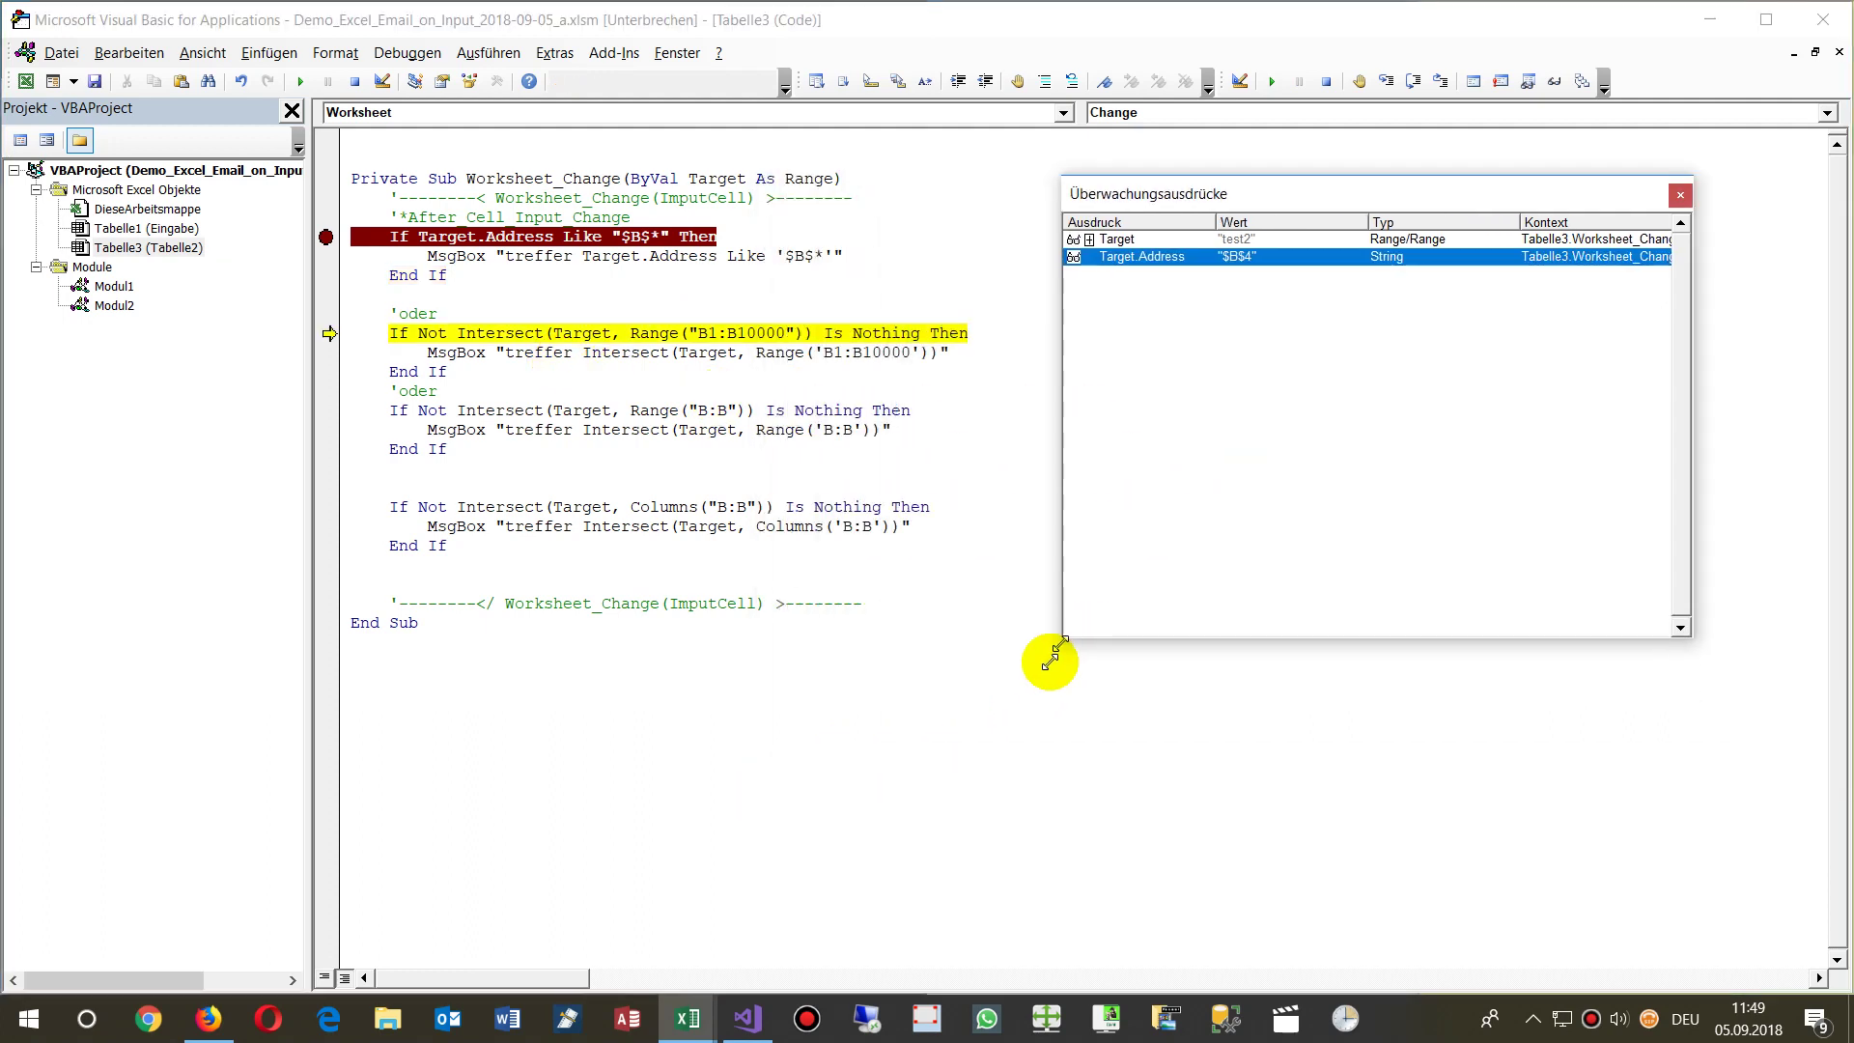
# - Compare the Intersect range B1:B10000 with the B:B and Columns("B:B") variants
pyautogui.doubleClick(467, 337)
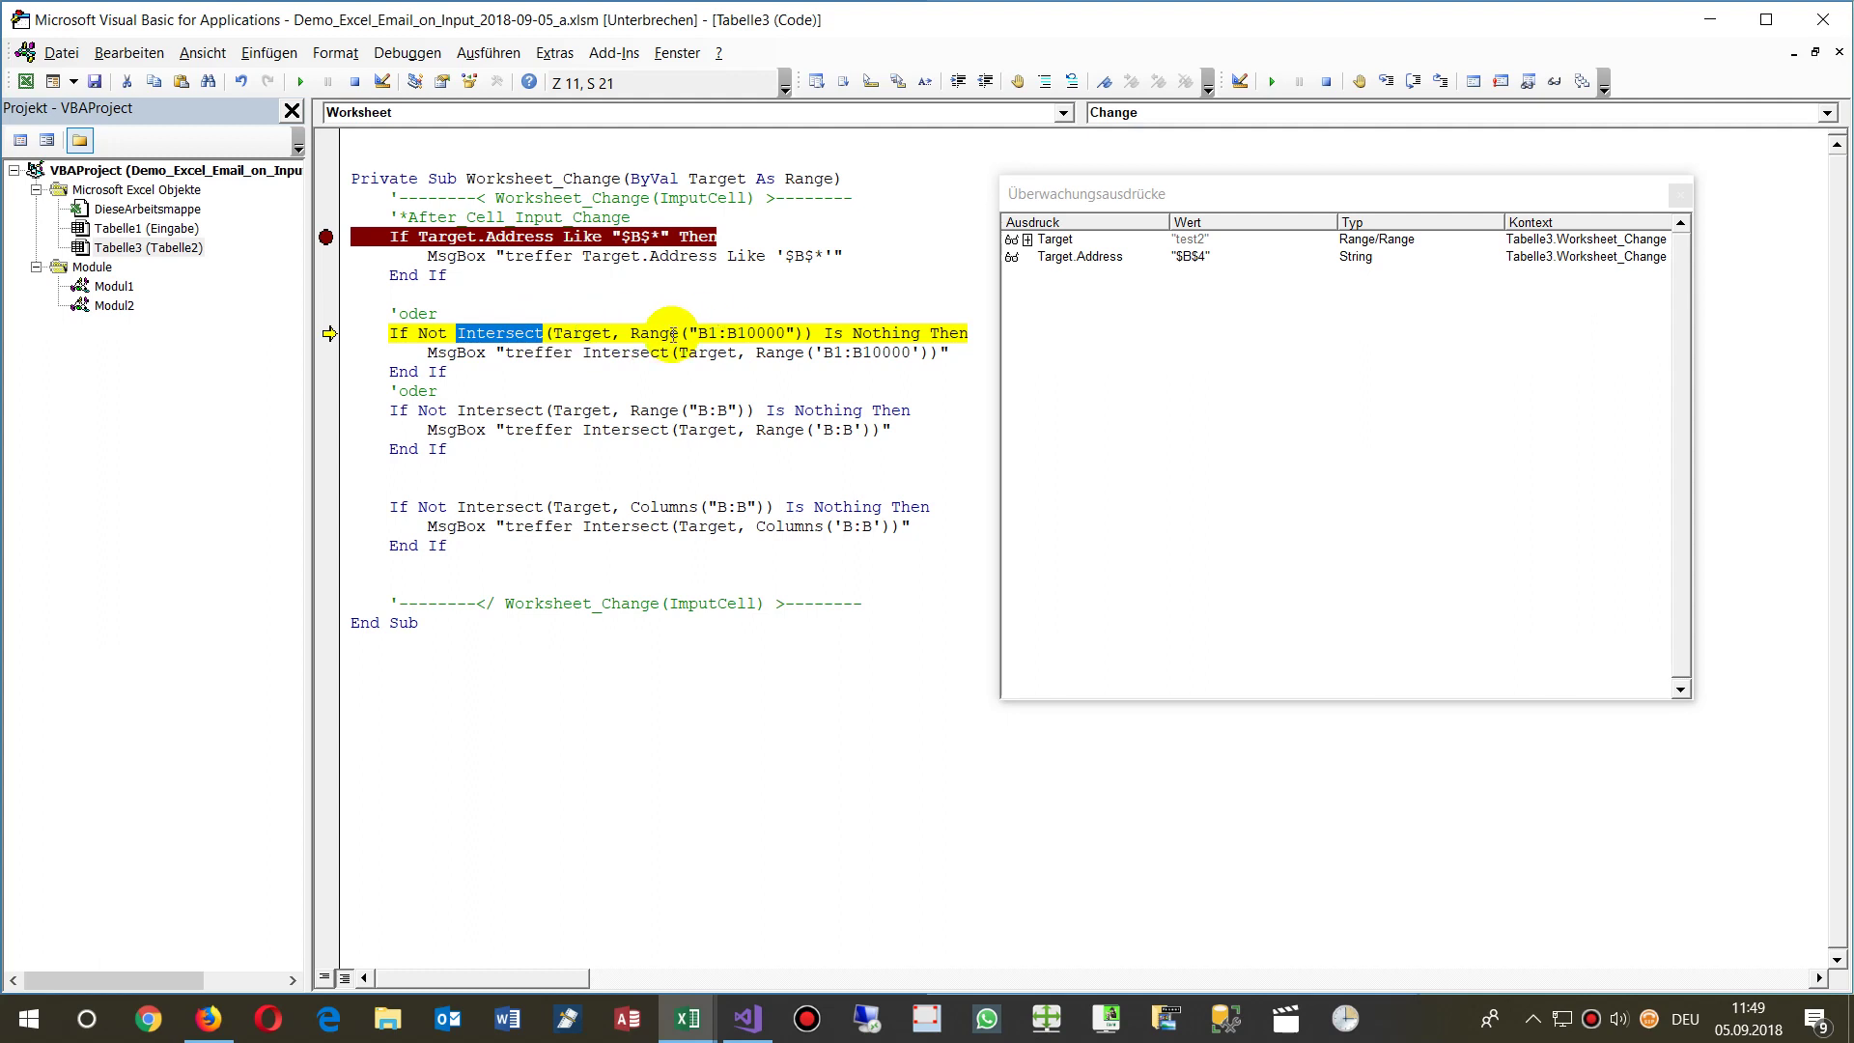
pyautogui.moveTo(630, 335); pyautogui.dragTo(804, 332)
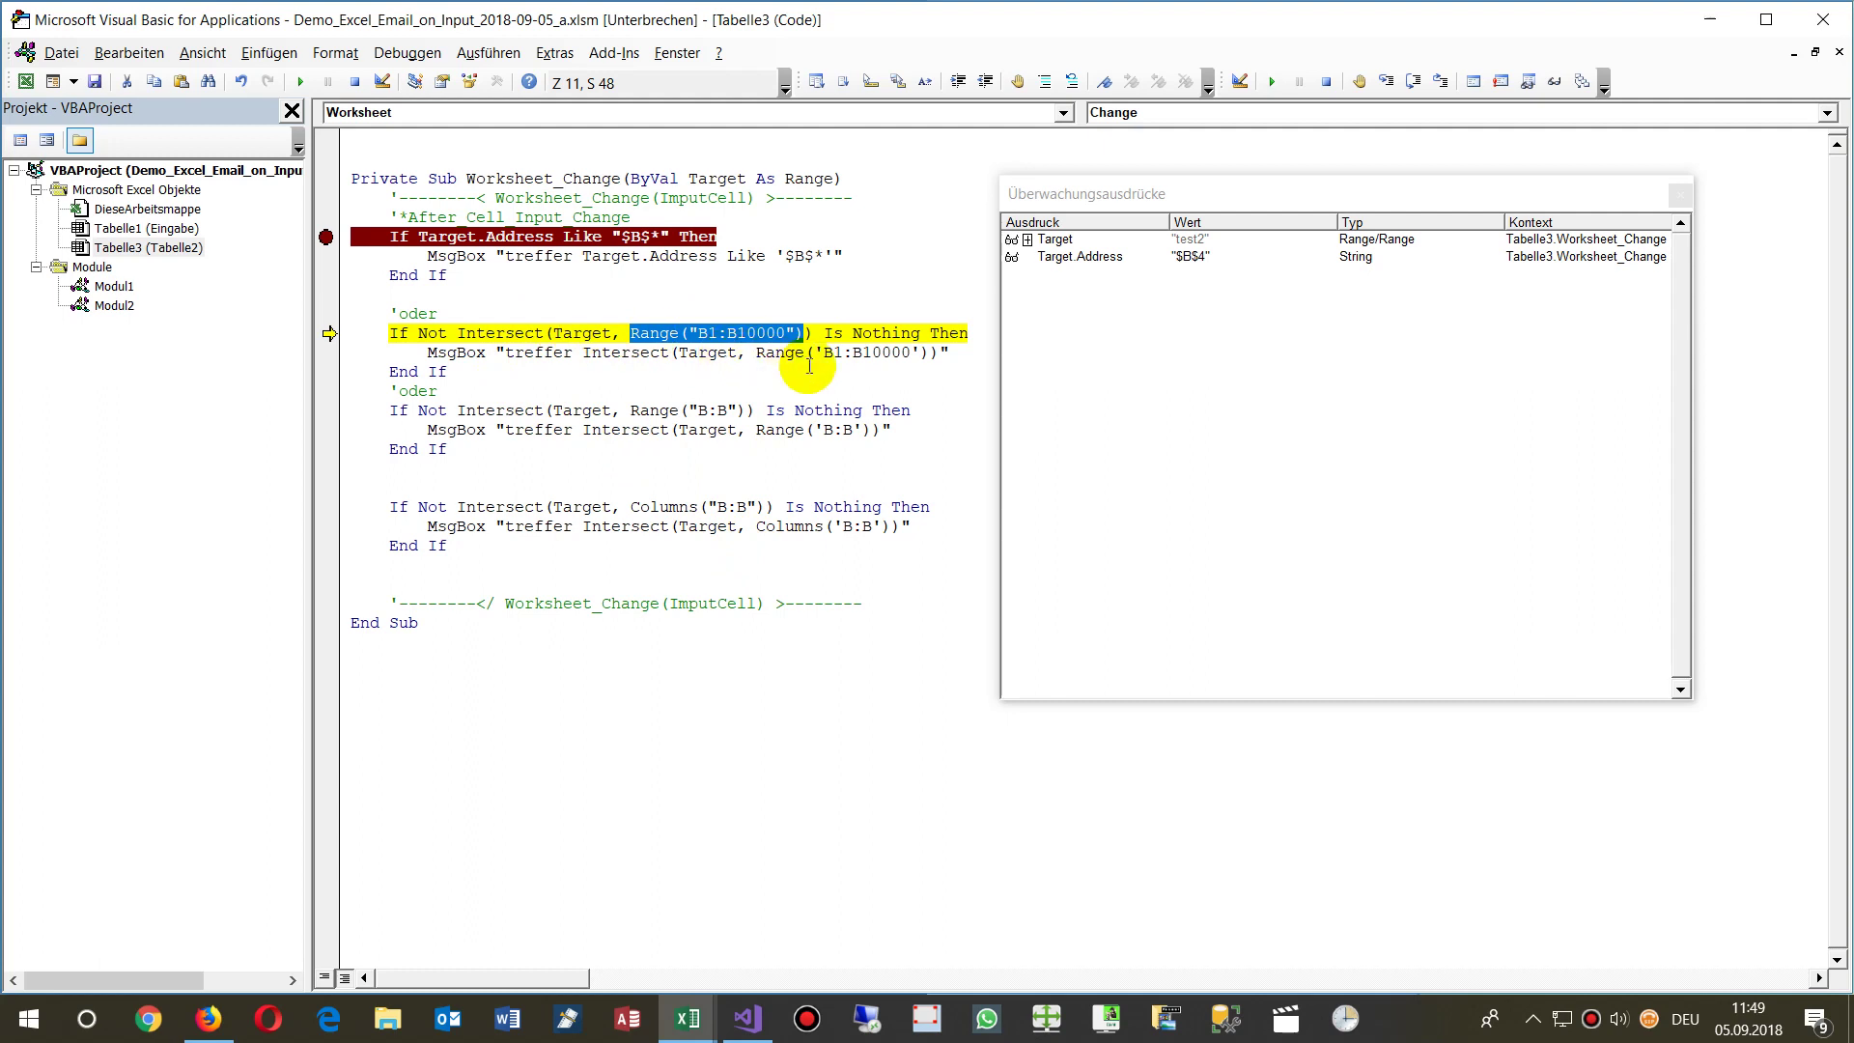
pyautogui.click(805, 352)
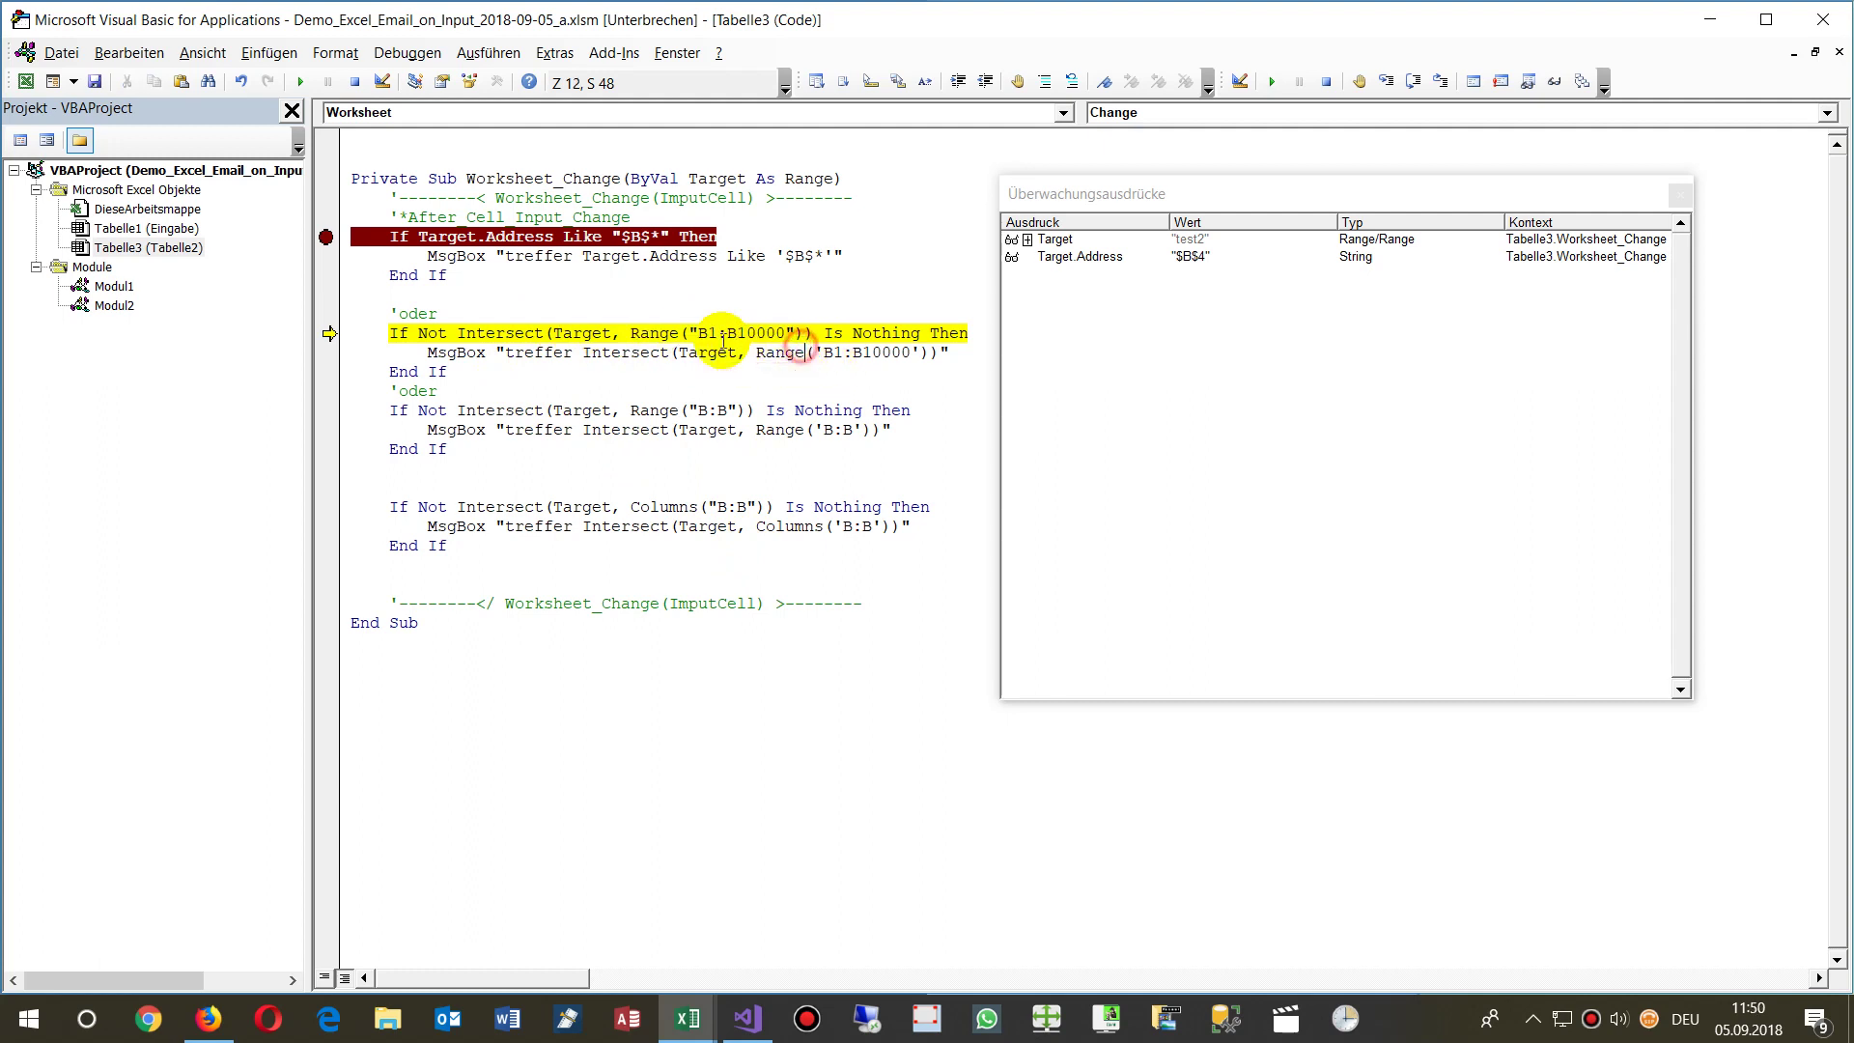
pyautogui.moveTo(690, 333); pyautogui.dragTo(792, 328)
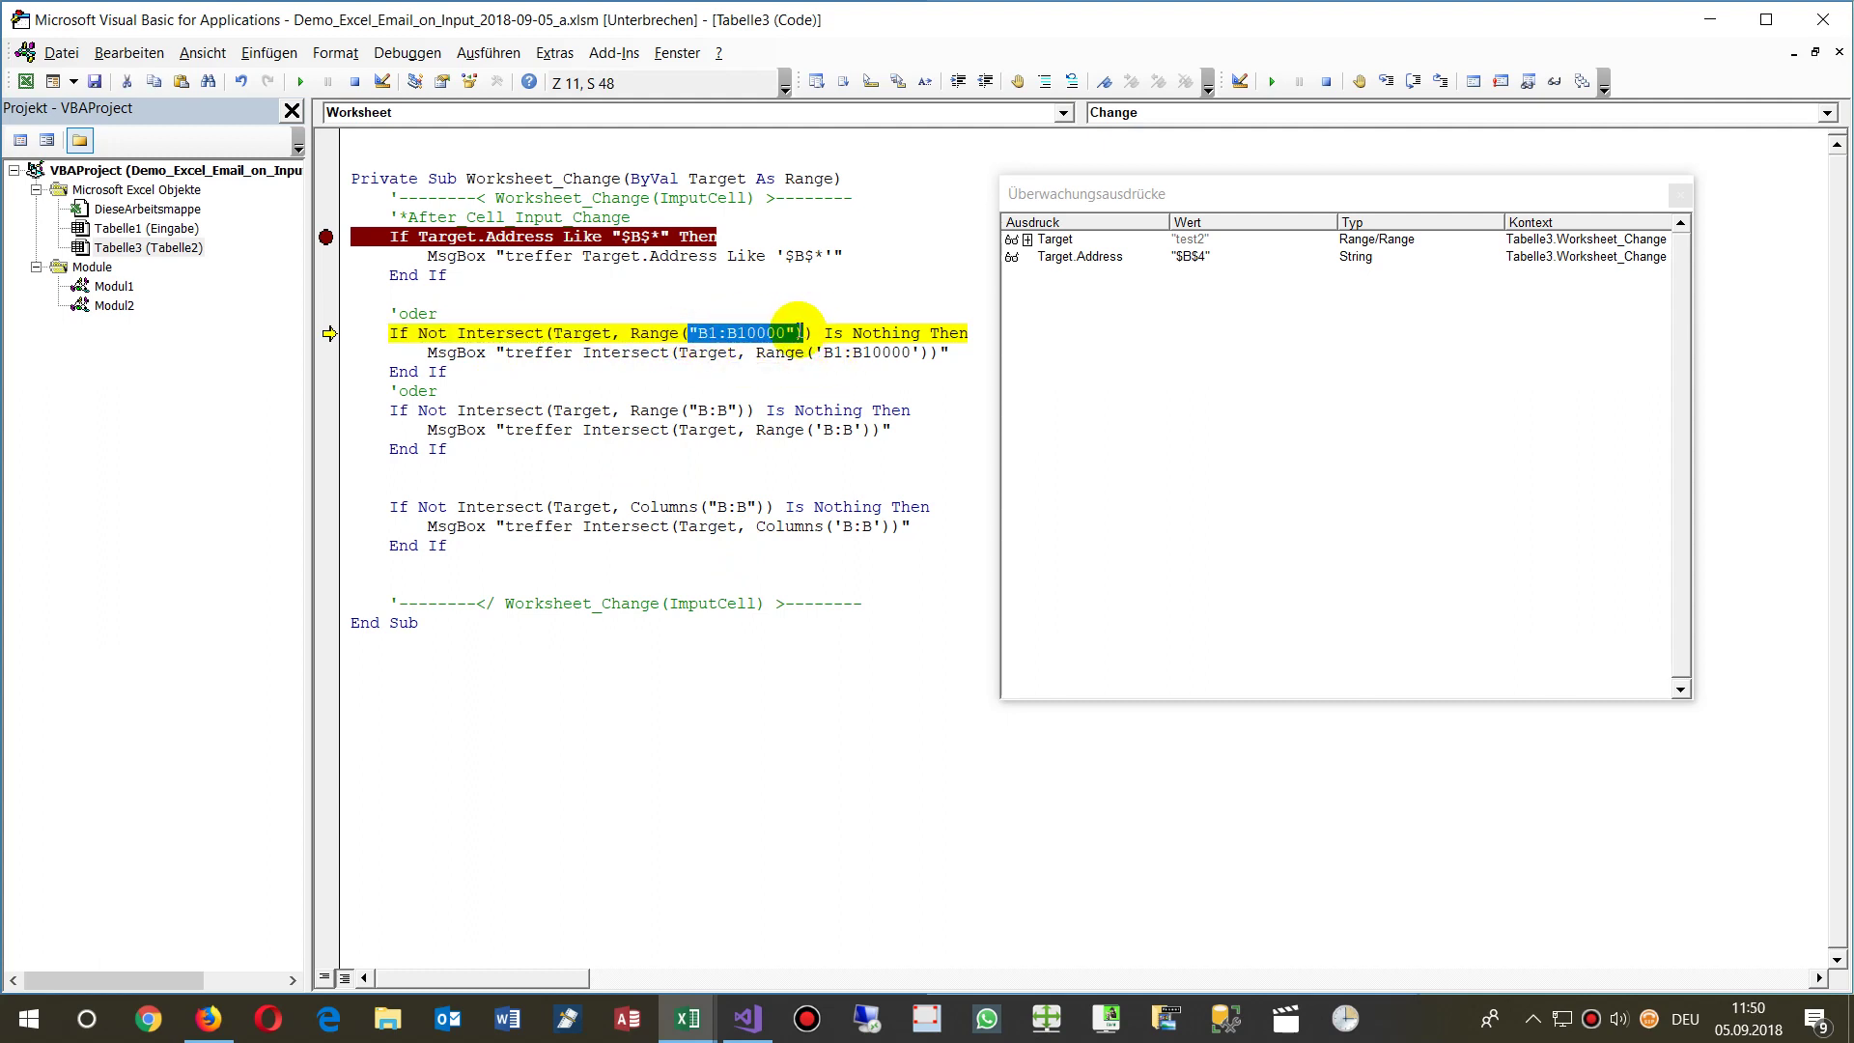
pyautogui.moveTo(690, 410); pyautogui.dragTo(737, 410)
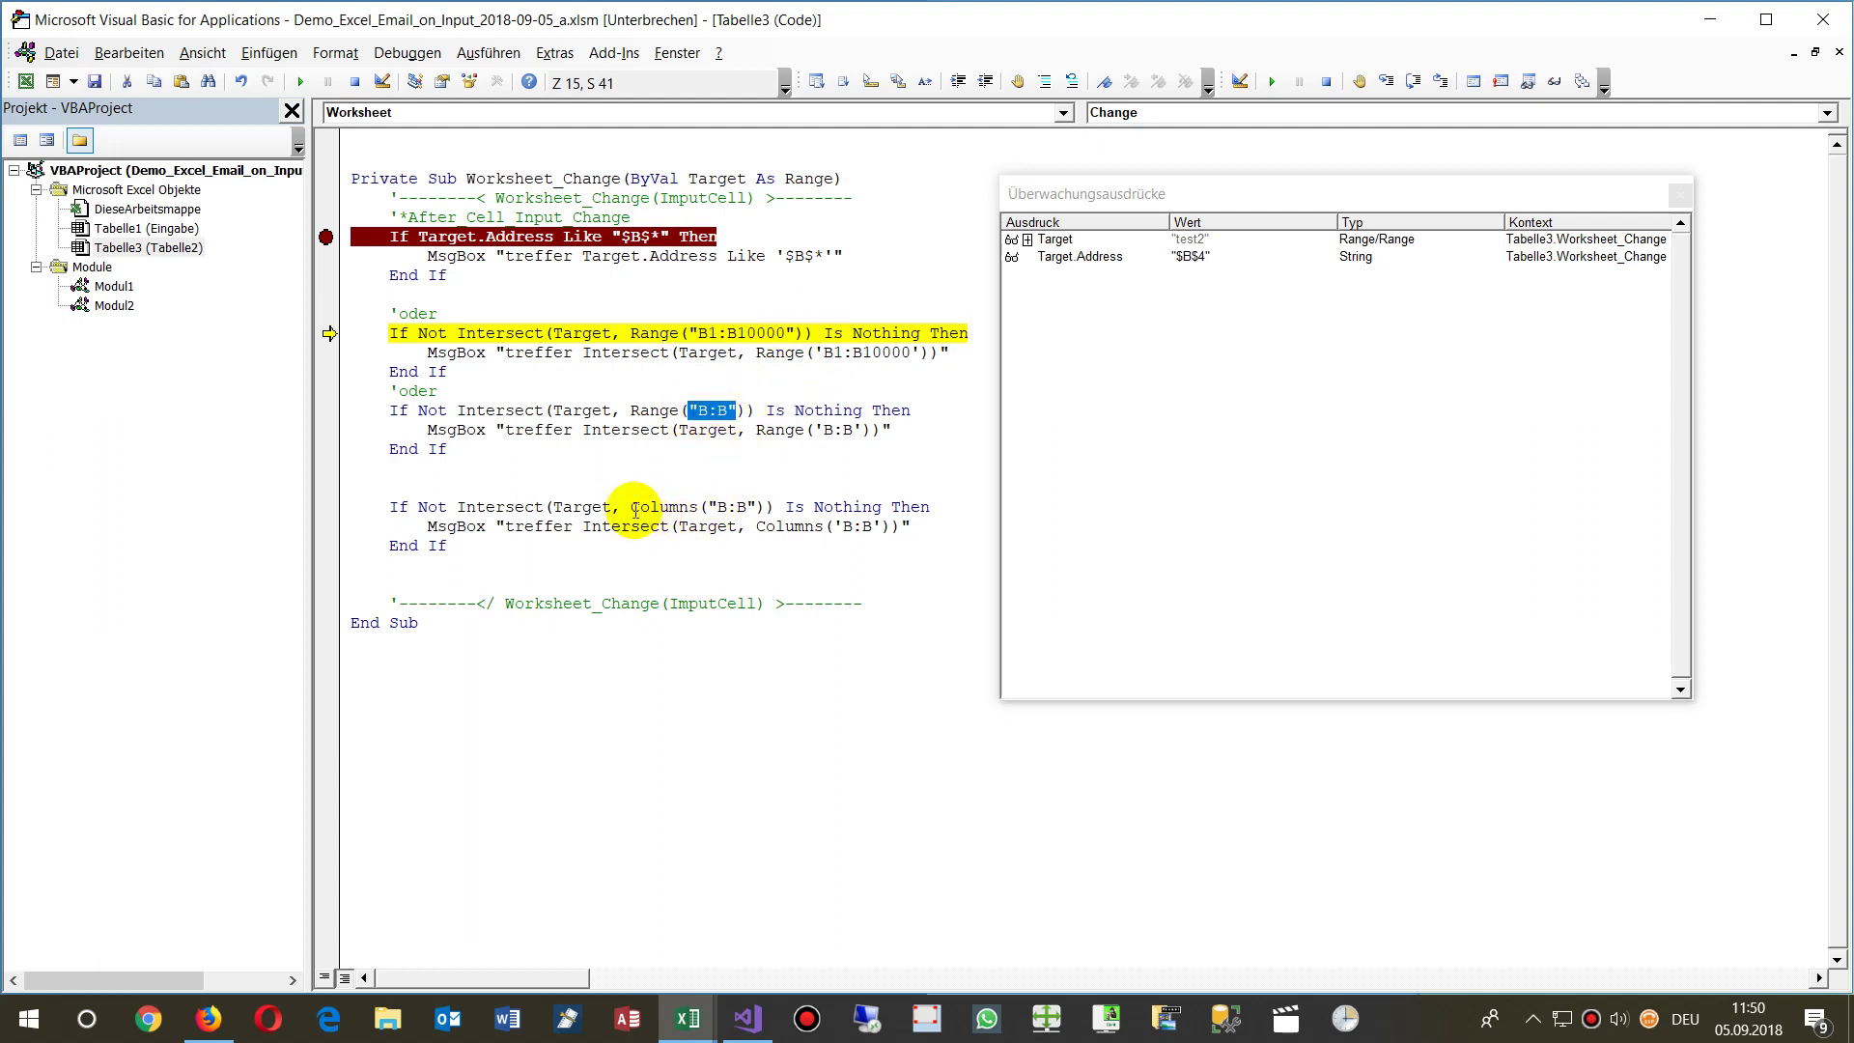
pyautogui.moveTo(631, 507); pyautogui.dragTo(769, 504)
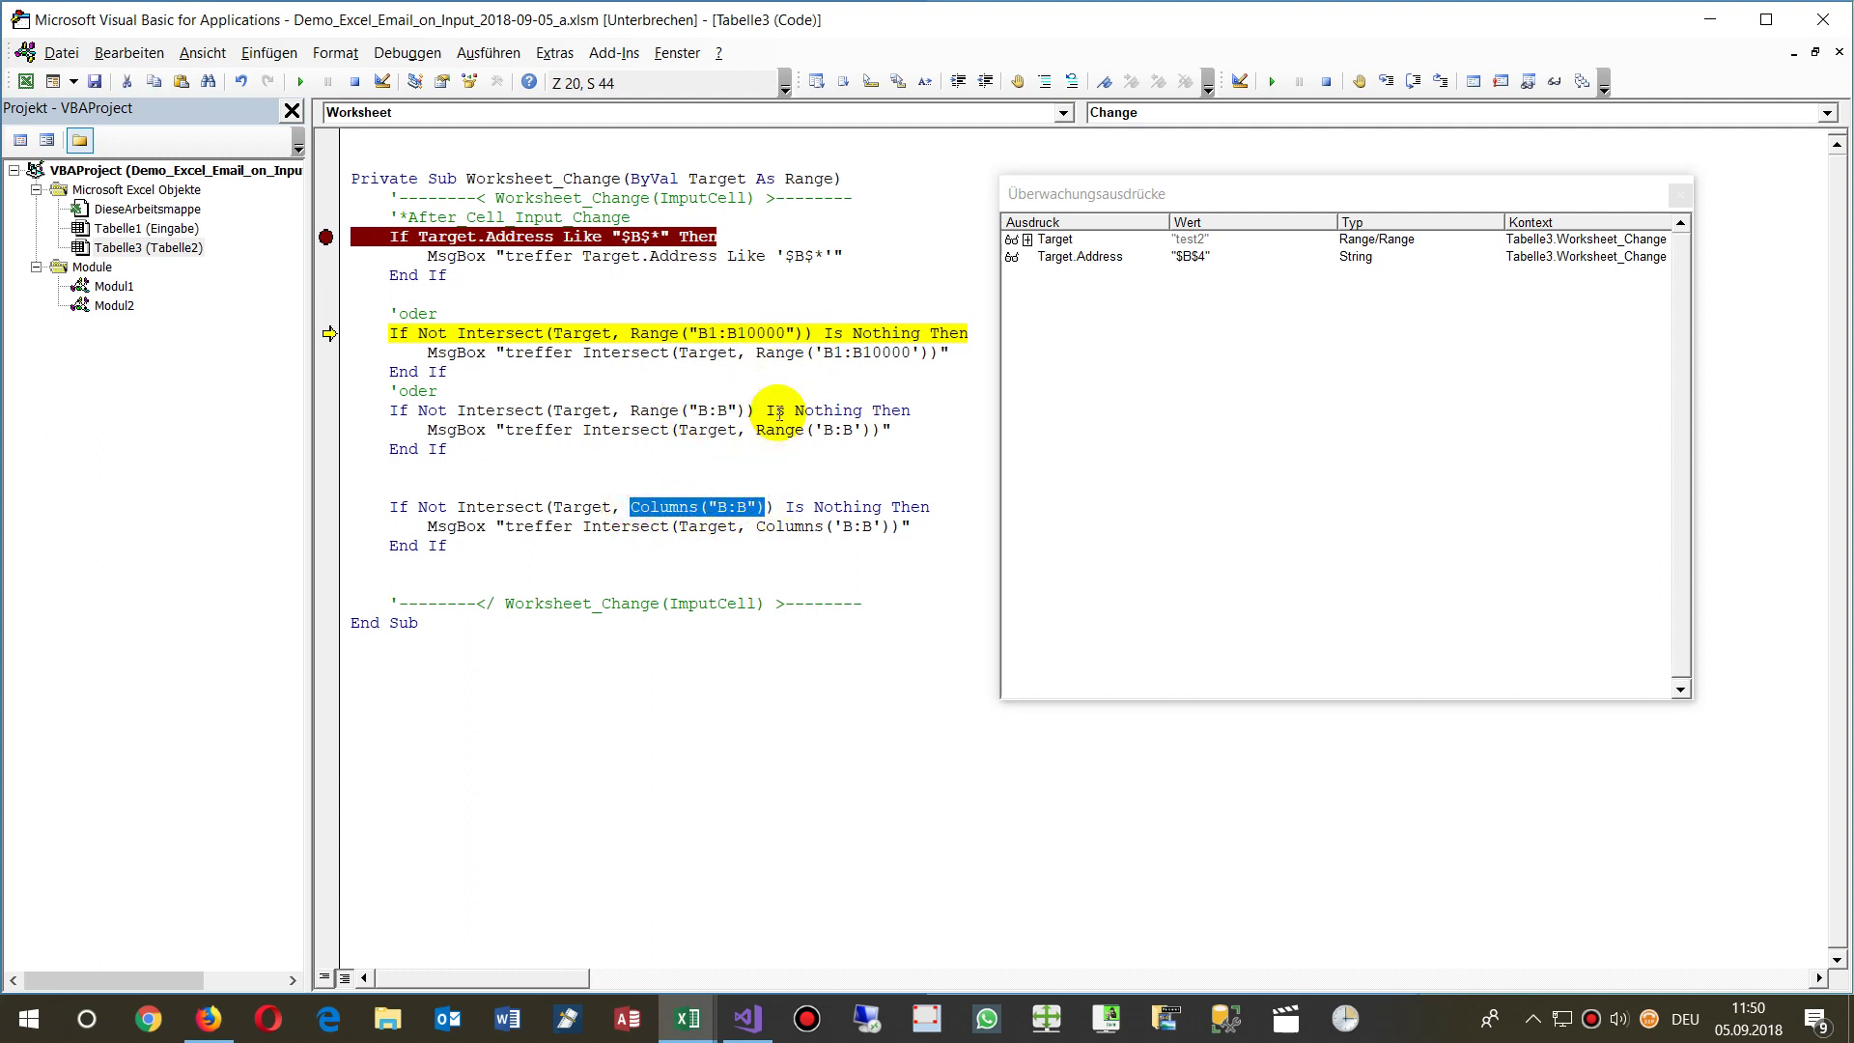
# - Step through the B1:B10000 hit message, dismiss it, and open a blank line above it
pyautogui.press('F8')
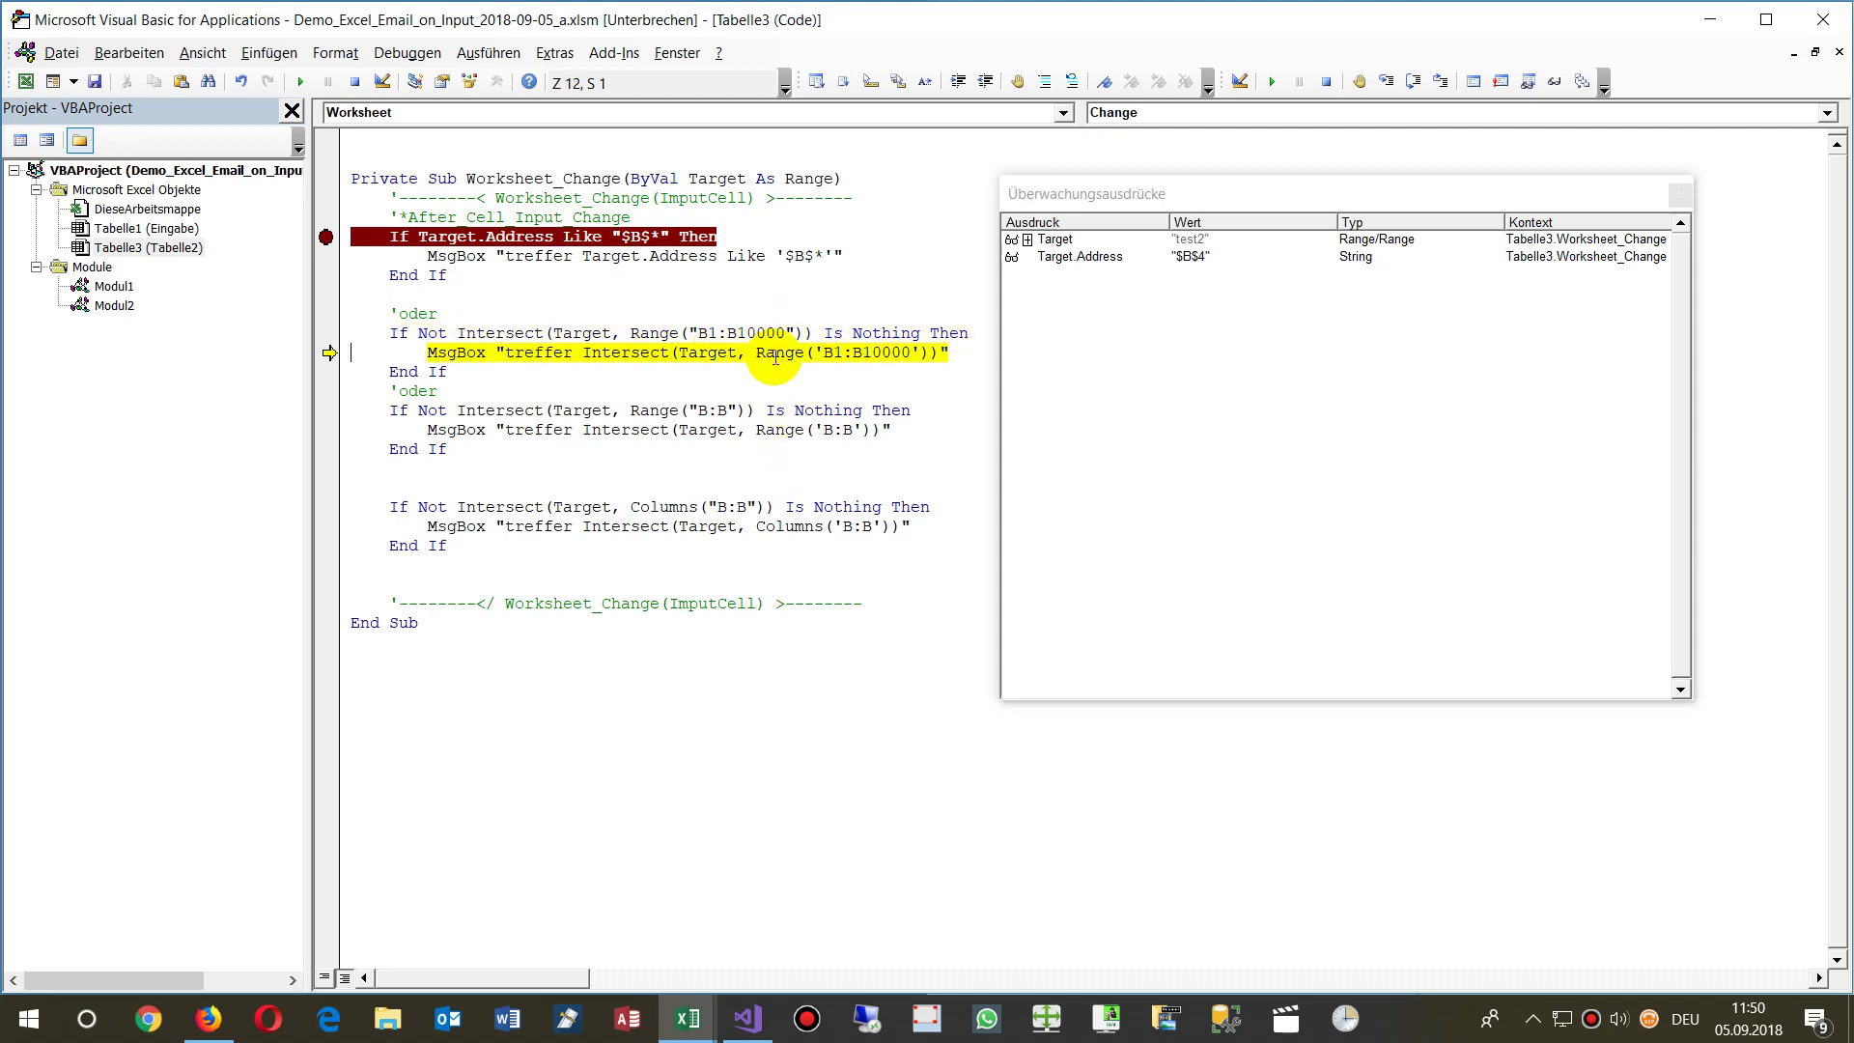
pyautogui.press('F8')
pyautogui.click(1022, 588)
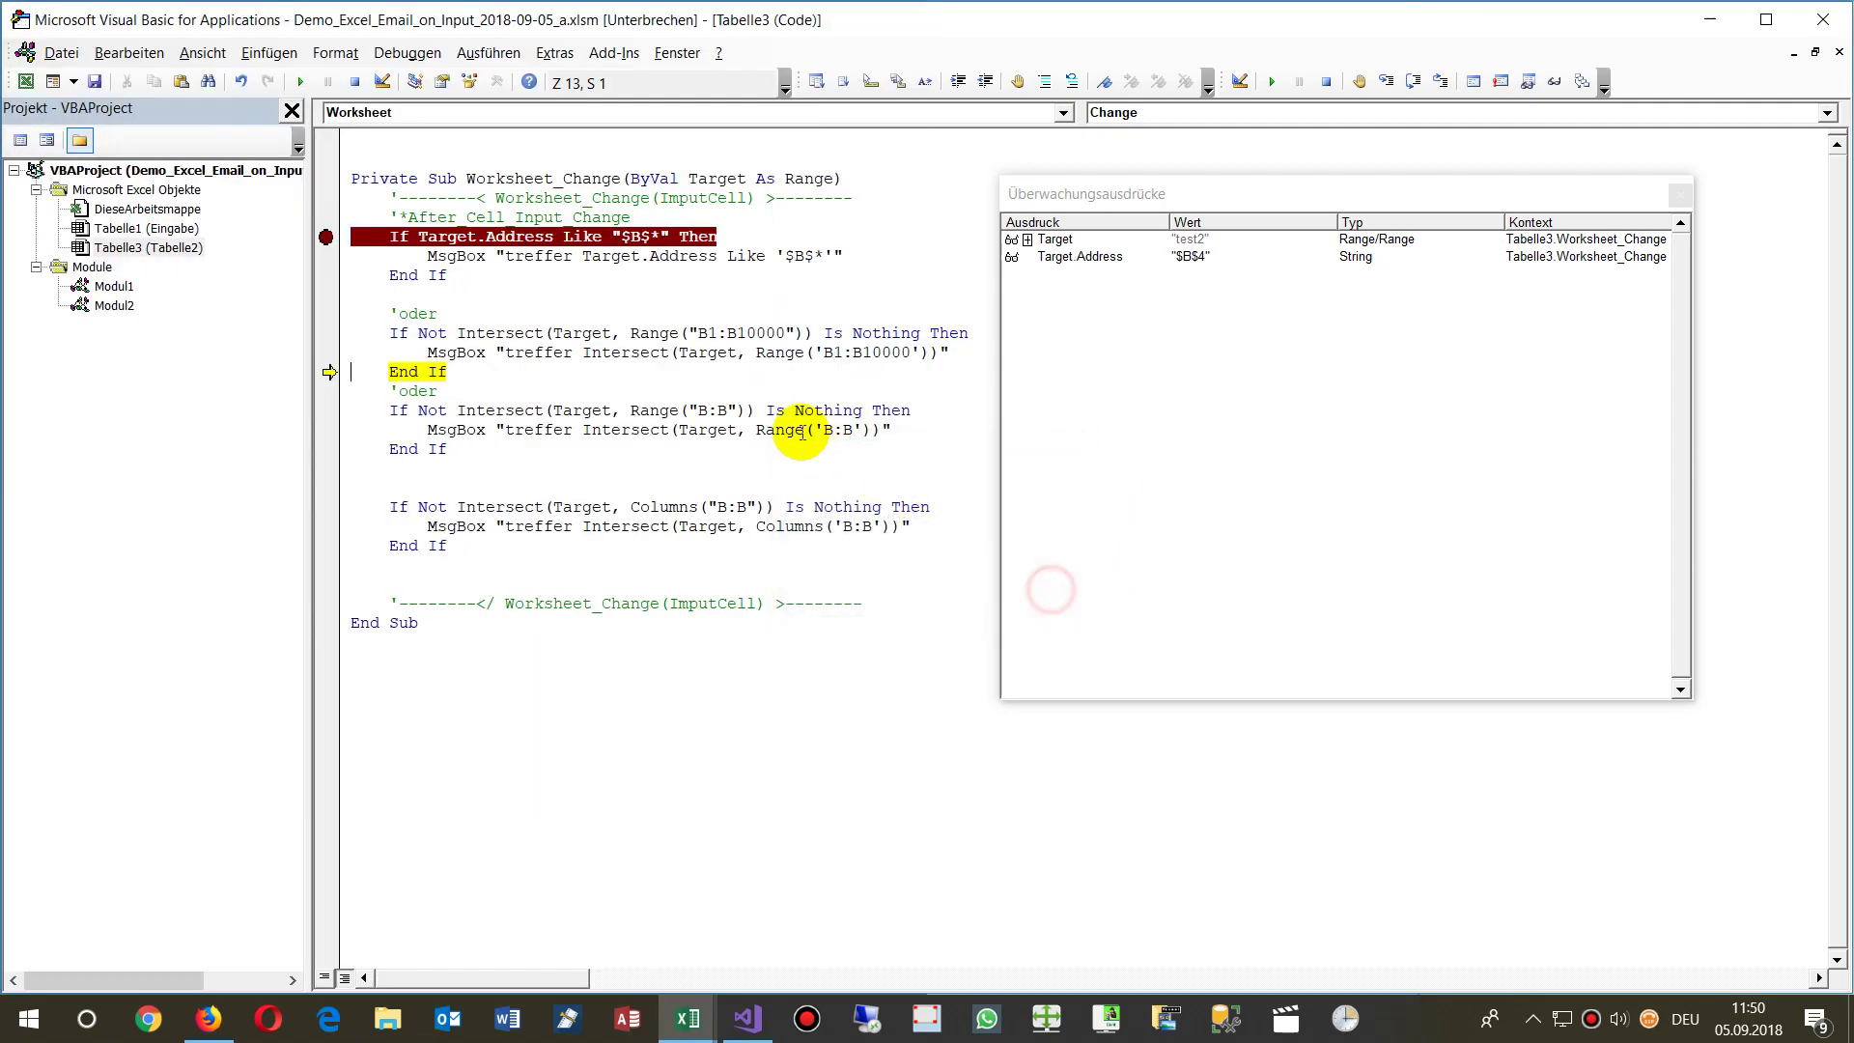
pyautogui.click(426, 353)
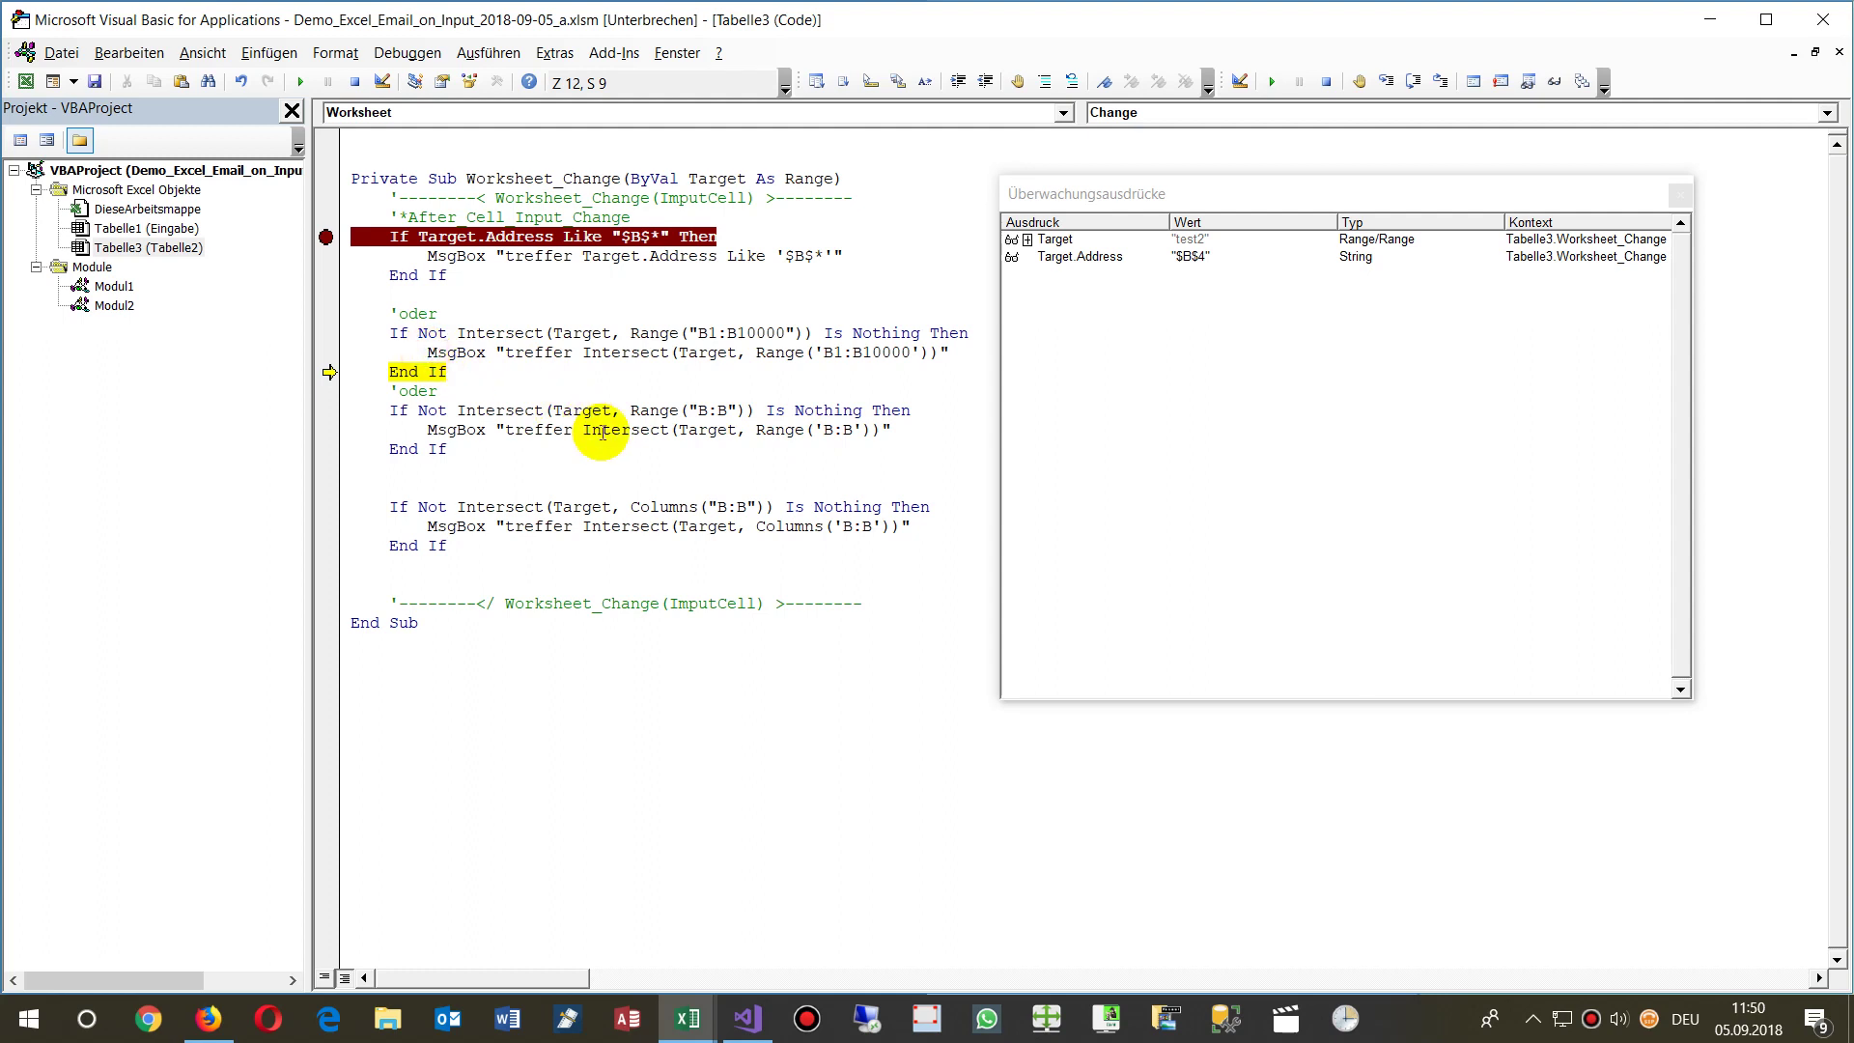
pyautogui.press('Return')
pyautogui.write('if Target="Test*" th')
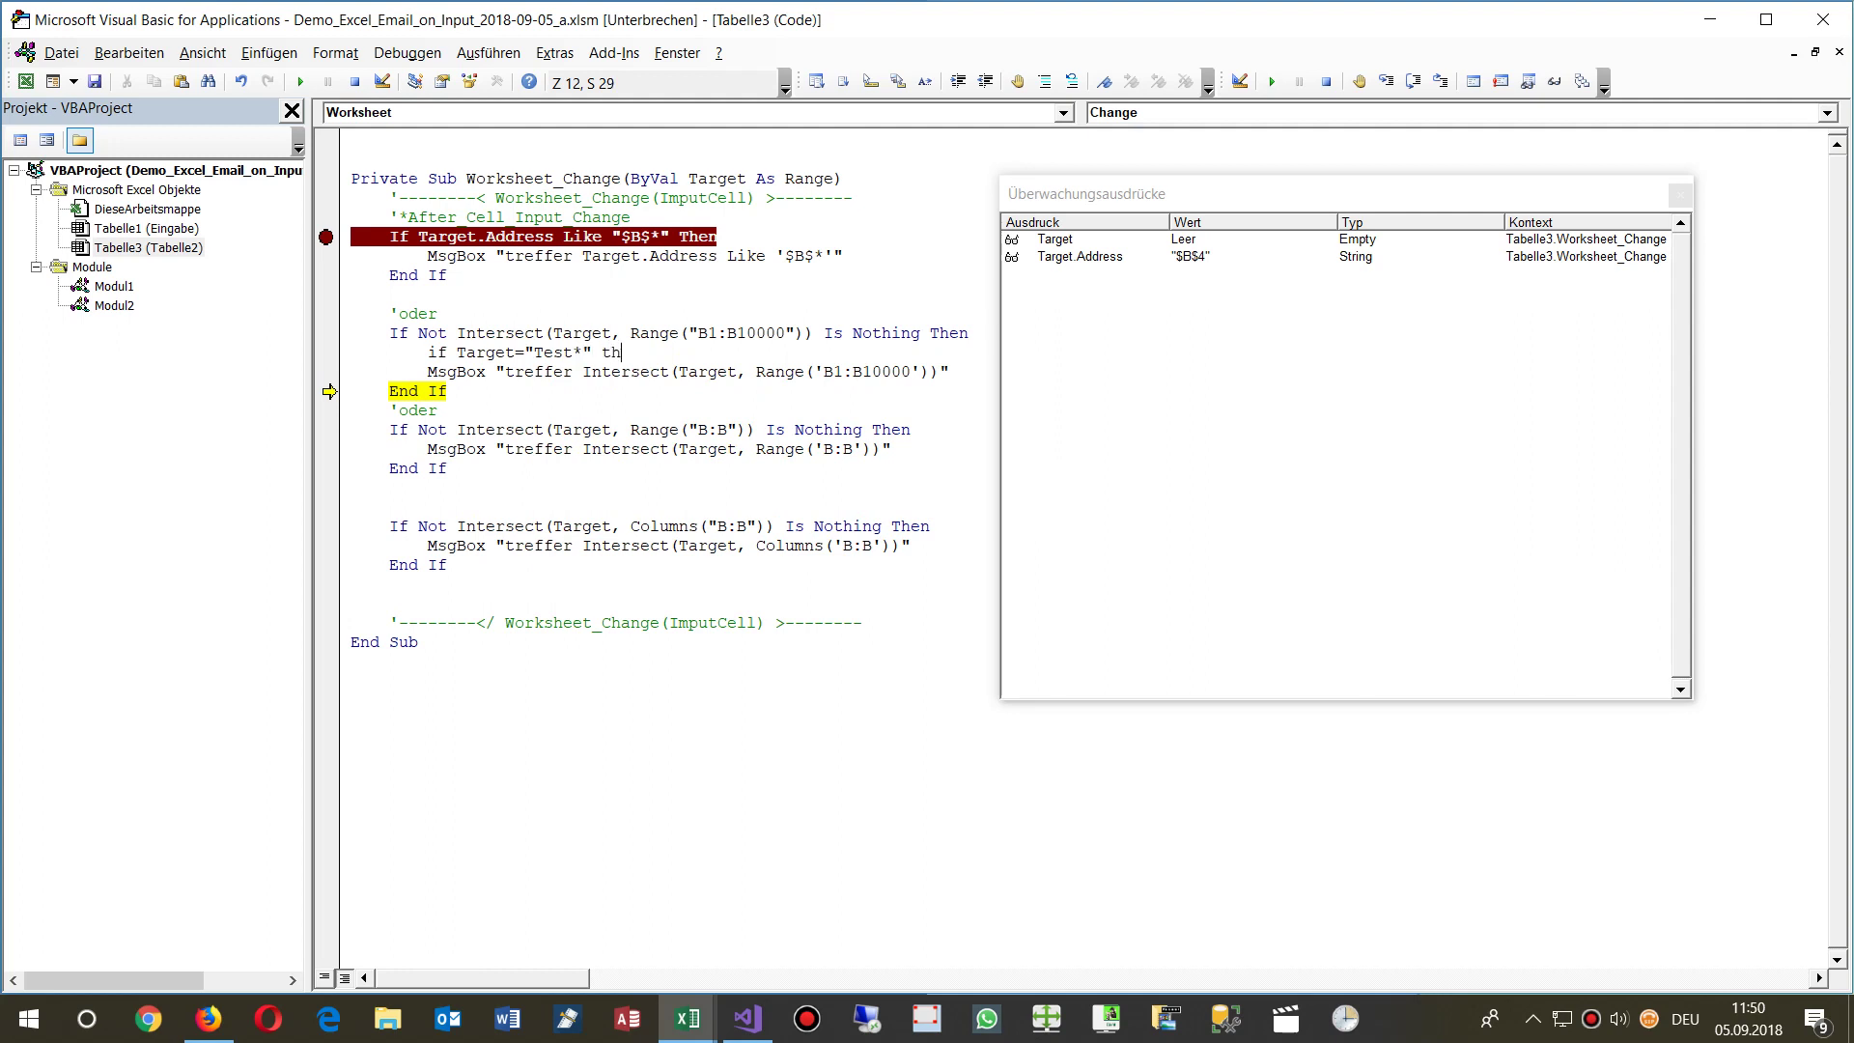
# - Complete the nested If Target = "Test*" Then line and add empty lines inside it
pyautogui.write('en')
pyautogui.press('Return')
pyautogui.write('End If')
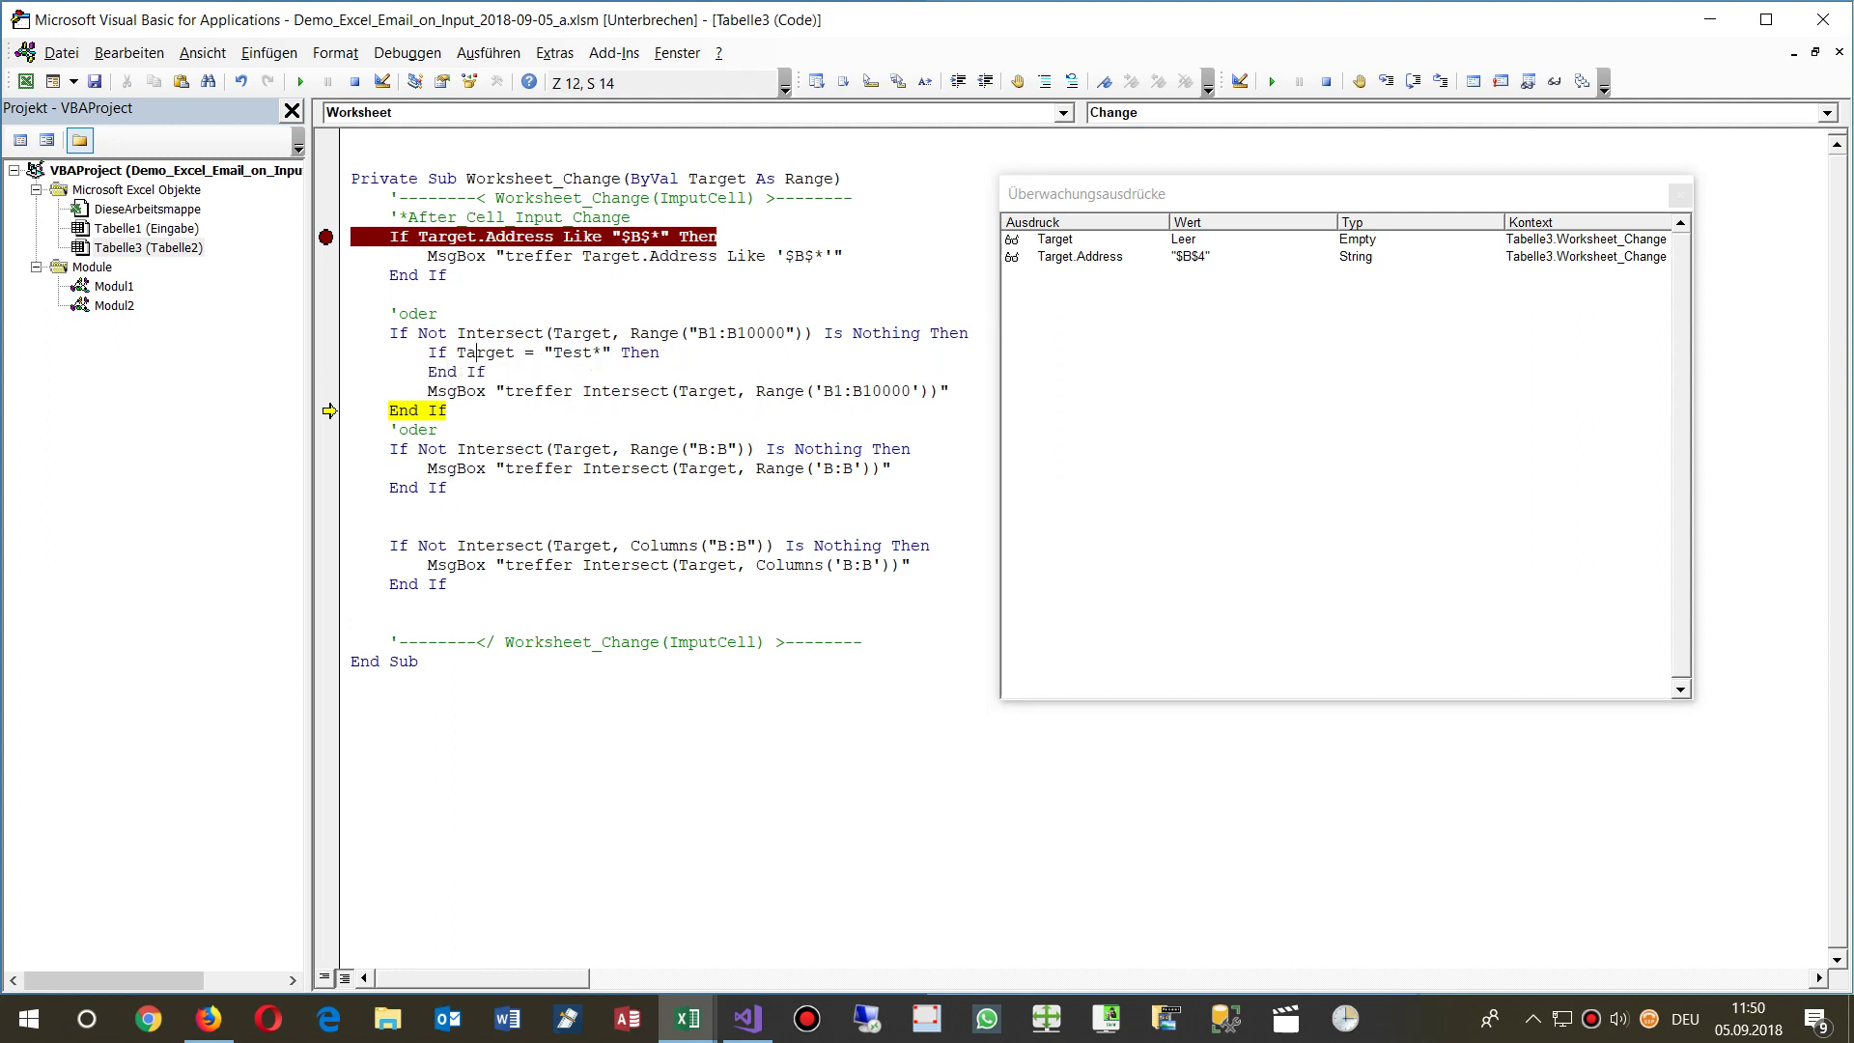
pyautogui.press('End')
pyautogui.press('Return')
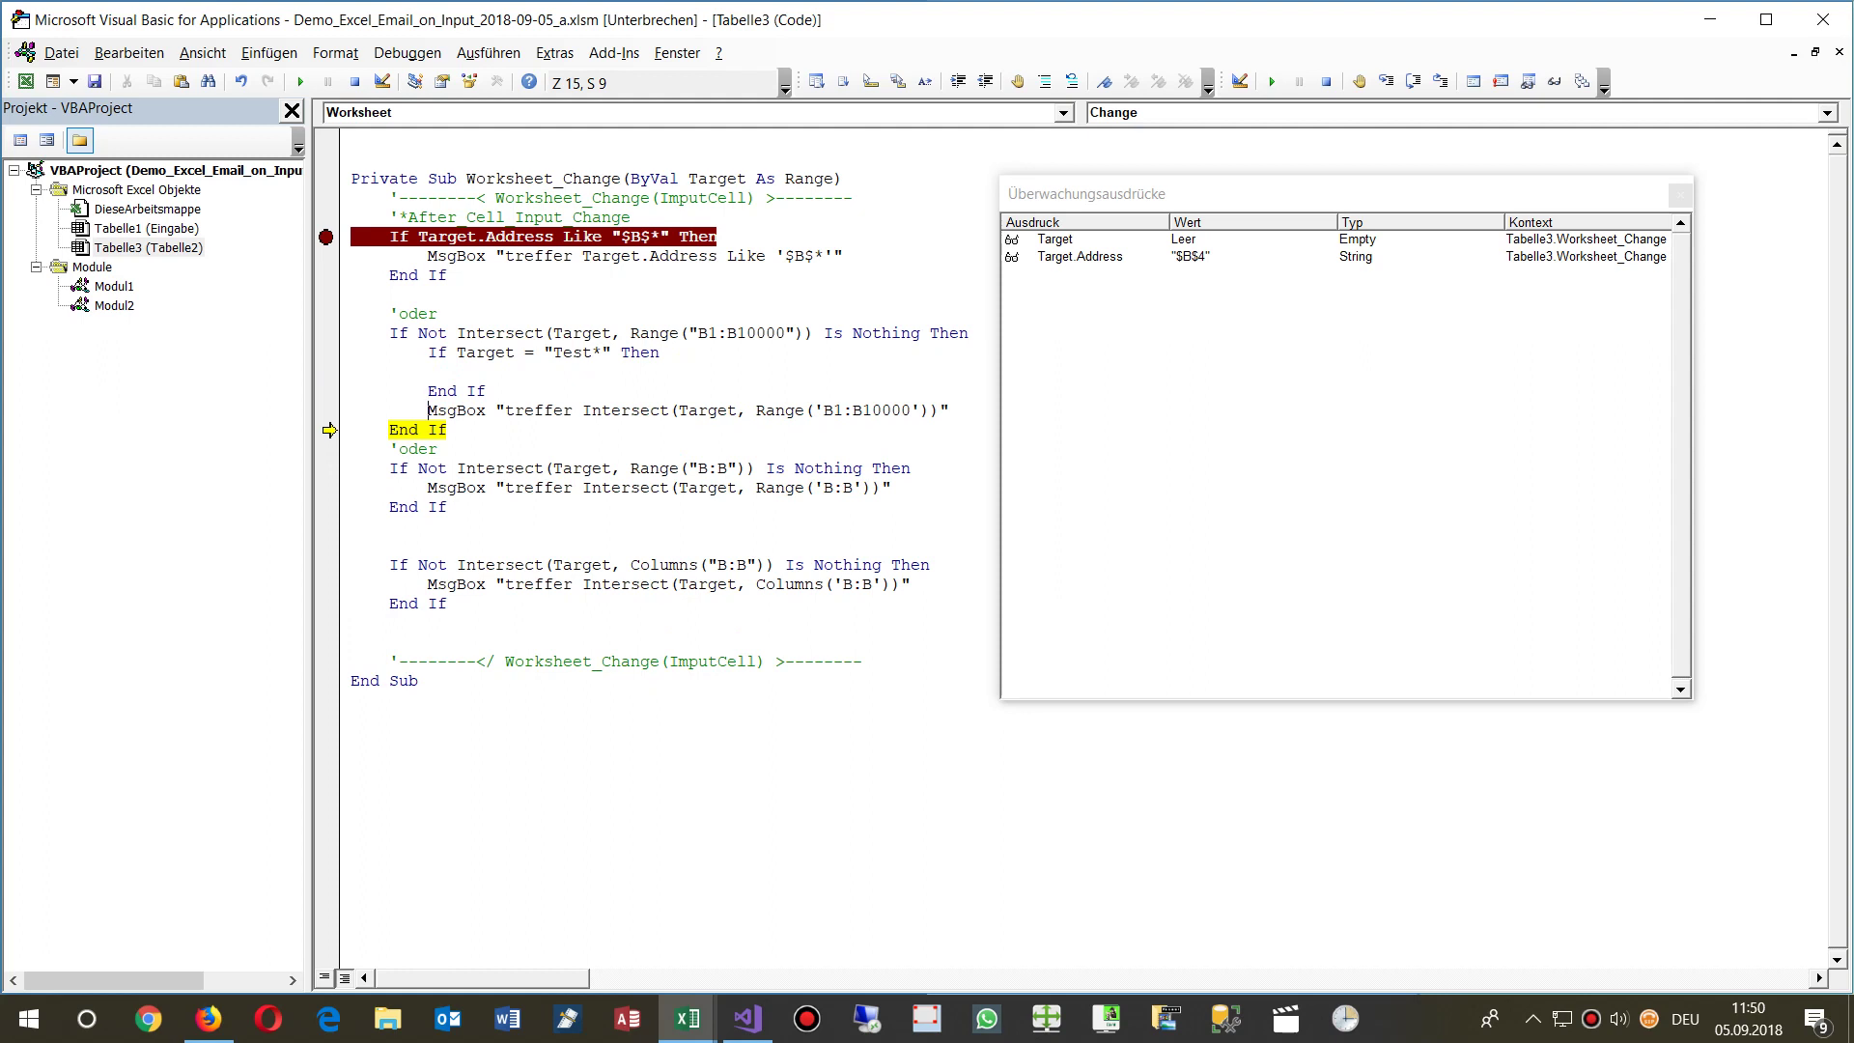
# - Move the hit message into the nested check as "treffer Test" and step execution onto the check
pyautogui.hotkey('shift', 'End')
pyautogui.hotkey('ctrl', 'x')
pyautogui.hotkey('ctrl', 'v')
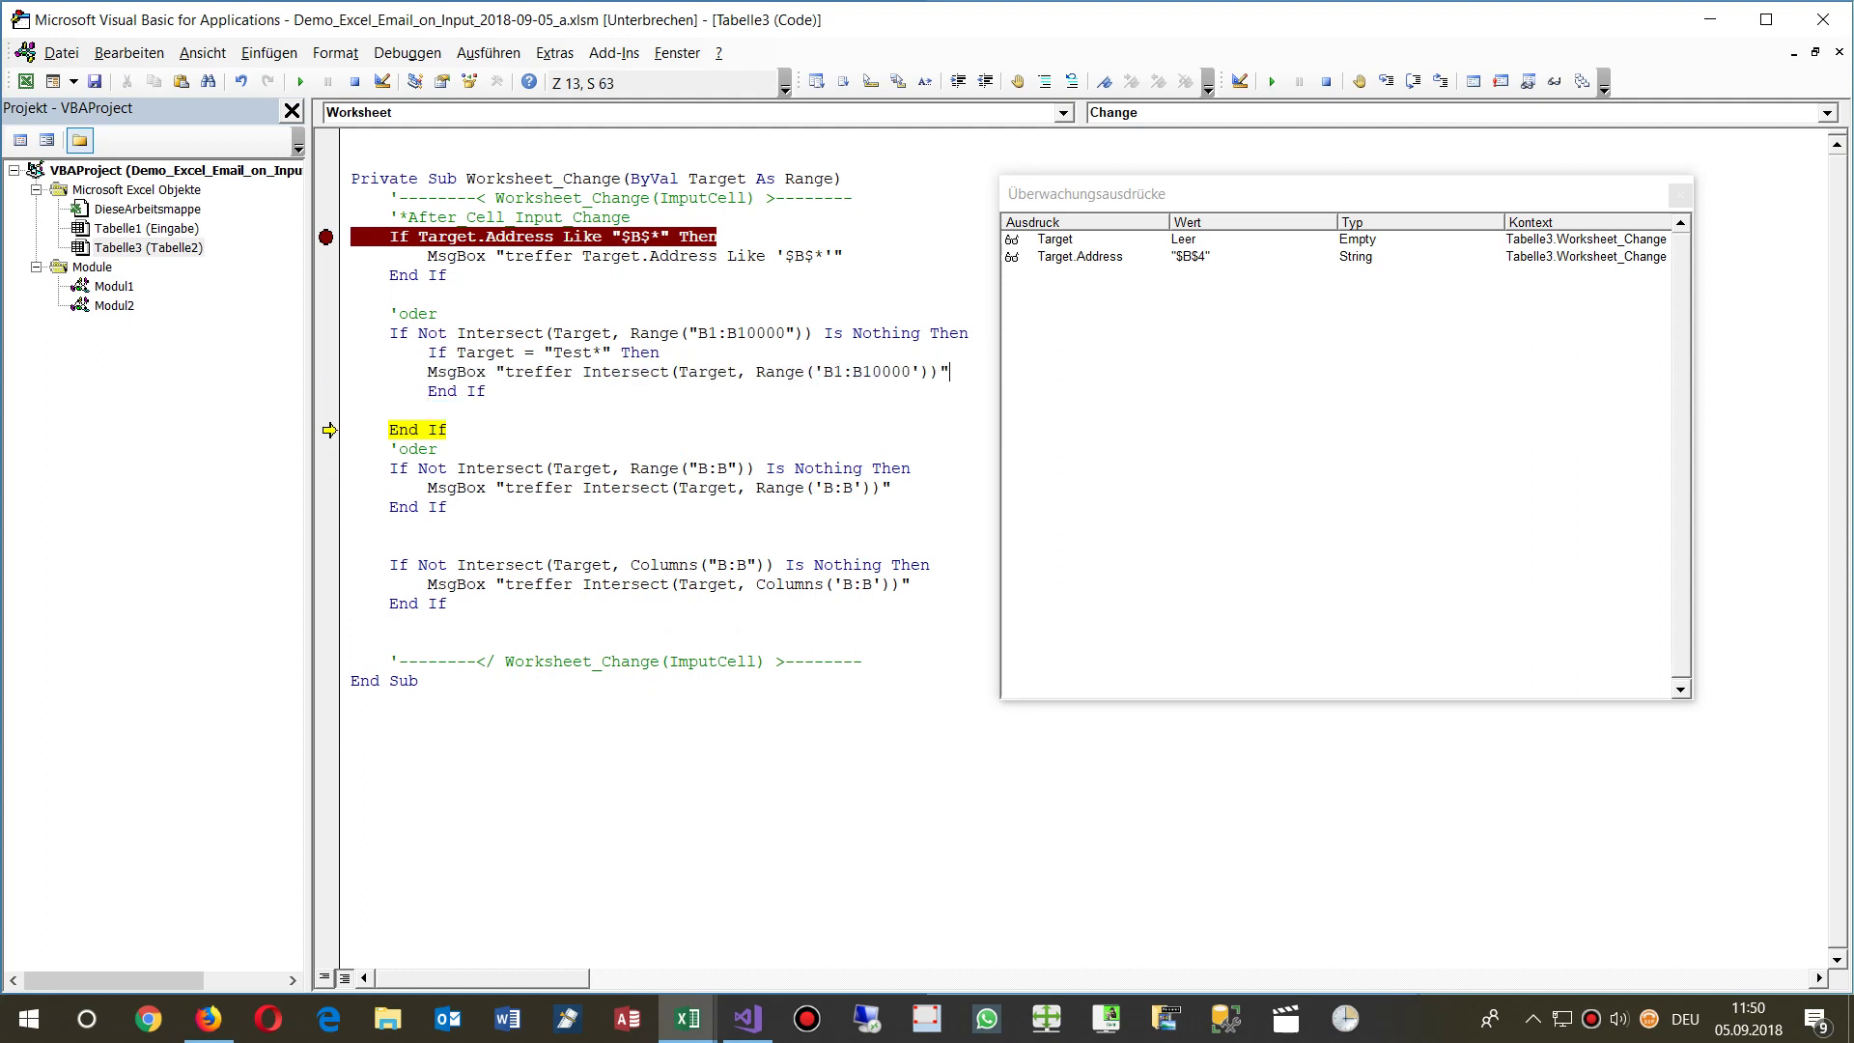
pyautogui.press('Tab')
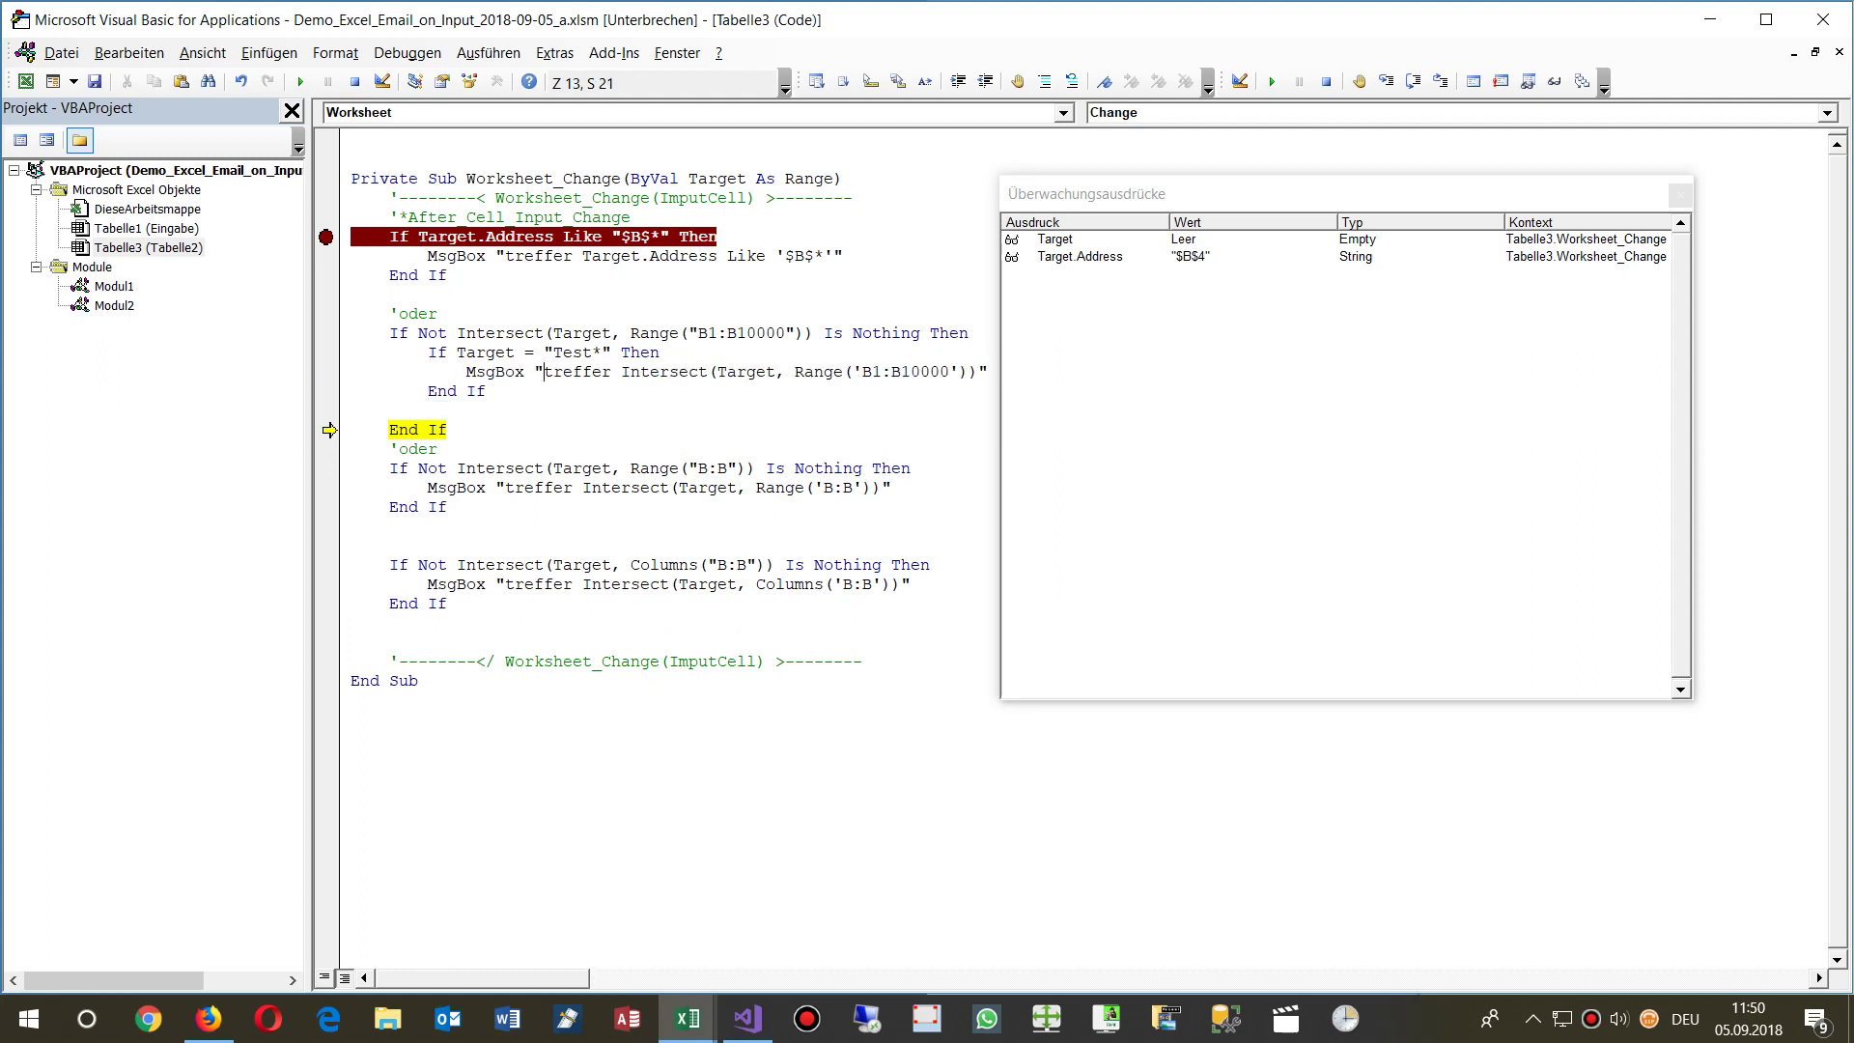
pyautogui.write('Test')
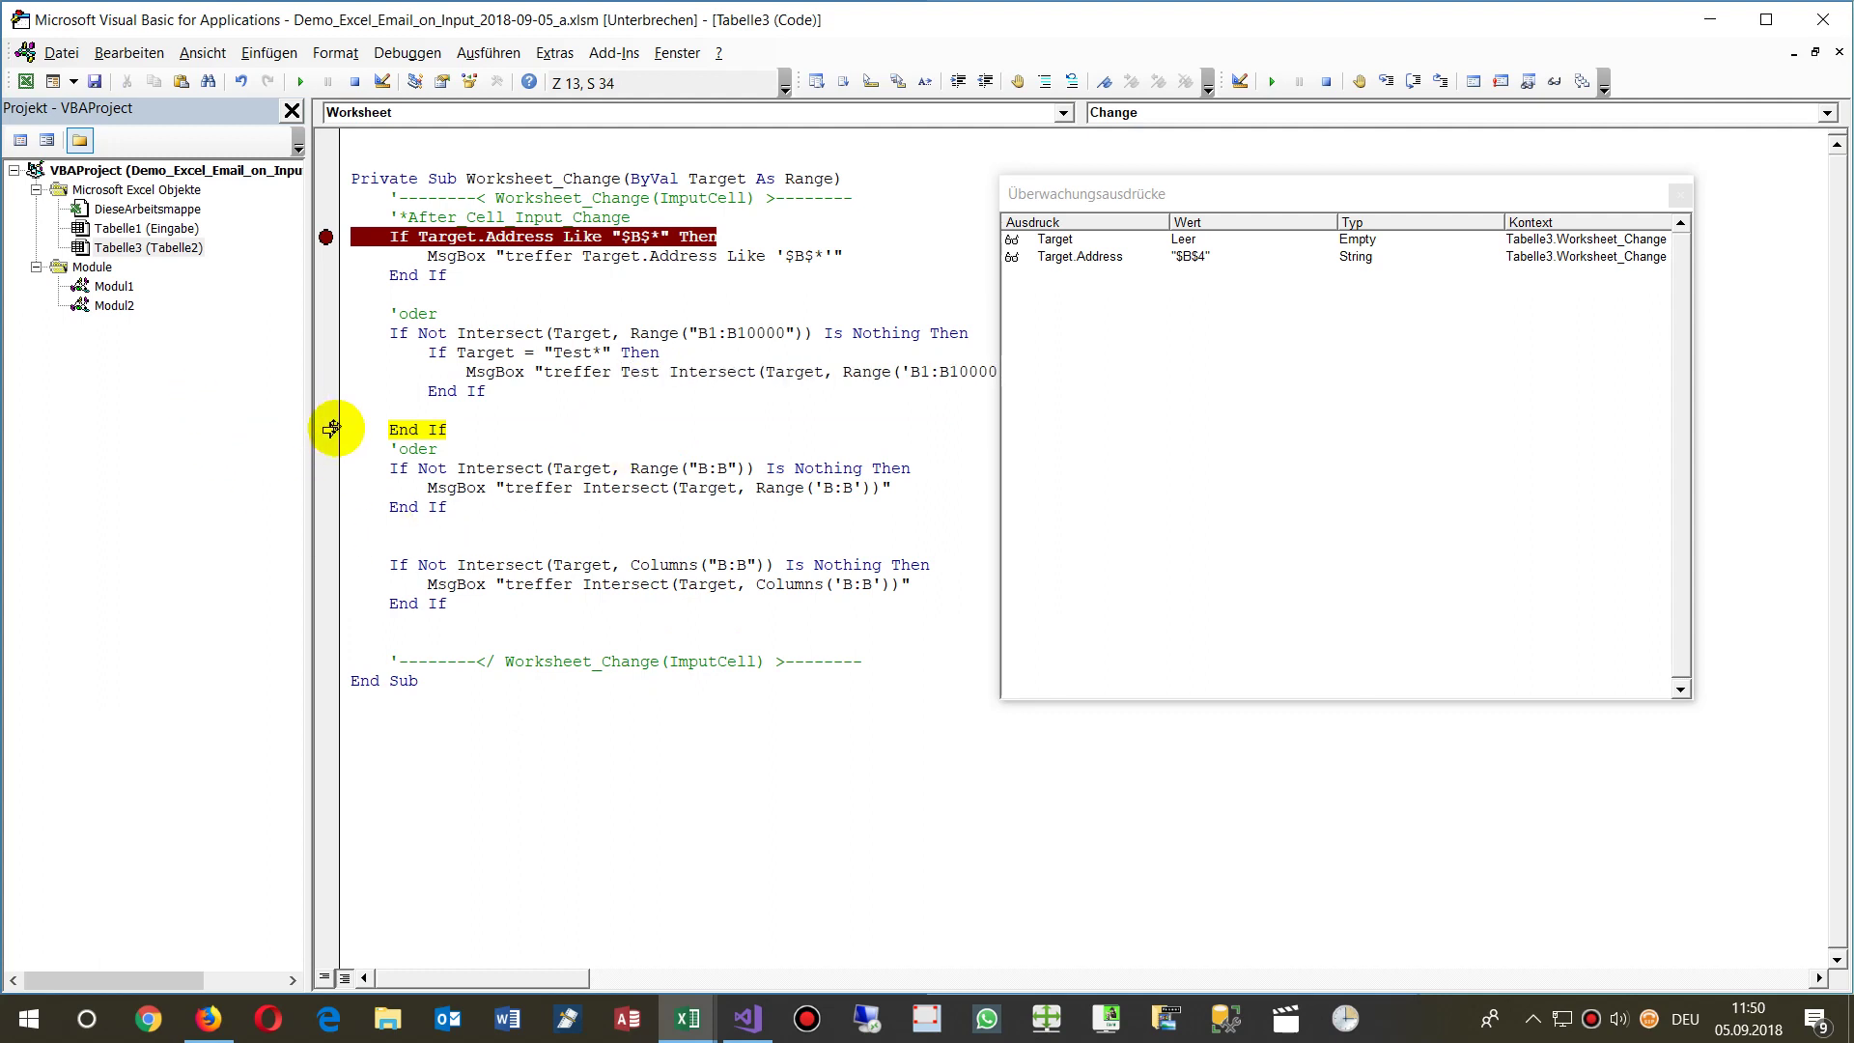
pyautogui.moveTo(329, 334); pyautogui.dragTo(329, 330)
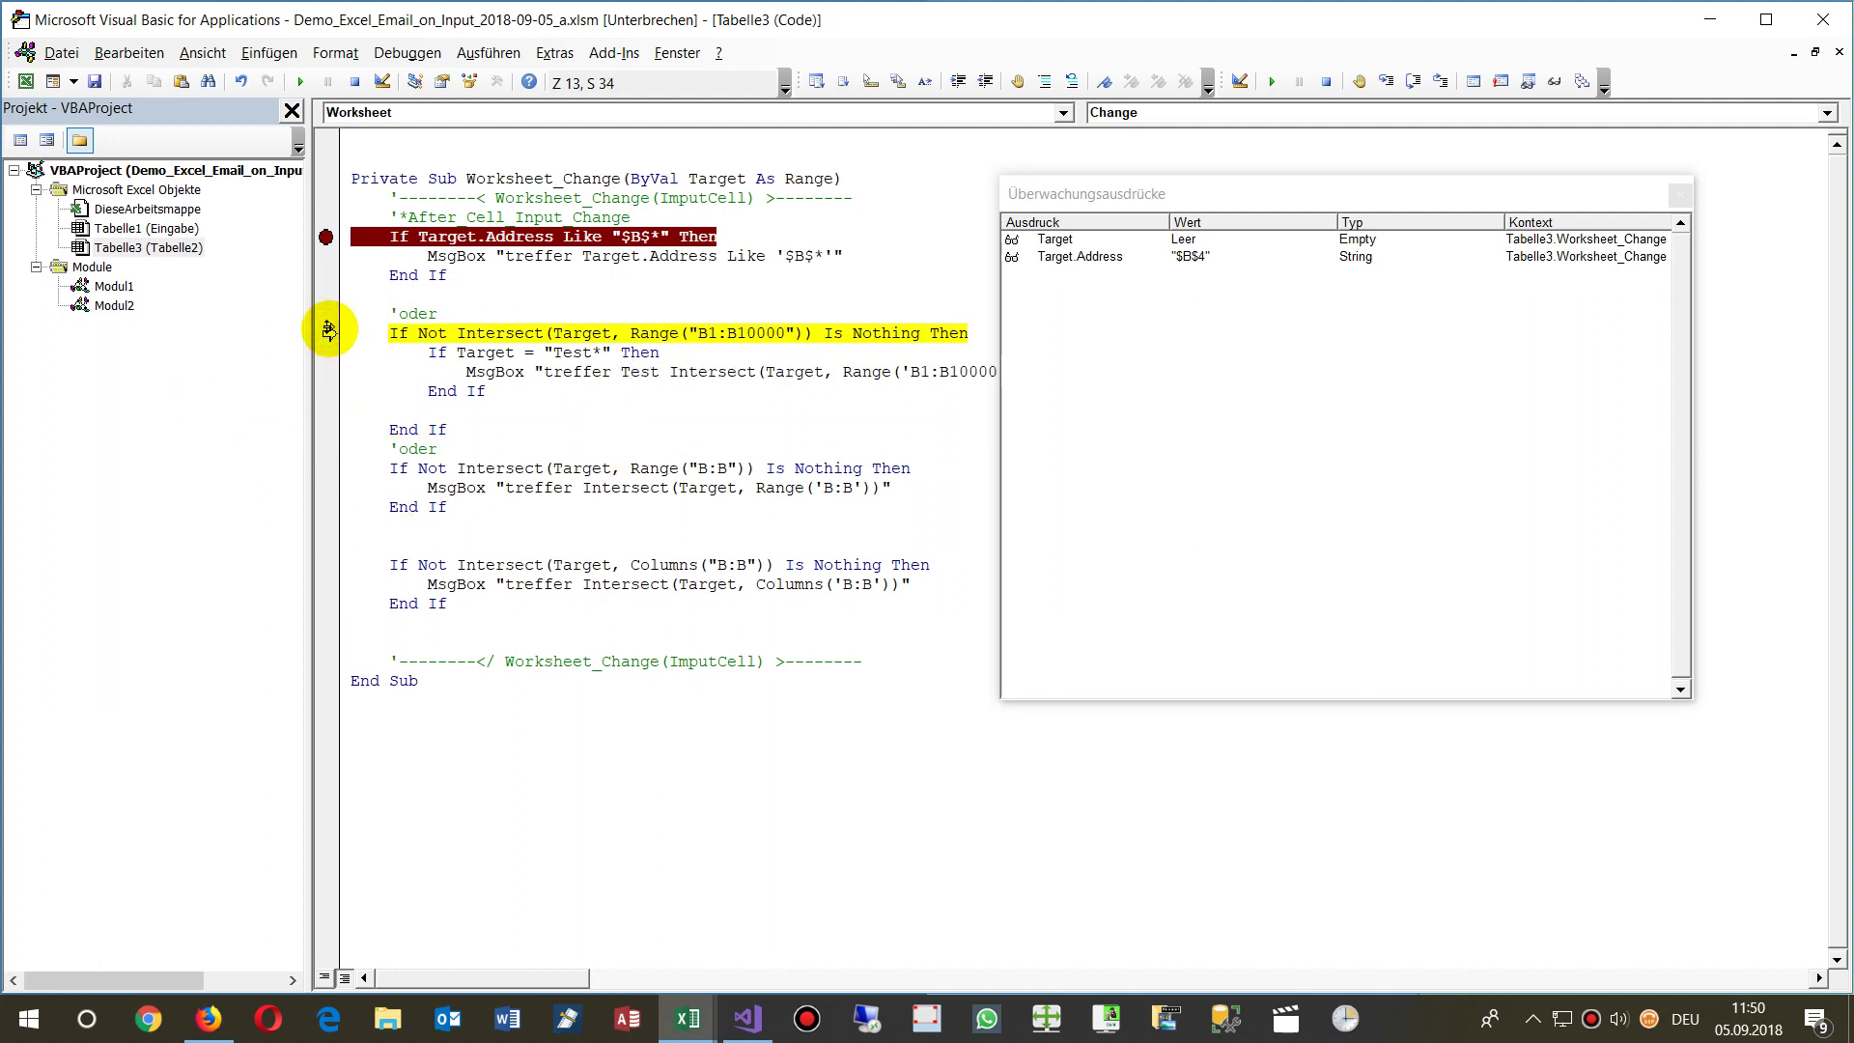
pyautogui.press('F8')
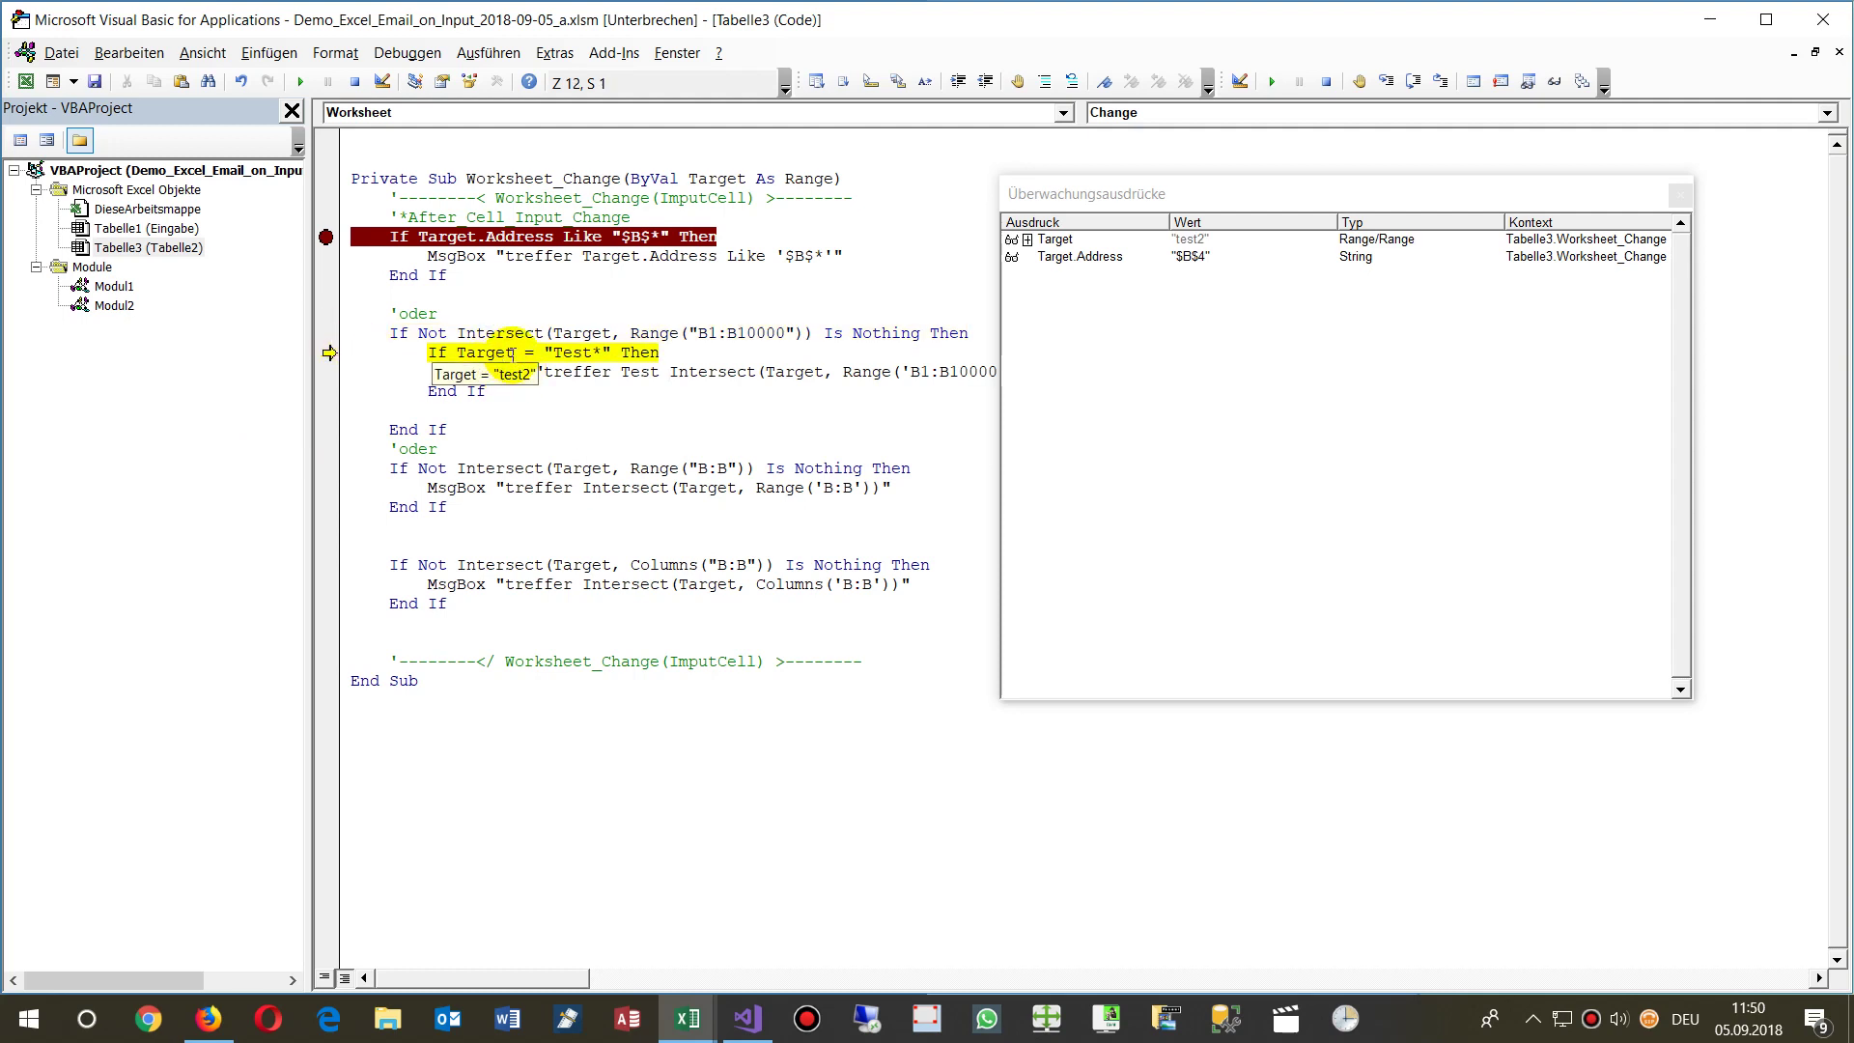
# - Replace the equals sign with Like in the nested check and step through it again
pyautogui.press('F8')
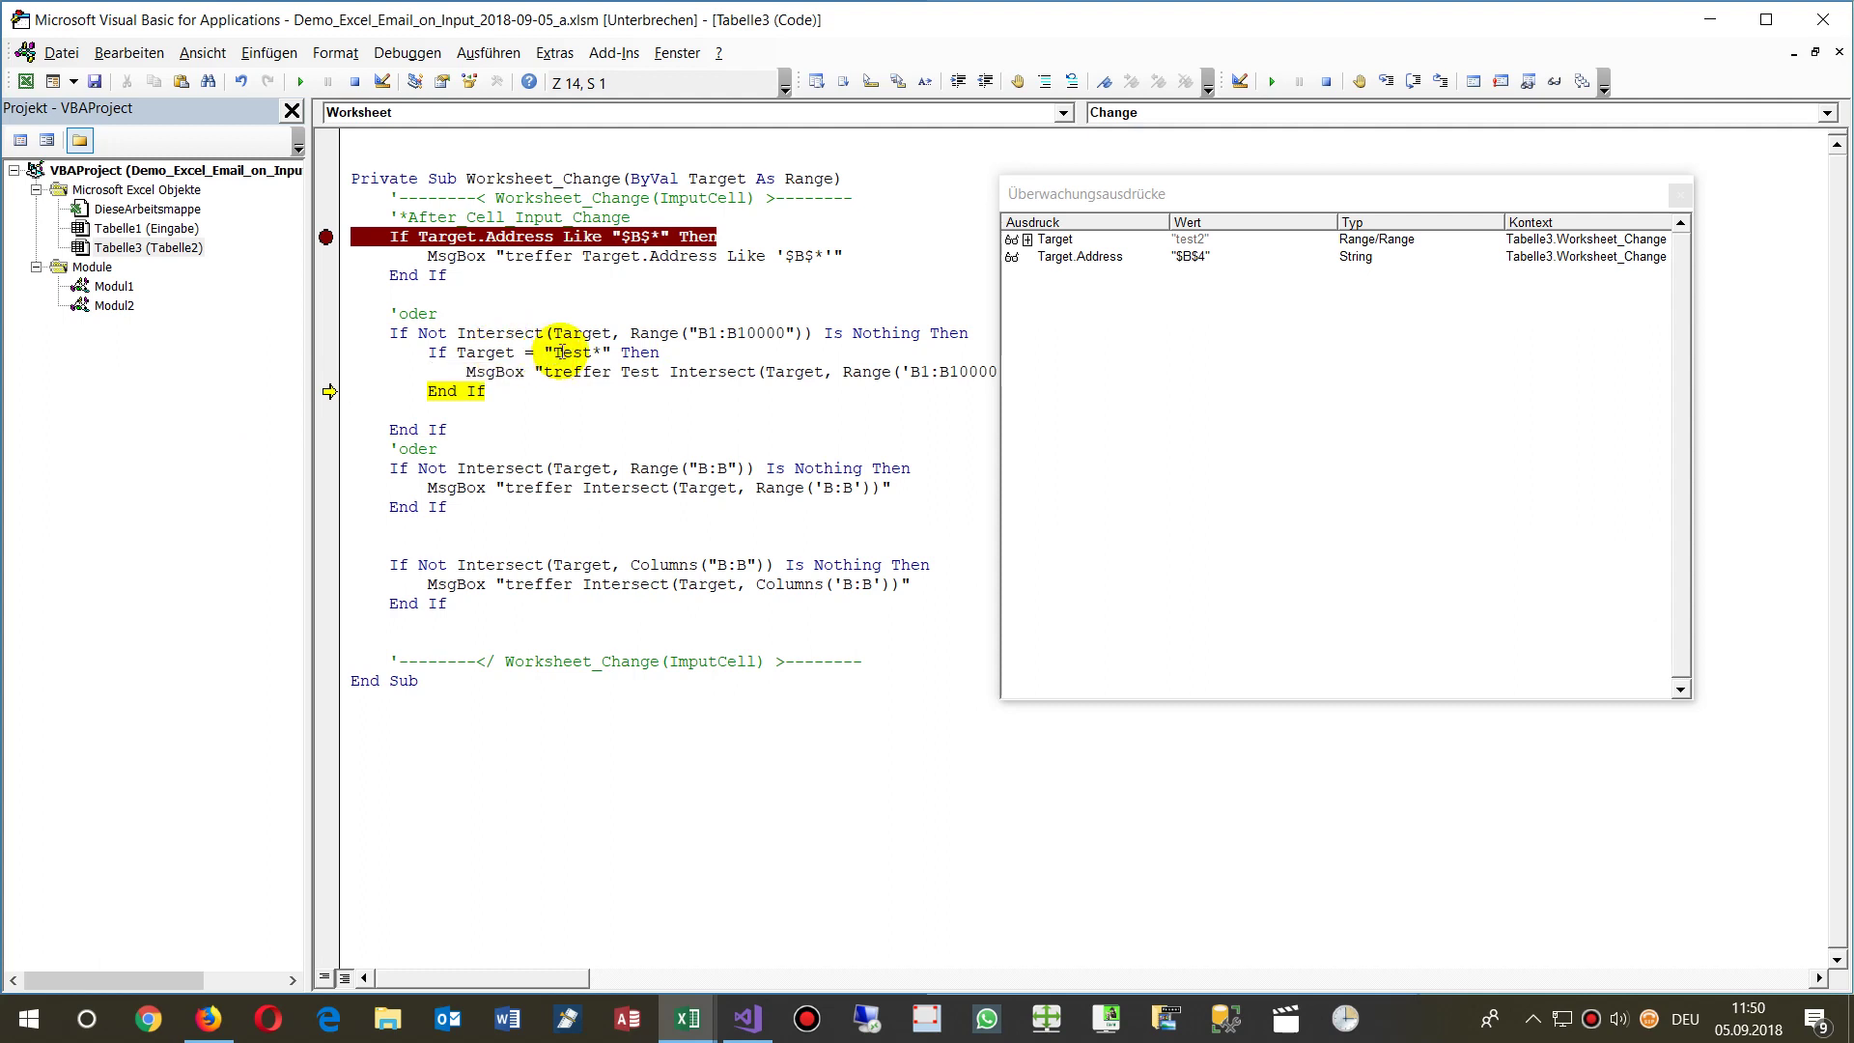
pyautogui.moveTo(526, 353); pyautogui.dragTo(538, 353)
pyautogui.write('like')
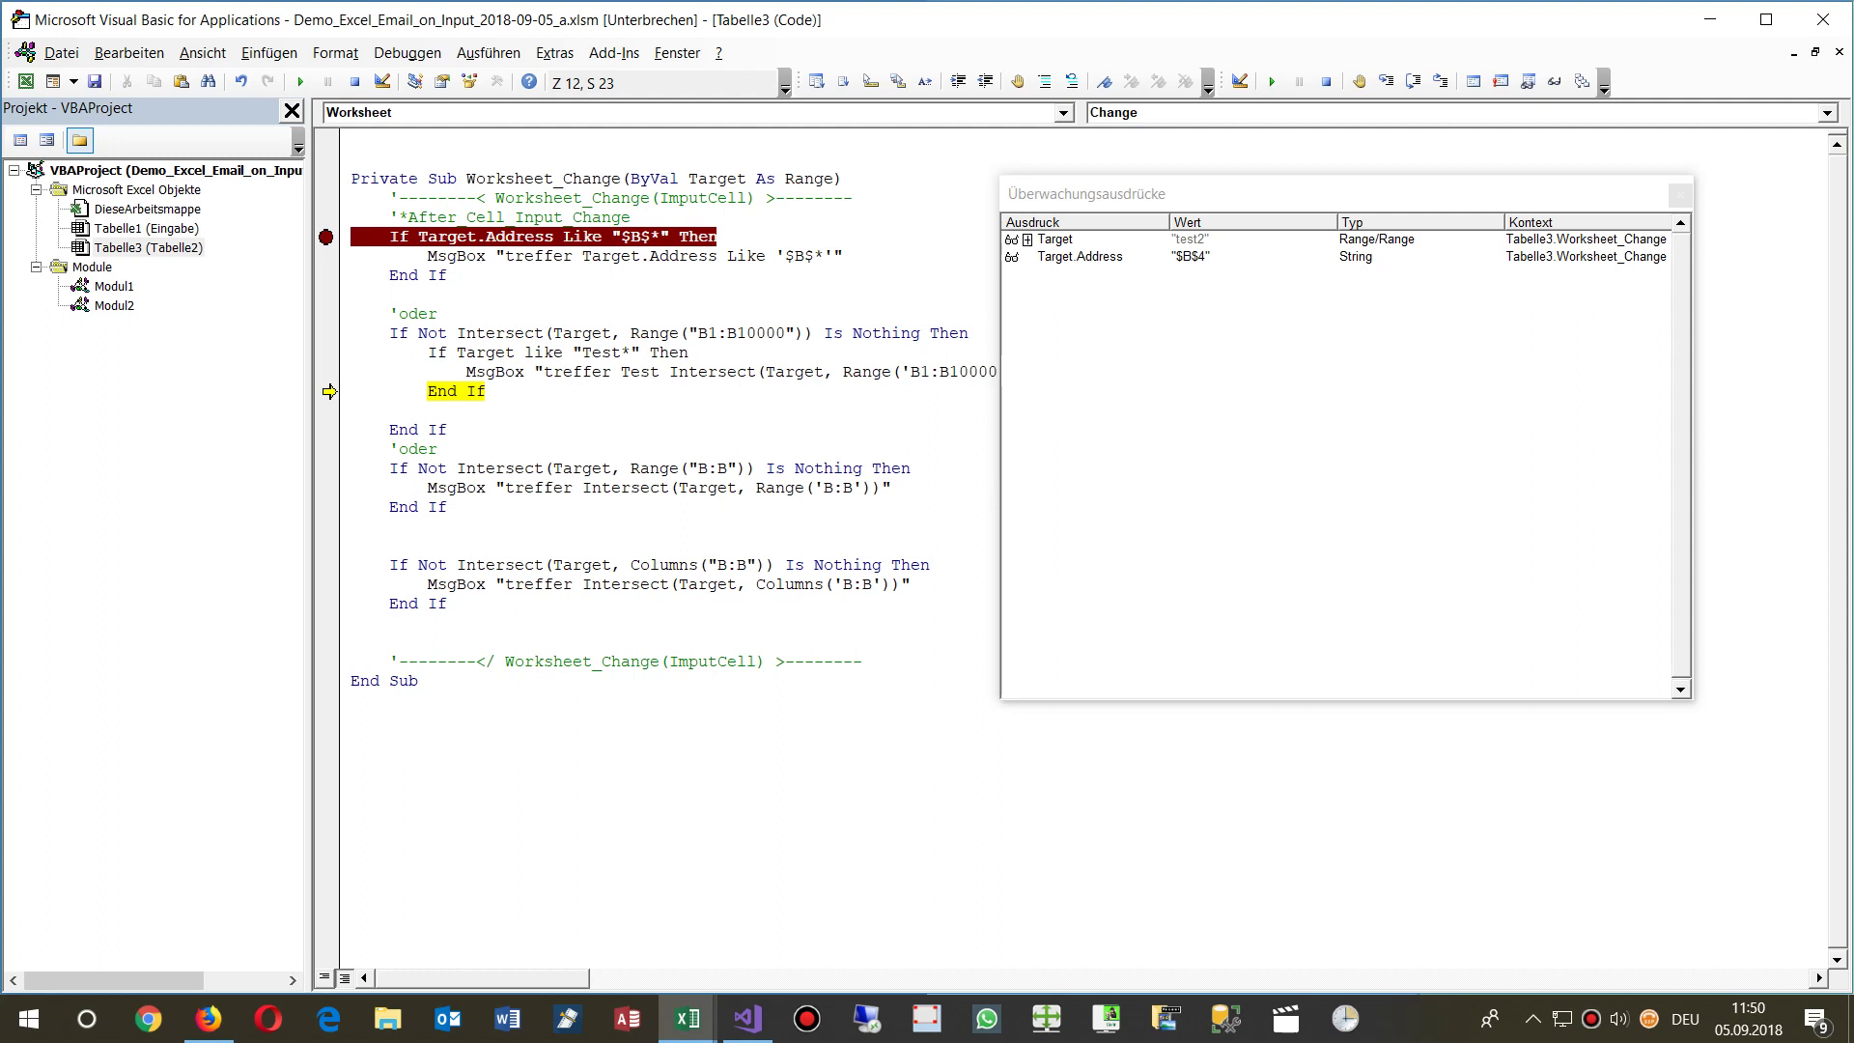
pyautogui.press('Down')
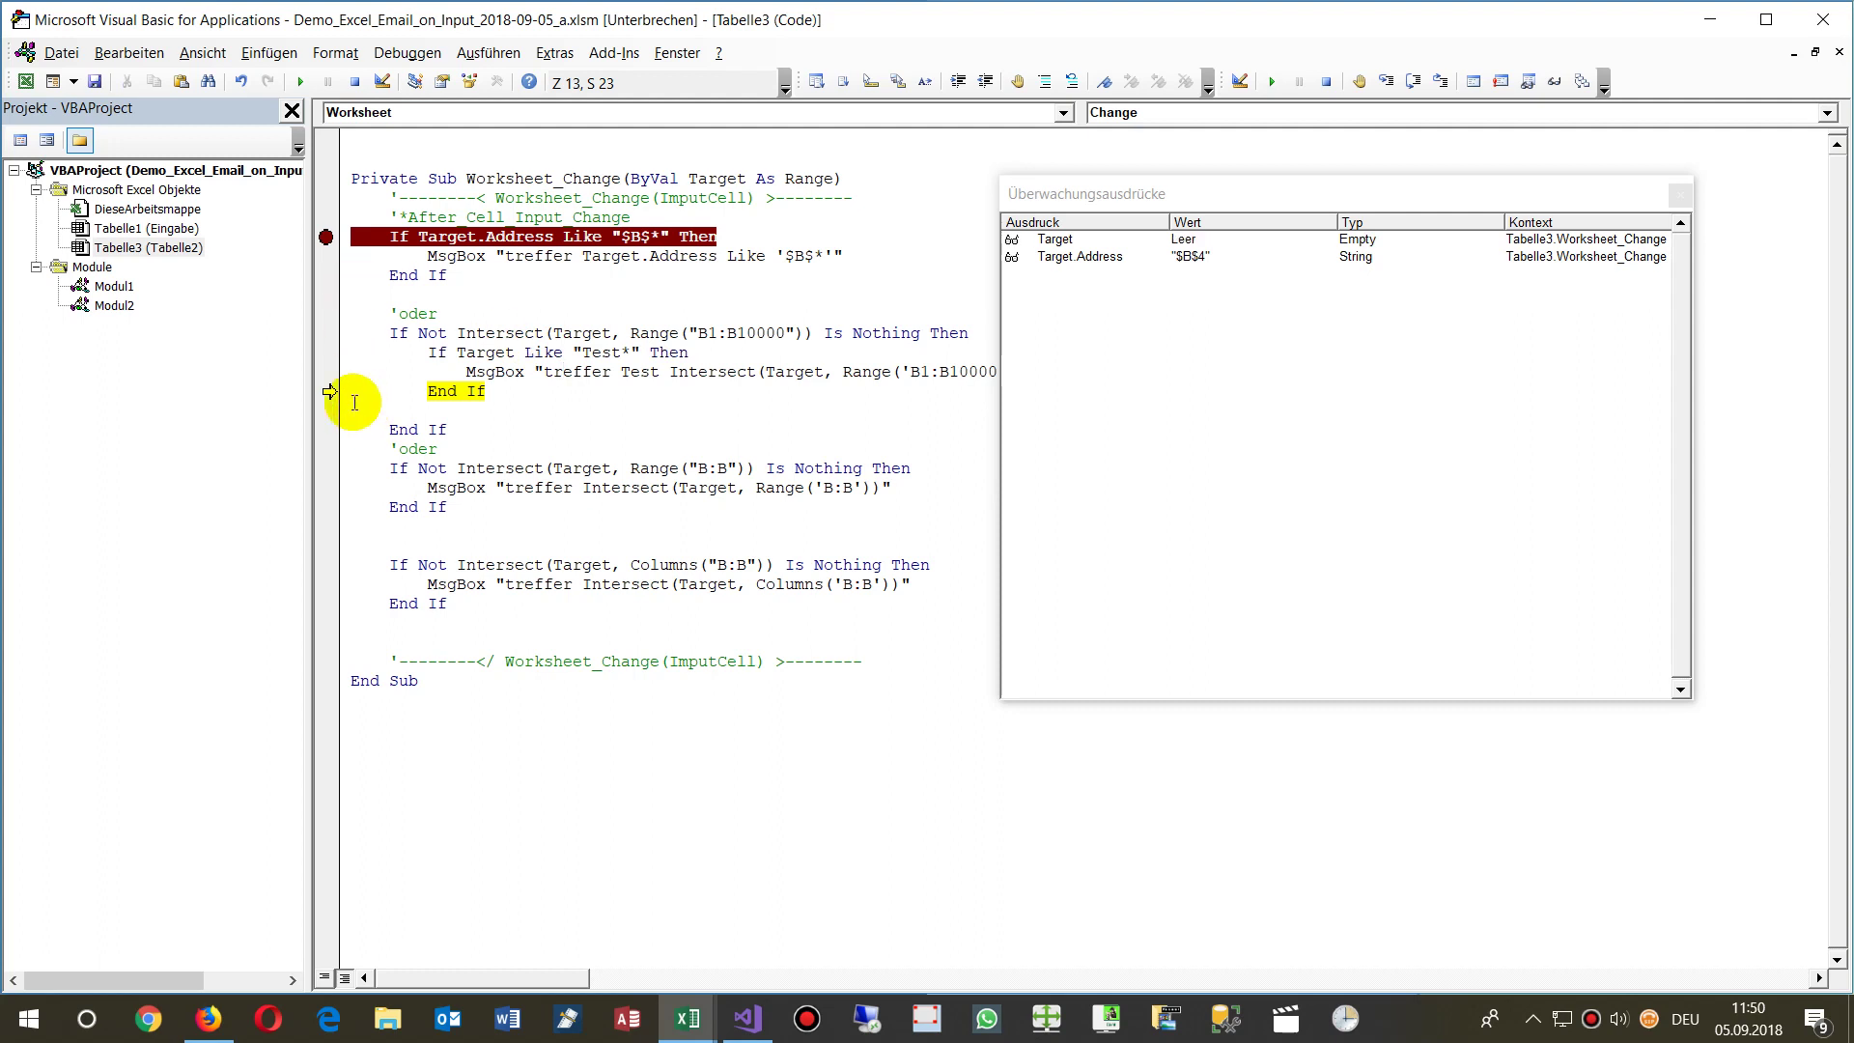
pyautogui.moveTo(330, 391); pyautogui.dragTo(333, 354)
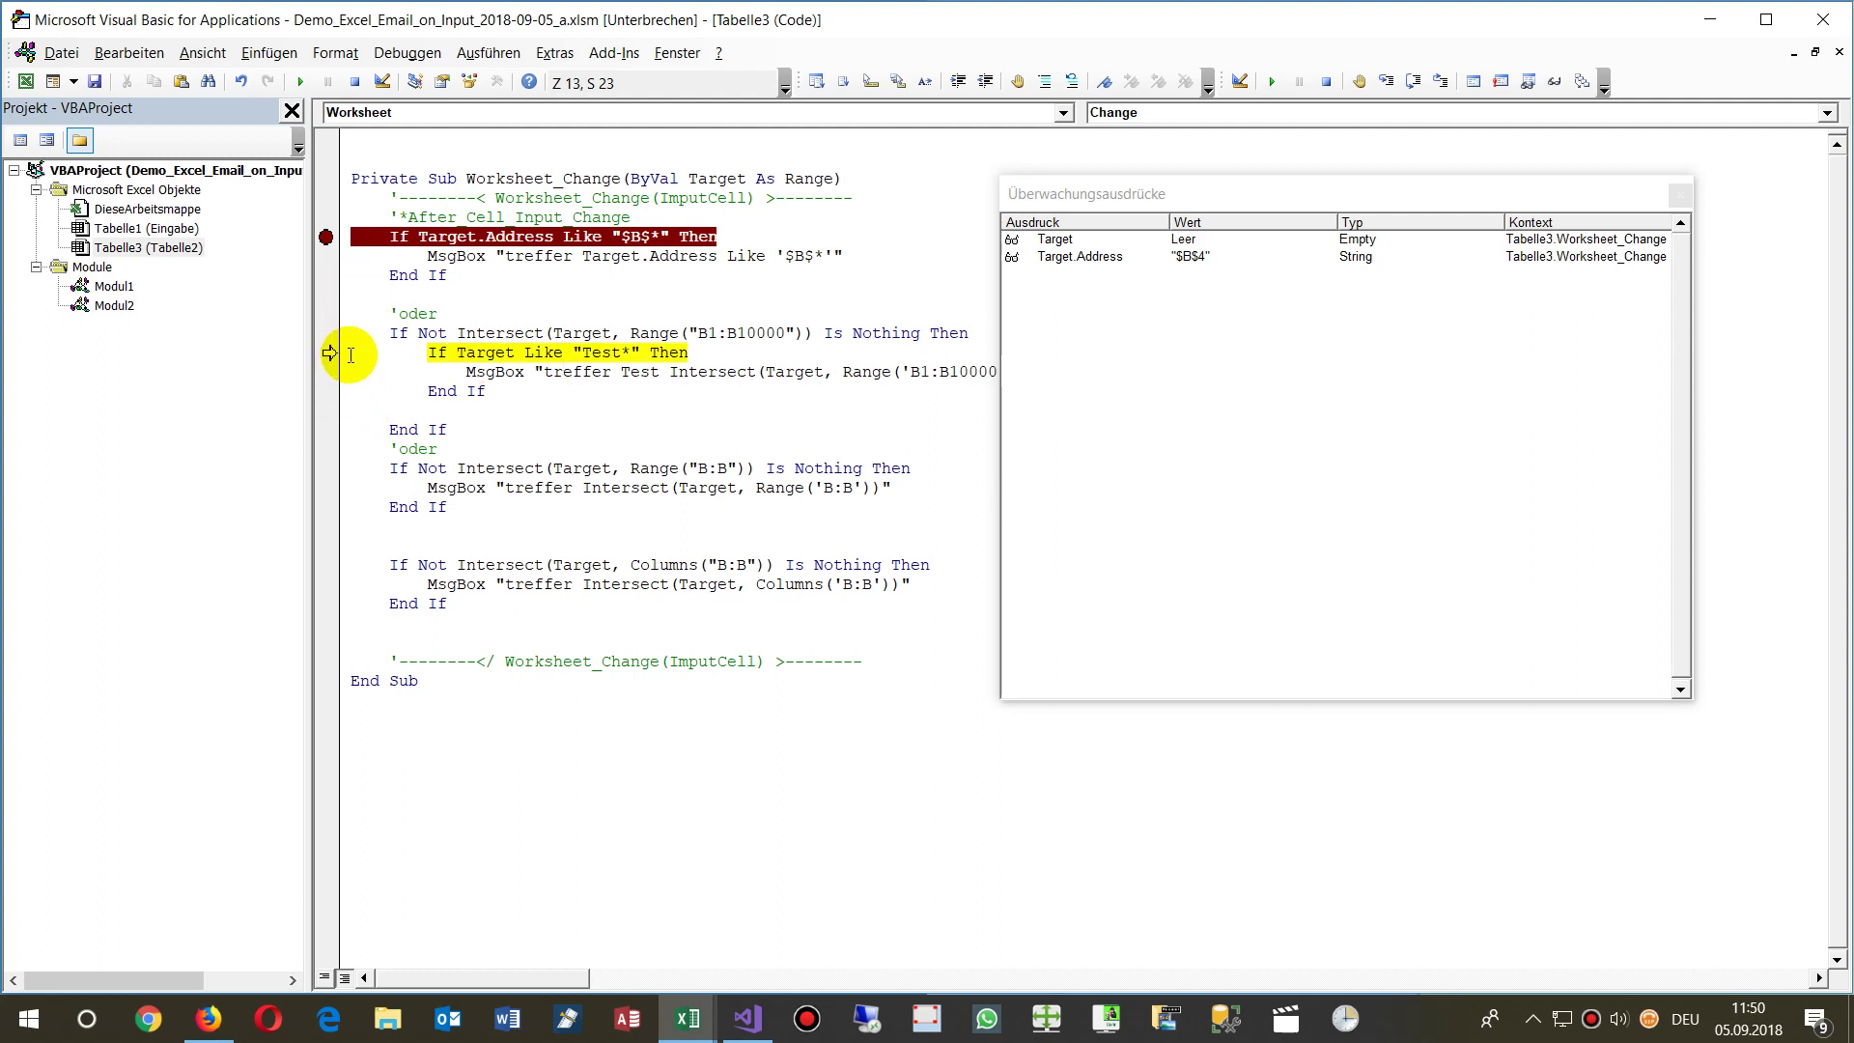
pyautogui.press('F8')
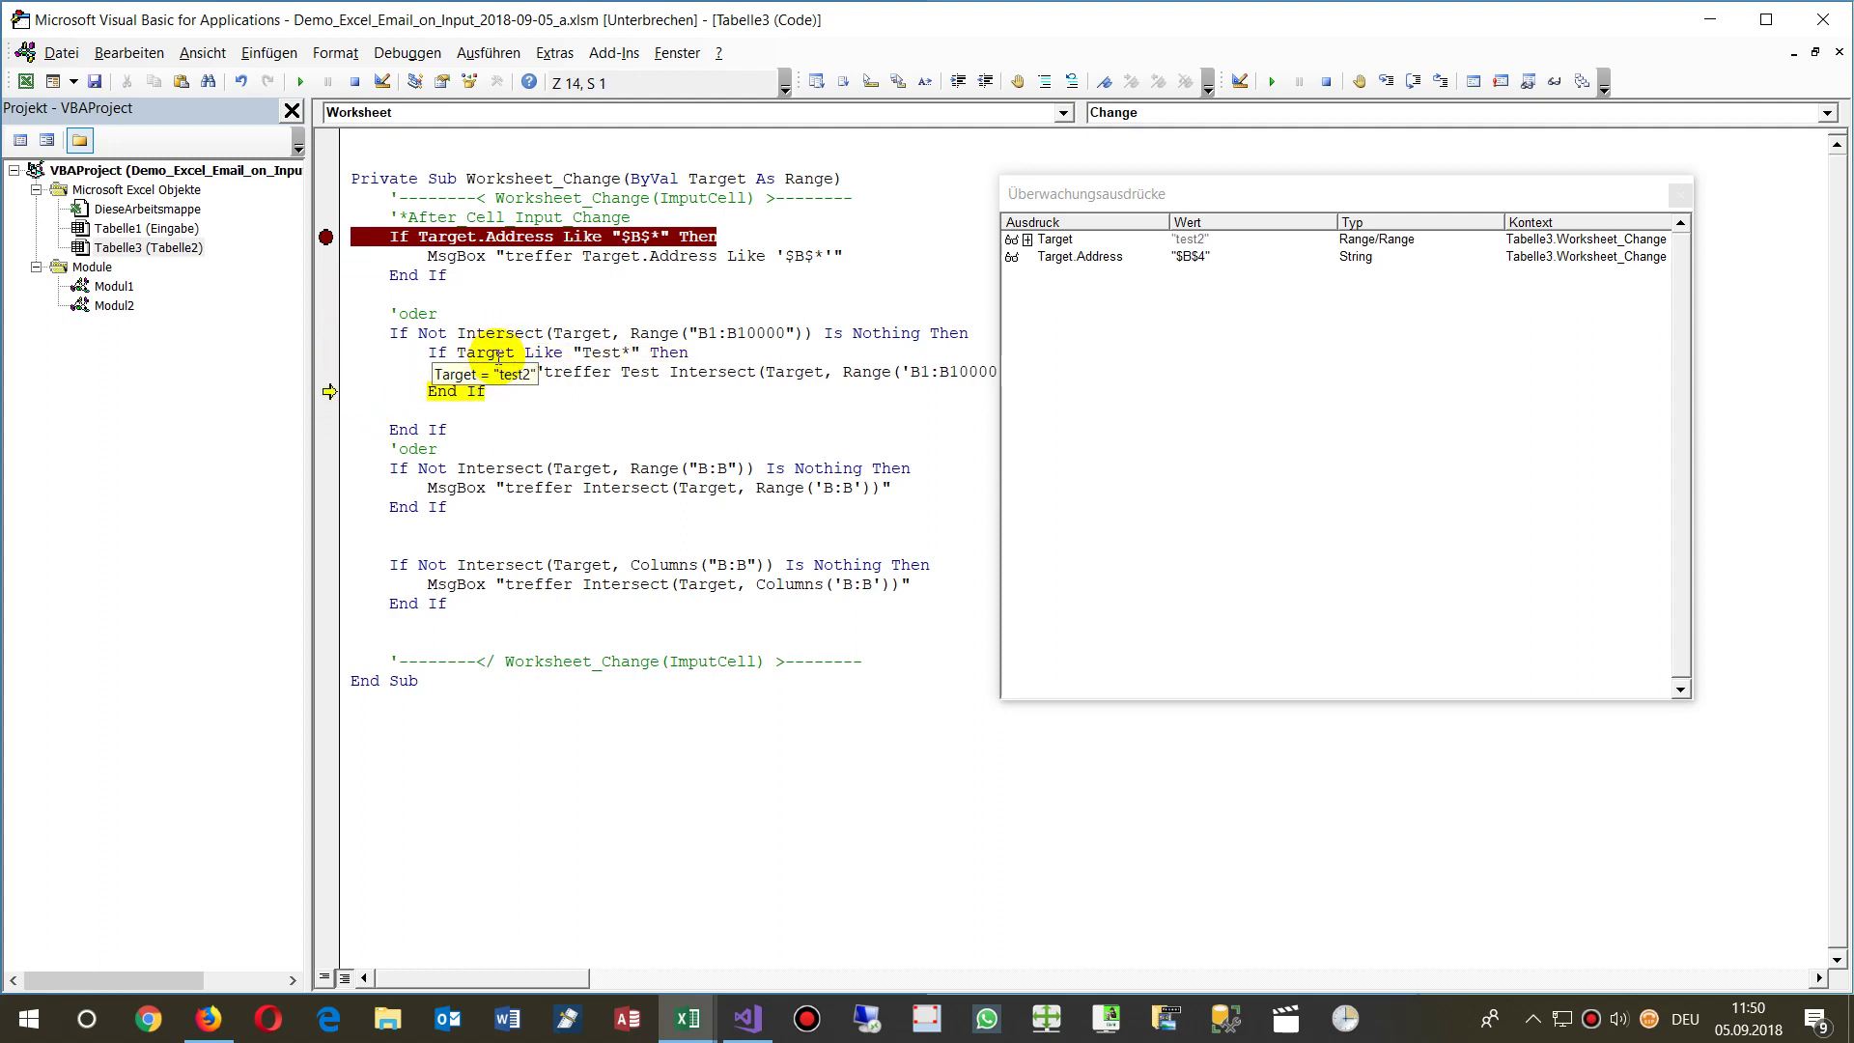
# - Change the condition to Target.Value Like "test*" and move execution back to it
pyautogui.click(513, 354)
pyautogui.write('.')
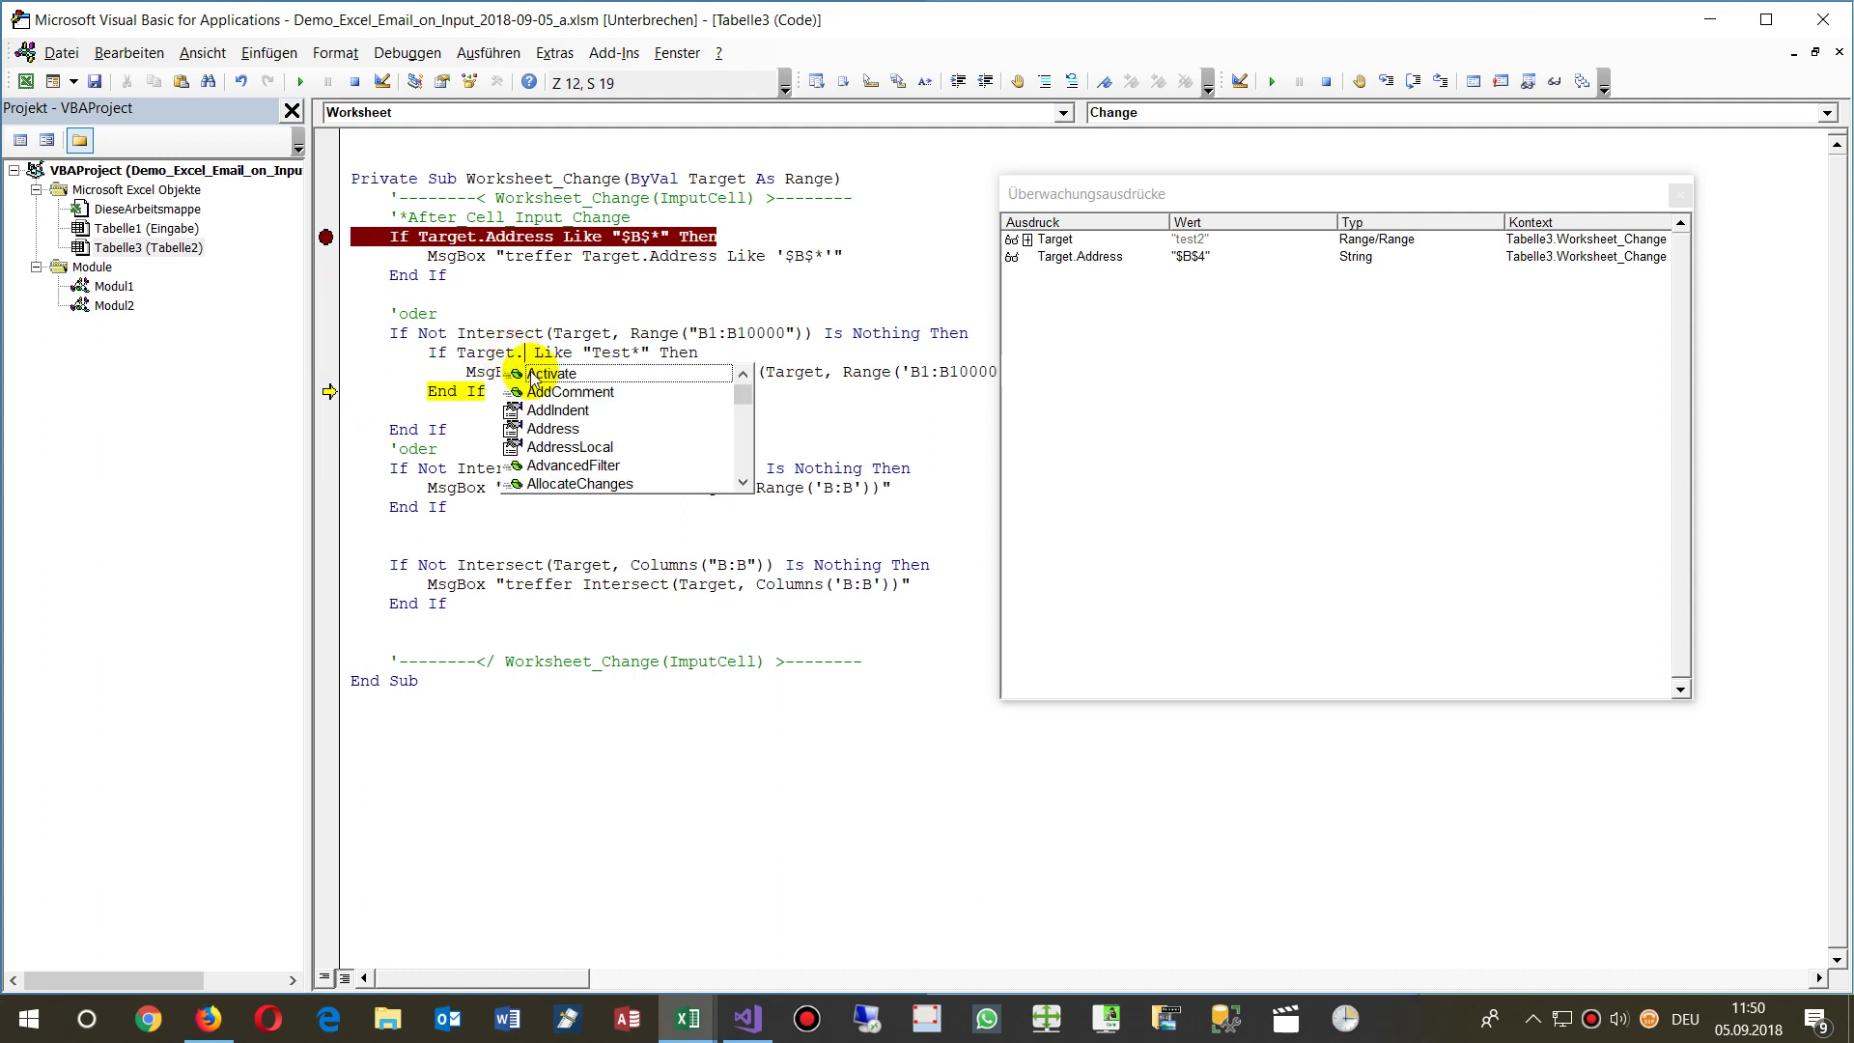
pyautogui.write('va')
pyautogui.write('u')
pyautogui.press('Tab')
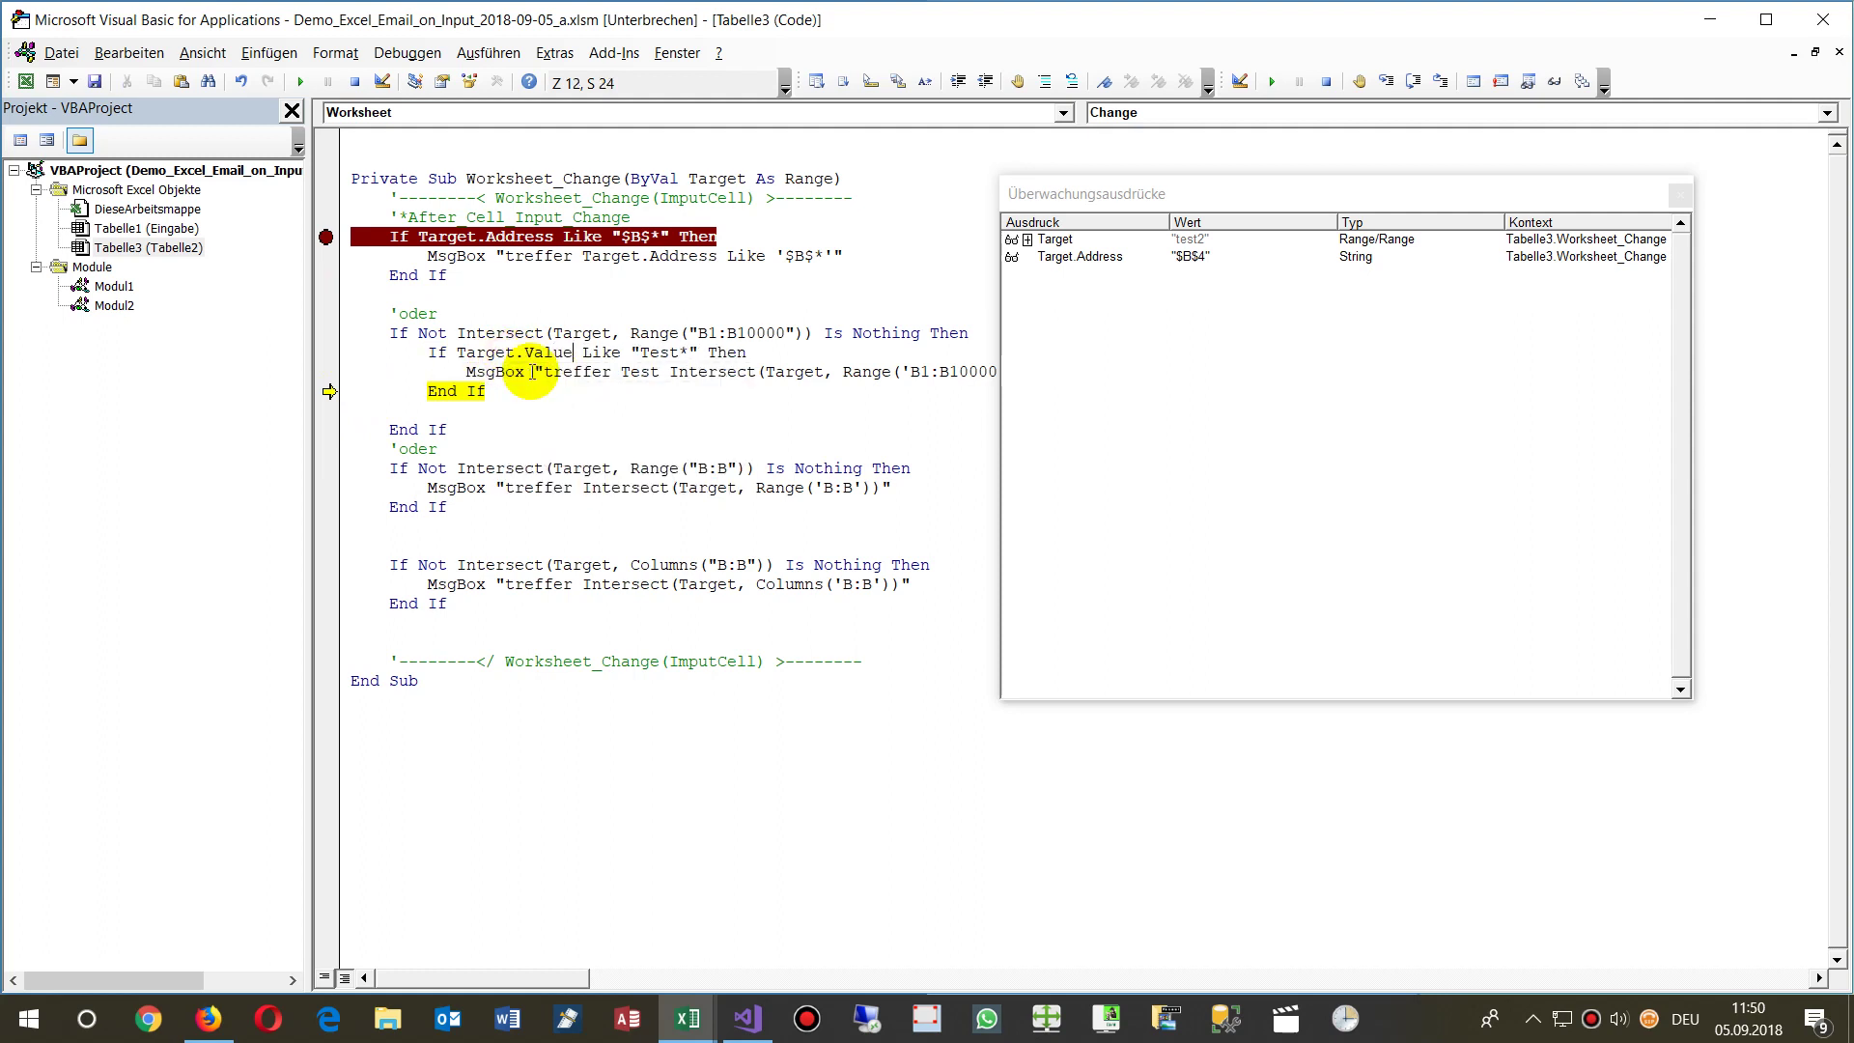
pyautogui.click(651, 354)
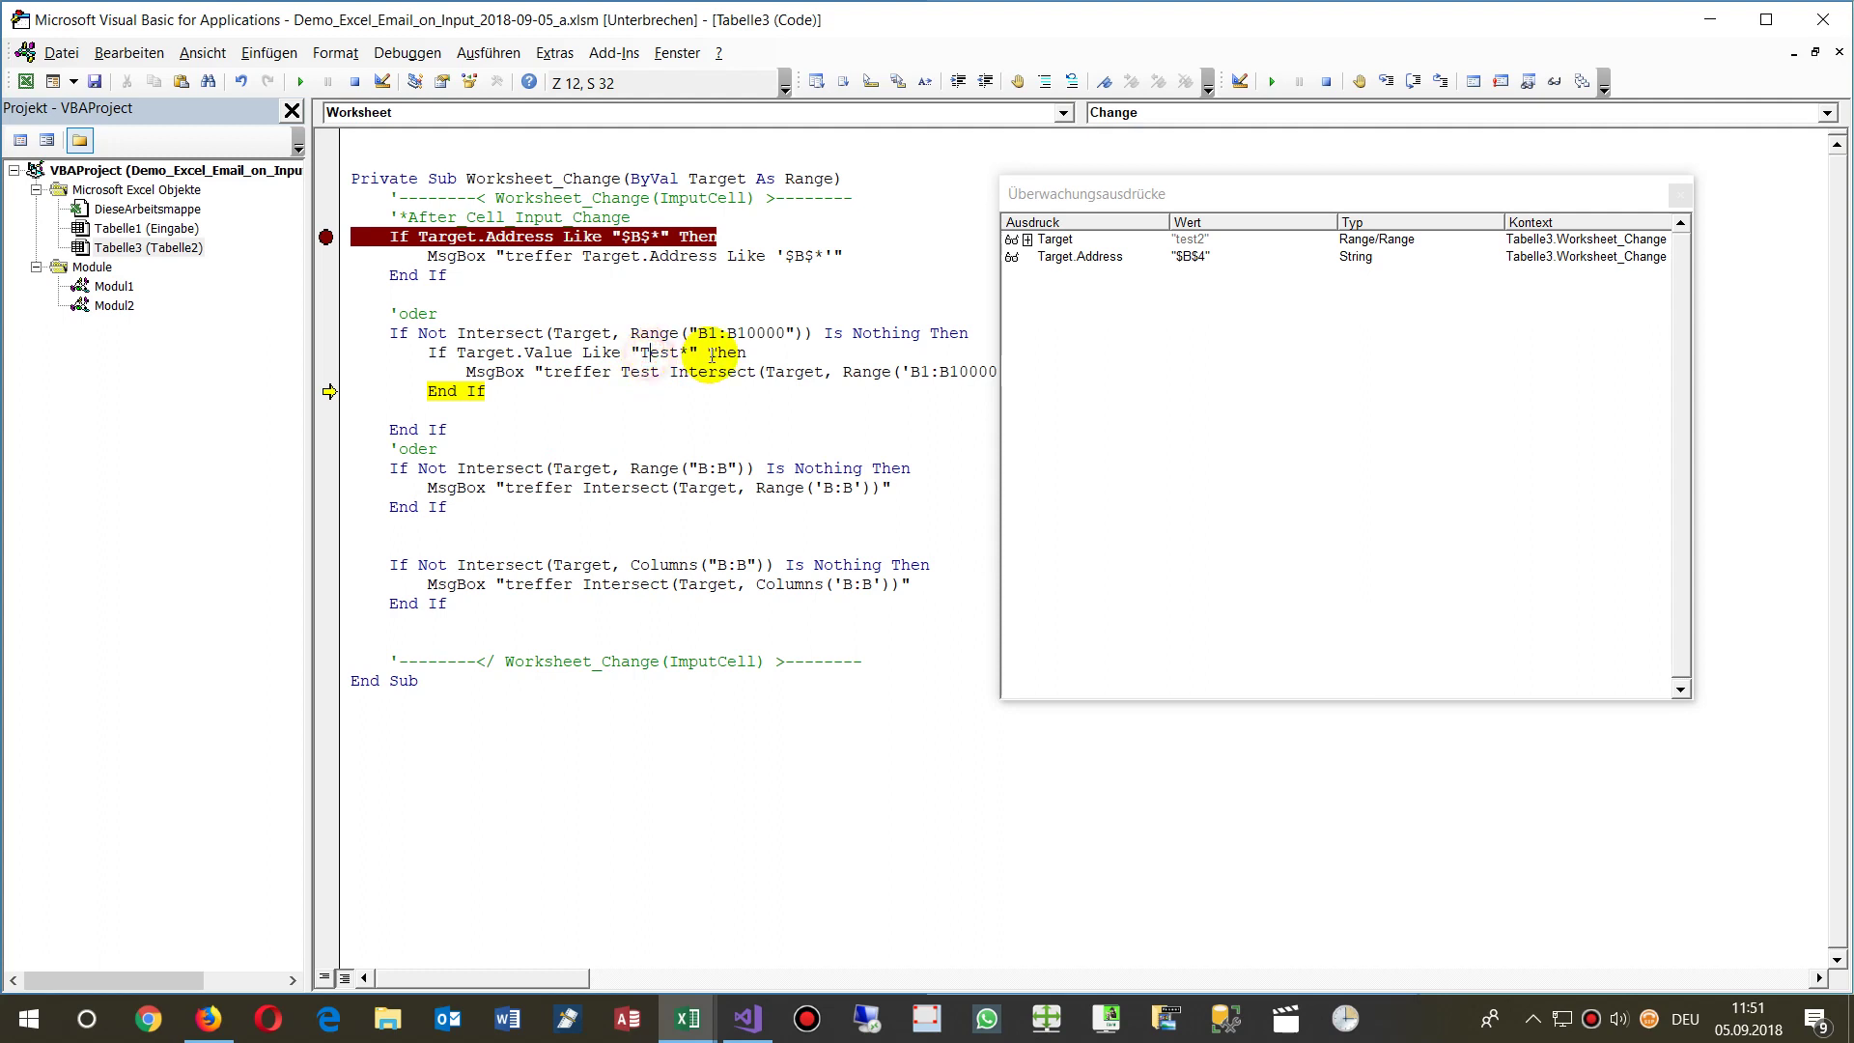
pyautogui.press('BackSpace')
pyautogui.write('t')
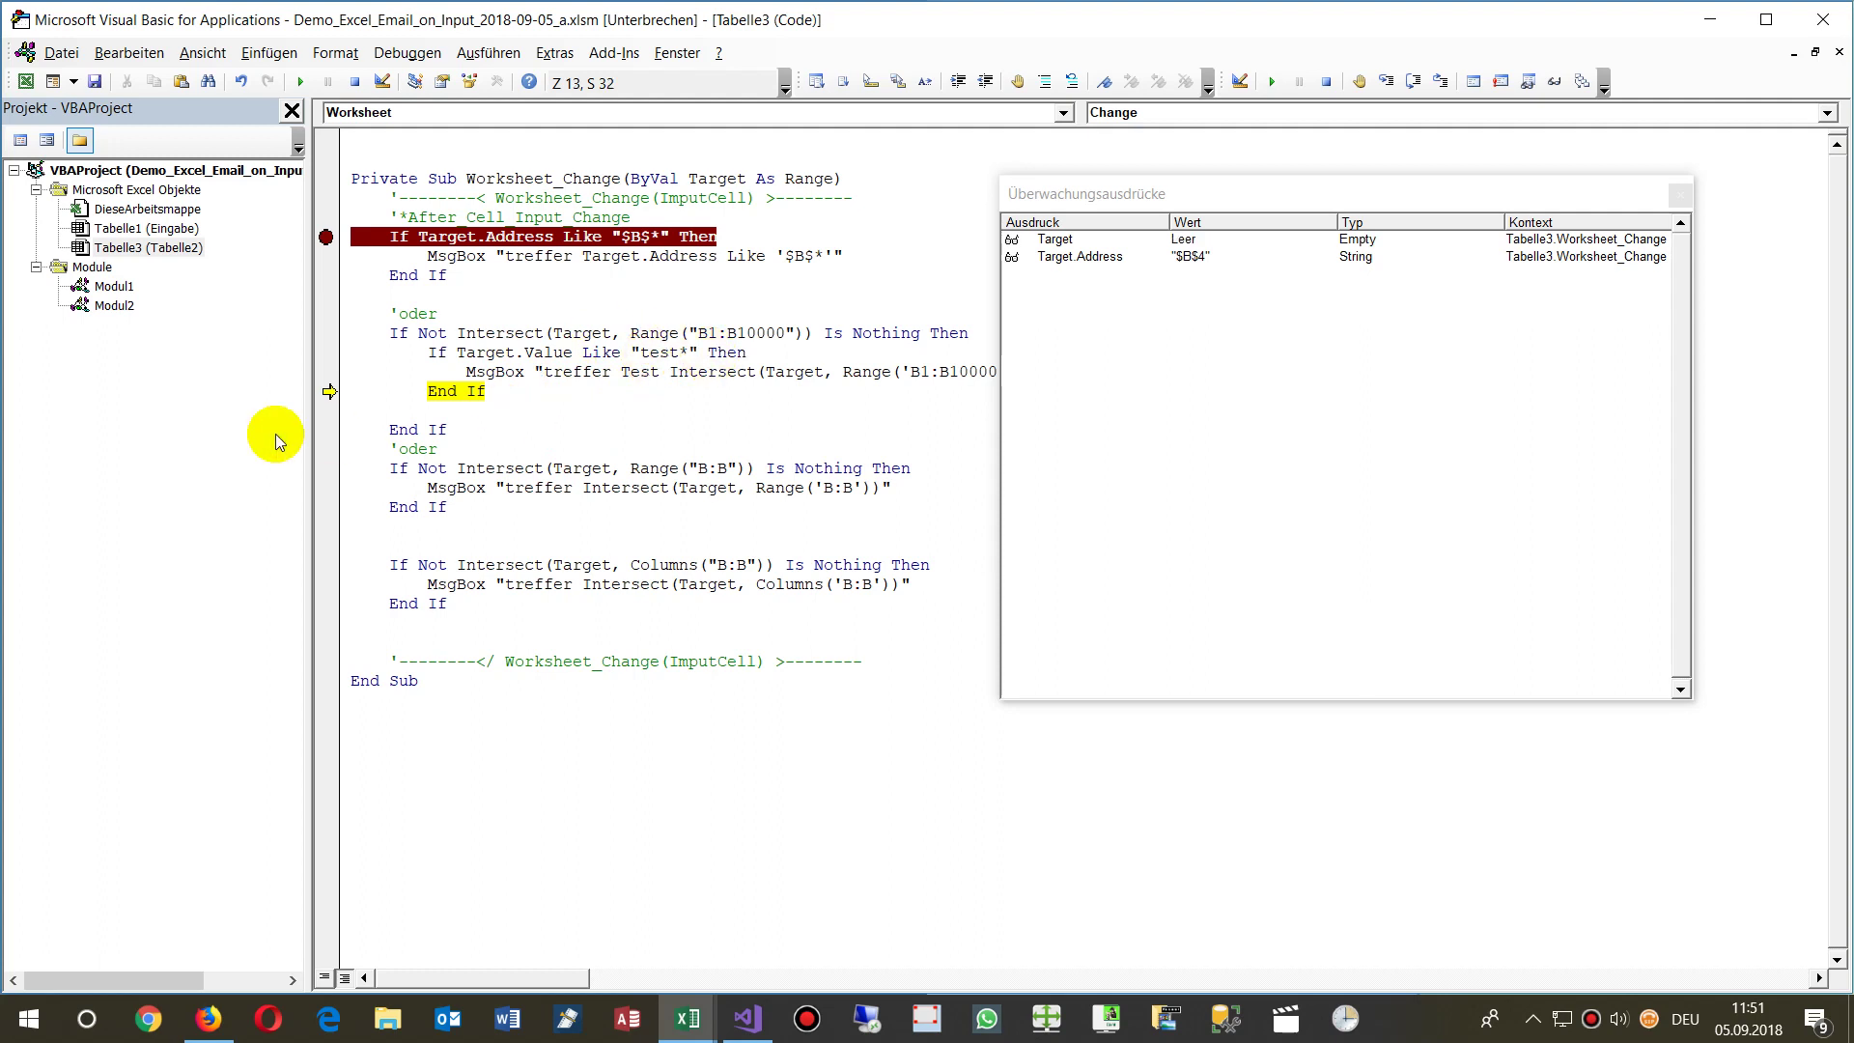
pyautogui.moveTo(329, 392); pyautogui.dragTo(330, 354)
# - Step test2 into the "treffer Test" message, then highlight Intersect and Value in the code
pyautogui.press('F8')
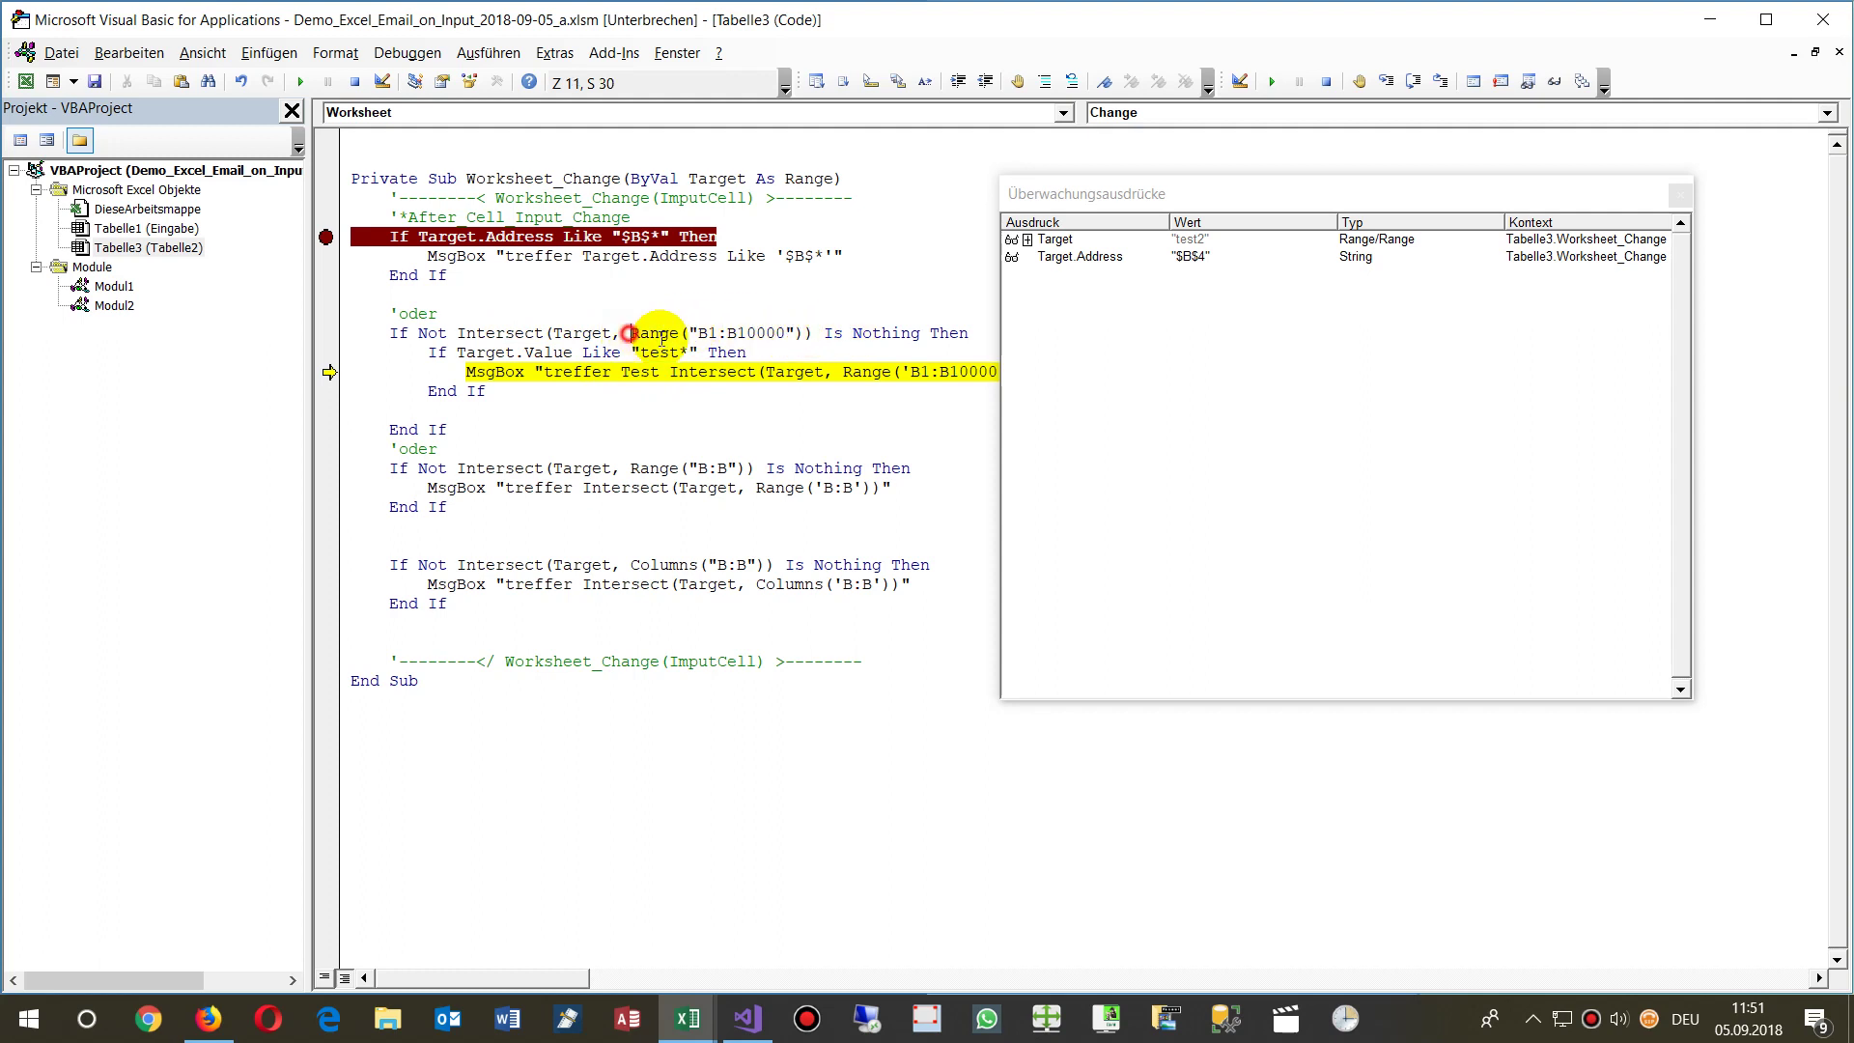
pyautogui.moveTo(630, 333); pyautogui.dragTo(742, 343)
pyautogui.click(483, 333)
pyautogui.doubleClick(500, 333)
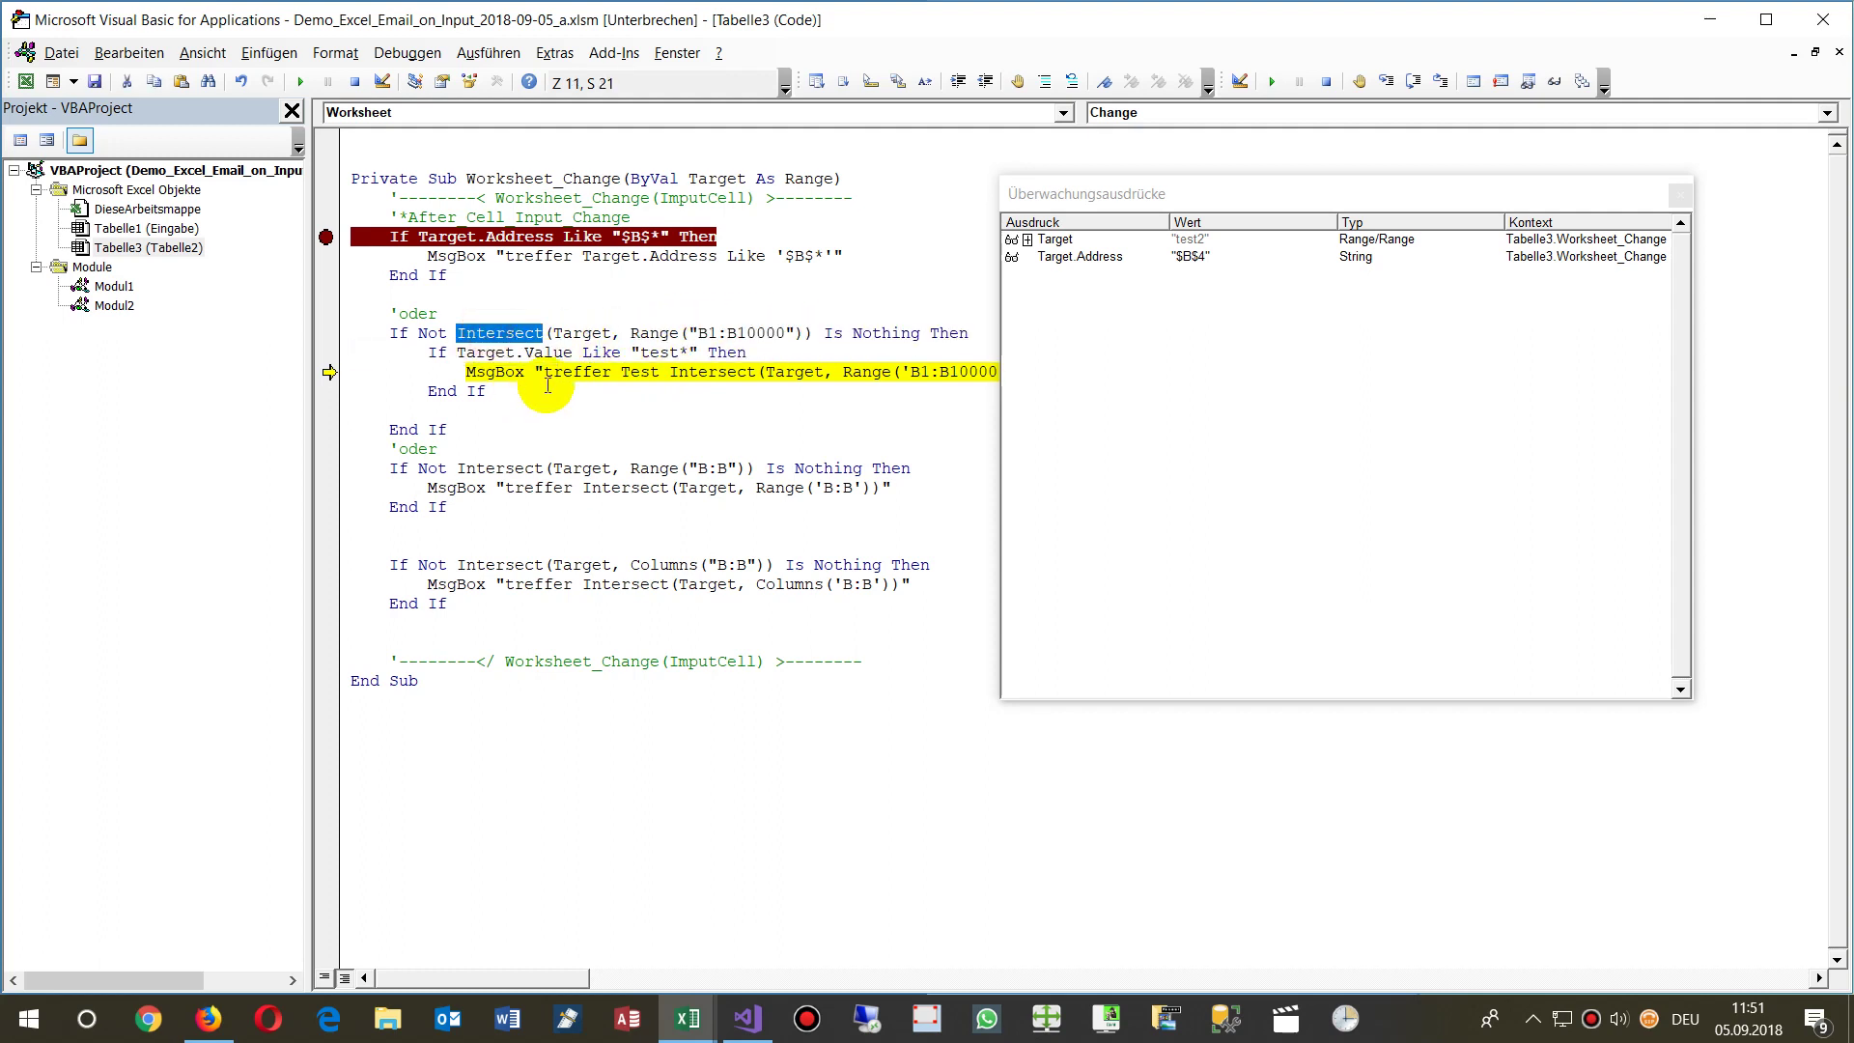
pyautogui.click(601, 465)
pyautogui.doubleClick(546, 353)
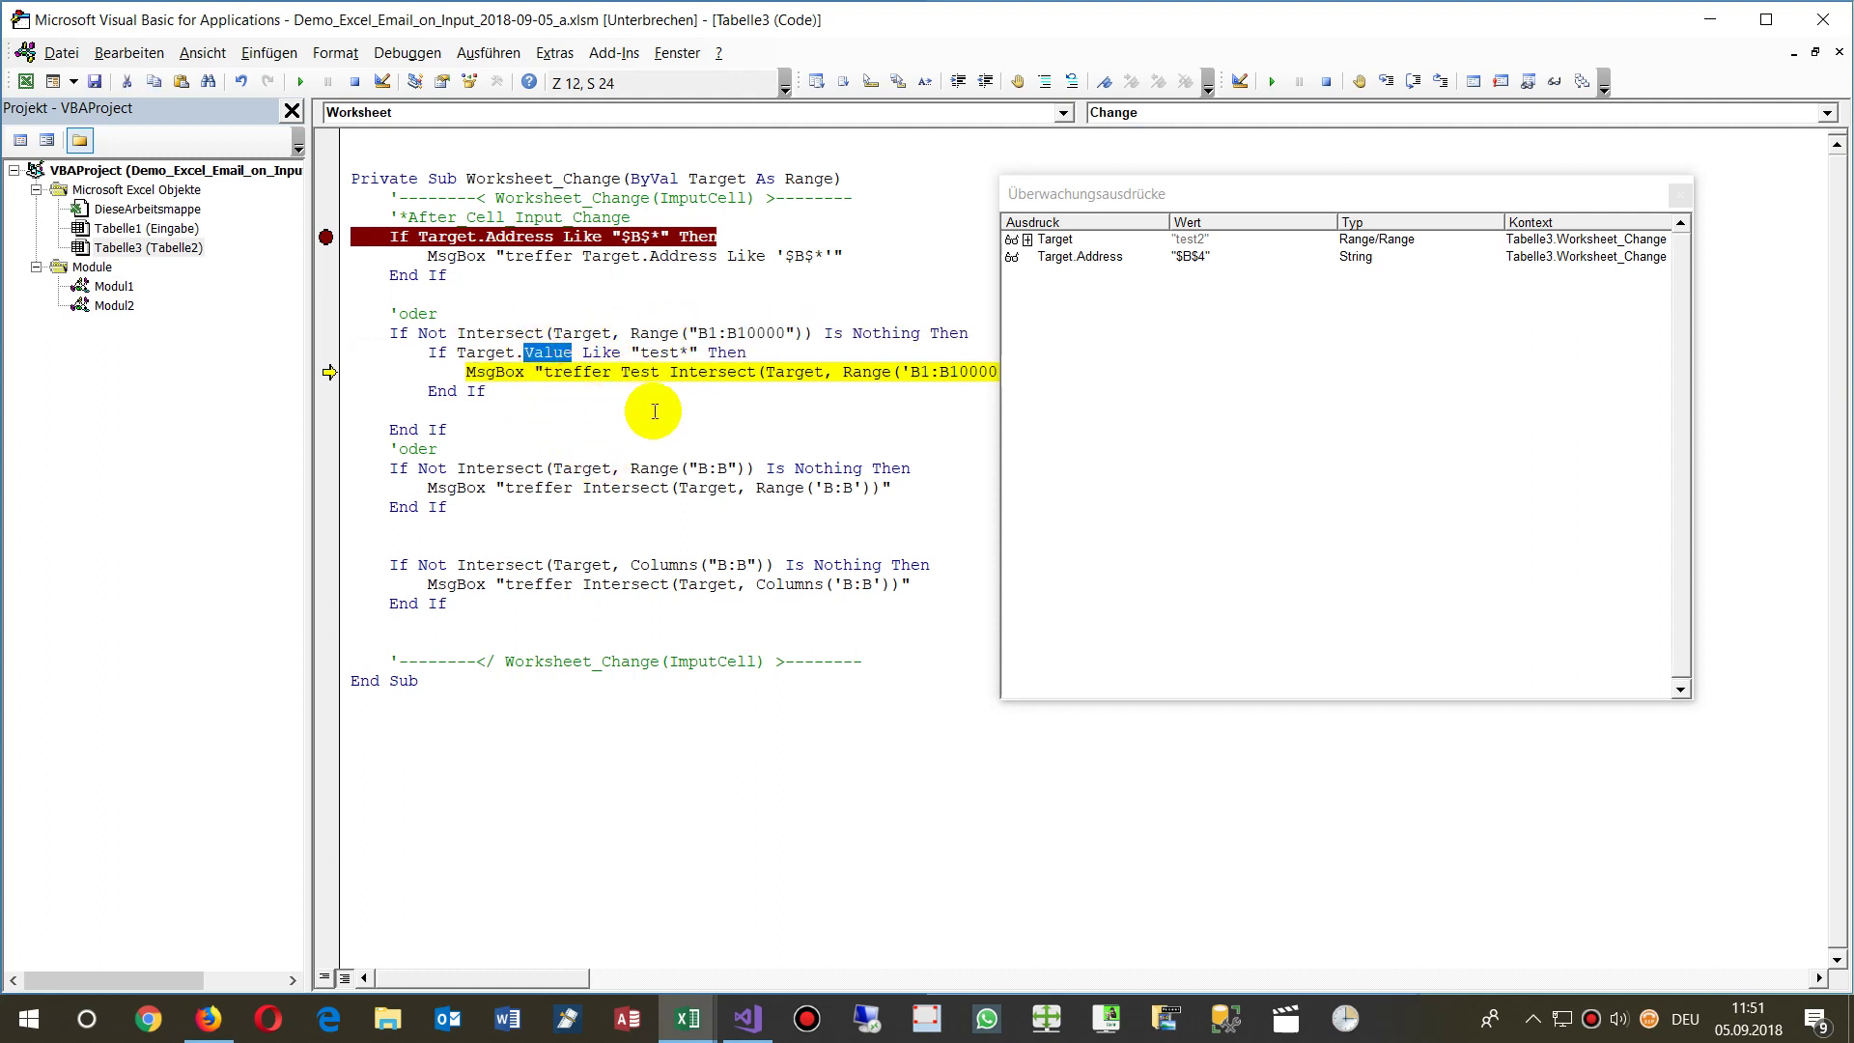
# - Open CodeDocu.de's Excel article "Excel vba: Erkennen einer Eingabe in Zellen" and scroll to its code samples
pyautogui.click(150, 1021)
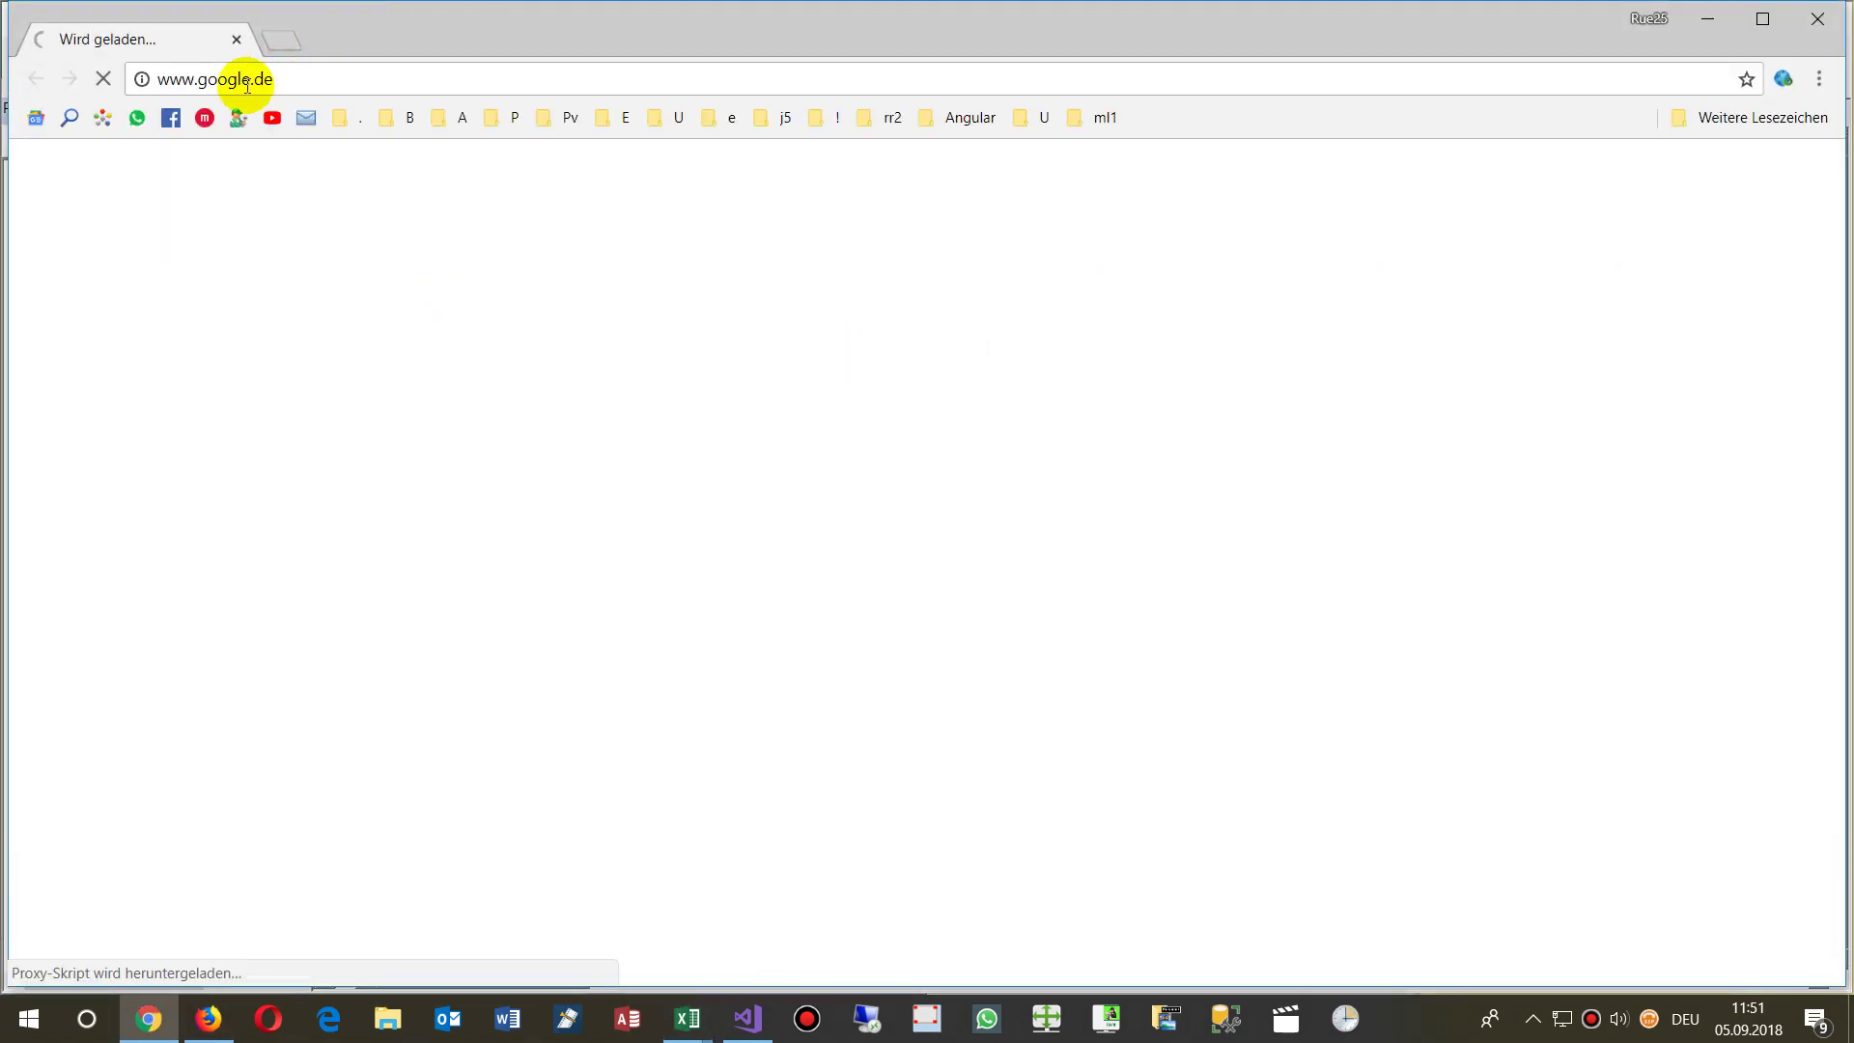
pyautogui.click(232, 120)
pyautogui.moveTo(240, 194)
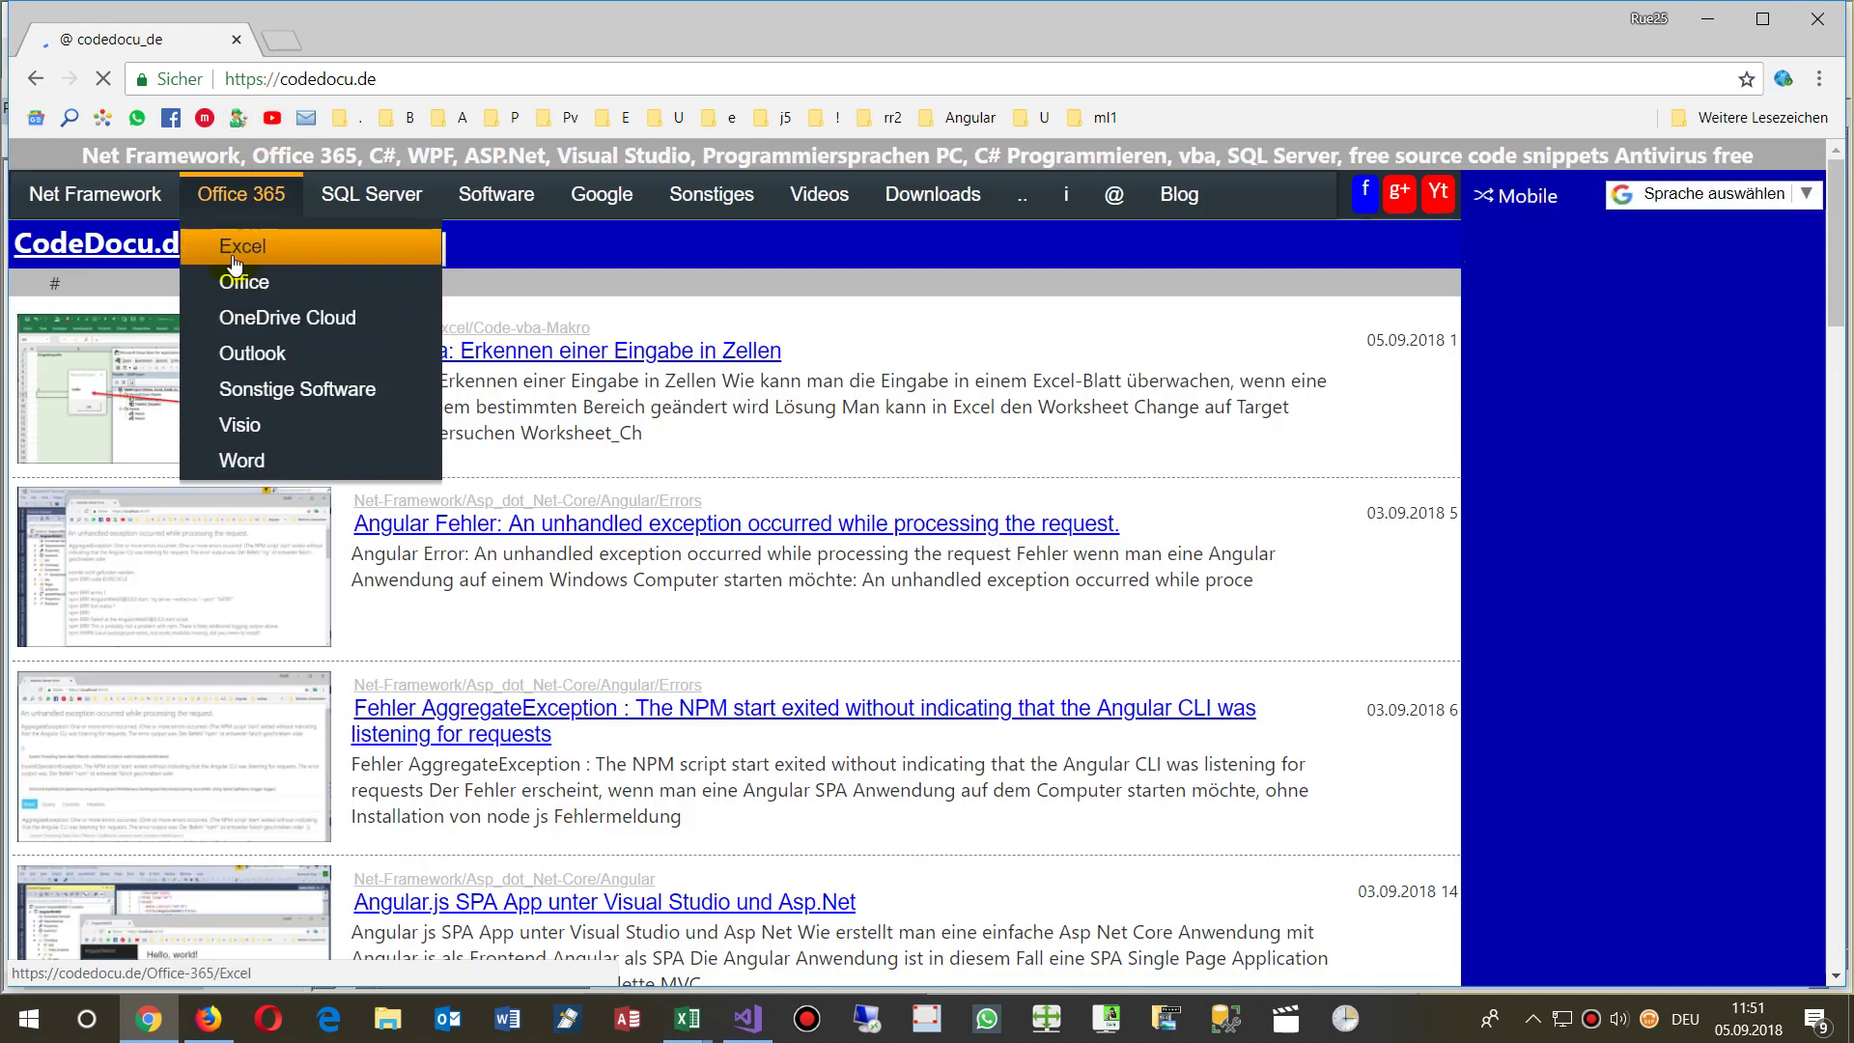
pyautogui.click(241, 273)
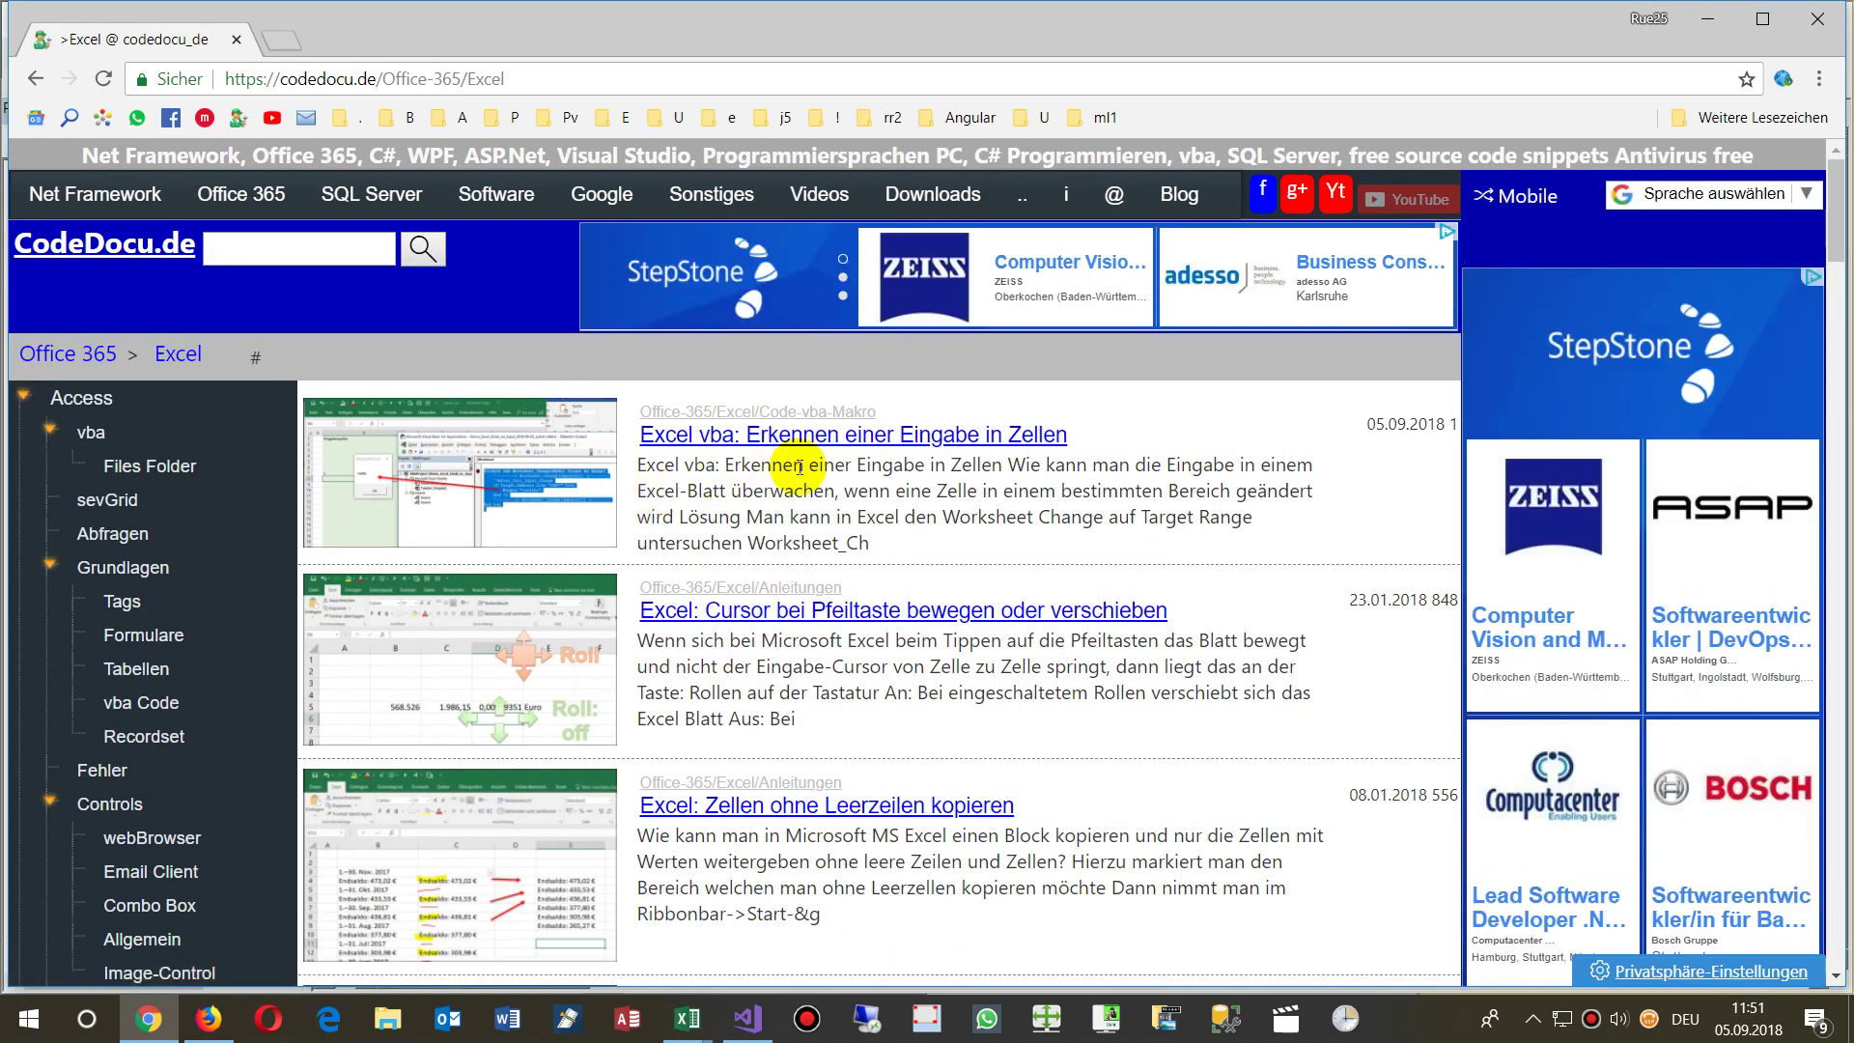
pyautogui.click(801, 442)
pyautogui.scroll(-8, 773, 570)
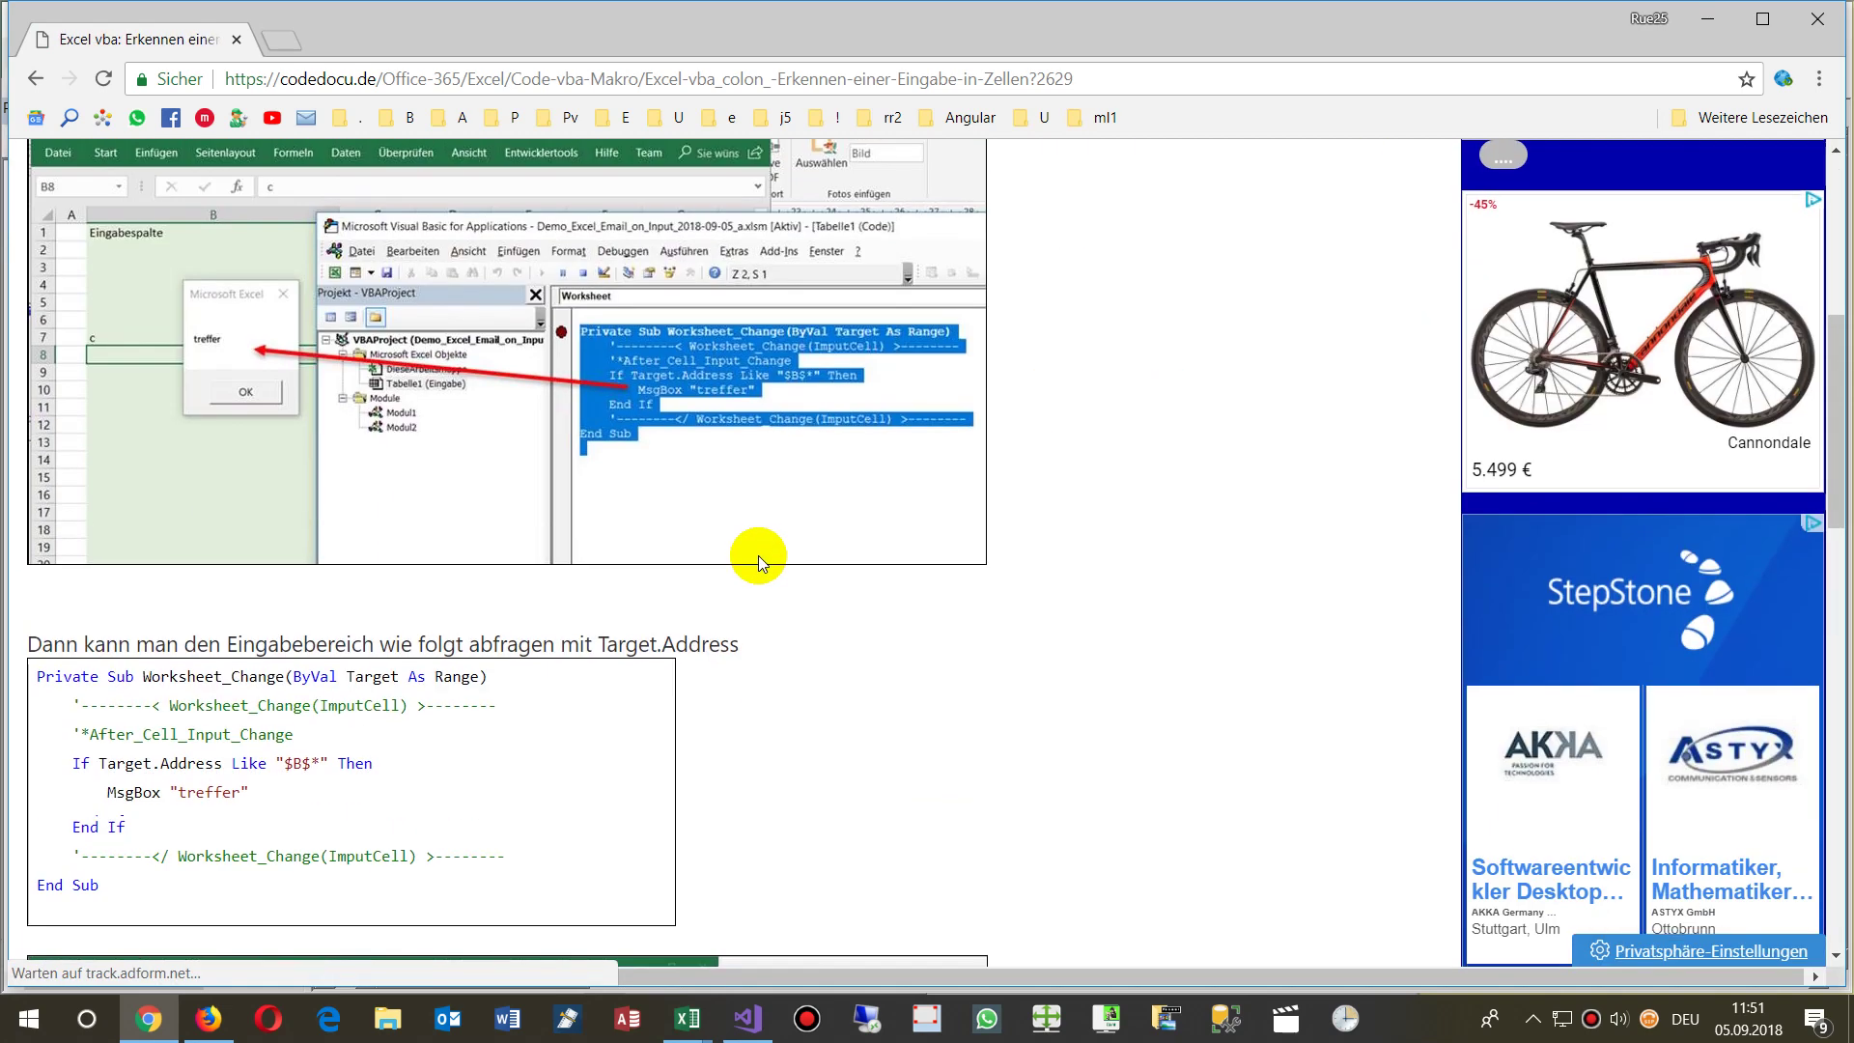
pyautogui.scroll(-6, 757, 555)
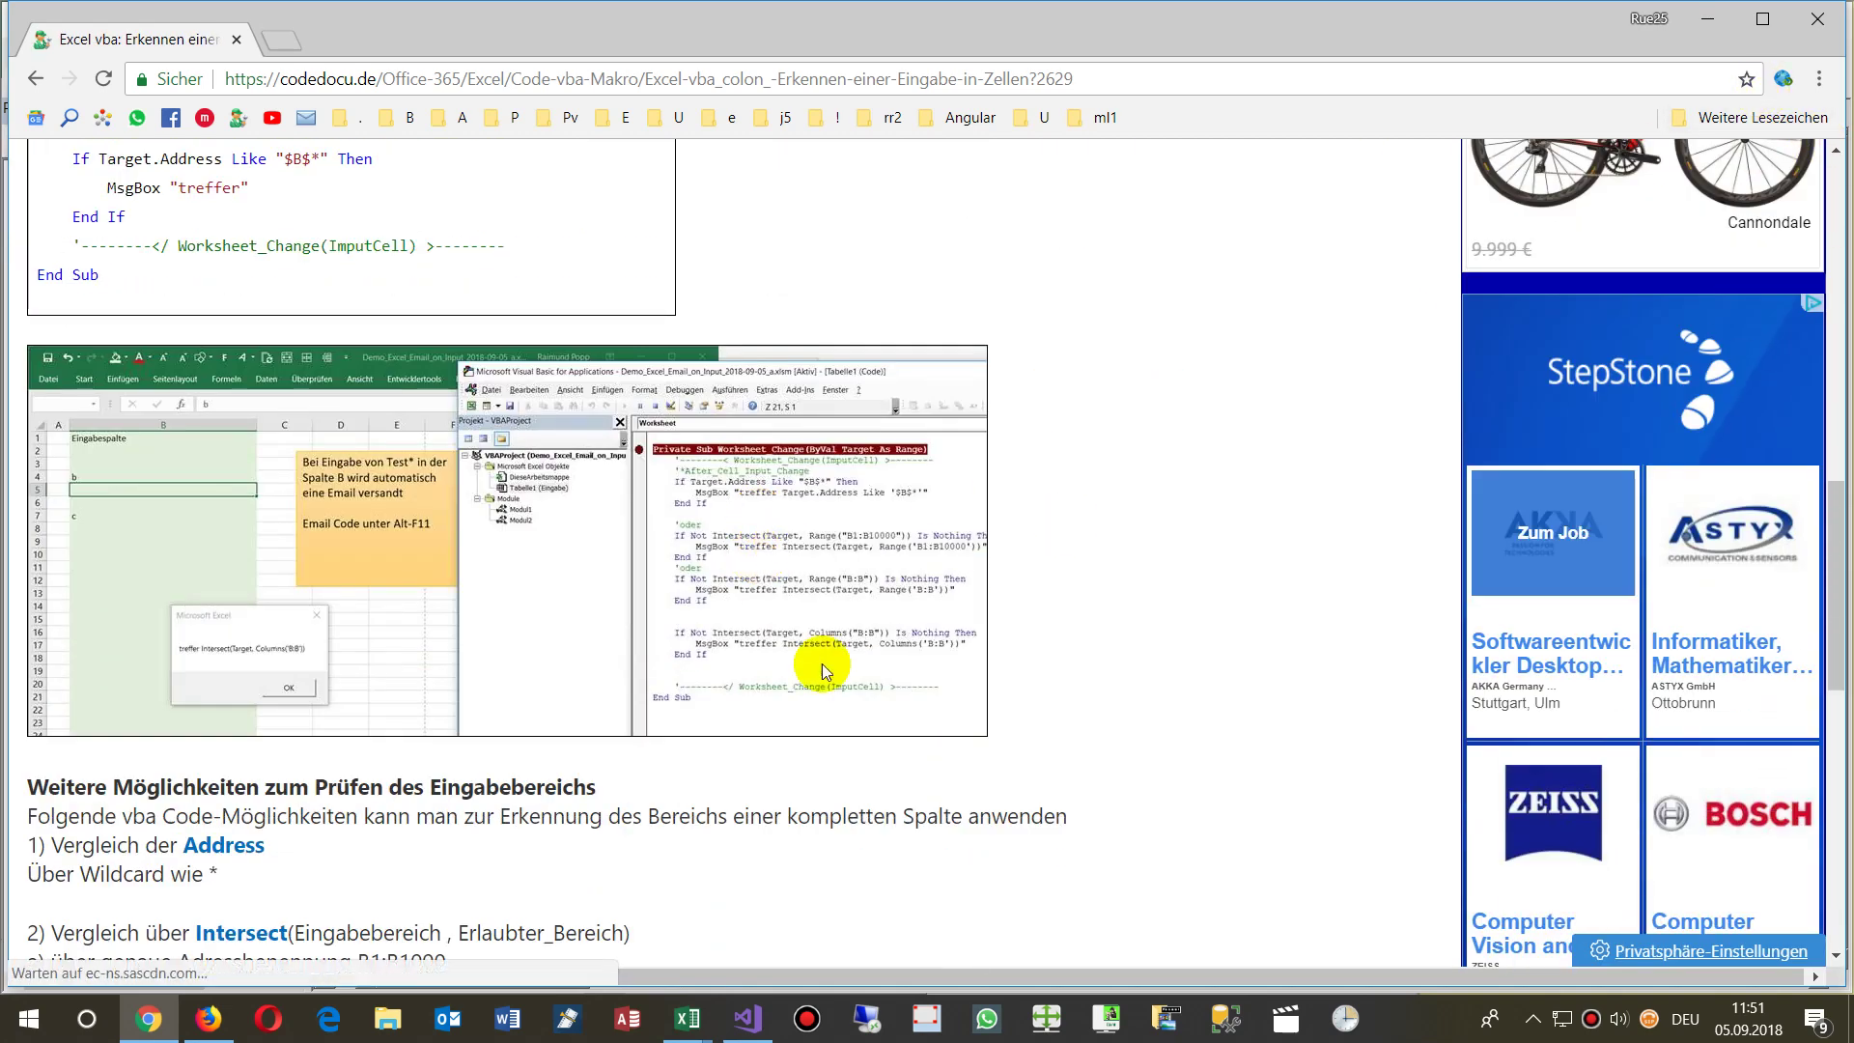